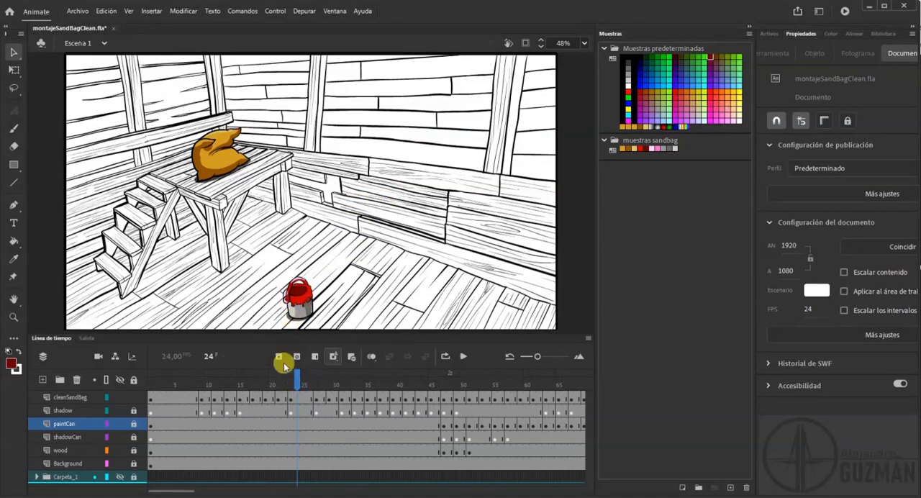
Zoom in on the paint can at frame 24 and unlock the paintCan layer.
click(14, 317)
drag(258, 260, 339, 329)
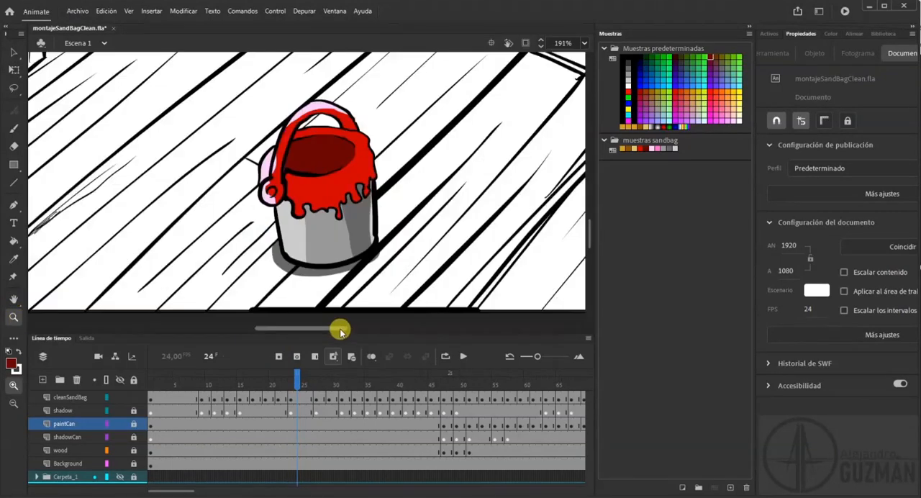
click(14, 55)
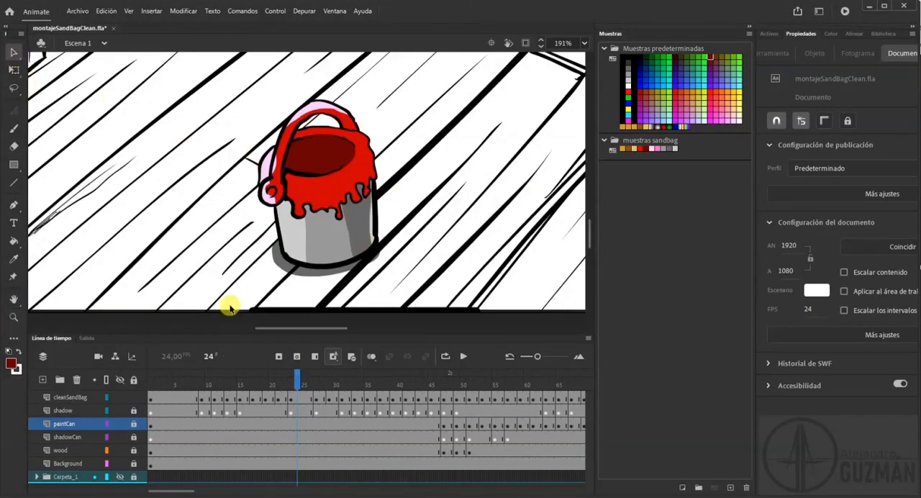
click(133, 424)
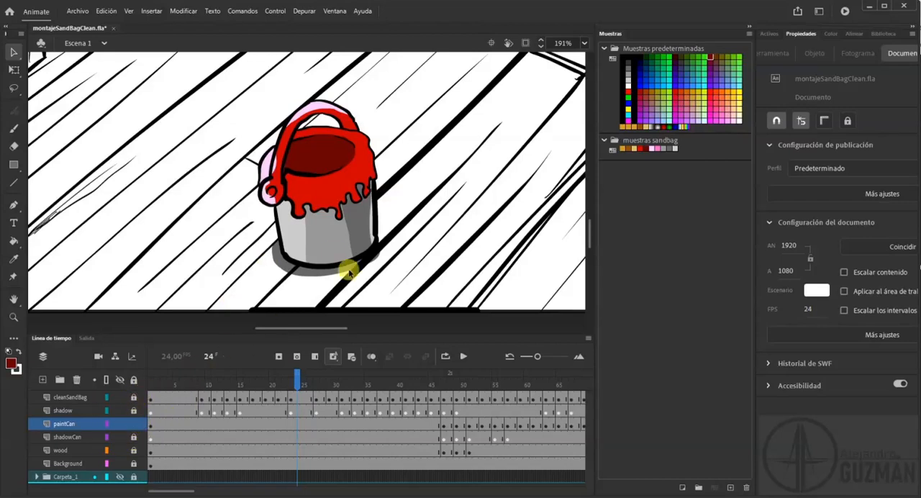
Examine the separate grey shading fills inside the can body's drawing object and return to the scene.
click(333, 244)
click(364, 157)
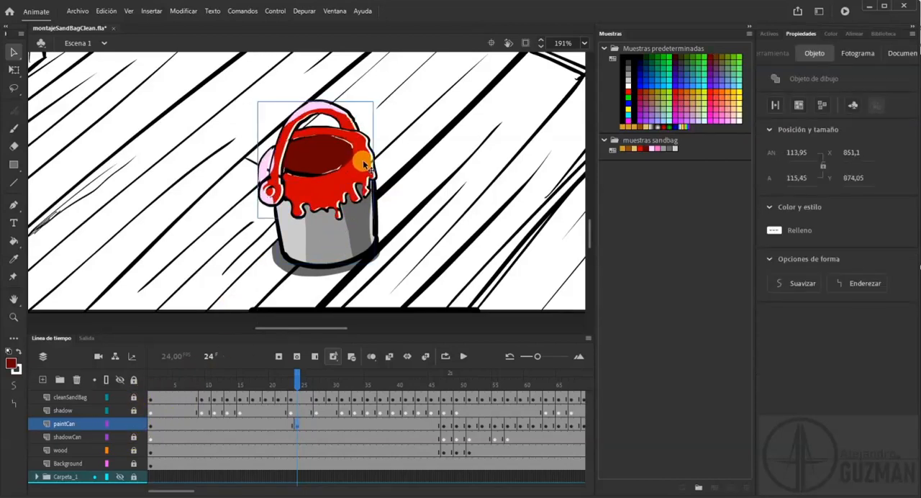
key(ctrl+z)
double_click(344, 243)
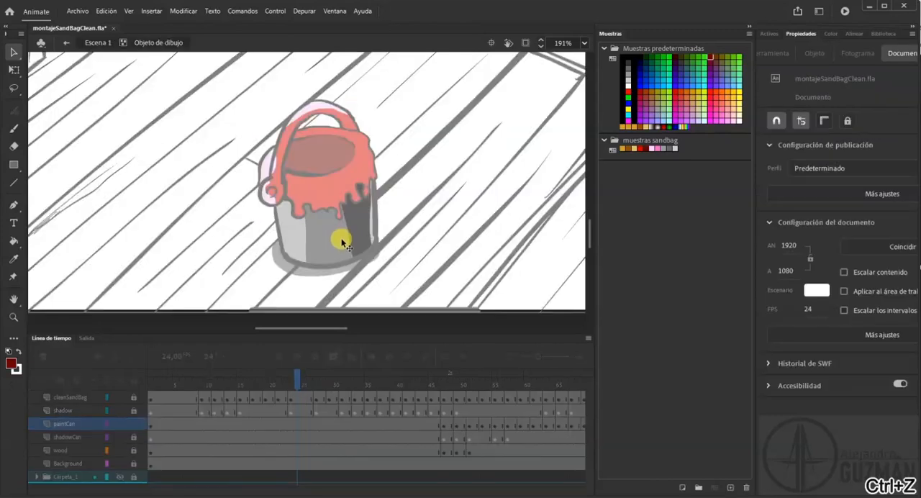
click(329, 237)
click(304, 237)
click(299, 234)
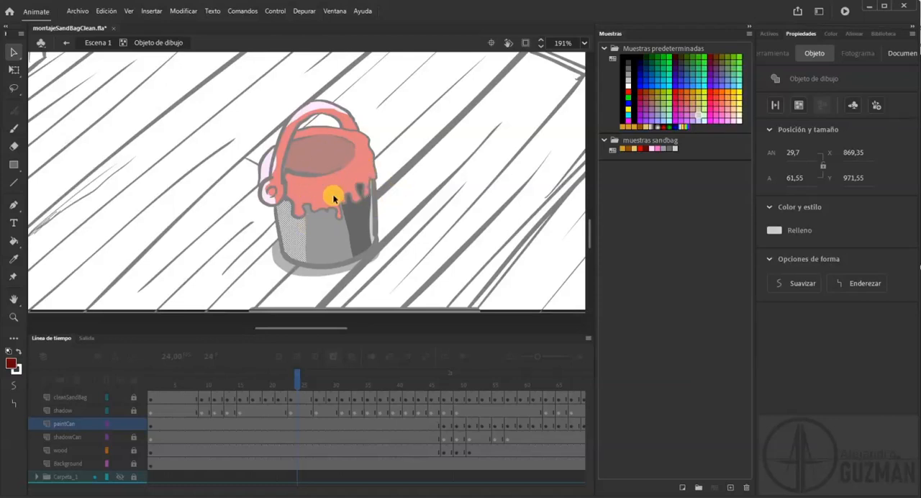
click(396, 200)
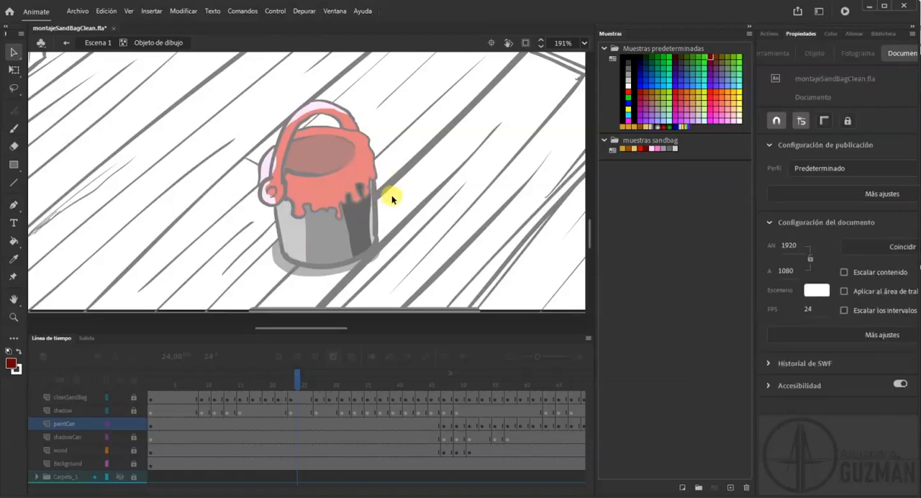
click(66, 42)
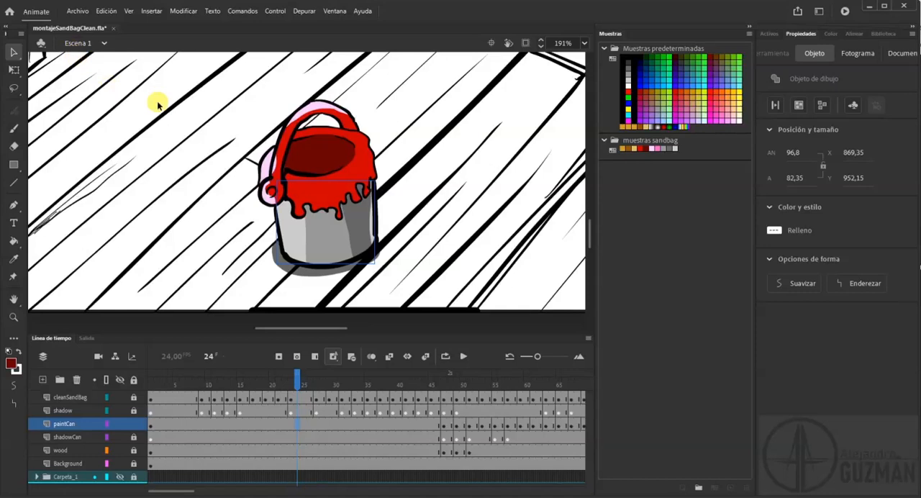
Enter the red paint's drawing object to view its fills, and return to the scene.
click(358, 169)
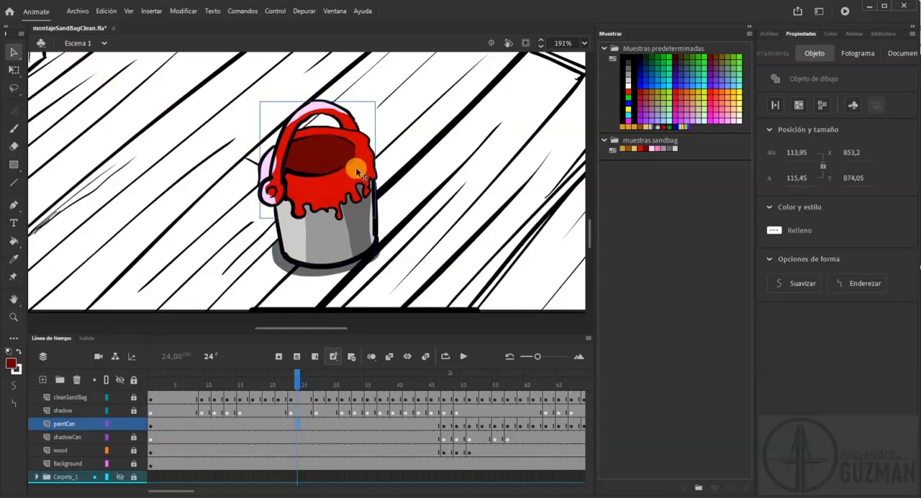
double_click(357, 171)
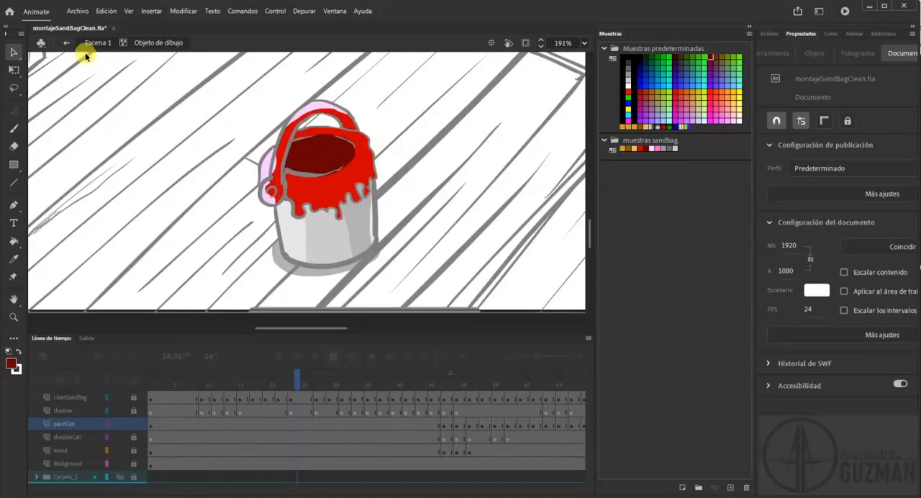
click(66, 43)
Move through the timeline to frame 50 and examine the tipped-over paint can drawing.
click(321, 382)
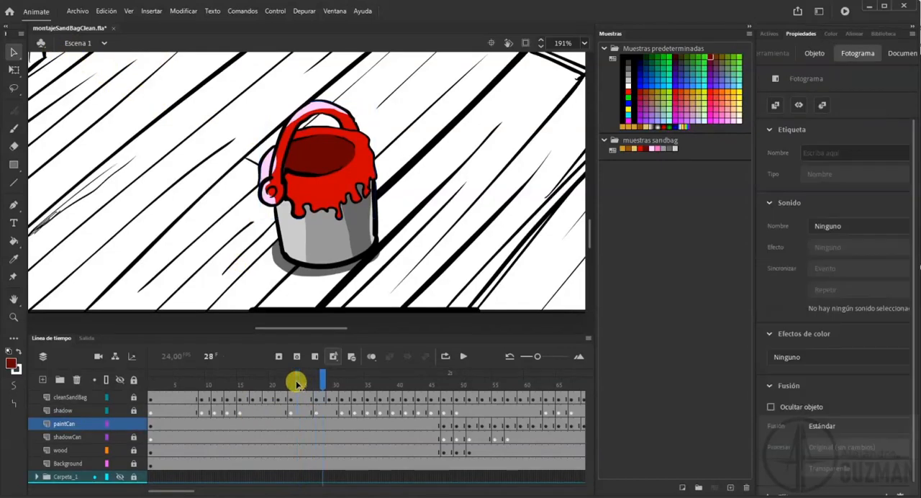
drag(392, 376, 462, 379)
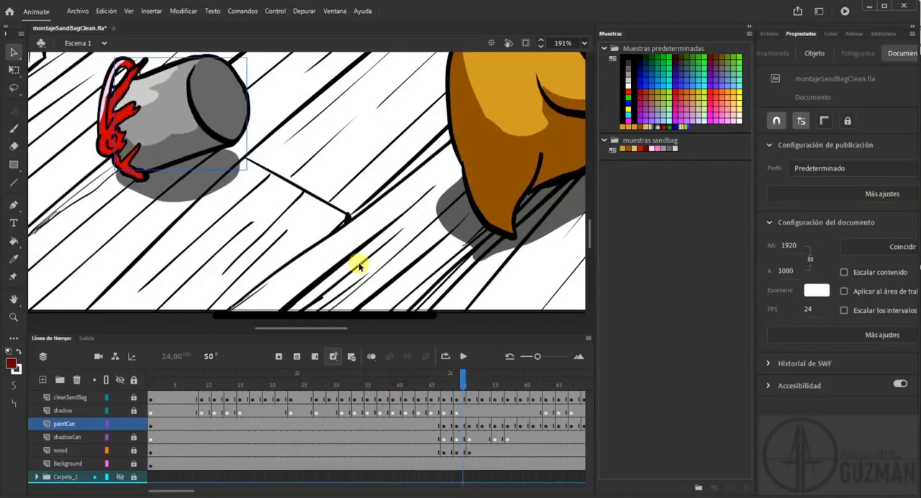
drag(230, 167, 350, 230)
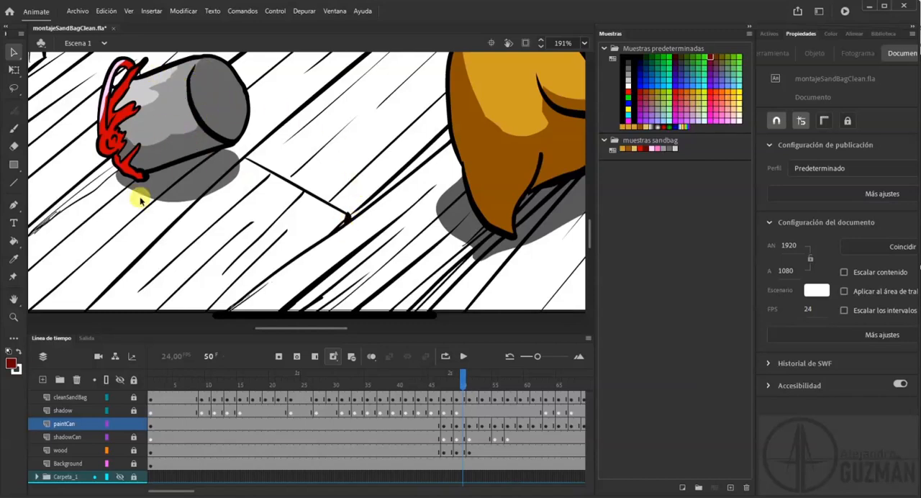
Fit the stage to the window and hide the animation layers, leaving only the Background layer shown.
click(584, 43)
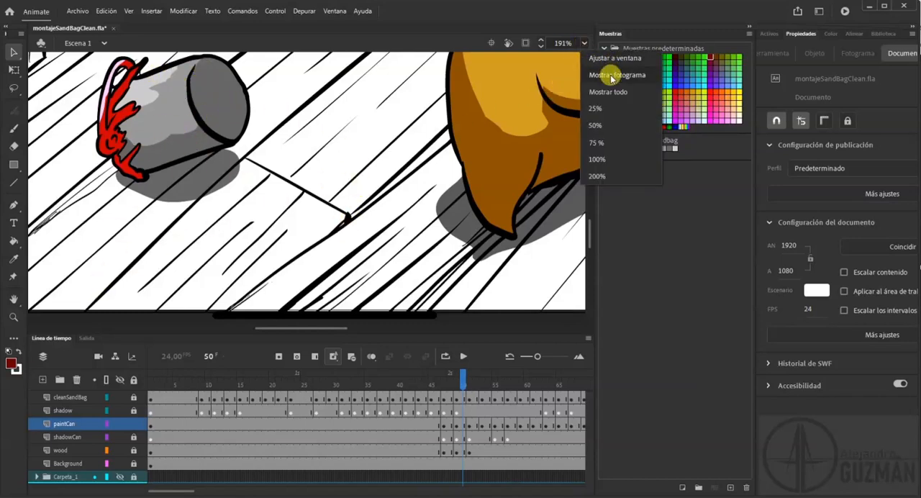
click(609, 62)
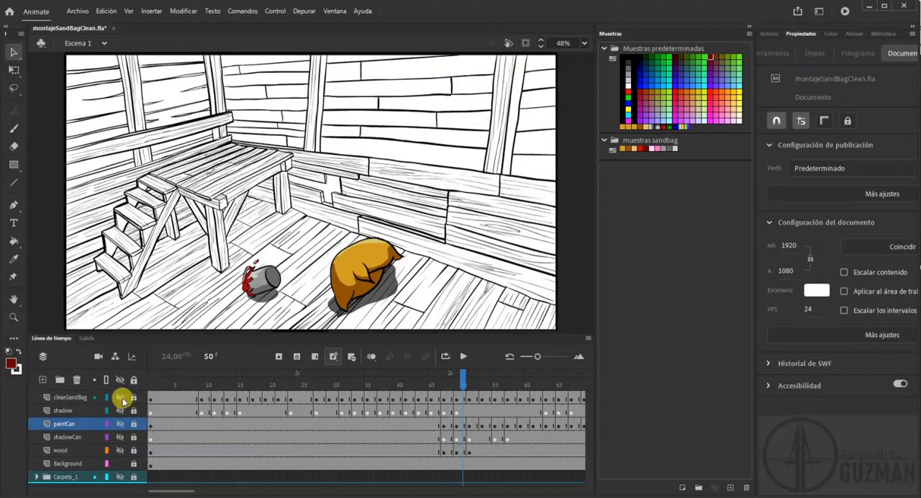
drag(122, 400, 124, 399)
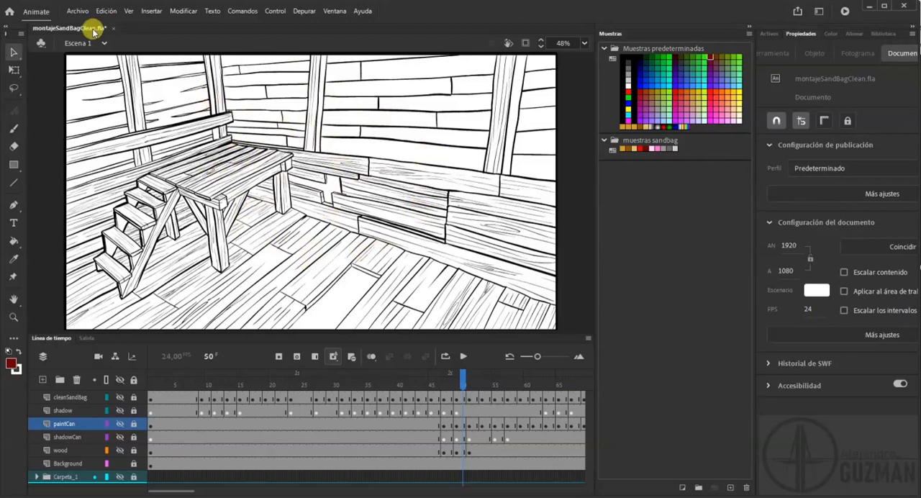
Export the background as a 1920 × 1080 px JPEG at 100% quality named montajeSandBagCleanBG, and save the project.
click(78, 10)
mouse_move(171, 185)
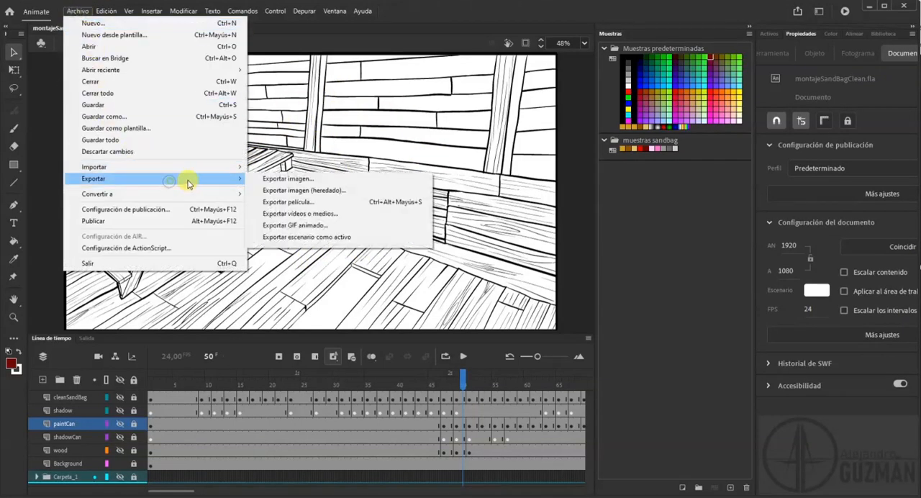
click(311, 180)
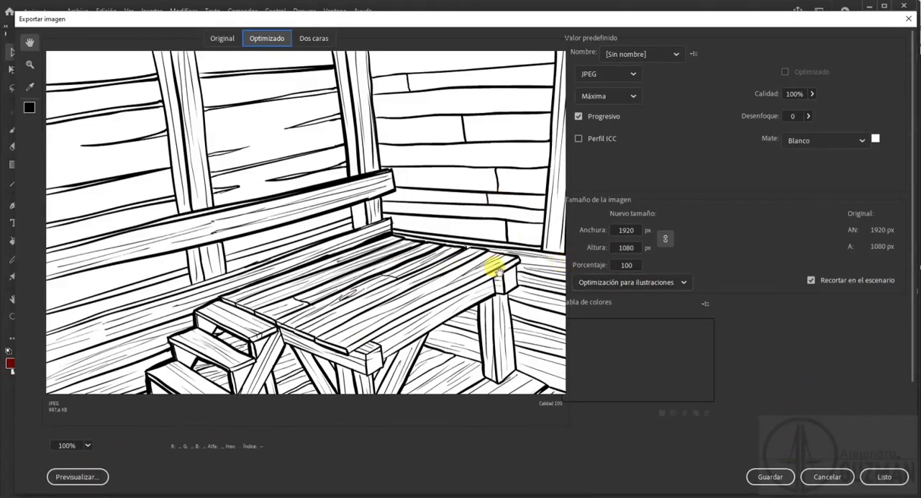
click(779, 478)
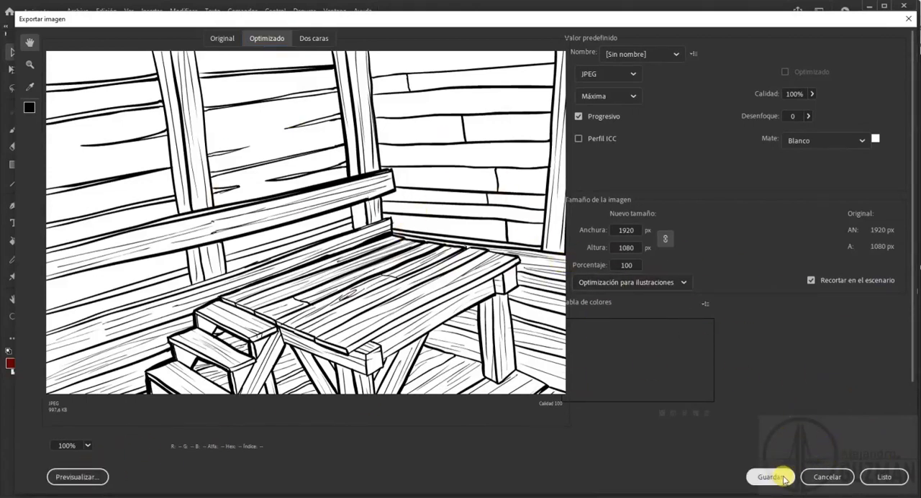
click(144, 234)
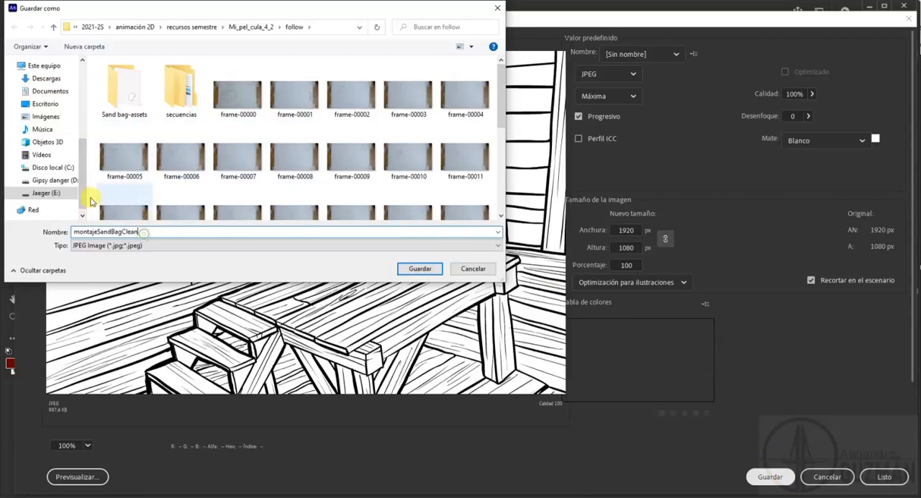
click(422, 269)
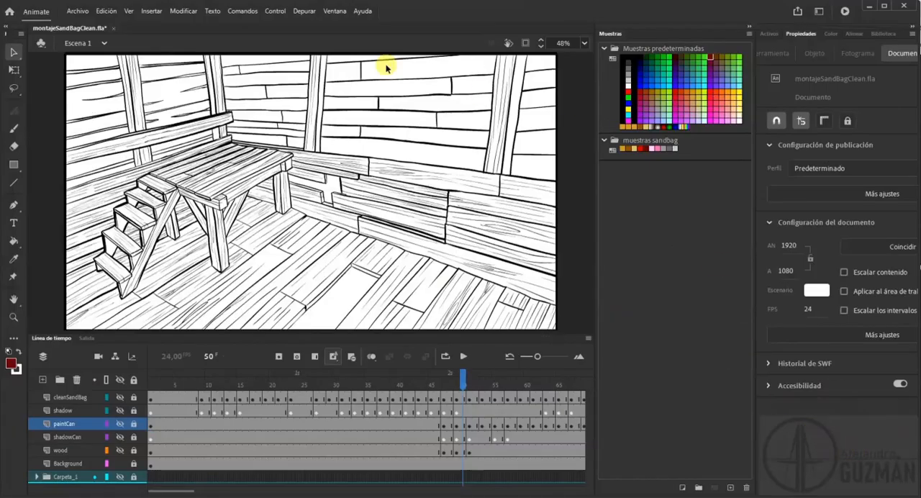
key(ctrl+s)
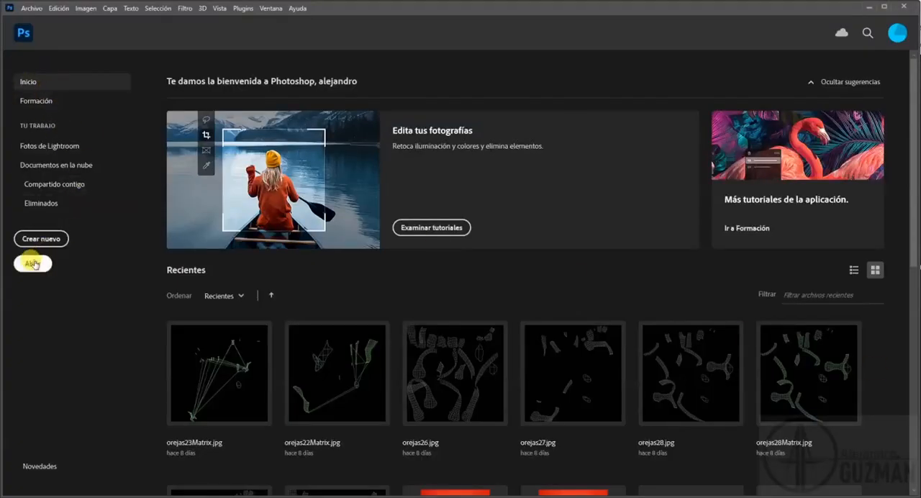
Switch to Photoshop and open the montajeSandBagCleanBG image from the follow folder.
click(33, 264)
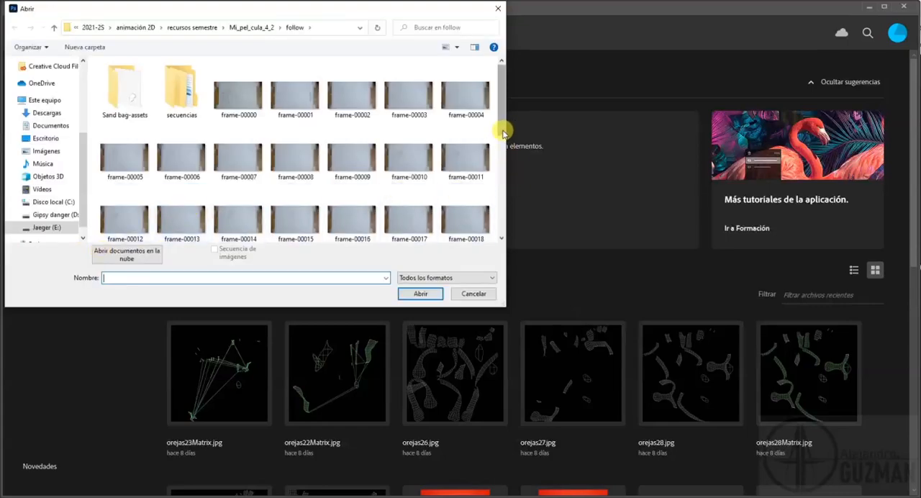
drag(503, 133, 495, 226)
click(360, 160)
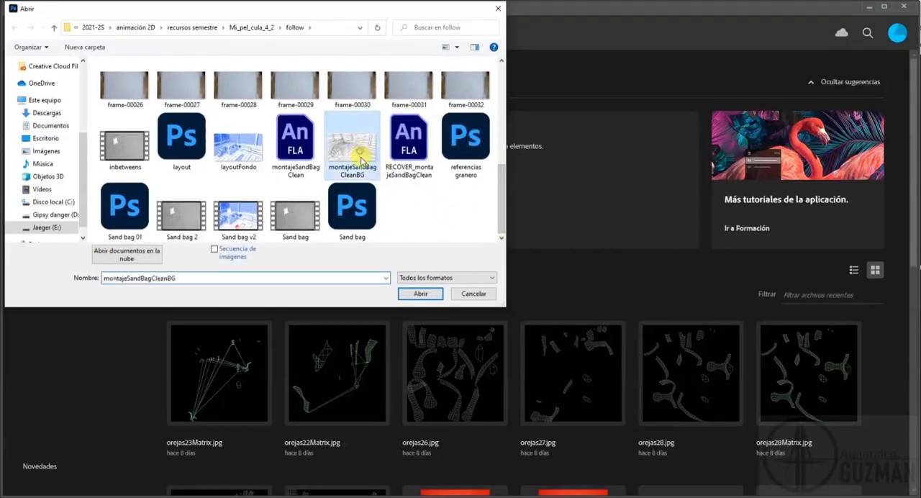
click(423, 294)
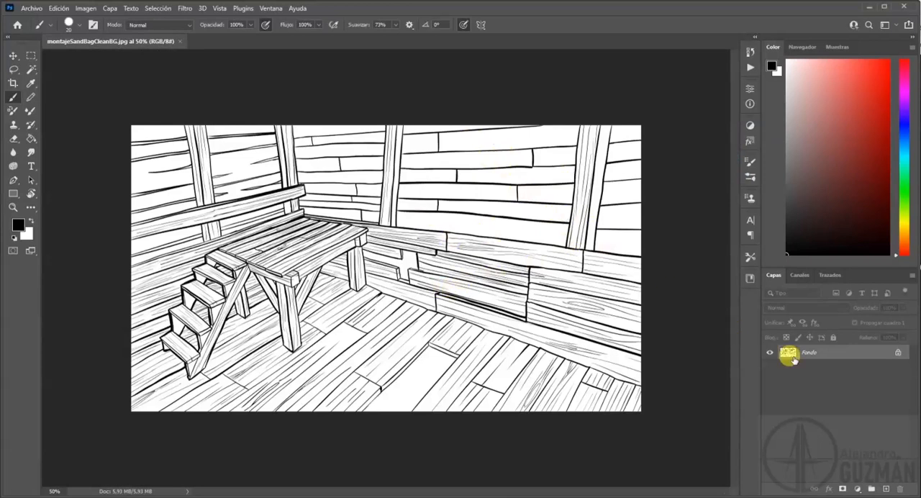
Unlock the line art's background layer and place a new empty layer beneath it.
click(897, 352)
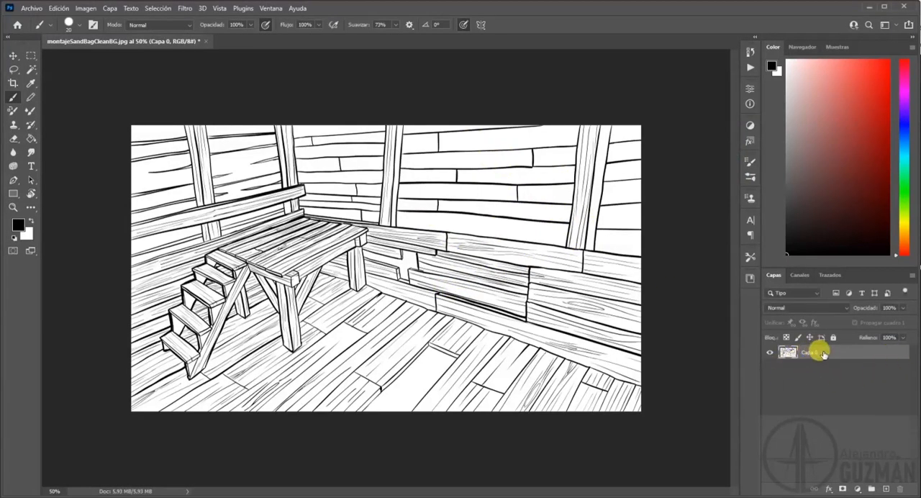
click(885, 488)
drag(822, 373, 806, 349)
Set the line art layer's blending mode to Multiply (Multiplicar) and make the empty layer below it active.
click(805, 305)
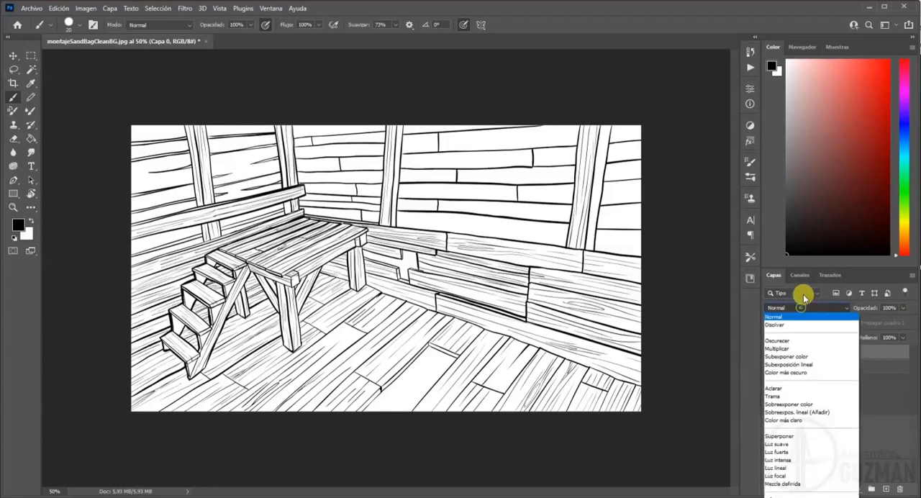
click(788, 349)
click(809, 367)
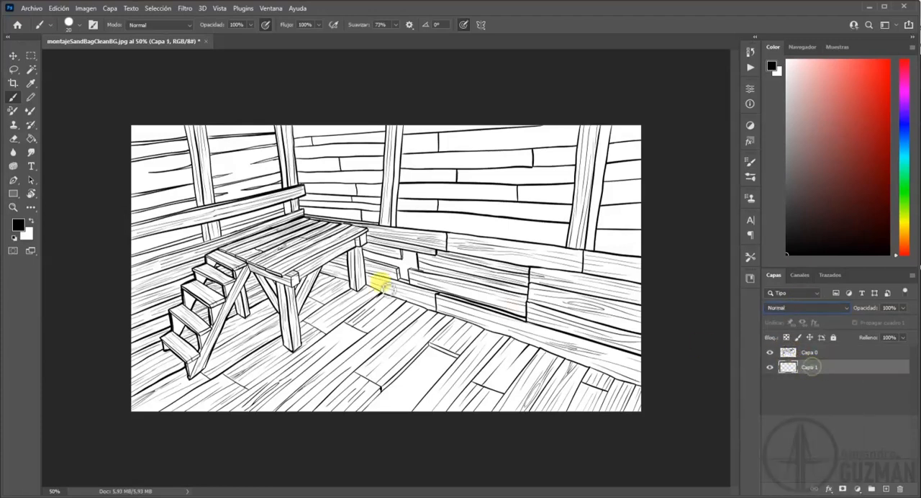
Pick red #f40101 as the foreground colour, try a brush stroke beneath the line art, and undo it.
click(17, 225)
click(238, 306)
click(405, 249)
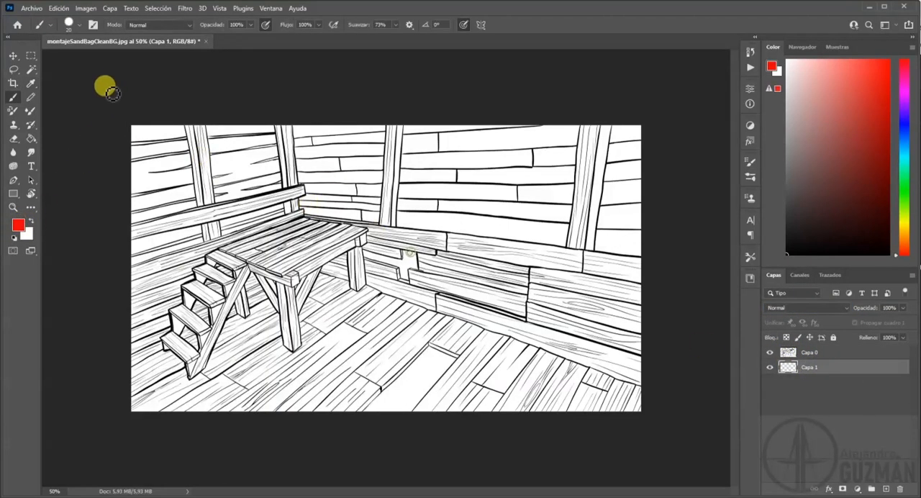
mouse_move(238, 306)
mouse_down()
mouse_move(452, 219)
mouse_move(268, 300)
mouse_move(459, 193)
mouse_move(315, 259)
mouse_move(390, 229)
mouse_up()
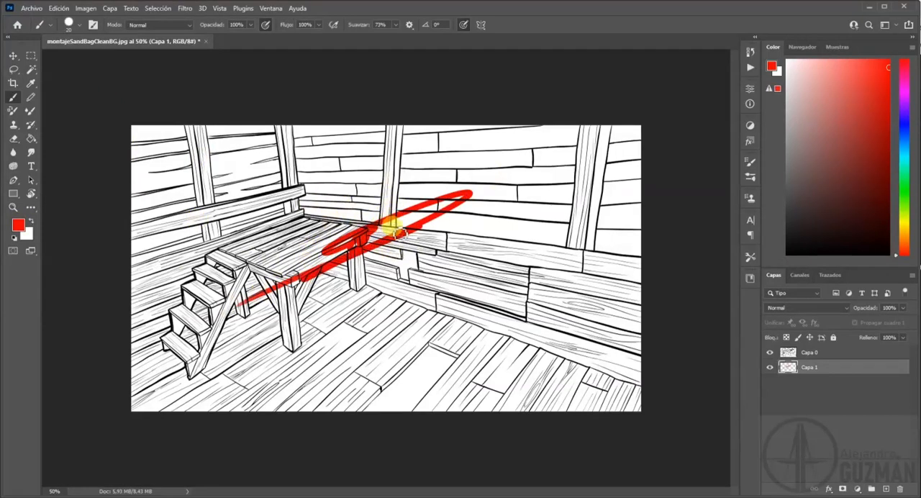
key(ctrl+z)
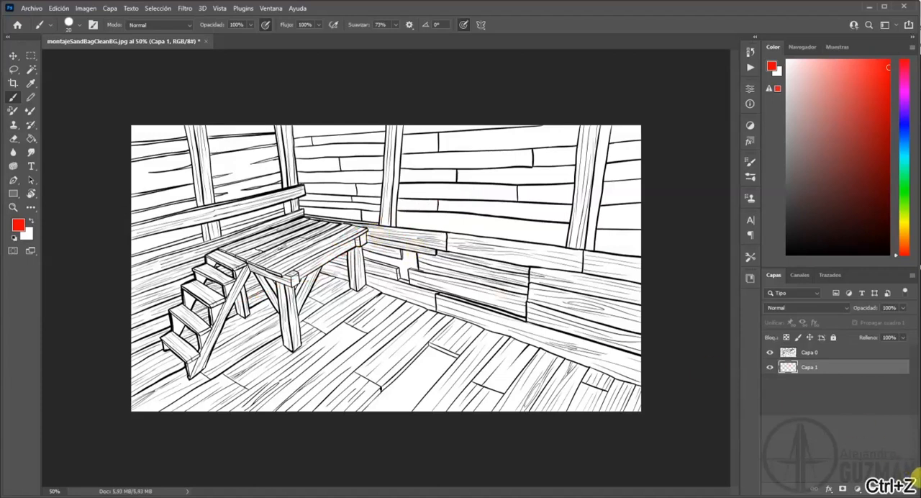
Add a second empty layer between the line art and Capa 1, and make Capa 1 active.
click(899, 489)
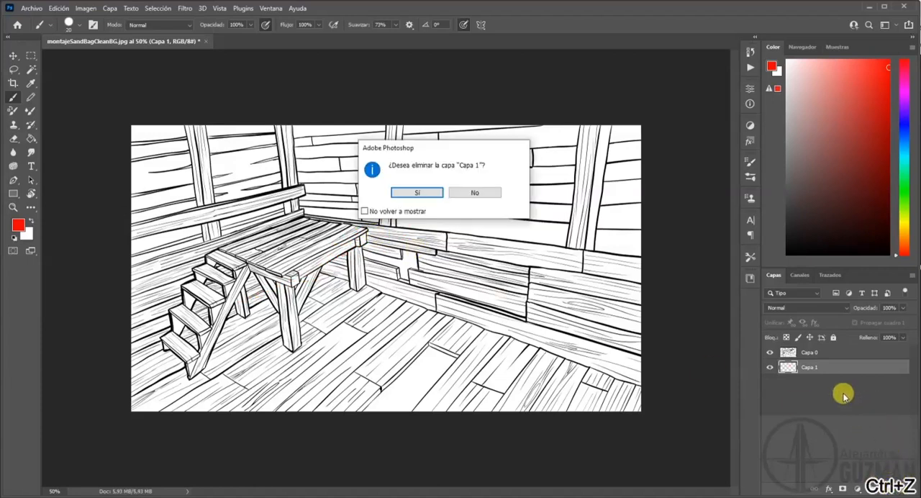
click(476, 190)
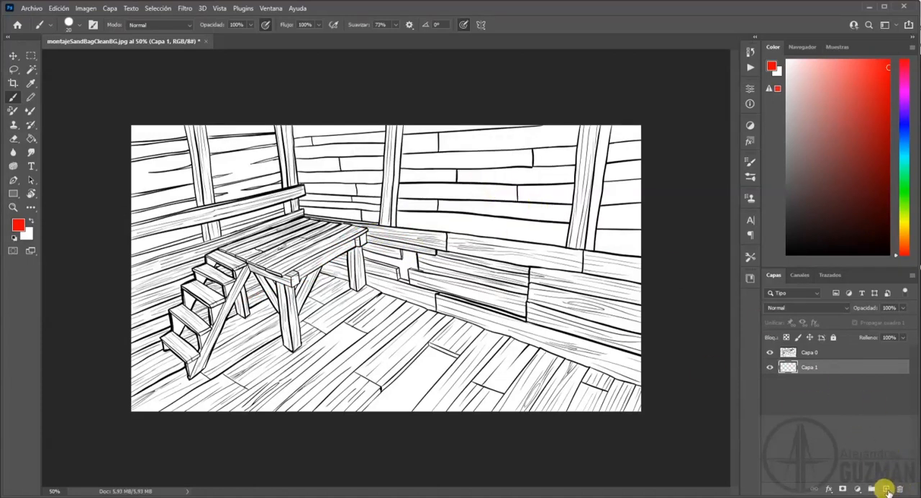
click(814, 380)
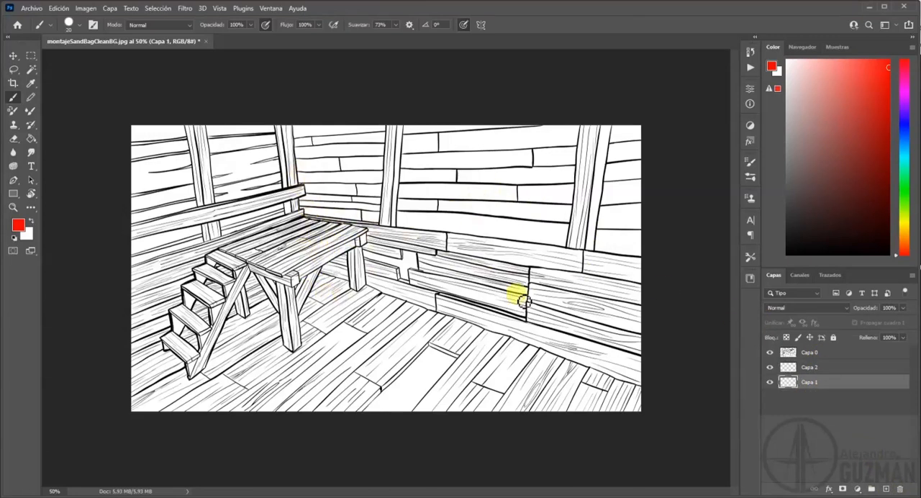
Set the foreground colour to brown #995e00 and return to the Brush tool.
click(20, 230)
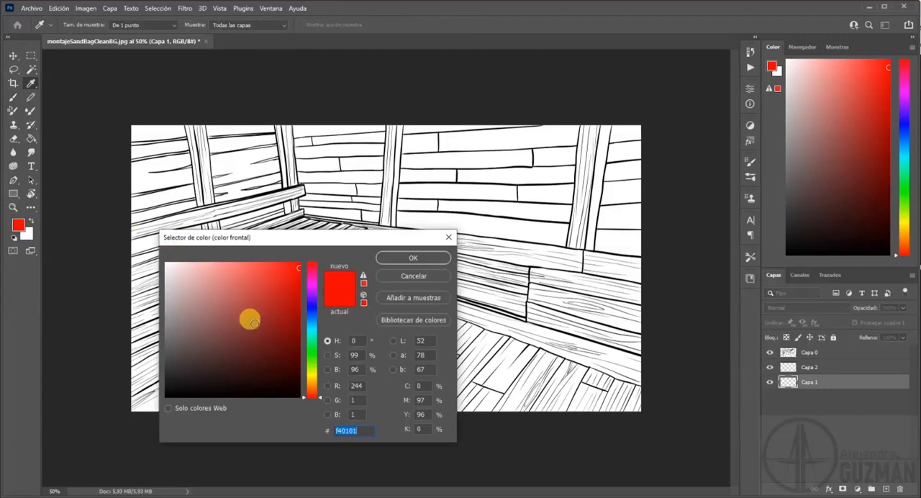
click(310, 377)
mouse_move(276, 349)
mouse_down()
mouse_move(216, 288)
mouse_move(282, 343)
mouse_move(296, 339)
mouse_up()
drag(317, 388, 317, 383)
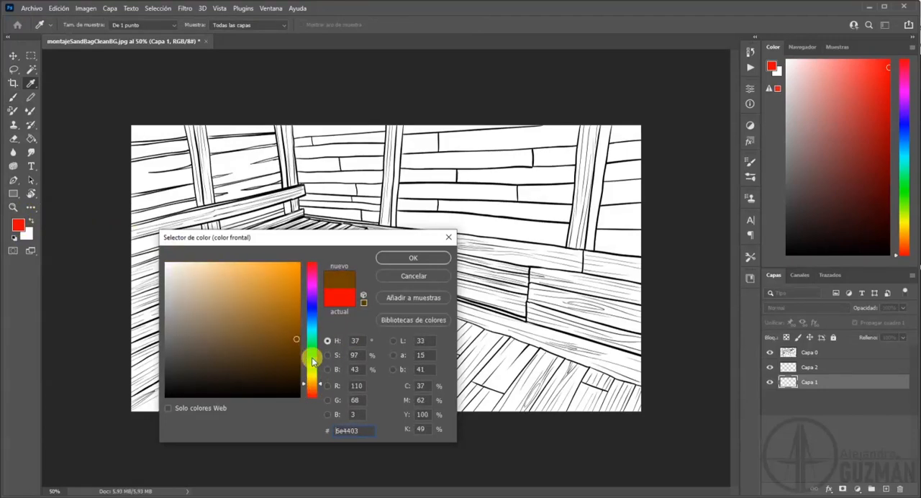
drag(292, 334, 308, 316)
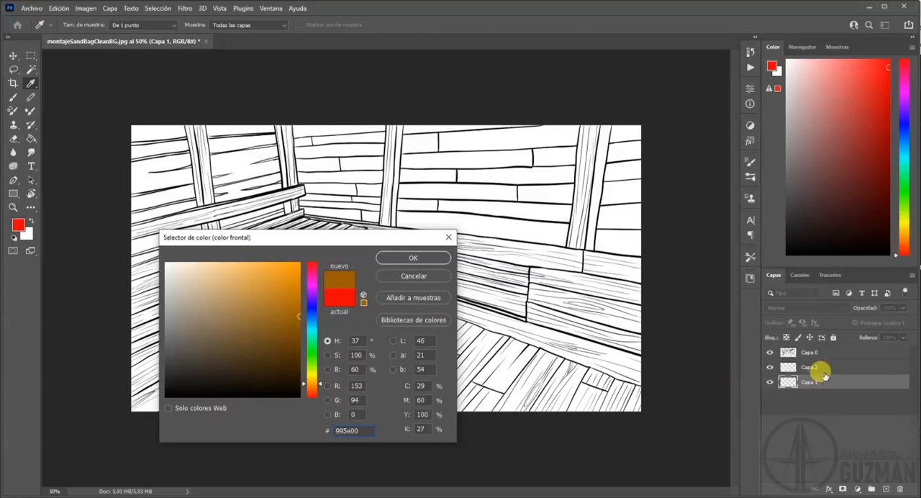
click(413, 263)
key(b)
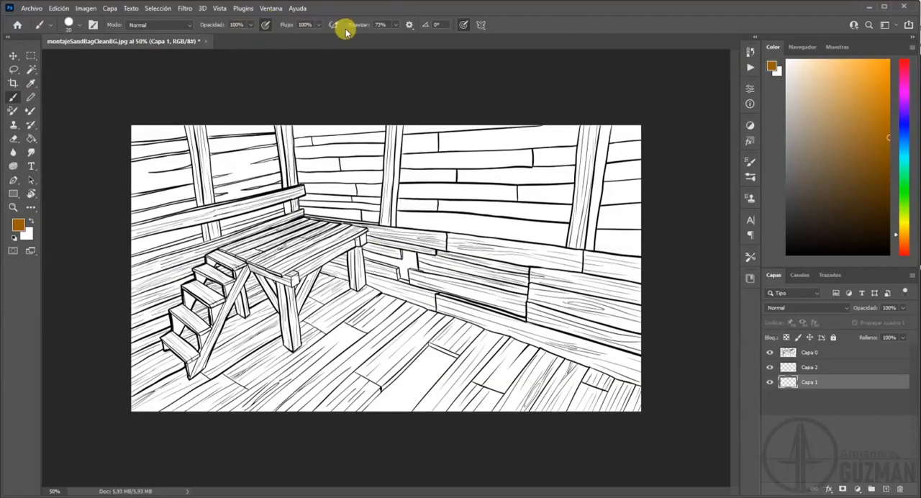
Raise the brush smoothing (Suavizar) to 100% and test it on the back wall near the thick post.
click(396, 26)
drag(393, 35, 439, 49)
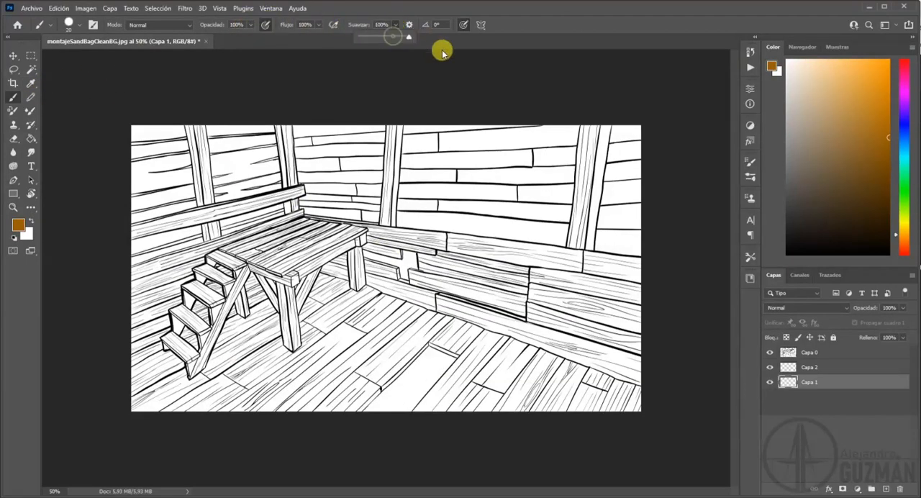
click(581, 149)
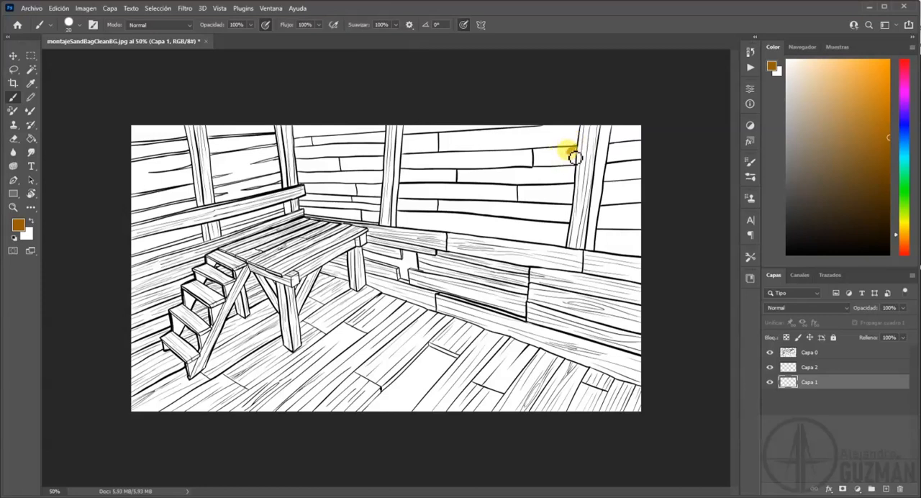
click(570, 150)
Set the brush smoothing to 0% and paint a short brown sample stroke on the upper back wall.
click(395, 25)
drag(393, 36, 344, 41)
click(560, 152)
drag(545, 164, 577, 147)
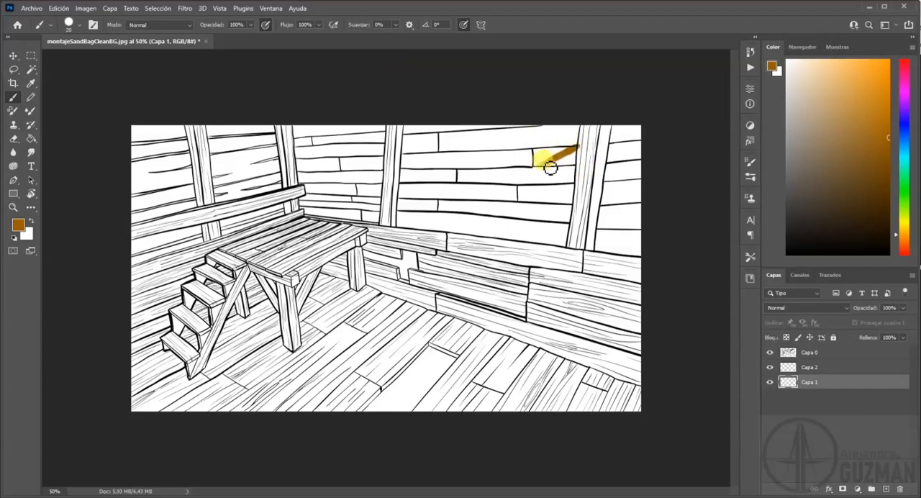
Set the foreground colour to ochre #cb9238 and paint a sample stroke beside the brown one.
click(17, 225)
drag(301, 293, 262, 284)
click(413, 257)
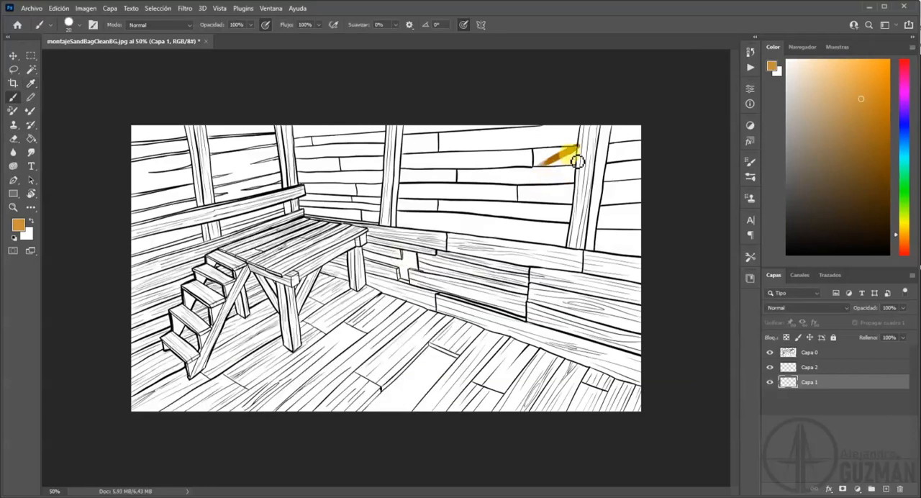
drag(558, 170, 585, 158)
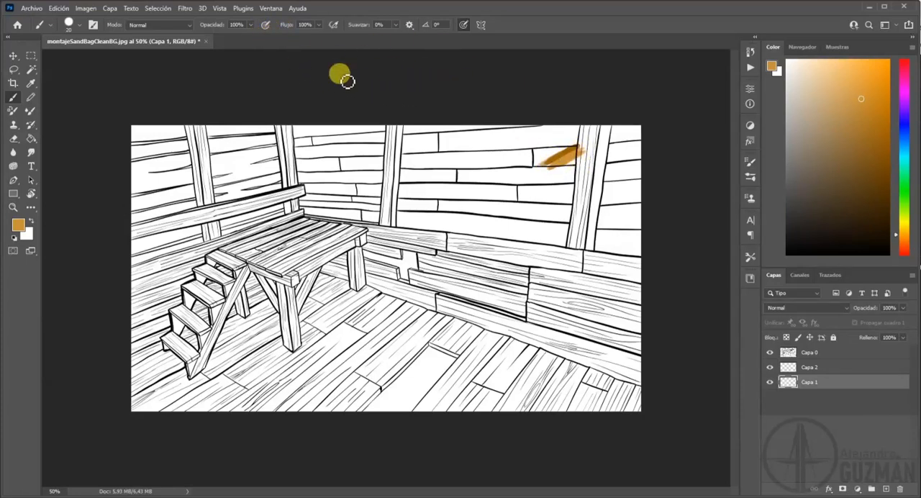
Set the foreground colour to light peach #fdd9a1 and add a sample stroke below the ochre one.
key(i)
click(18, 224)
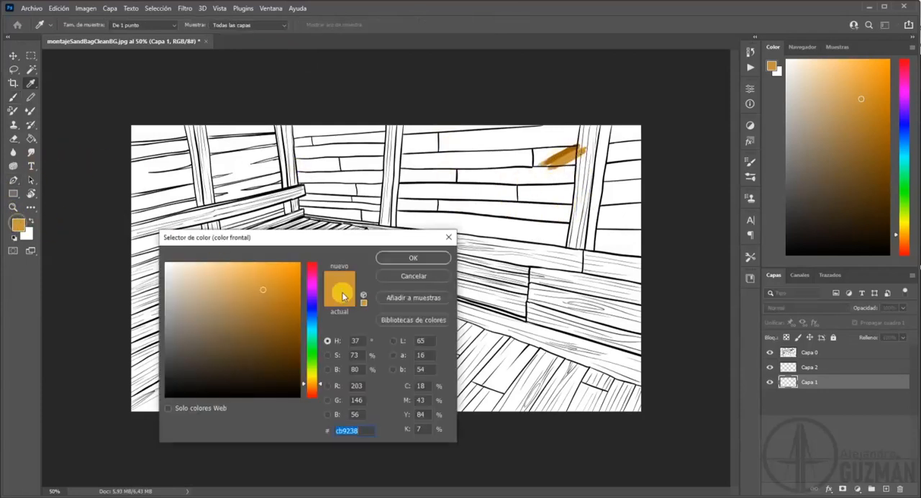
mouse_move(262, 290)
mouse_down()
mouse_move(239, 263)
mouse_move(214, 263)
mouse_up()
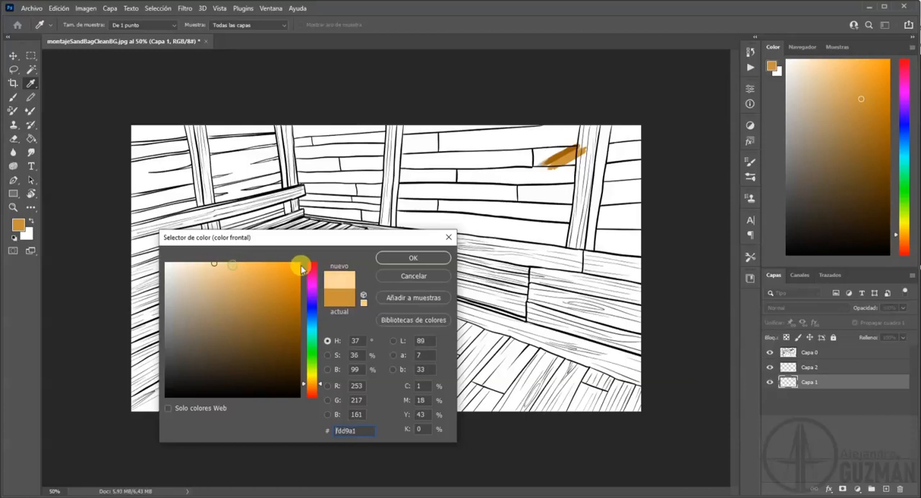
click(395, 258)
key(b)
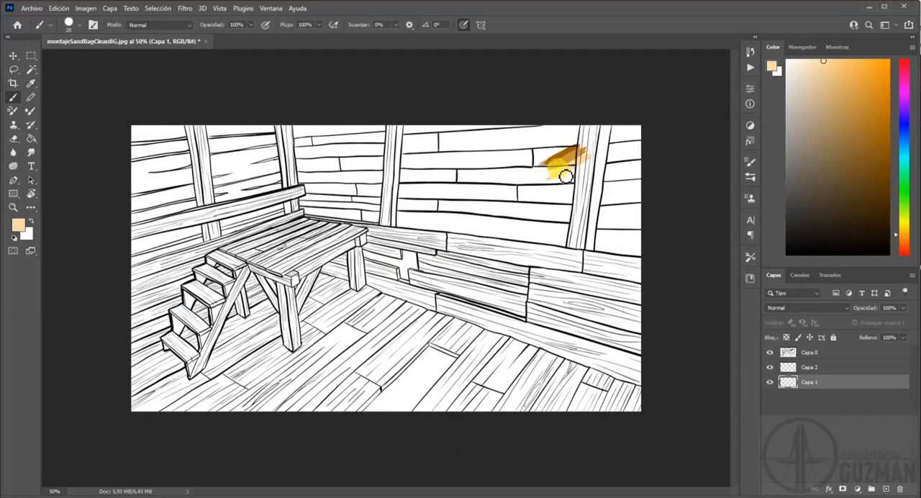
Choose a very dark brown as the foreground colour and paint a fourth sample stroke under the peach one.
key(i)
click(19, 225)
mouse_move(183, 256)
mouse_down()
mouse_move(279, 328)
mouse_move(299, 358)
mouse_up()
click(415, 258)
key(b)
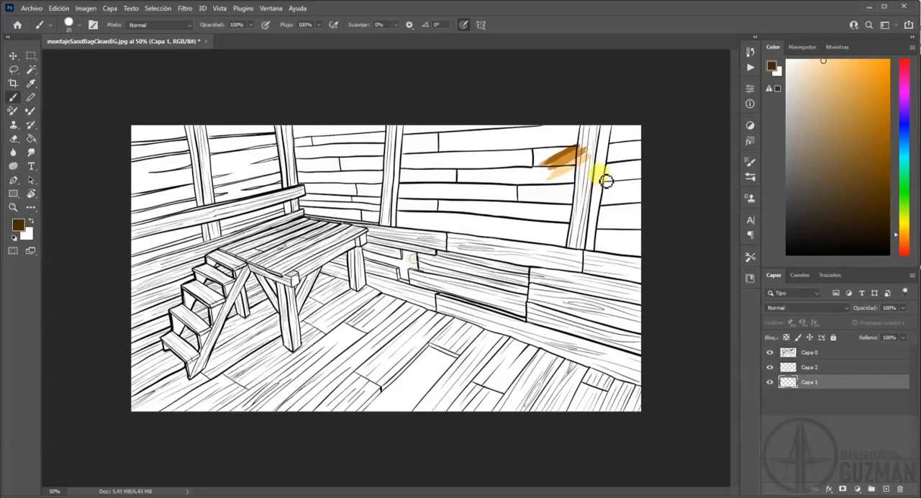
drag(573, 179, 555, 167)
Move Capa 1, which holds the colour samples, above the line art layer.
drag(848, 380, 853, 349)
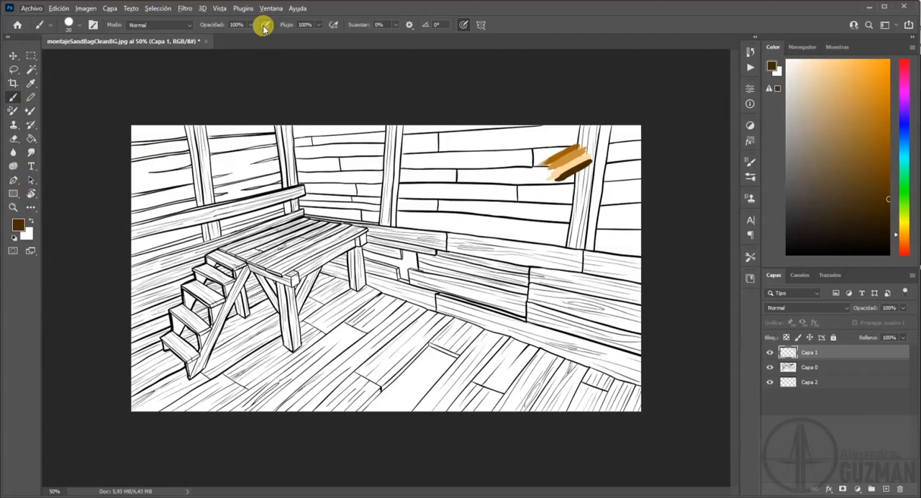
drag(545, 168, 581, 178)
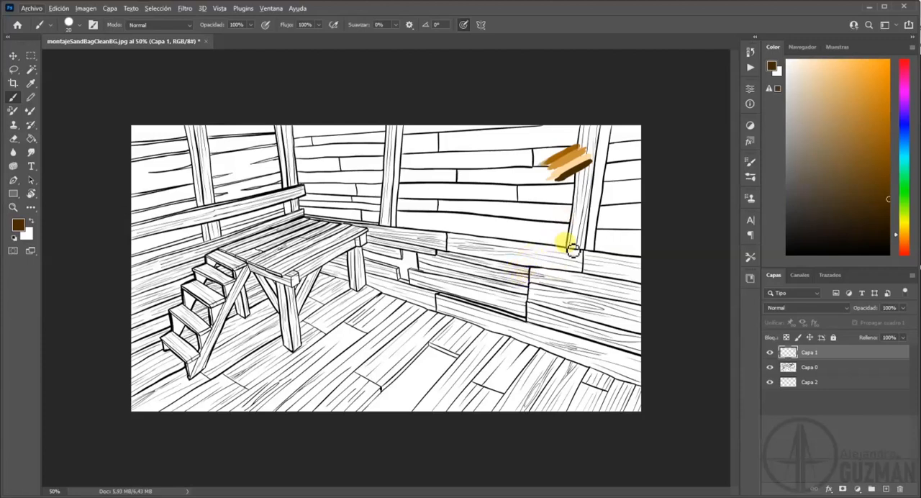
On Capa 2, sample the light peach swatch and paint the long railing beam on the side wall.
click(809, 383)
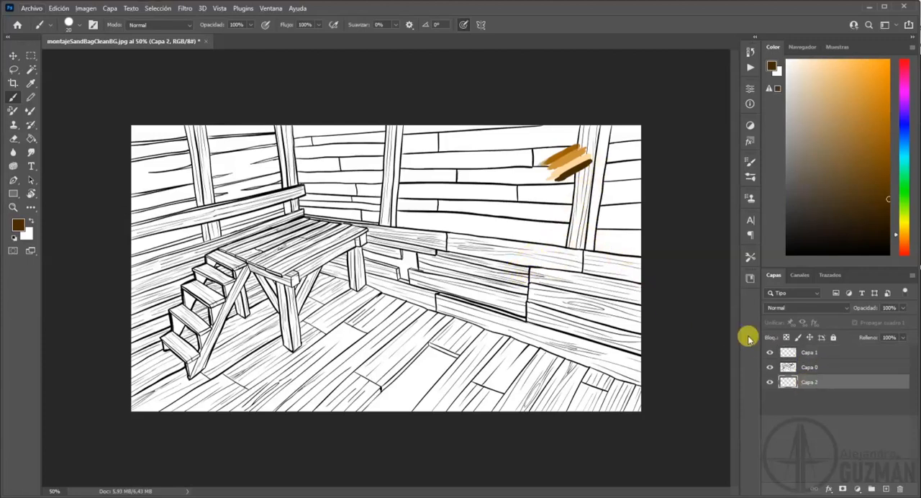
alt+click(569, 162)
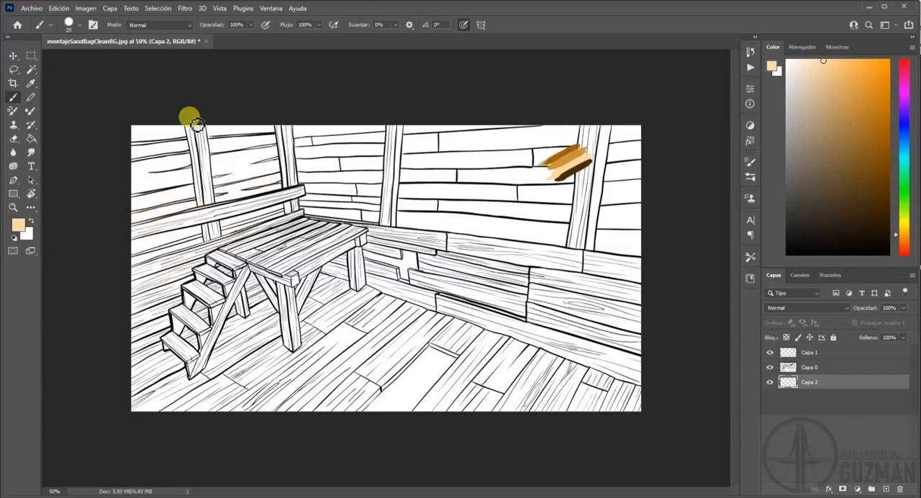
mouse_move(123, 234)
mouse_down()
mouse_move(225, 214)
mouse_move(218, 221)
mouse_move(269, 197)
mouse_move(288, 202)
mouse_up()
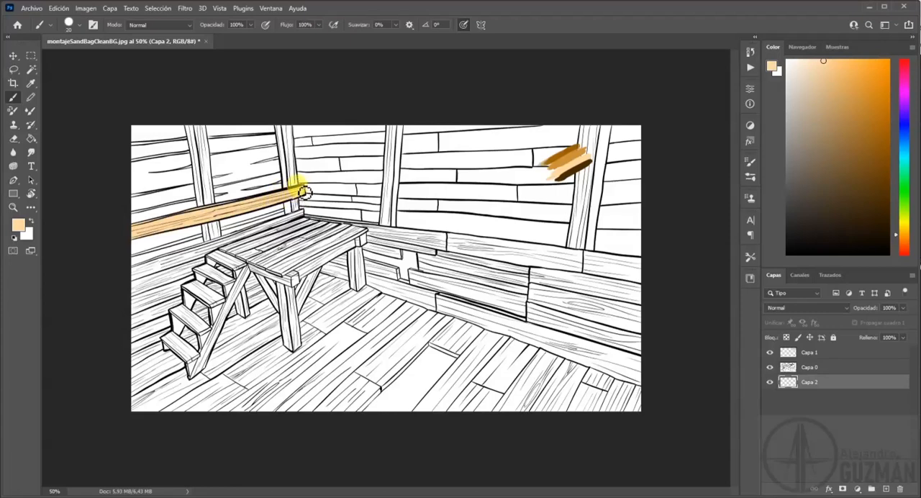
Zoom the document to 100%, undock it as a floating window and narrow it to about half the workspace.
key(ctrl+plus)
key(ctrl+plus)
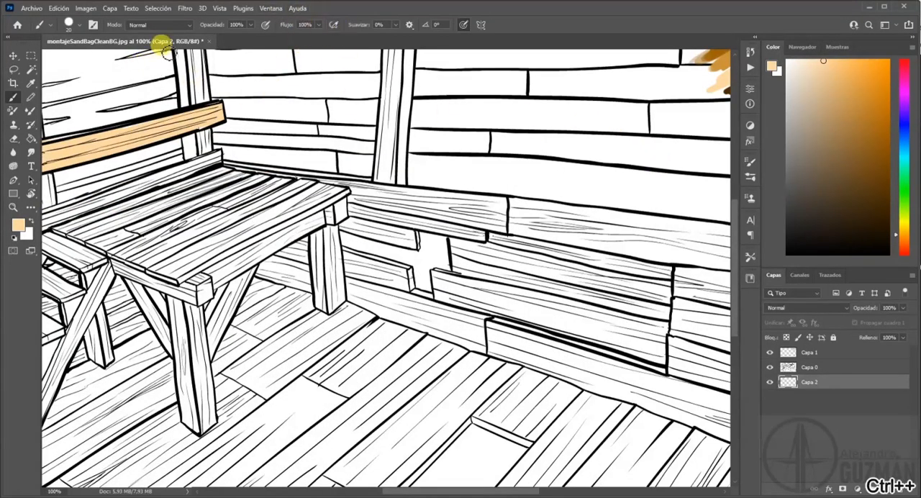
drag(163, 43, 200, 69)
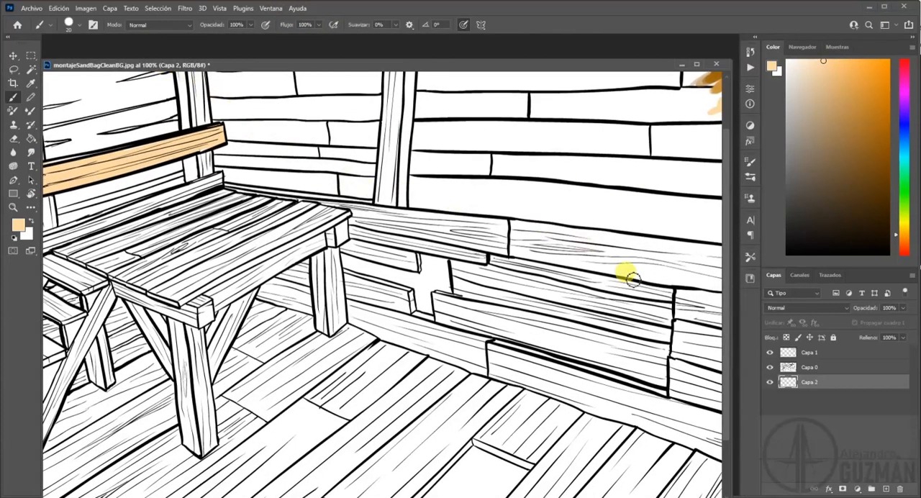
drag(728, 408, 391, 377)
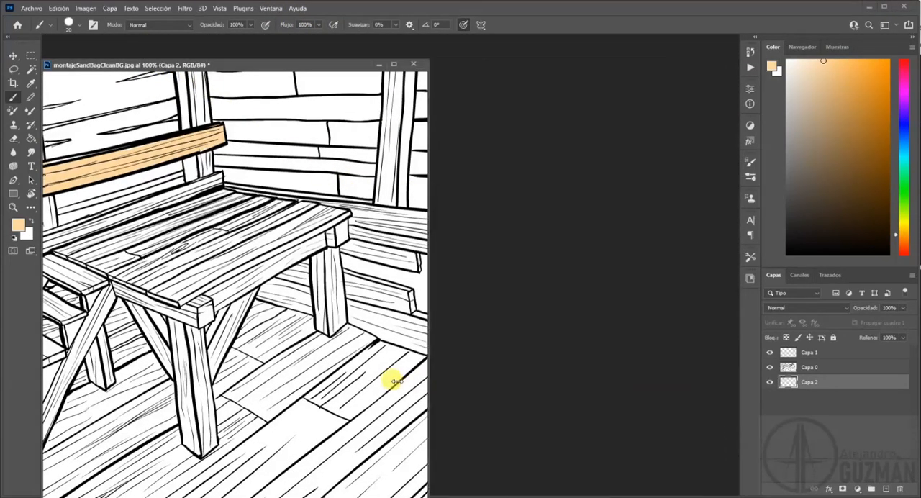
drag(231, 67, 248, 38)
drag(174, 57, 183, 52)
drag(270, 54, 284, 53)
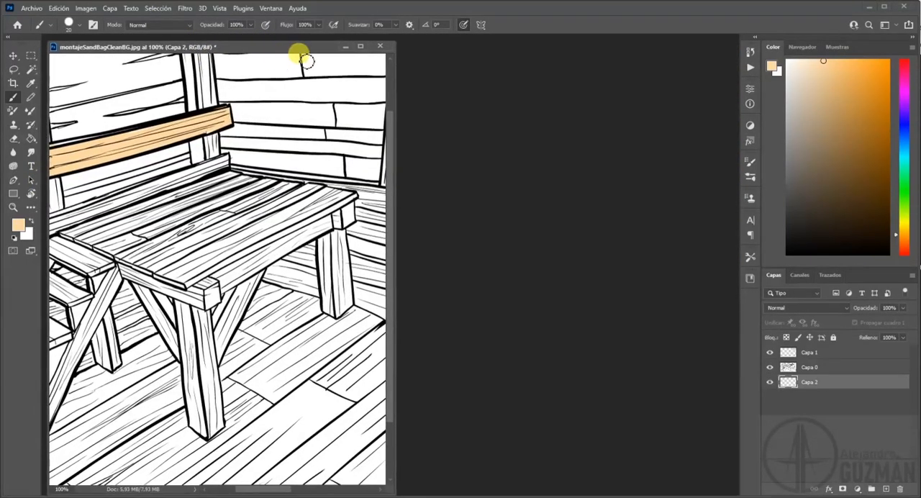
Open a second window of the same document and arrange both side by side, one at 100% and one at 50%.
click(272, 7)
mouse_move(283, 20)
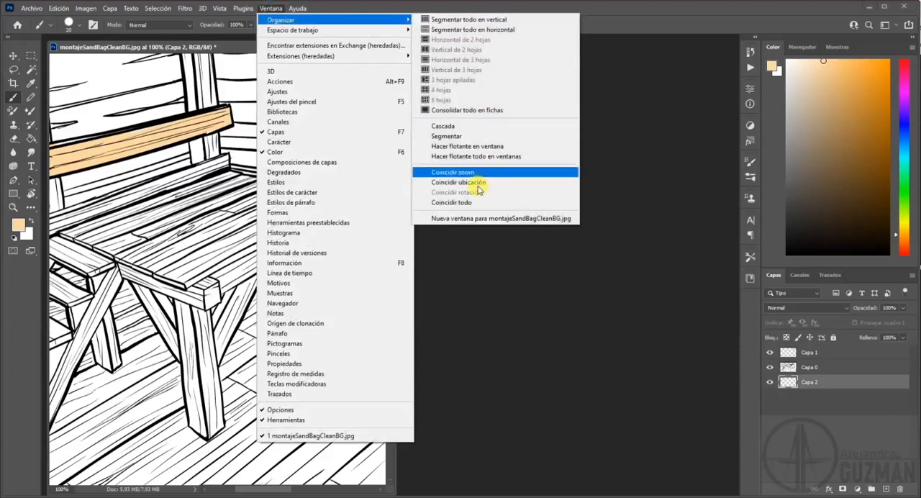
click(479, 217)
drag(223, 62, 274, 119)
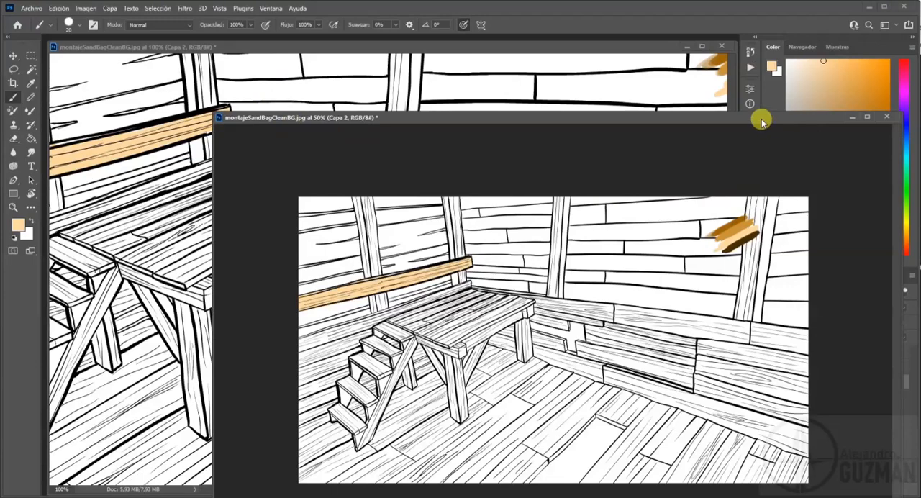
click(711, 103)
drag(734, 99, 436, 108)
drag(512, 115, 509, 78)
drag(228, 126, 600, 115)
drag(777, 78, 677, 53)
drag(791, 132, 725, 132)
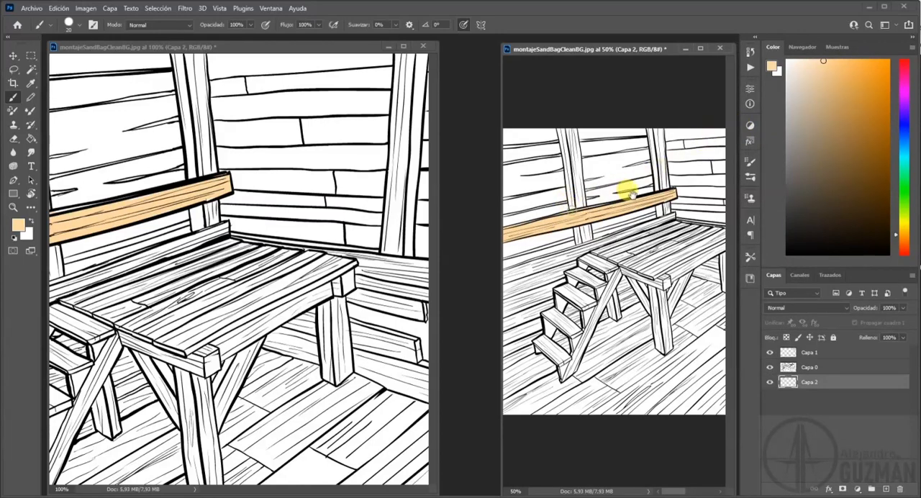
In the close-up window, zoom the railing beam to 300% and erase the peach overflow along its lower edge.
drag(108, 172, 381, 142)
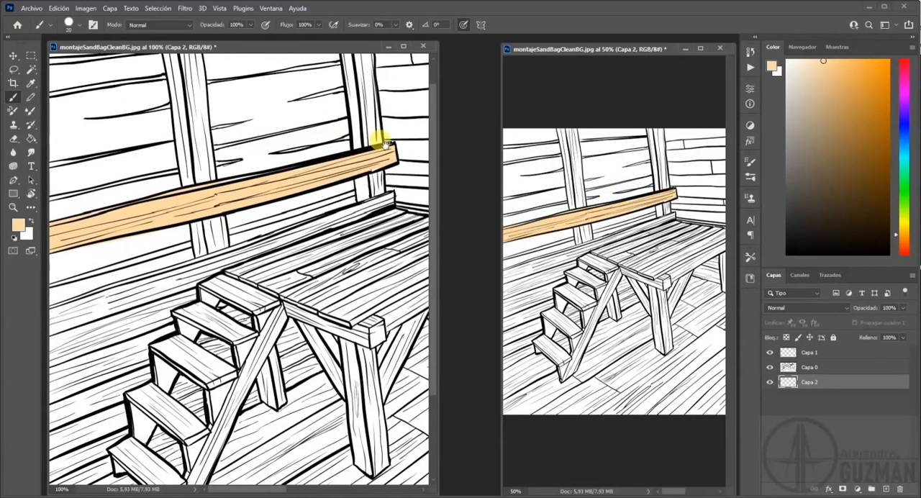
key(ctrl+plus)
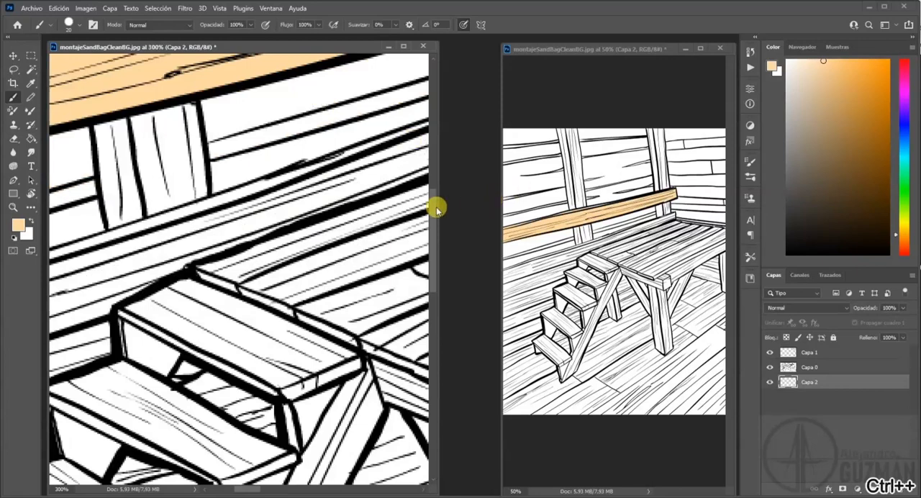
key(ctrl+plus)
drag(249, 226, 336, 228)
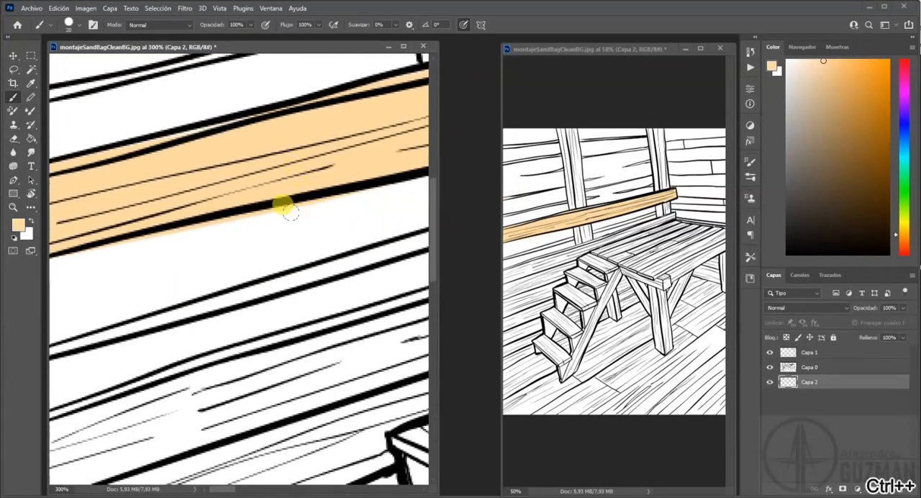
key(e)
mouse_move(236, 280)
mouse_down()
mouse_move(159, 231)
mouse_move(124, 245)
mouse_move(138, 234)
mouse_move(150, 242)
mouse_move(128, 249)
mouse_move(293, 235)
mouse_move(89, 260)
mouse_move(126, 252)
mouse_move(110, 248)
mouse_move(396, 191)
mouse_move(321, 209)
mouse_up()
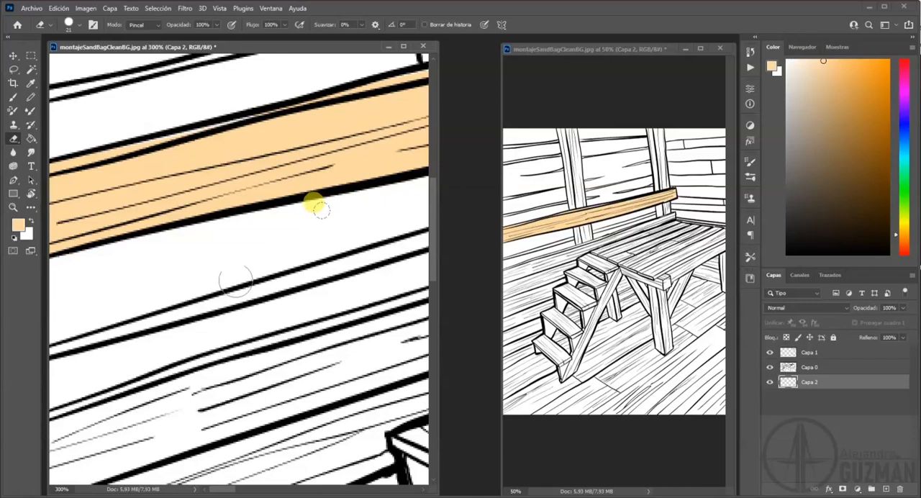
Brush peach into the unpainted gaps along the railing beam up to its far end.
key(b)
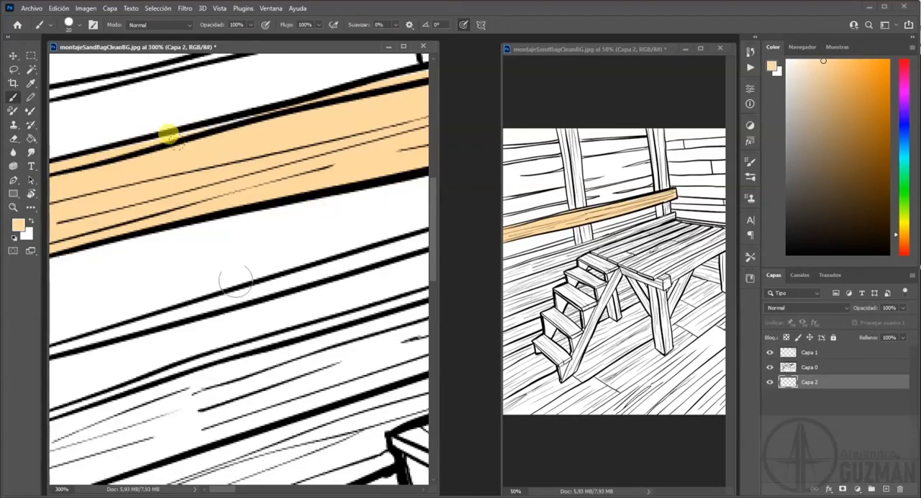
drag(336, 139, 121, 178)
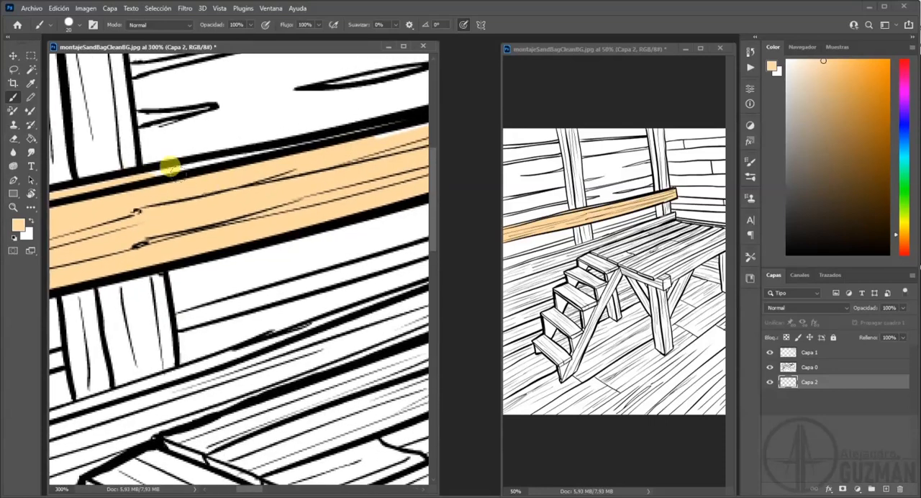
drag(359, 130, 127, 199)
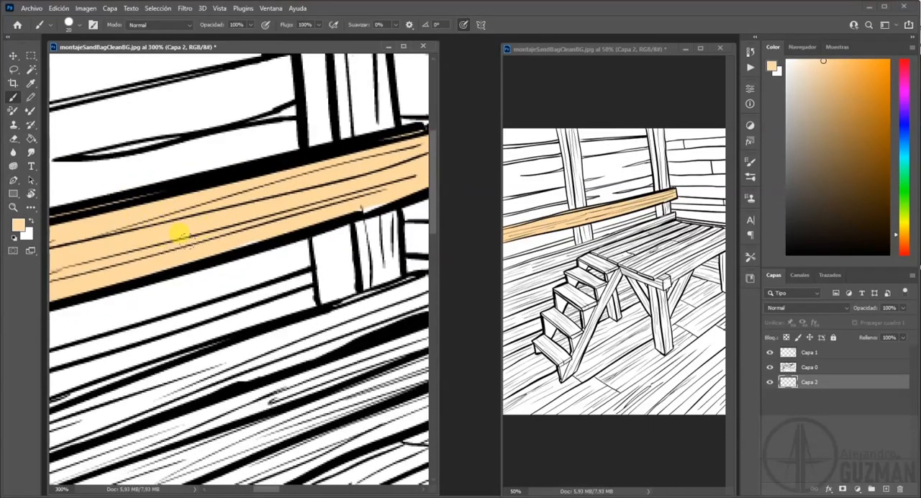
drag(349, 180, 218, 219)
Paint the wide faces of the two side-wall posts above the railing in peach, undoing one stray stroke.
drag(236, 260, 249, 322)
drag(211, 159, 213, 216)
drag(237, 234, 220, 61)
drag(224, 134, 226, 308)
mouse_move(217, 241)
mouse_down()
mouse_move(234, 146)
mouse_move(224, 149)
mouse_up()
drag(213, 108, 204, 69)
mouse_move(159, 129)
mouse_down()
mouse_move(305, 274)
mouse_move(421, 284)
mouse_up()
key(ctrl+z)
mouse_move(183, 386)
mouse_down()
mouse_move(167, 316)
mouse_move(185, 201)
mouse_move(151, 158)
mouse_move(167, 51)
mouse_move(144, 61)
mouse_up()
Save the artwork as the Photoshop file montajeSandBagCleanBG.psd.
key(ctrl+shift+s)
key(Return)
click(659, 175)
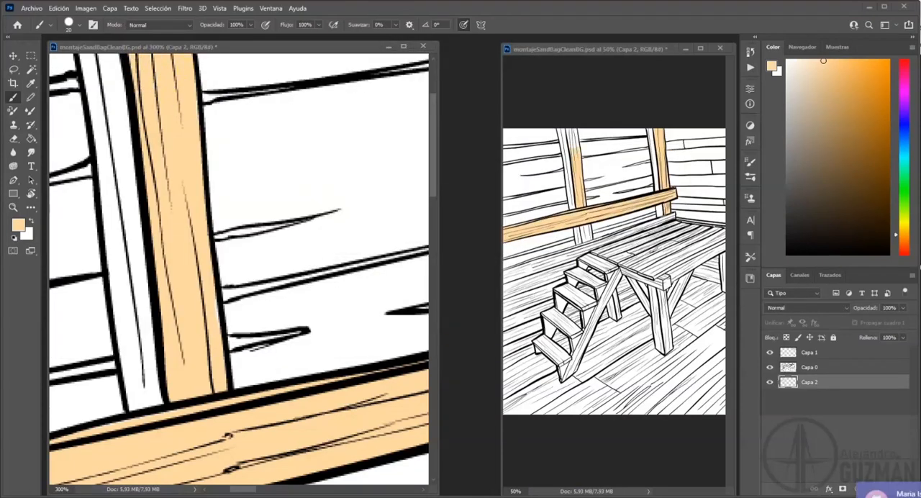
Paint the post section below the railing and the long wall board above the staircase in peach.
drag(231, 432, 256, 201)
mouse_move(274, 353)
mouse_down()
mouse_move(238, 264)
mouse_move(277, 371)
mouse_up()
mouse_move(77, 481)
mouse_down()
mouse_move(302, 281)
mouse_move(362, 189)
mouse_up()
drag(64, 324, 218, 185)
drag(317, 180, 197, 273)
mouse_move(349, 267)
mouse_down()
mouse_move(138, 276)
mouse_move(399, 216)
mouse_up()
drag(352, 198, 209, 279)
drag(251, 299, 337, 268)
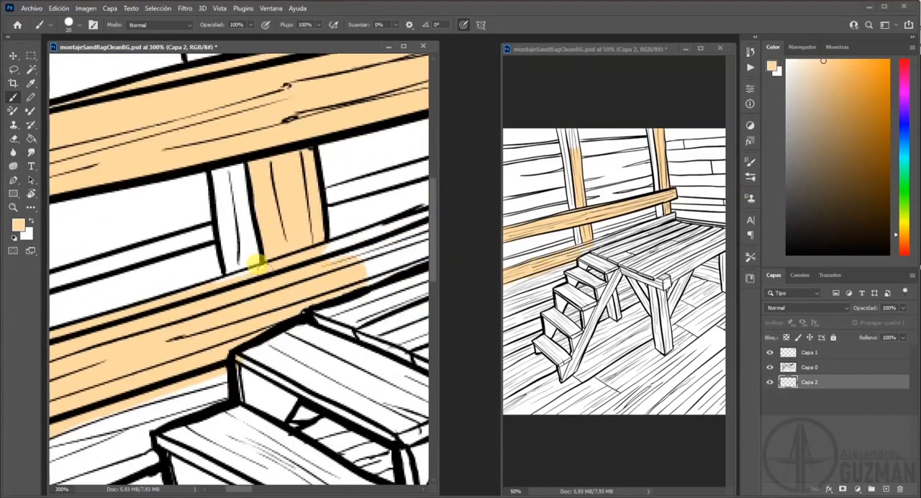
Brush peach over the floorboards beside the staircase, extending the painted area down along the left edge of the drawing.
drag(364, 216, 187, 247)
drag(183, 295, 371, 225)
drag(378, 187, 164, 286)
drag(162, 331, 385, 231)
drag(108, 389, 410, 158)
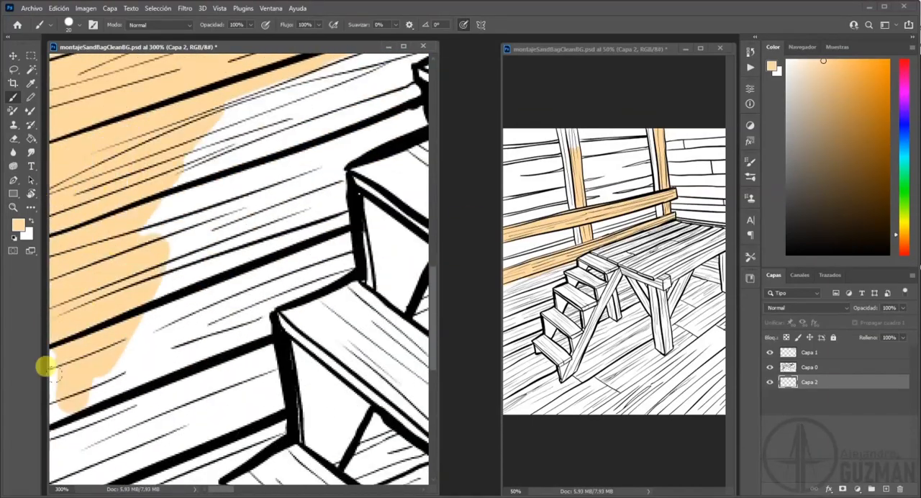
drag(141, 259, 183, 382)
drag(183, 432, 175, 252)
Outline the remaining floor, stairs and platform area with the Polygonal Lasso, fill it with peach and deselect.
key(shift+l)
drag(245, 144, 298, 324)
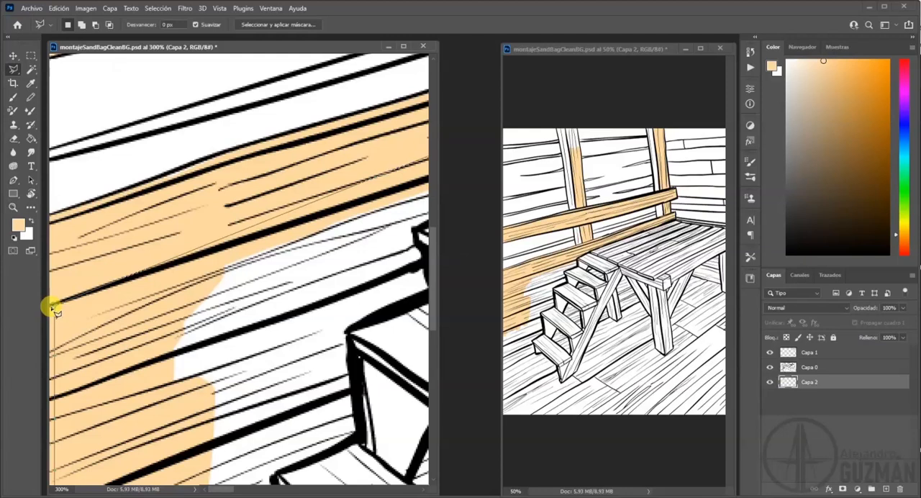
click(32, 141)
click(249, 285)
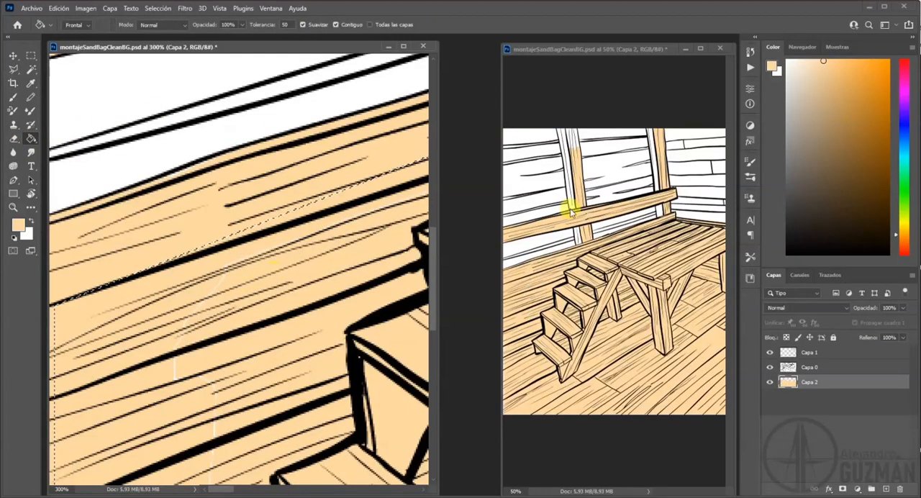
drag(357, 330, 298, 241)
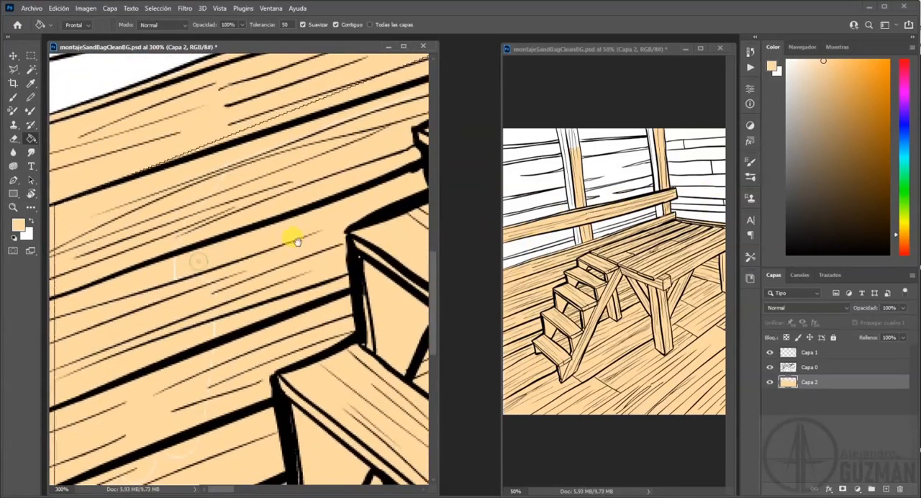
key(ctrl+d)
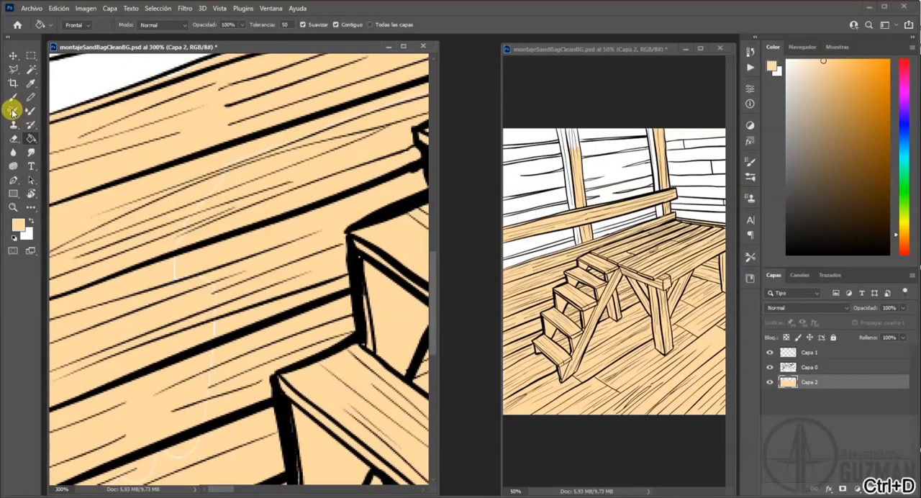
Brush peach over the thin white seams and the unpainted left border of the floorboards beside the stairs.
click(12, 96)
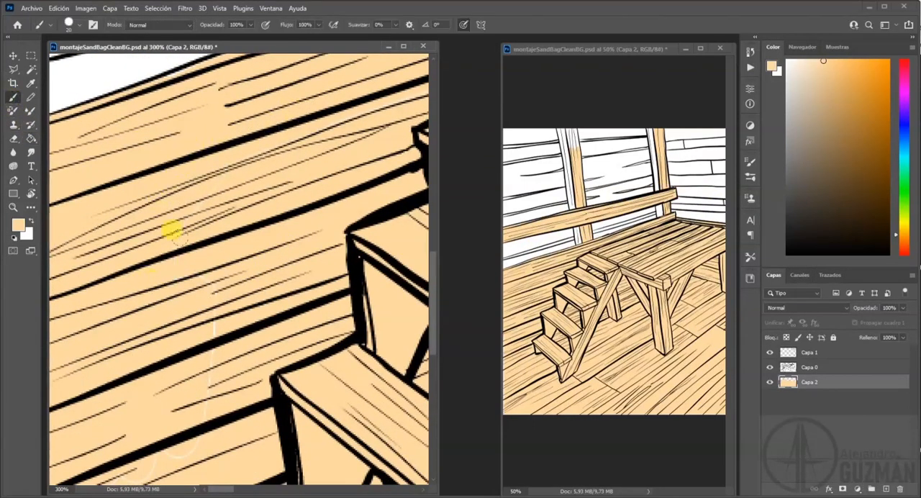
drag(209, 399, 214, 179)
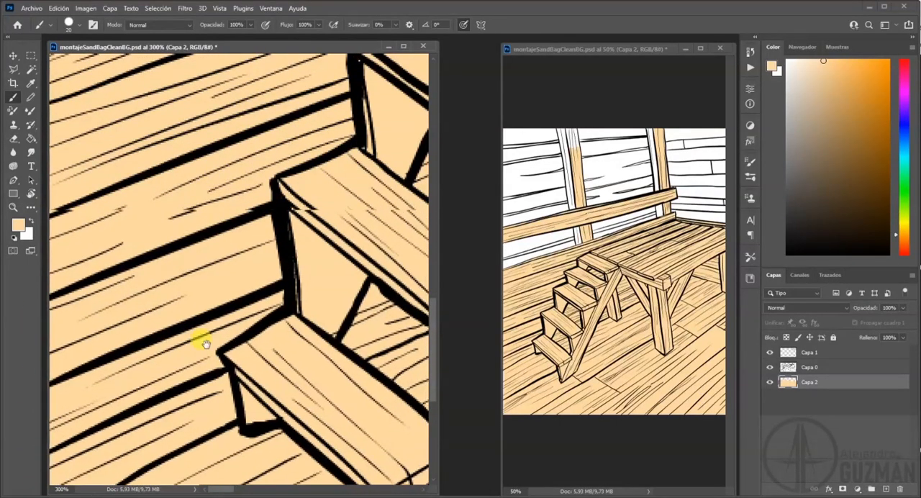
drag(201, 335, 175, 118)
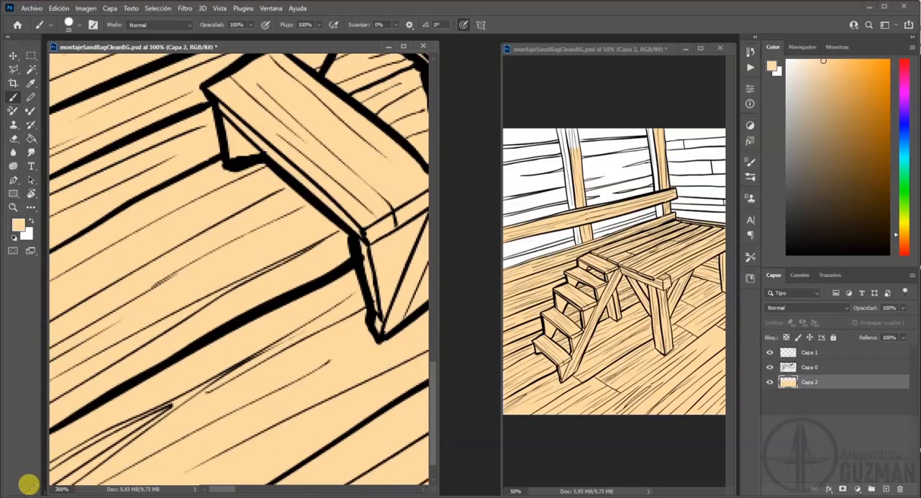
drag(155, 264, 173, 218)
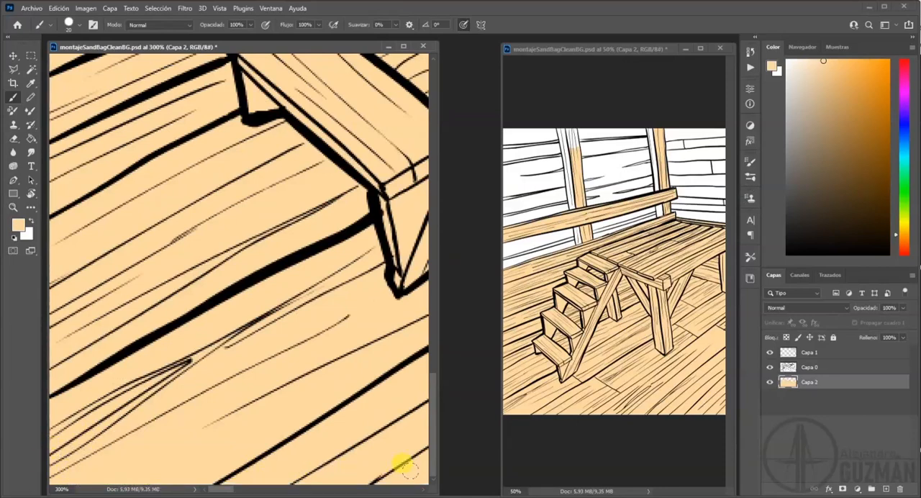
Paint the white slivers along the lower edge of the floor in peach, from the foot of the stairs to the far corner.
drag(362, 428, 172, 468)
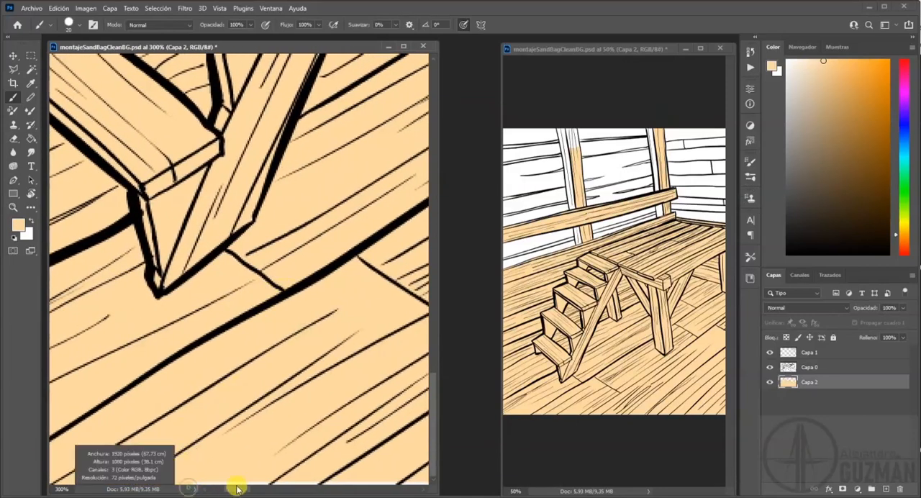
drag(395, 464, 209, 462)
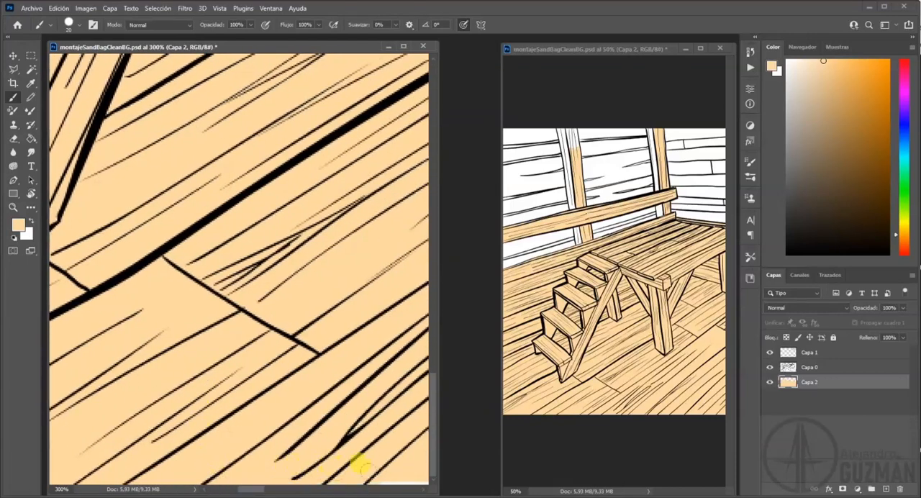
drag(352, 425, 216, 459)
drag(375, 468, 253, 467)
drag(375, 466, 201, 463)
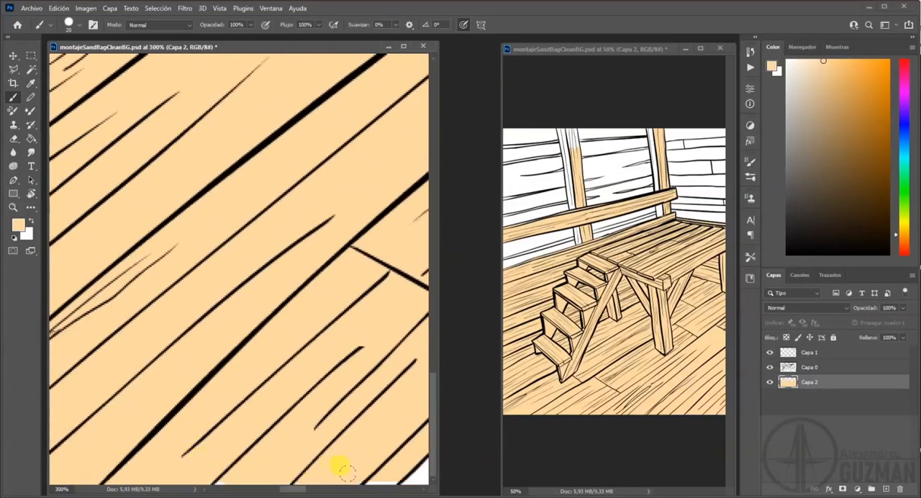
drag(377, 464, 169, 432)
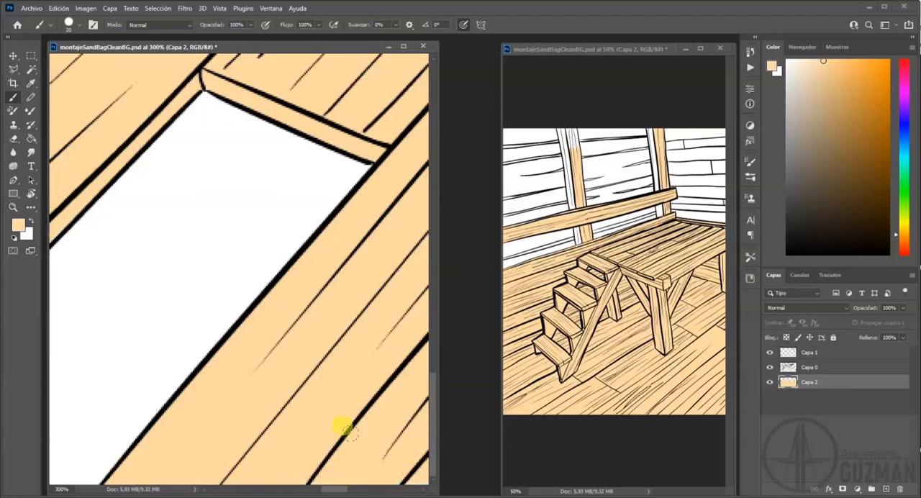
drag(342, 428, 113, 397)
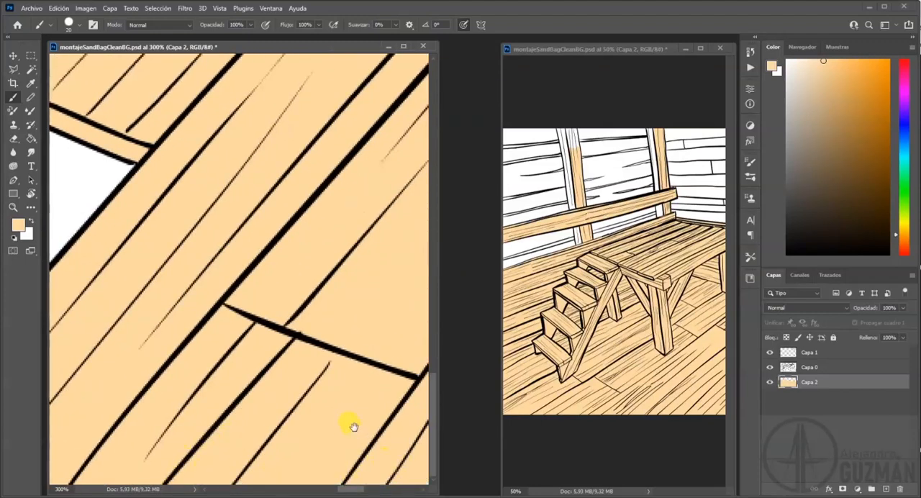
drag(355, 429, 154, 417)
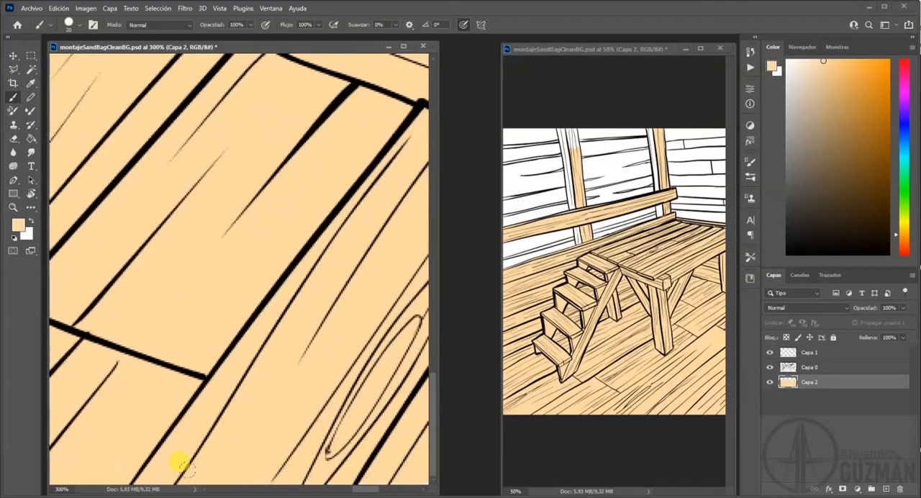
drag(338, 429, 148, 411)
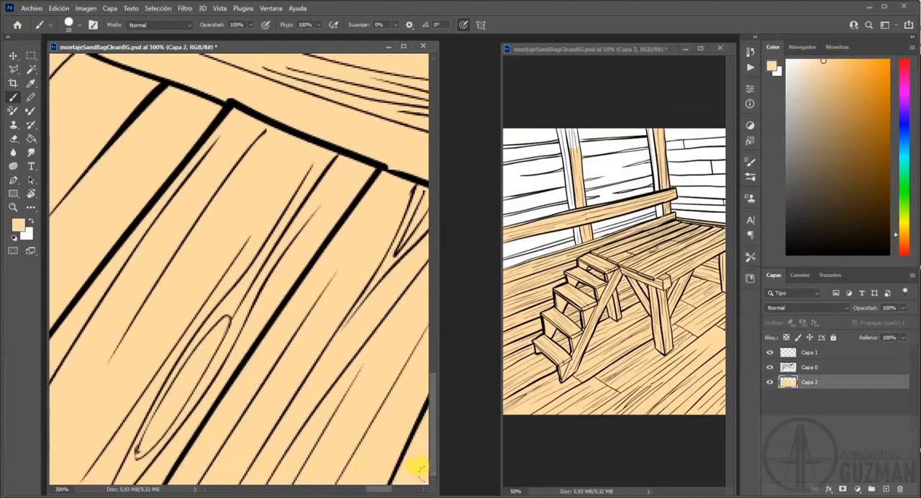
drag(365, 432, 134, 415)
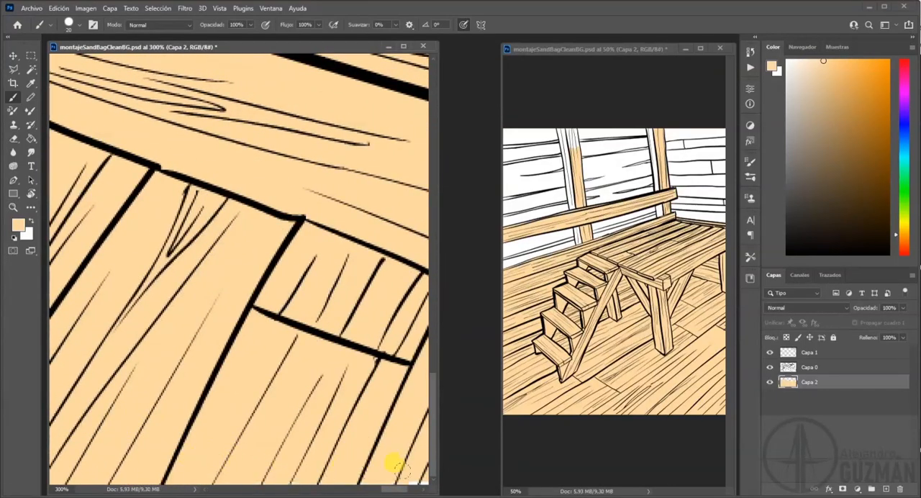
drag(400, 466, 177, 417)
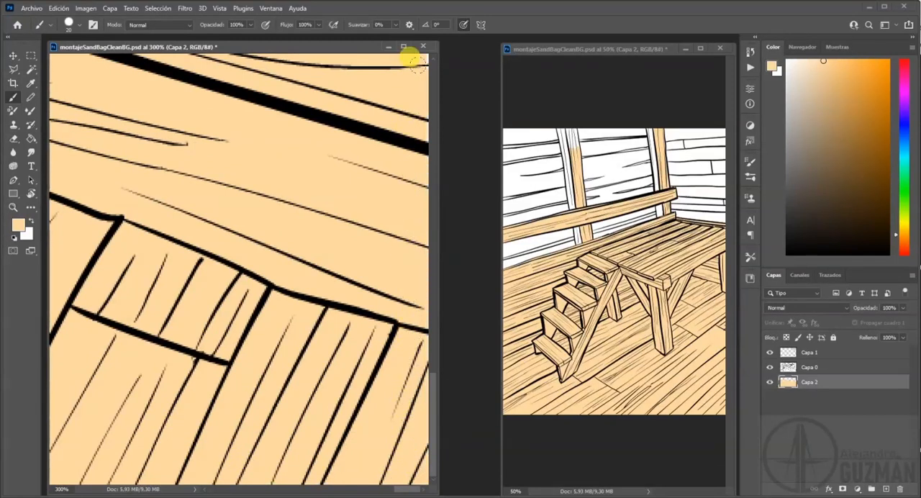
Paint the unfilled strip along the right edge of the floor in peach, up to the back wall's base.
drag(351, 189, 400, 236)
mouse_move(405, 64)
mouse_down()
mouse_move(376, 226)
mouse_move(403, 373)
mouse_move(343, 257)
mouse_move(371, 254)
mouse_up()
drag(385, 178, 382, 358)
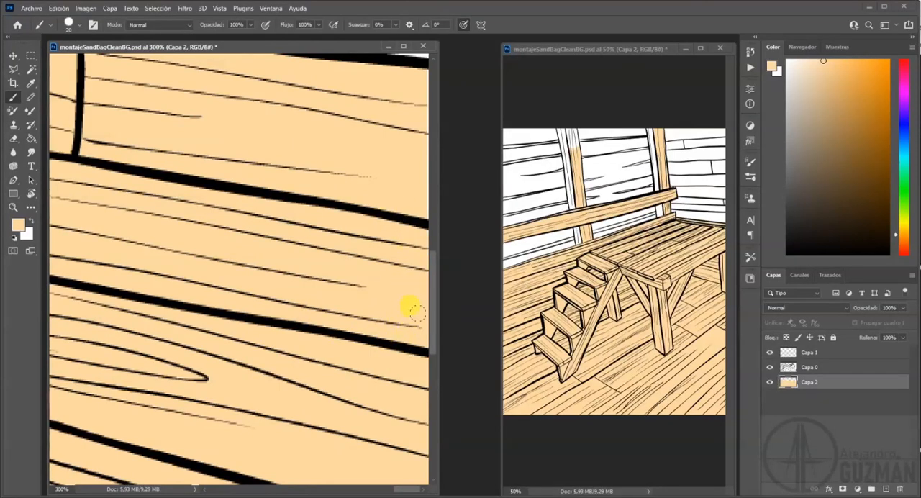
drag(405, 115, 363, 311)
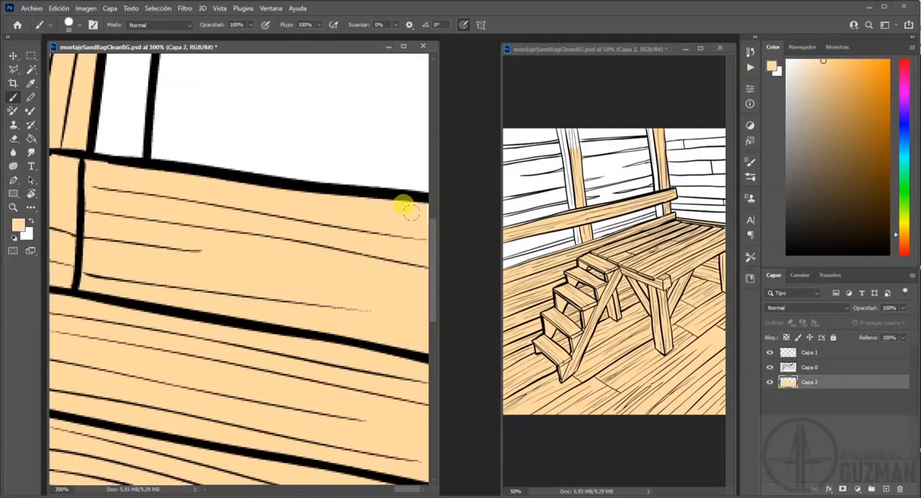
Erase the peach strip along the canvas's upper edge beyond the post with the palette swatches and touch up that post's top.
drag(276, 250, 397, 271)
mouse_move(255, 237)
mouse_down()
mouse_move(360, 309)
mouse_move(353, 315)
mouse_up()
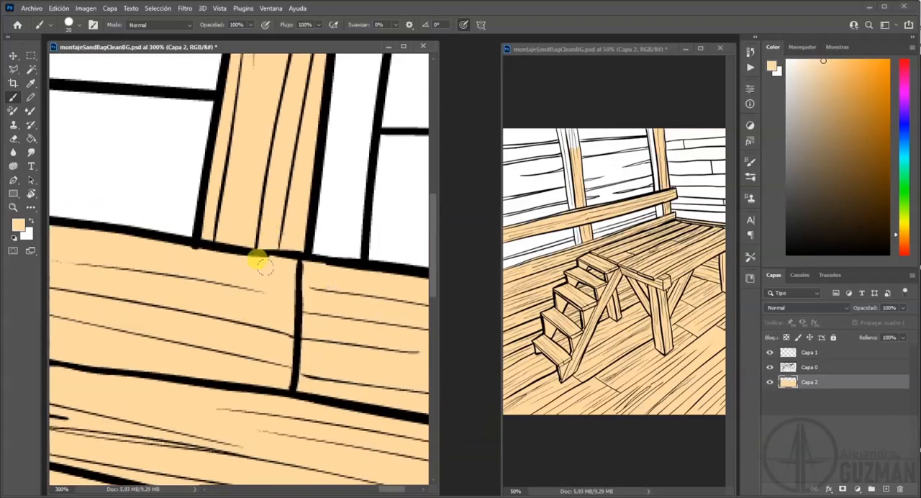
drag(252, 229, 241, 403)
drag(253, 195, 246, 359)
mouse_move(252, 83)
mouse_down()
mouse_move(255, 284)
mouse_move(222, 286)
mouse_up()
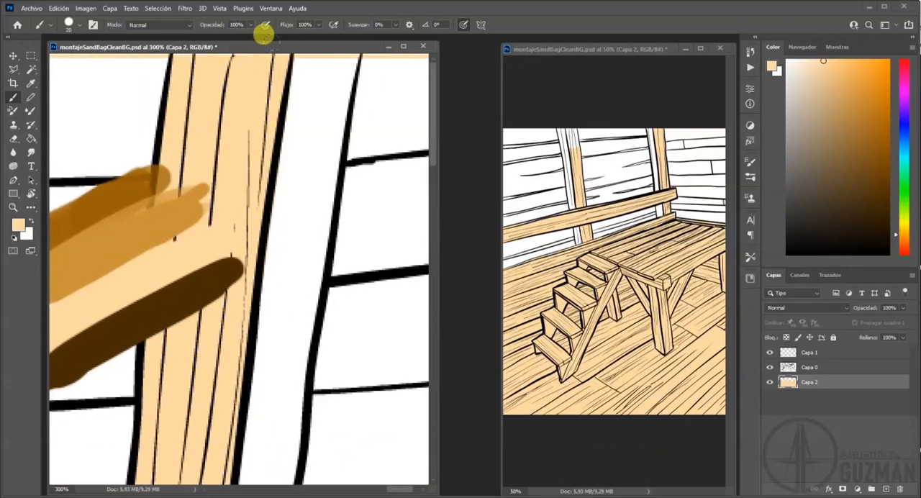
key(e)
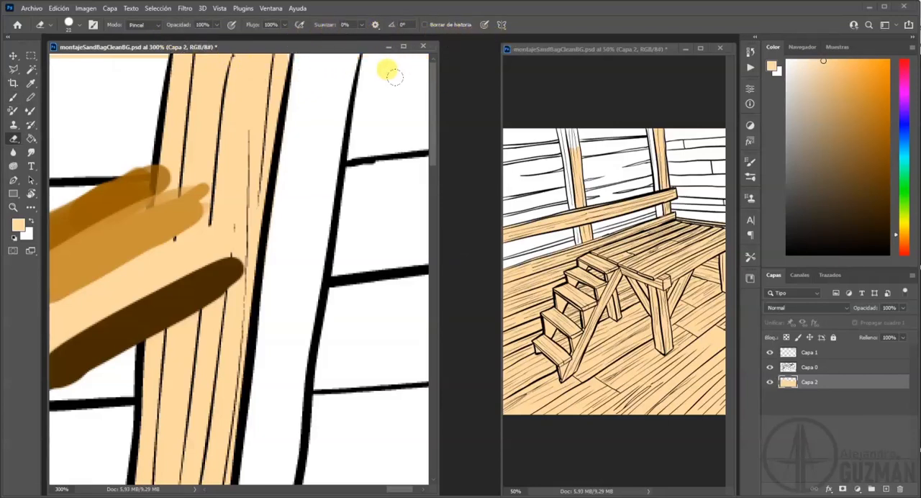
key(b)
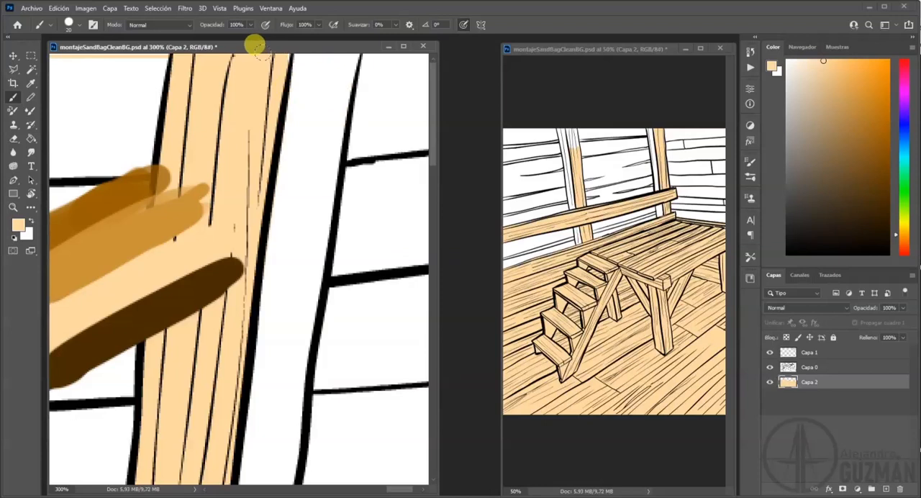
drag(380, 127, 206, 139)
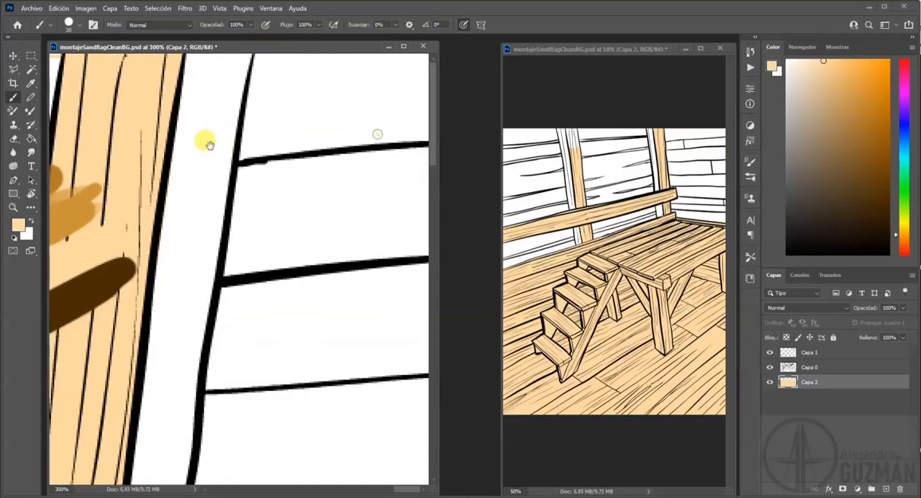
drag(188, 168, 496, 178)
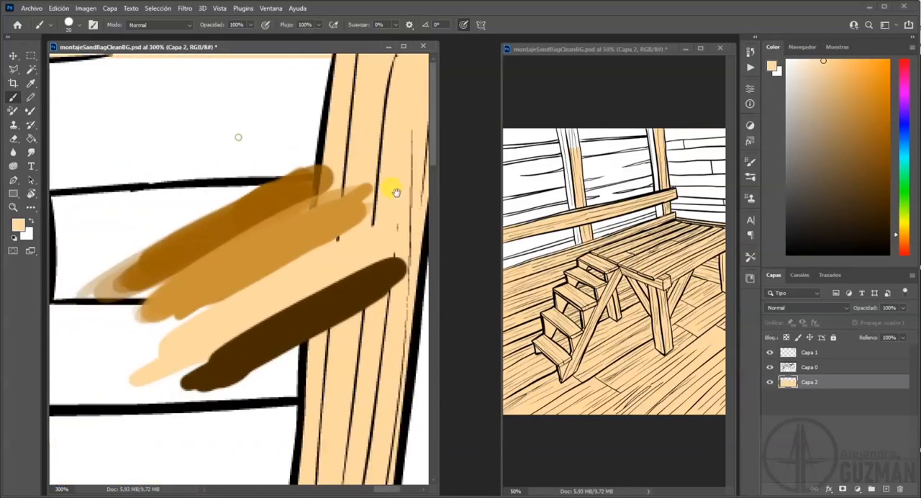
Erase the peach strip along the canvas's upper edge, from the palette swatches across the wall boards to the next post.
key(e)
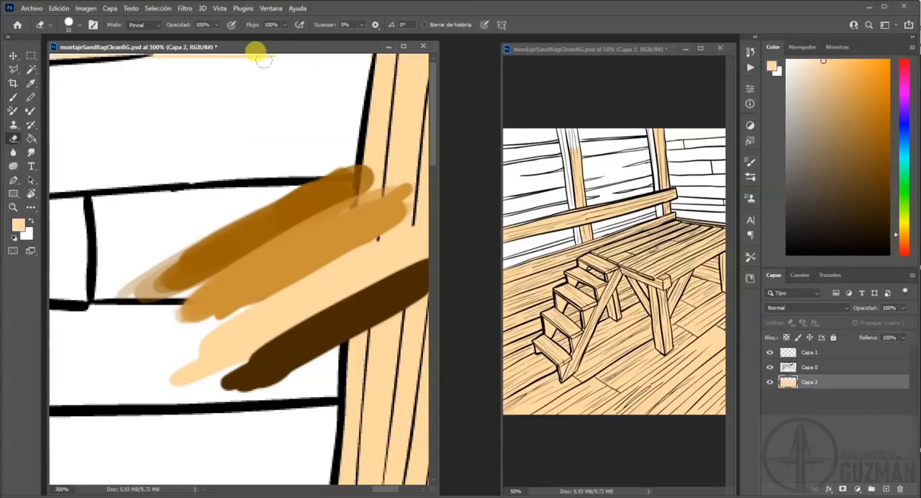
drag(190, 132, 389, 136)
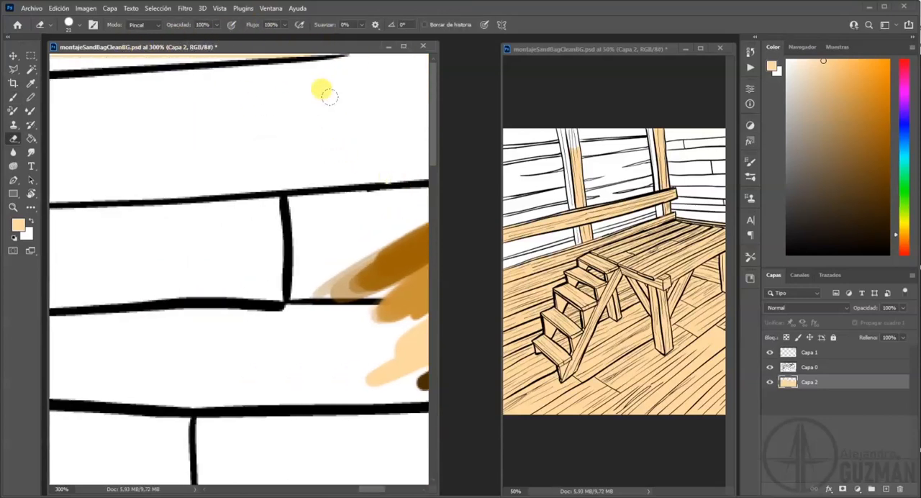
drag(259, 124, 412, 115)
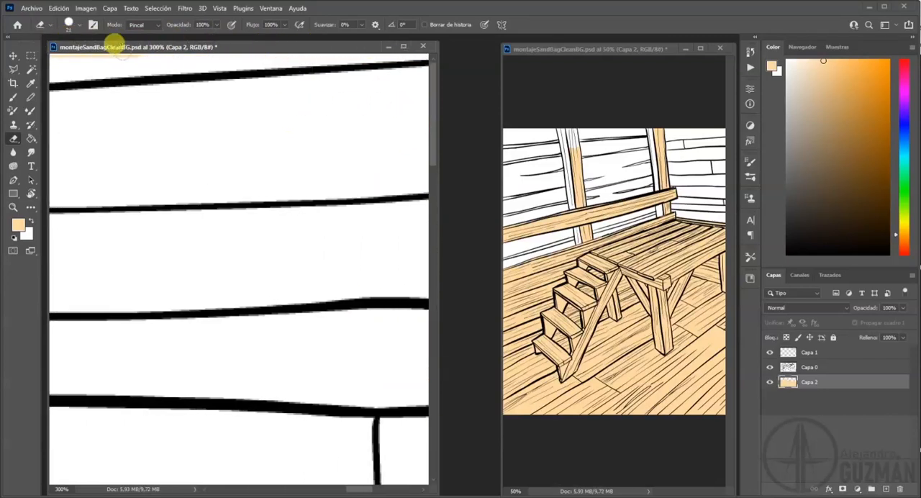
drag(185, 103, 388, 86)
drag(298, 106, 296, 238)
drag(188, 105, 460, 176)
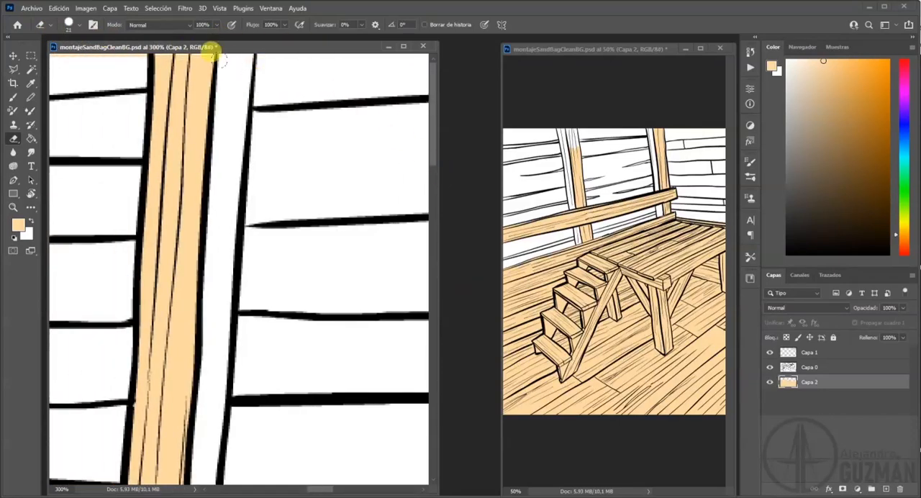
Touch up the top of this back-wall post in peach and erase the strip above the boards toward the side-wall post.
key(b)
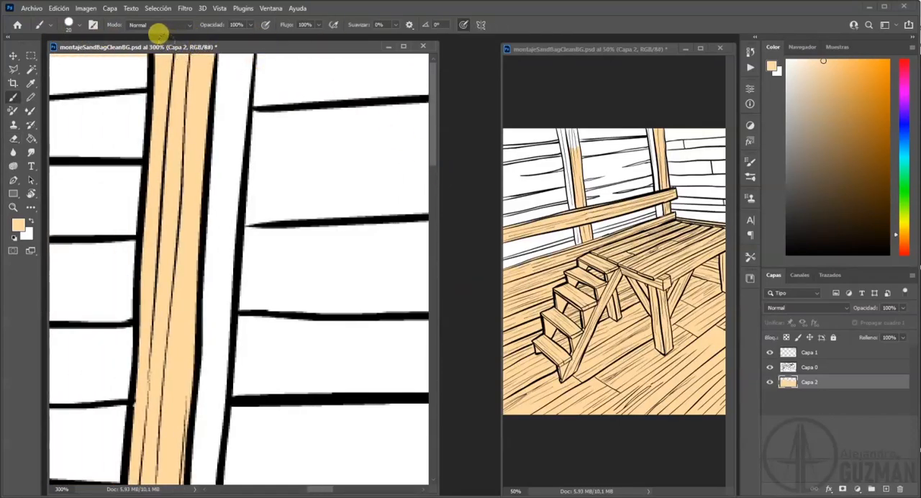
drag(215, 99, 403, 136)
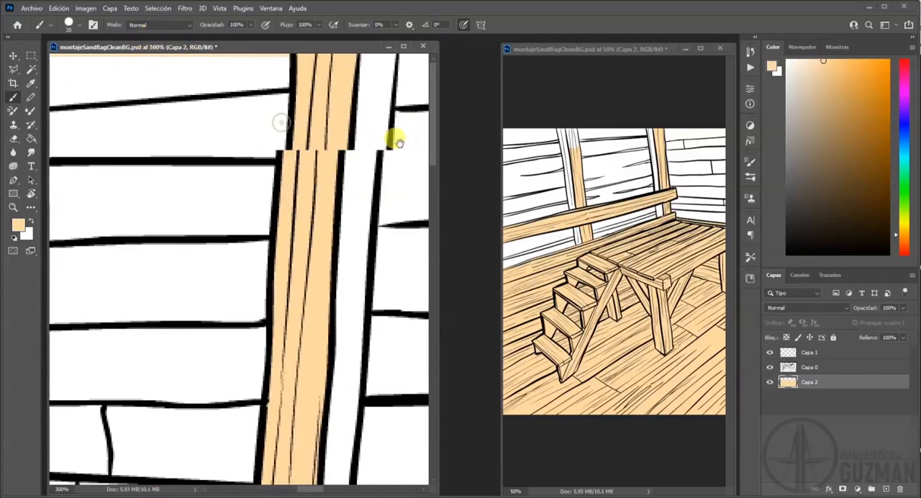
key(e)
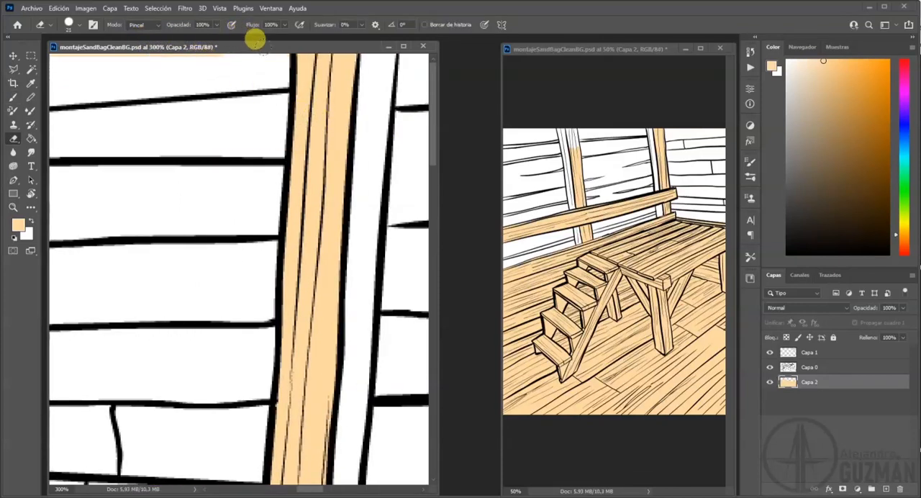
drag(152, 77, 294, 82)
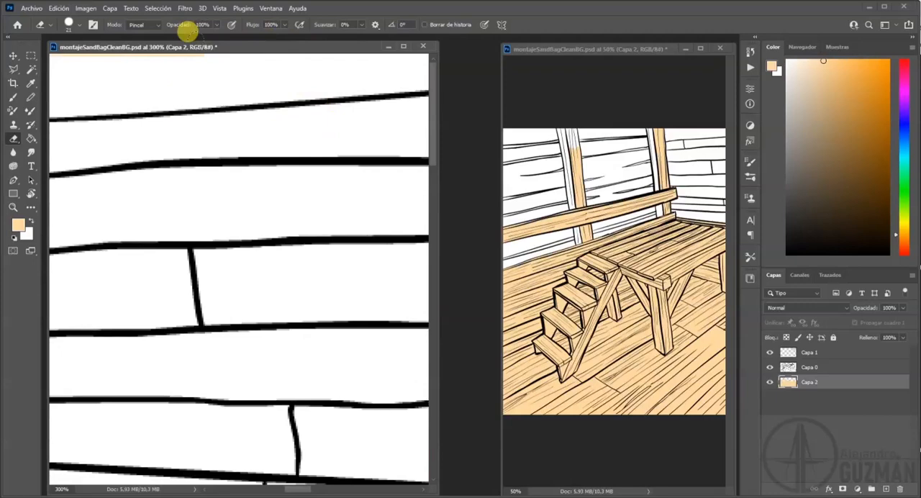
drag(232, 91, 318, 58)
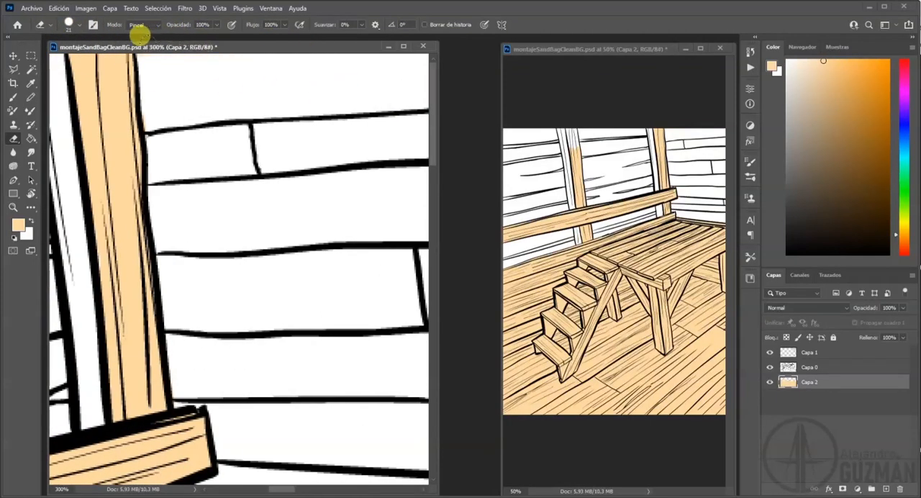
Paint the unfilled top of the left-hand wall post behind the stairs in peach, up to the canvas's upper edge.
scroll(280, 152, down, 3)
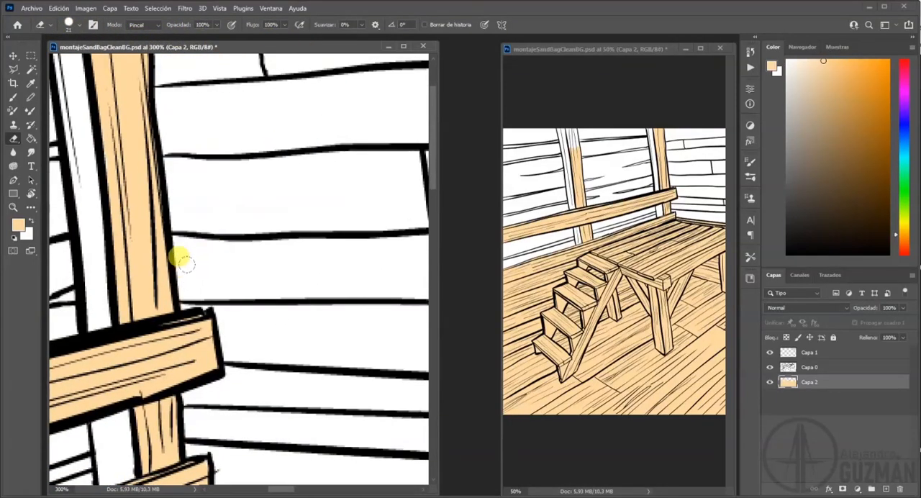
drag(258, 295, 278, 144)
mouse_move(282, 308)
mouse_down()
mouse_move(282, 275)
mouse_move(310, 407)
mouse_up()
drag(218, 187, 407, 308)
drag(195, 216, 246, 209)
key(b)
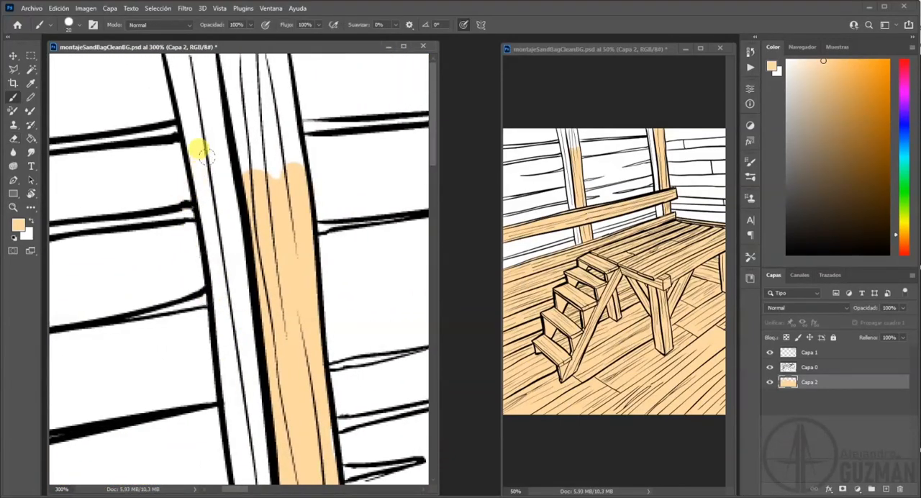
mouse_move(245, 167)
mouse_down()
mouse_move(261, 127)
mouse_move(267, 140)
mouse_move(262, 65)
mouse_move(250, 61)
mouse_move(240, 87)
mouse_move(226, 74)
mouse_move(246, 151)
mouse_move(230, 86)
mouse_up()
drag(240, 128, 228, 66)
Outline the gap between the side wall's broken boards with the Polygonal Lasso, delete the peach inside it and deselect.
drag(298, 275, 226, 234)
mouse_move(403, 345)
mouse_down()
mouse_move(249, 230)
mouse_move(180, 232)
mouse_up()
drag(381, 237, 282, 239)
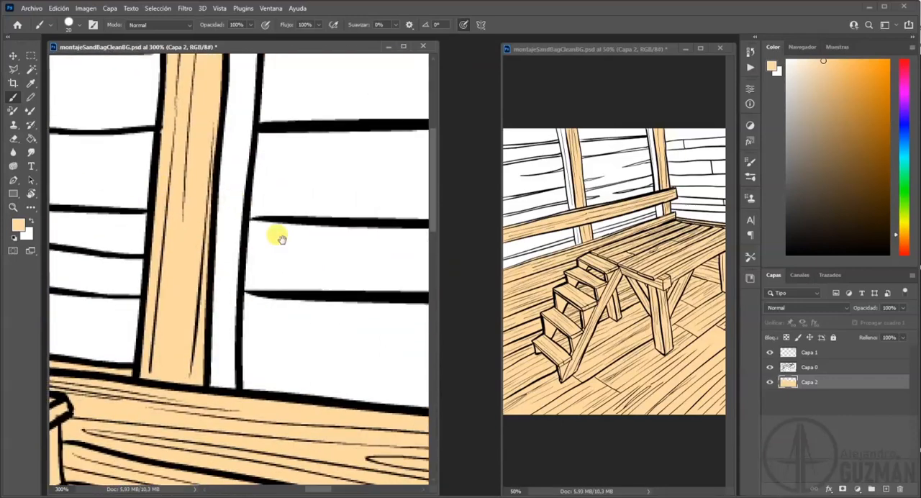
drag(353, 454, 266, 261)
drag(314, 325, 390, 247)
drag(233, 270, 284, 240)
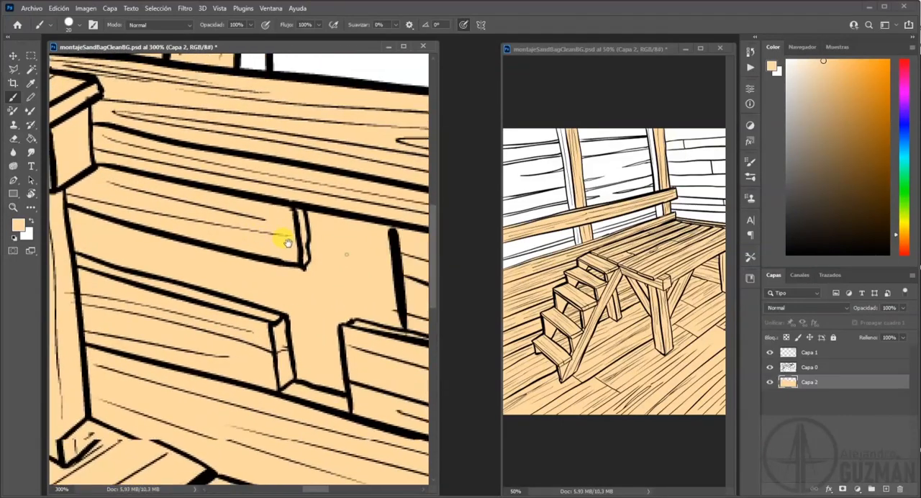
click(13, 69)
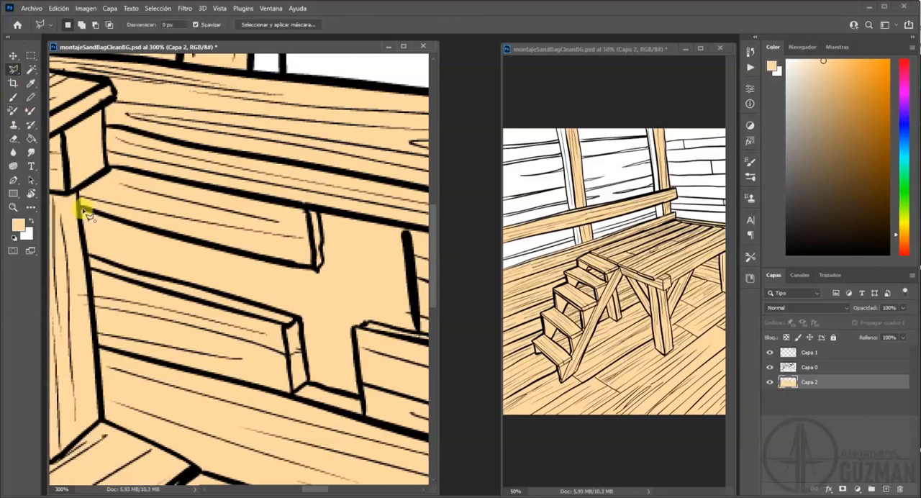
click(314, 269)
click(316, 210)
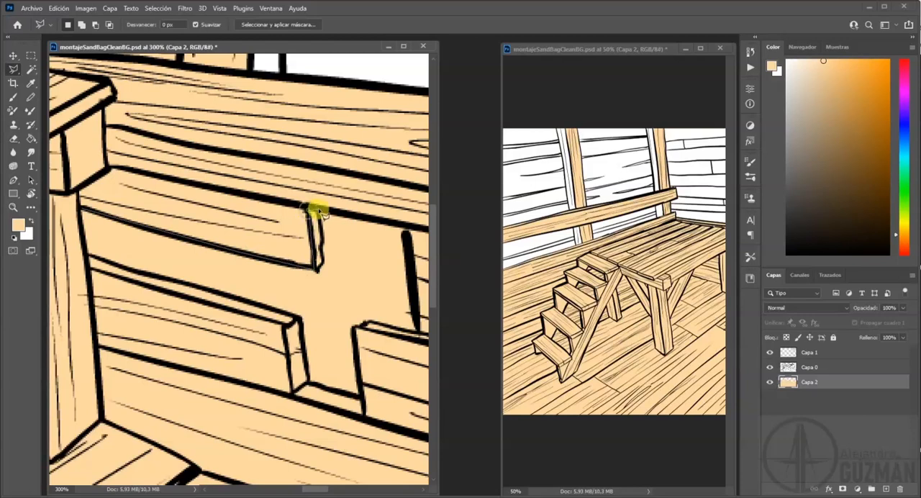
click(408, 228)
click(417, 330)
click(356, 328)
click(359, 396)
click(292, 389)
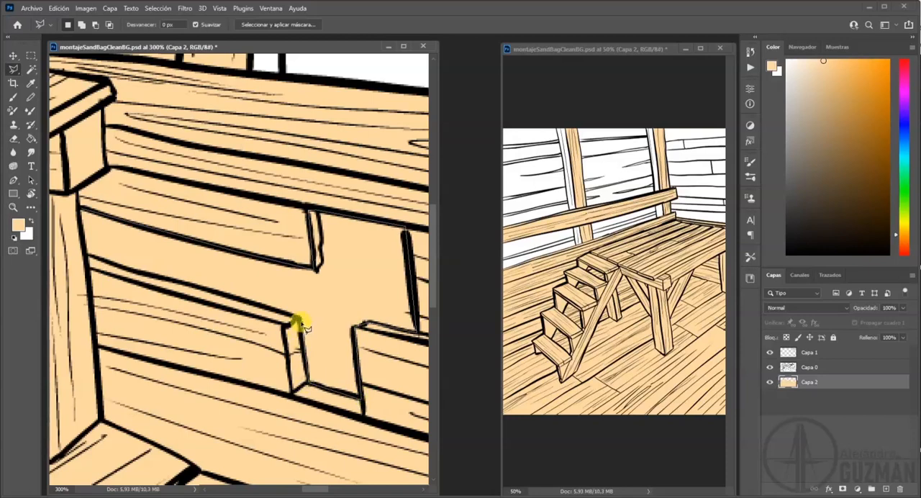
click(295, 320)
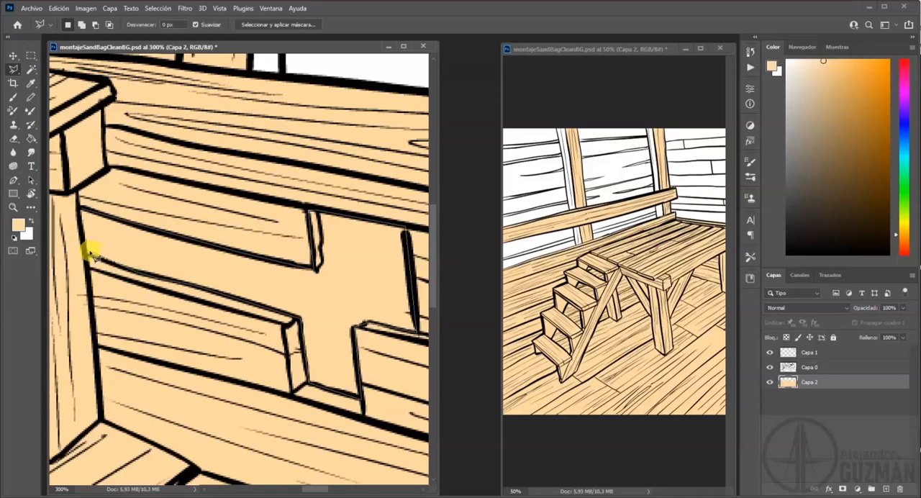
click(82, 209)
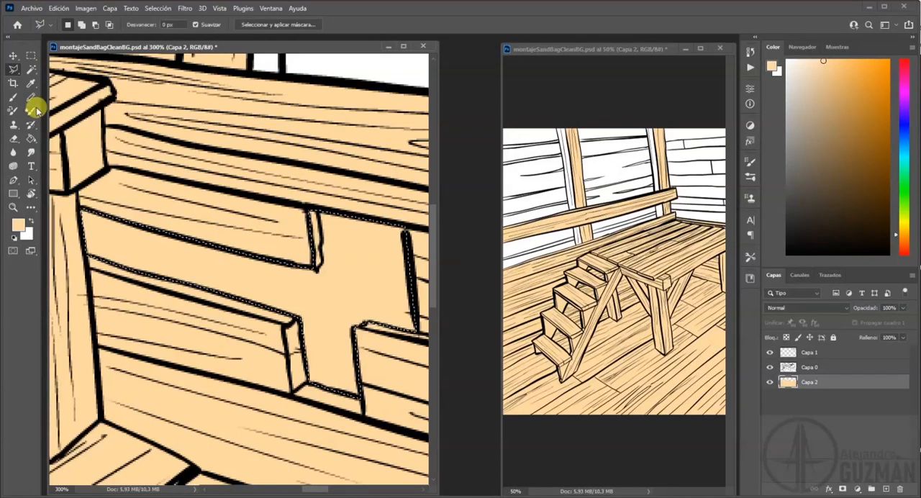
key(Delete)
key(ctrl+d)
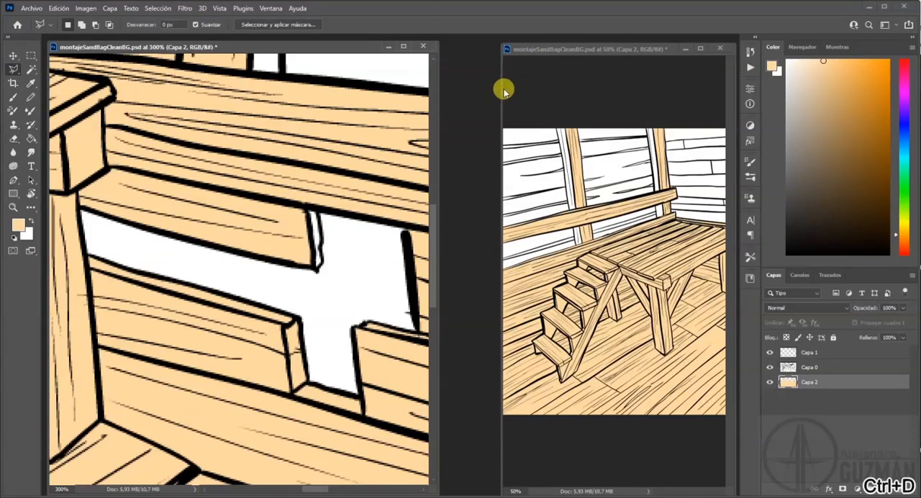
Widen the 50% overview window, recentre the barn drawing in it and save the document.
drag(496, 84, 448, 89)
drag(646, 251, 550, 241)
drag(627, 264, 532, 263)
mouse_move(644, 264)
mouse_down()
mouse_move(587, 259)
mouse_move(676, 259)
mouse_move(668, 272)
mouse_up()
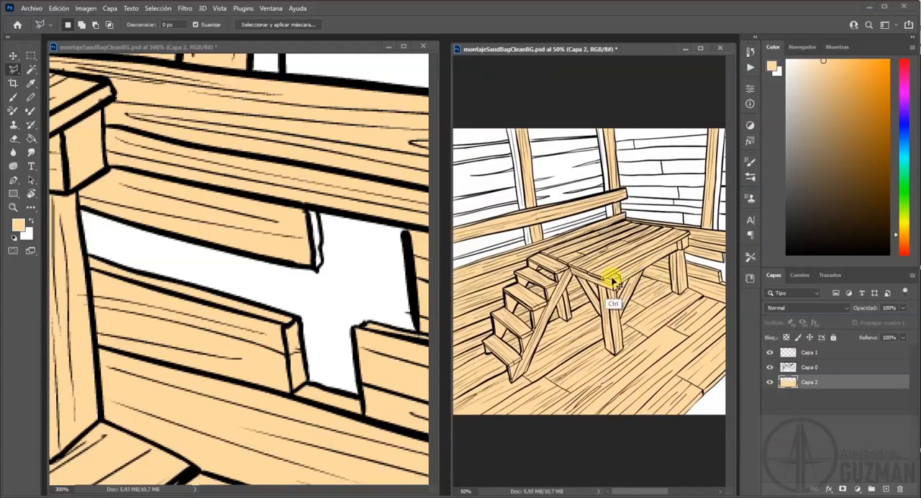
key(ctrl+s)
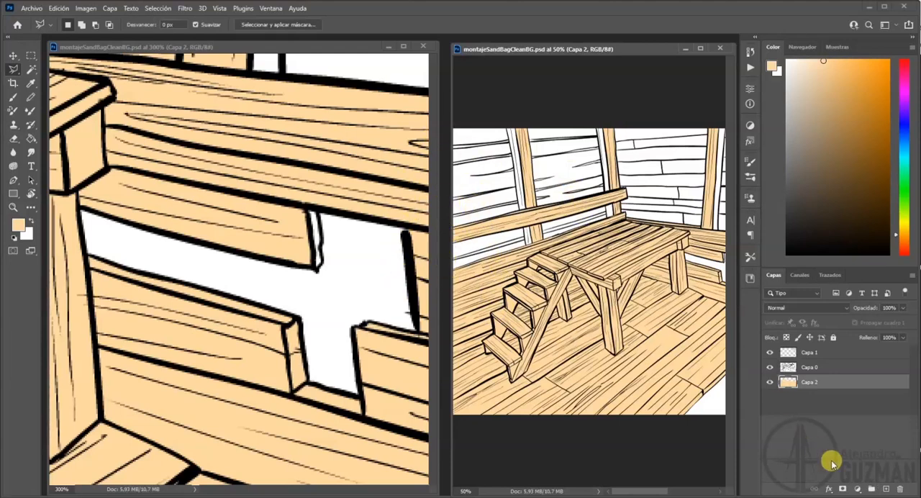
Create a new layer between the Capa 2 flat colours and the Capa 0 line art.
click(885, 489)
drag(124, 295, 414, 198)
key(ctrl+minus)
key(ctrl+minus)
key(ctrl+minus)
drag(174, 273, 276, 240)
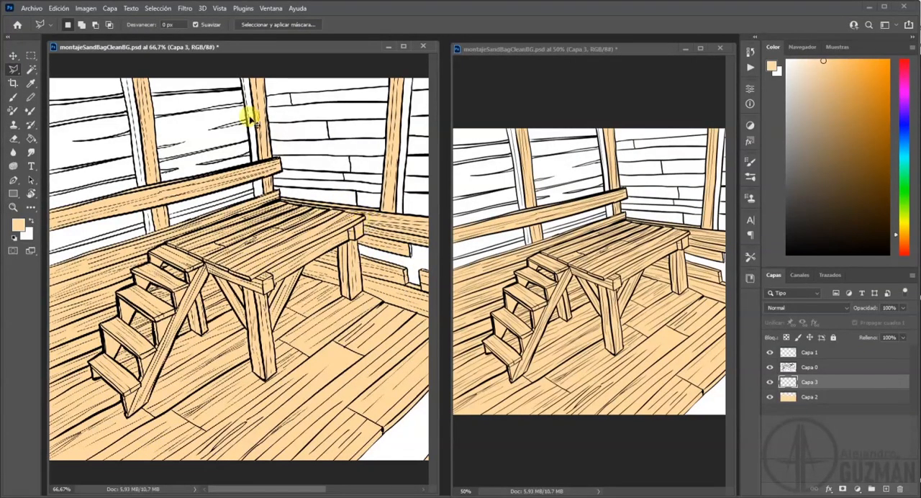
Start a Polygonal Lasso outline of the platform's shadow at its far corner and trace it down the side-wall boards.
key(ctrl+plus)
key(ctrl+plus)
drag(341, 180, 155, 209)
drag(410, 169, 294, 182)
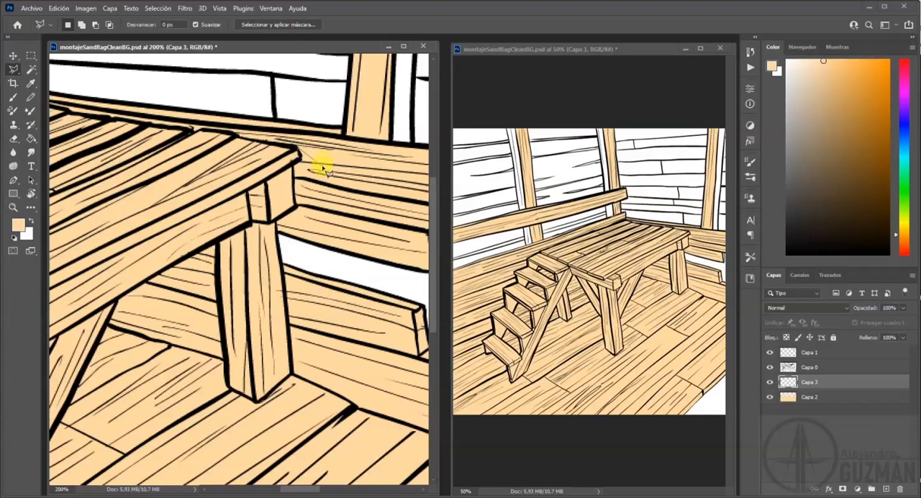
click(317, 169)
click(372, 260)
click(309, 245)
click(283, 254)
click(388, 296)
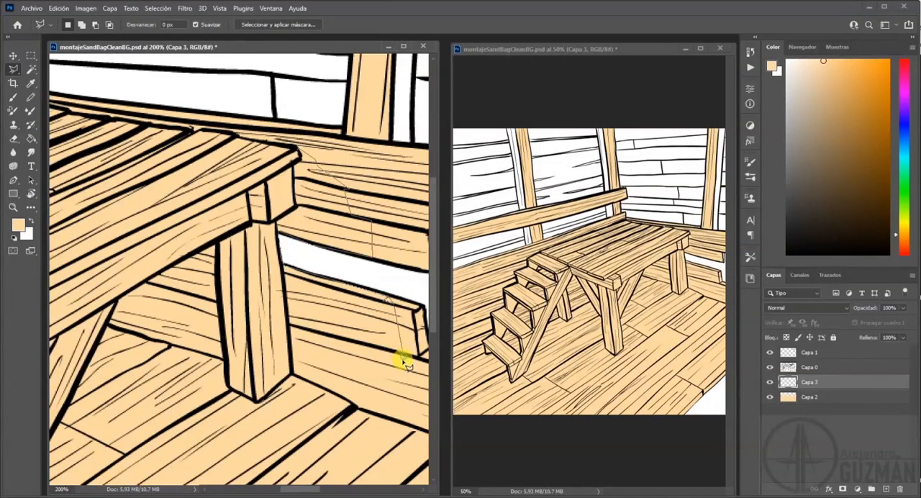
Continue the shadow outline across the floor, past the bases of the platform's legs, to the foot of the stairs.
mouse_move(300, 468)
mouse_down()
mouse_move(329, 339)
mouse_move(387, 282)
mouse_move(237, 243)
mouse_move(333, 189)
mouse_move(309, 336)
mouse_up()
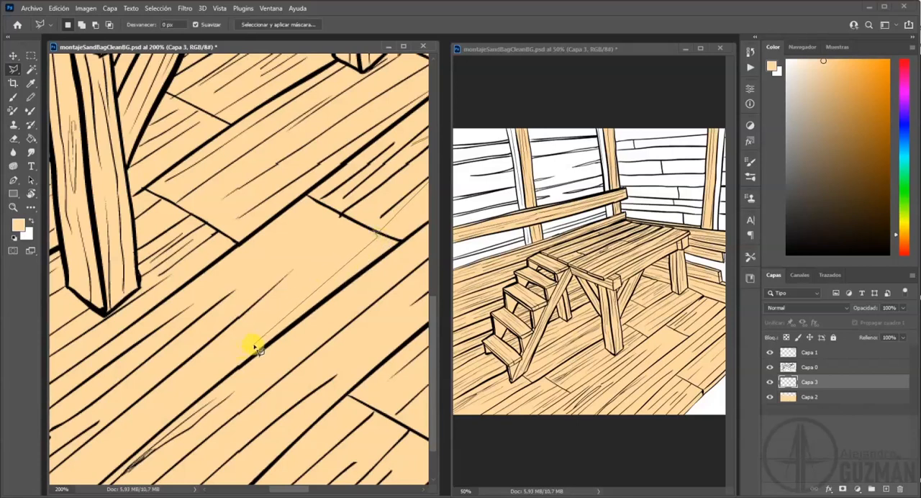
click(106, 316)
mouse_move(102, 299)
mouse_down()
mouse_move(151, 282)
mouse_move(366, 267)
mouse_move(356, 269)
mouse_up()
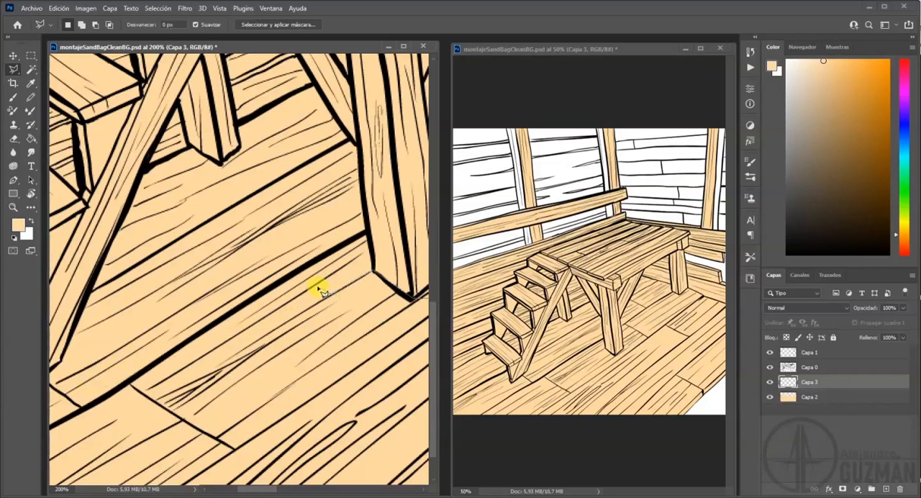
click(271, 298)
click(227, 308)
mouse_move(101, 362)
mouse_down()
mouse_move(108, 346)
mouse_move(209, 316)
mouse_up()
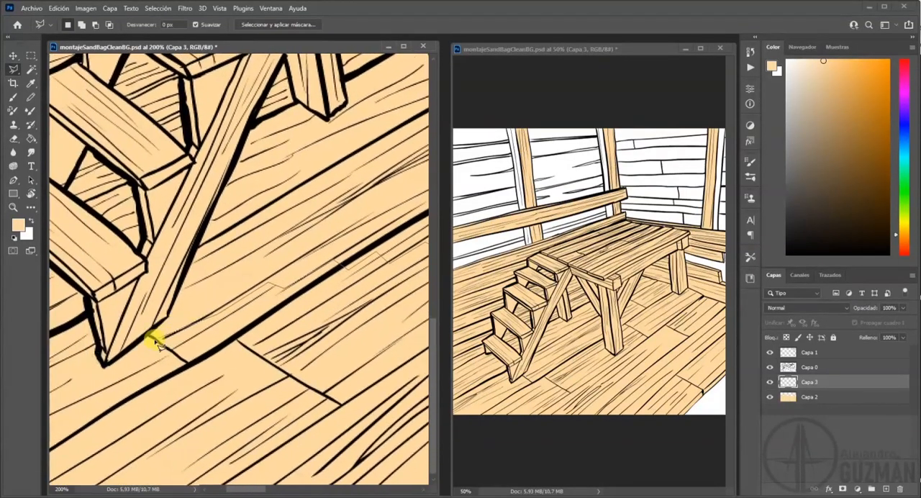
click(99, 360)
Trace the shadow outline around the underside and supports of the two lowest stair treads.
drag(87, 301, 236, 289)
click(150, 243)
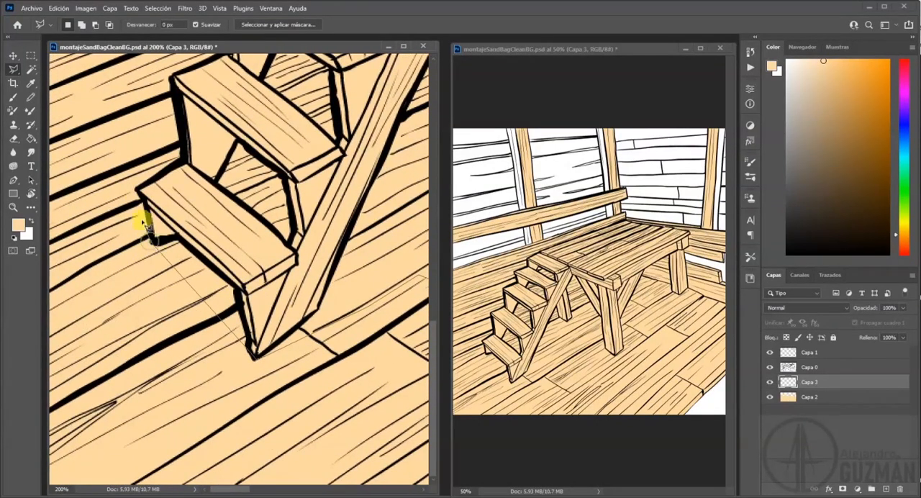
click(141, 193)
click(243, 287)
click(295, 231)
click(286, 176)
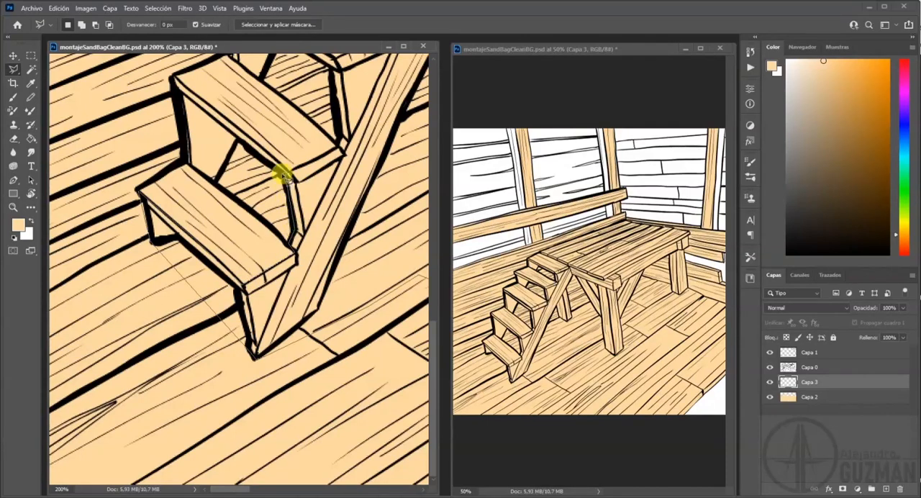
click(238, 142)
click(214, 181)
click(189, 164)
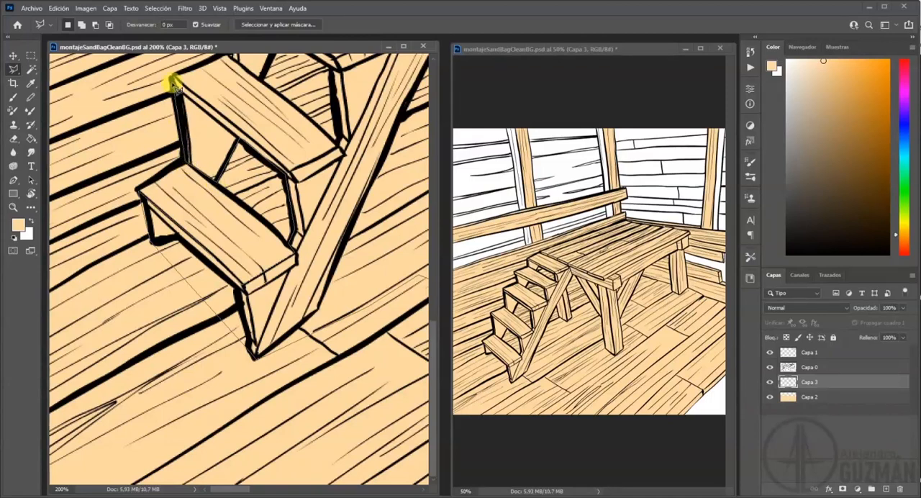
click(175, 80)
Continue the shadow outline around the openings and undersides of the upper stair treads, up to the platform's back corner.
drag(337, 113, 271, 298)
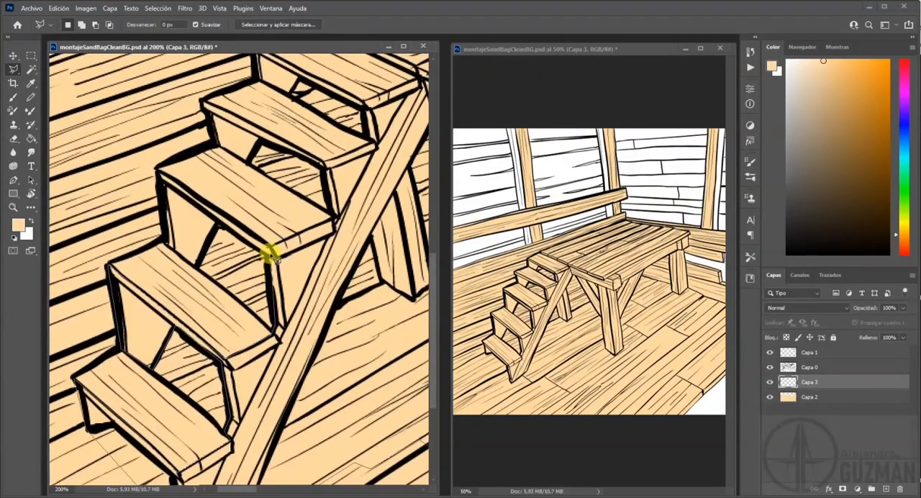
click(263, 251)
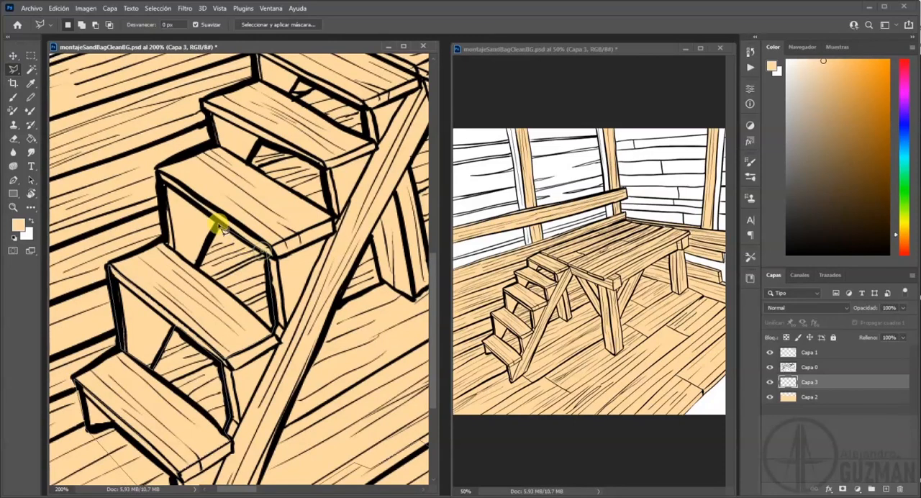
click(161, 240)
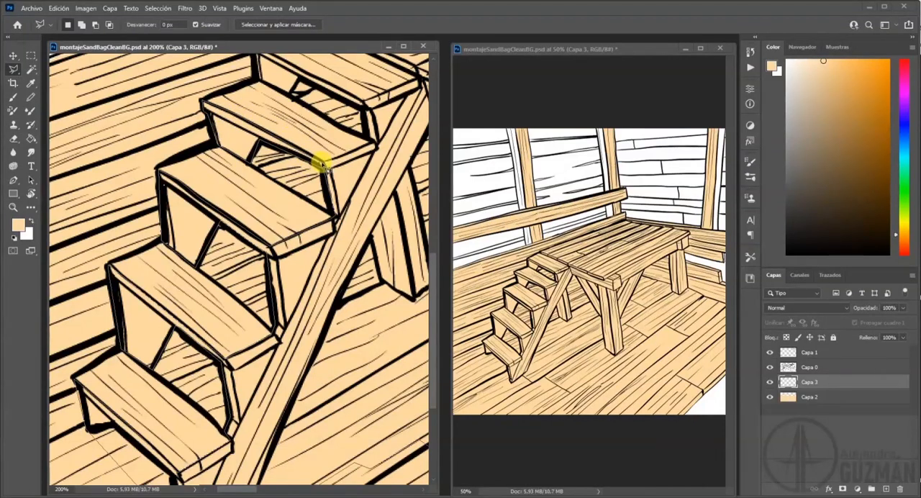
click(367, 138)
scroll(325, 101, up, 5)
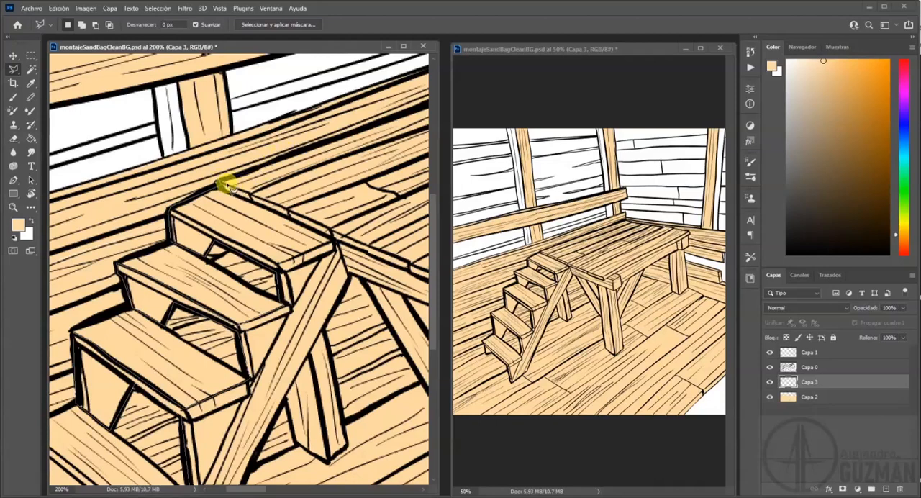
click(222, 184)
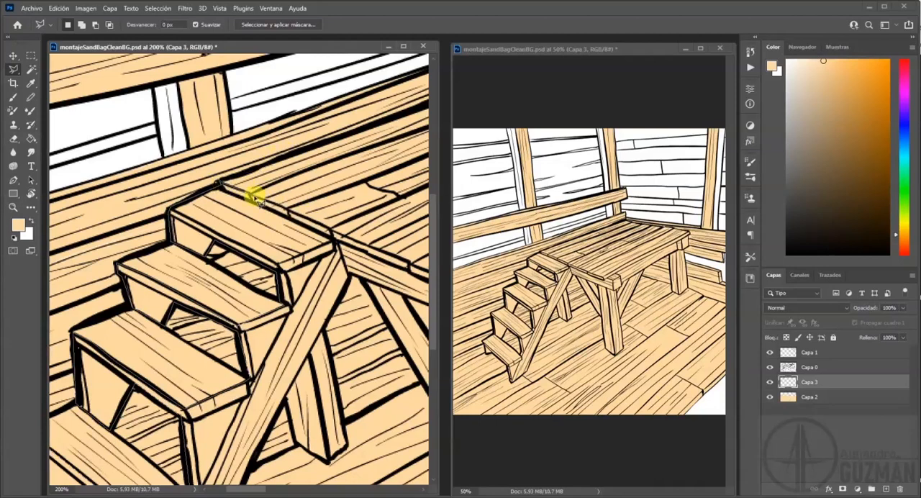
Trace the shadow outline along the platform's front and long edges and close the selection at its far corner.
drag(334, 231, 169, 215)
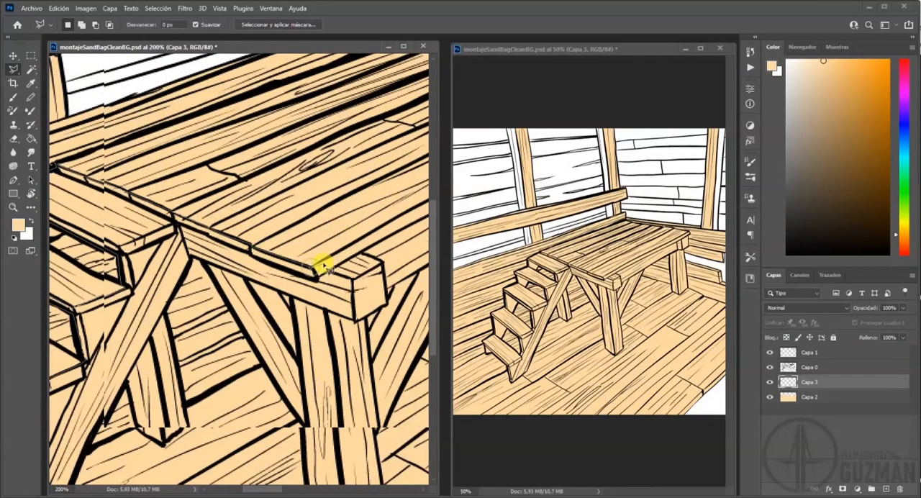
mouse_move(323, 265)
mouse_down()
mouse_move(295, 261)
mouse_move(113, 323)
mouse_move(382, 242)
mouse_up()
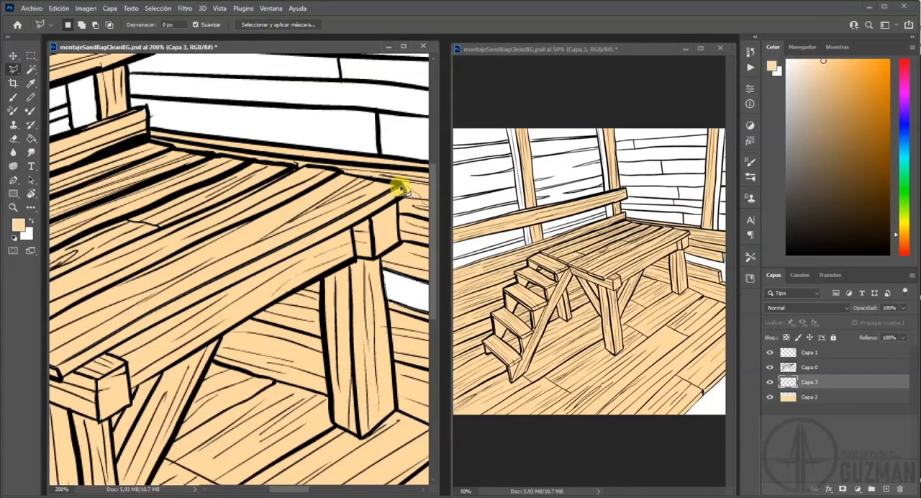
drag(328, 238, 286, 298)
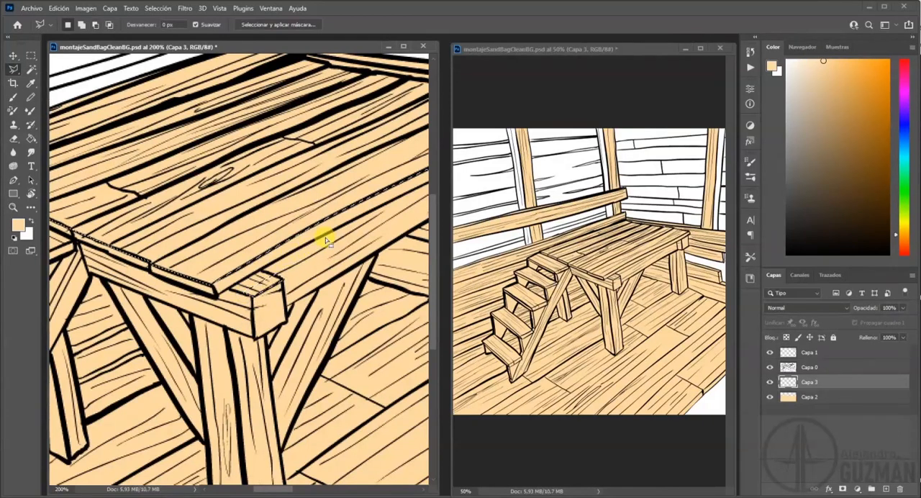
Switch to the Paint Bucket and sample the medium brown palette swatch as the foreground colour.
drag(421, 181, 228, 264)
drag(213, 298, 363, 223)
drag(184, 303, 264, 266)
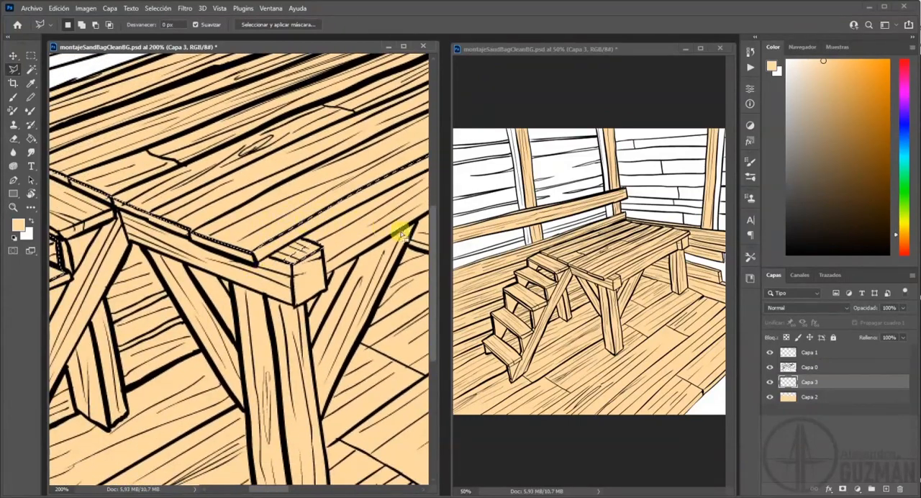
drag(347, 158, 126, 227)
drag(367, 162, 137, 227)
drag(352, 154, 119, 226)
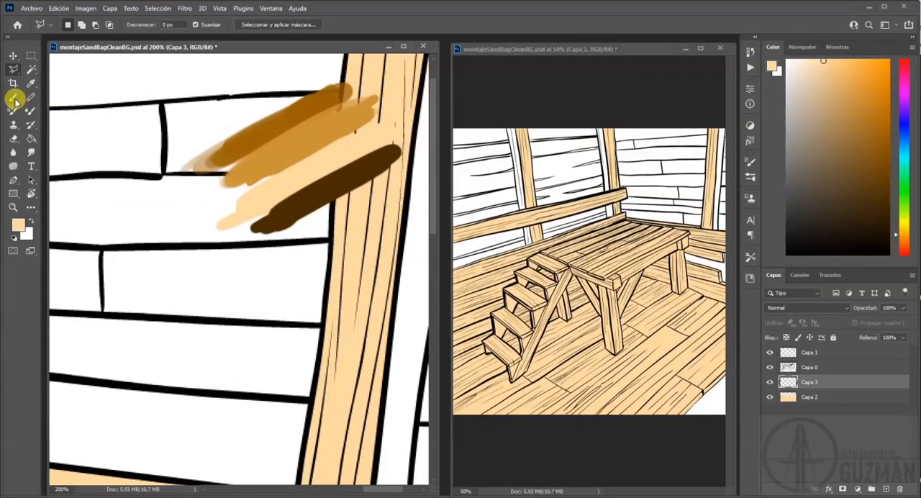
click(31, 138)
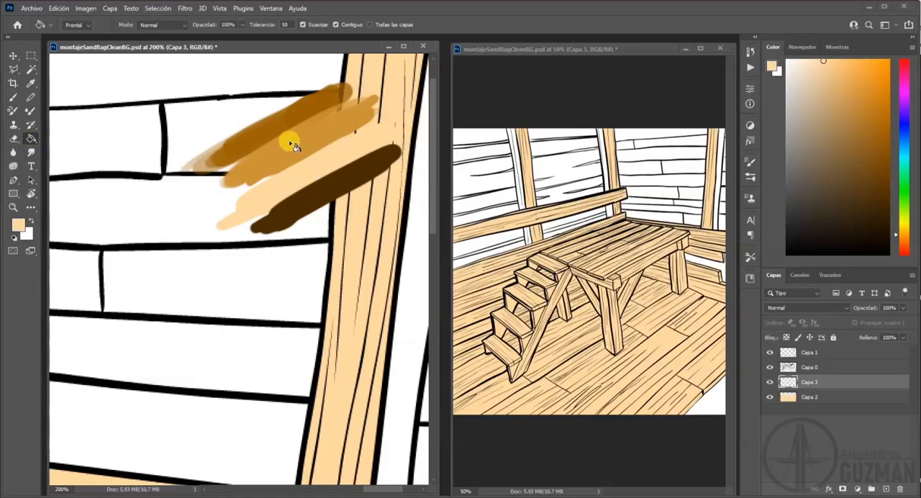
alt+click(277, 123)
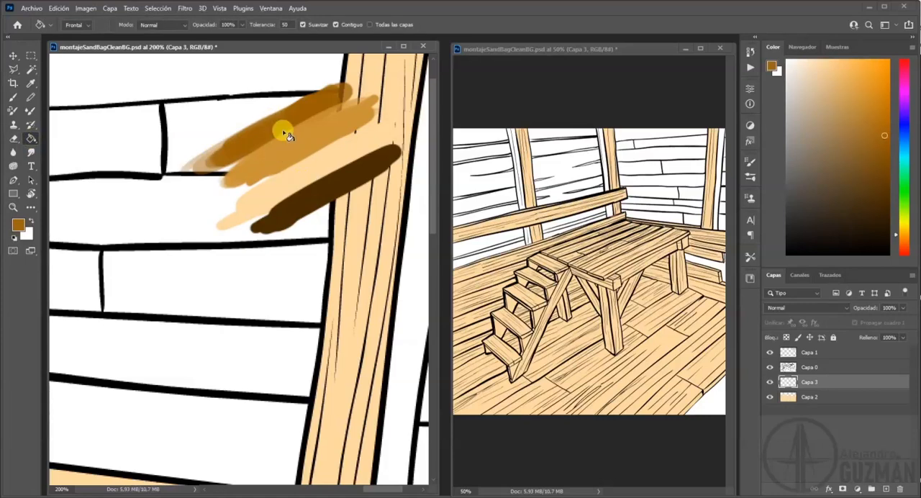
mouse_move(125, 284)
mouse_down()
mouse_move(255, 218)
mouse_move(293, 212)
mouse_up()
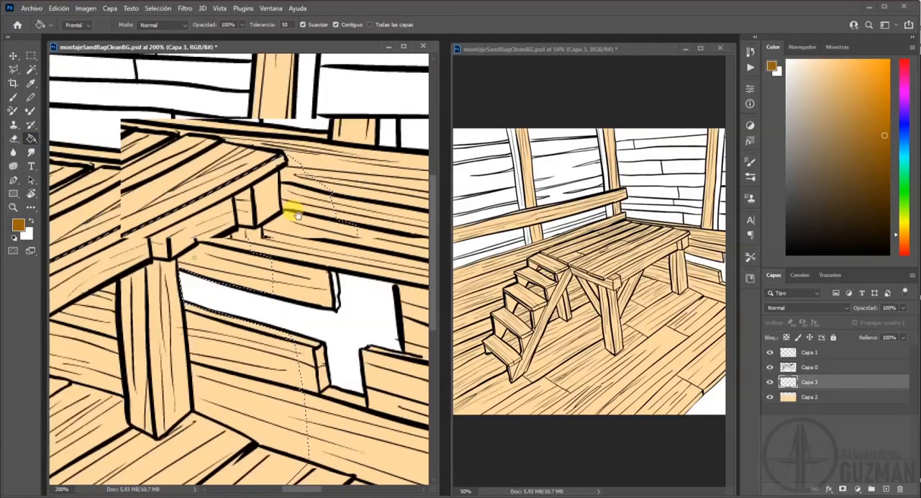
Fill the traced stair and platform shadow areas with the medium brown, including the leftover platform edge, and clear the selection.
drag(170, 275, 216, 241)
click(244, 247)
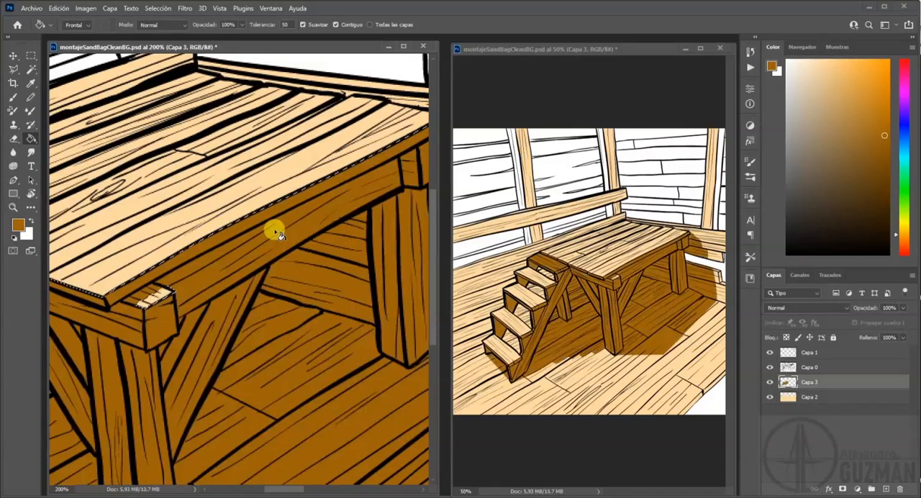
click(328, 167)
drag(245, 264, 405, 236)
drag(207, 296, 336, 226)
key(ctrl+d)
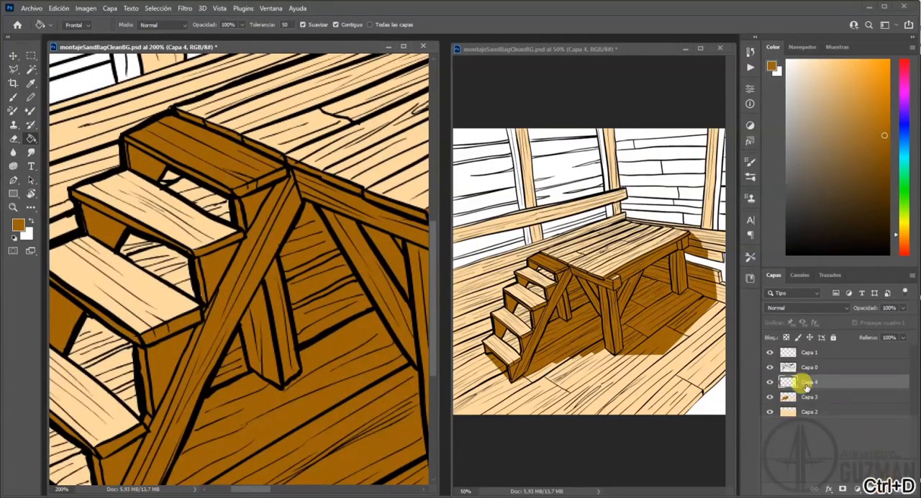
On a new layer above the shadows, trace a polygonal selection around the opening and rear leg between the stair stringer and platform brace.
click(13, 69)
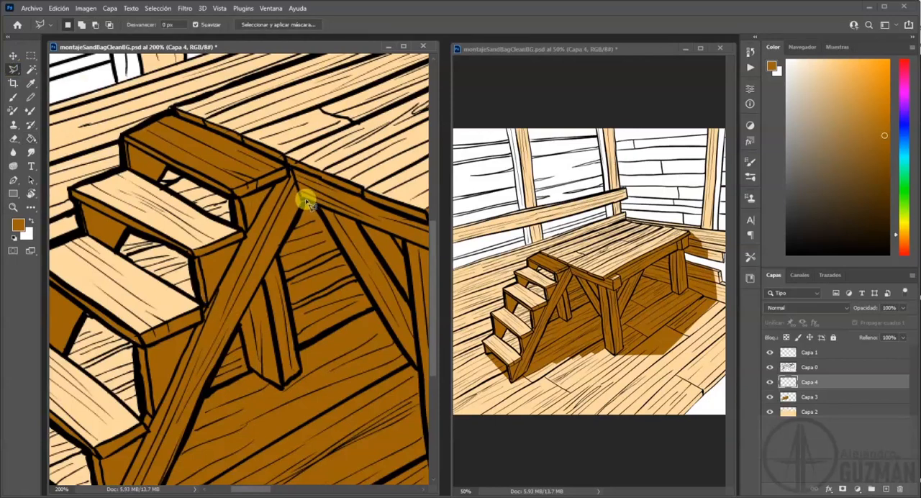
mouse_move(317, 209)
mouse_down()
mouse_move(340, 226)
mouse_move(398, 329)
mouse_move(377, 305)
mouse_move(302, 345)
mouse_up()
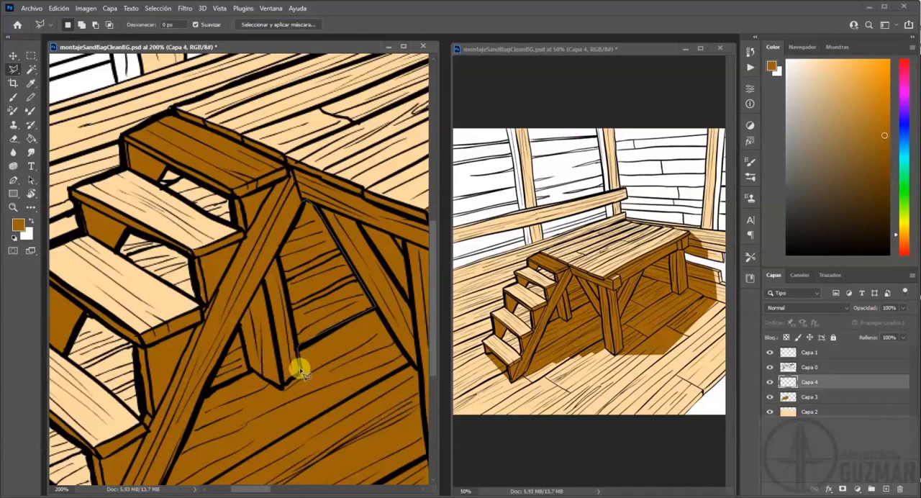
click(300, 373)
click(283, 388)
click(250, 371)
double_click(307, 203)
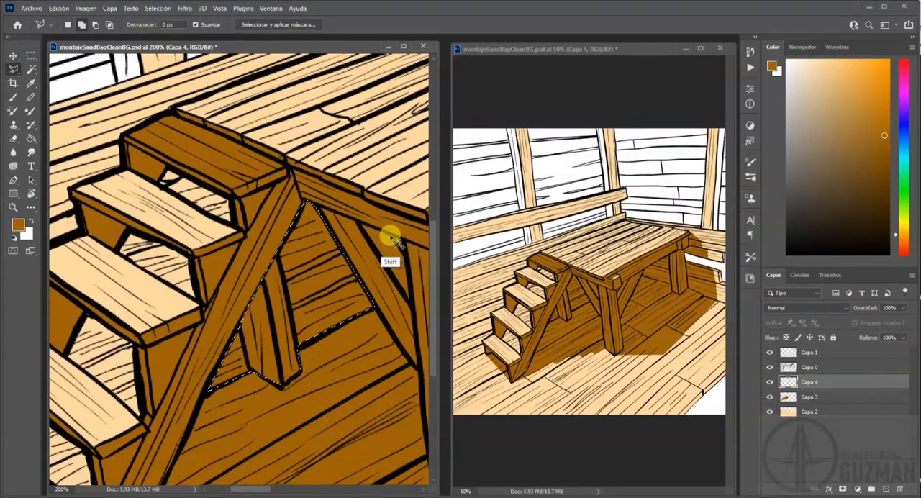
Add the small gaps on both sides of the front post, just under the platform beam, to the selection.
shift+click(392, 236)
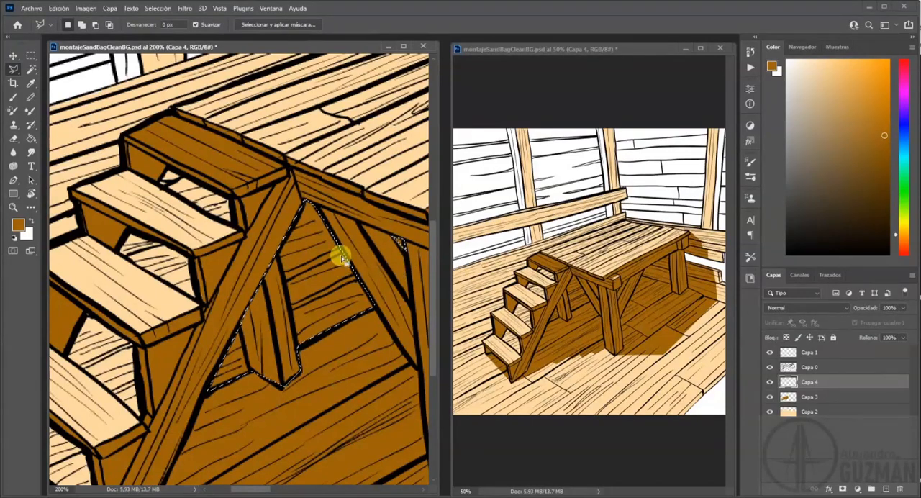
drag(368, 305, 176, 322)
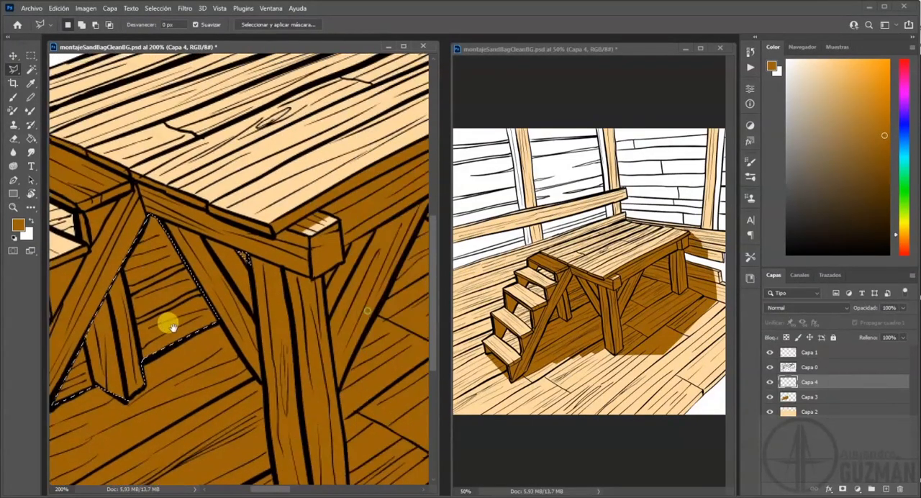
key(shift)
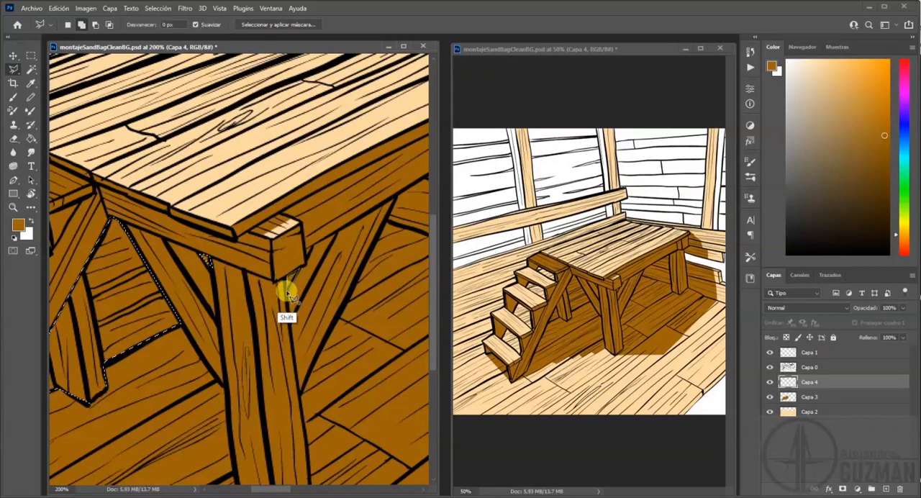
shift+click(313, 247)
shift+double_click(309, 259)
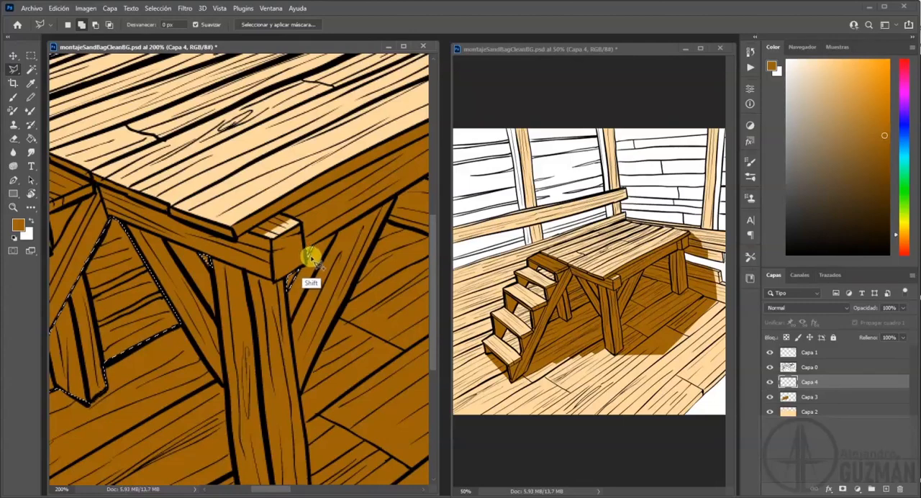
drag(283, 286, 411, 267)
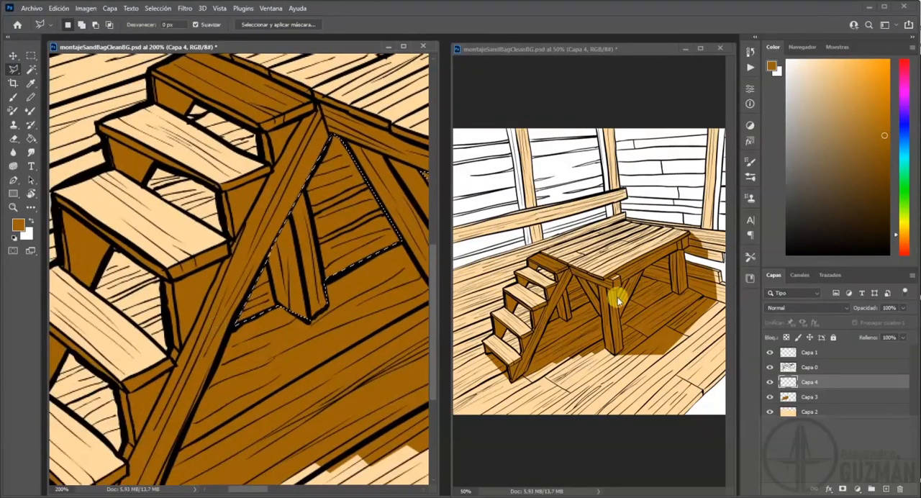
Add the opening beneath the top stair tread to the selection.
drag(315, 310, 275, 274)
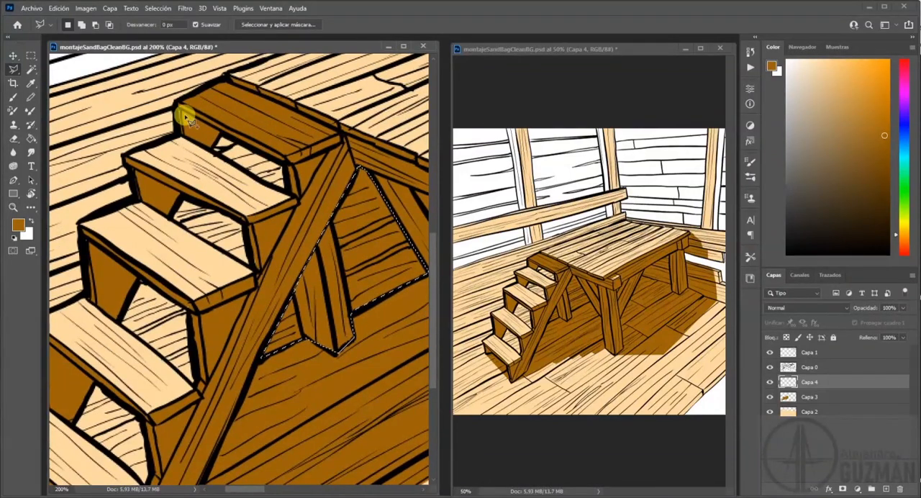
click(177, 111)
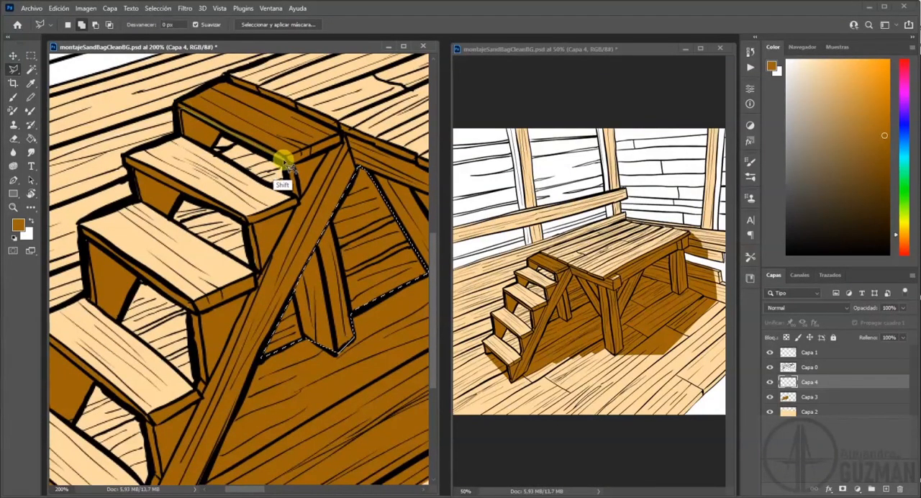
shift+click(285, 162)
shift+click(286, 190)
shift+click(185, 136)
shift+click(180, 113)
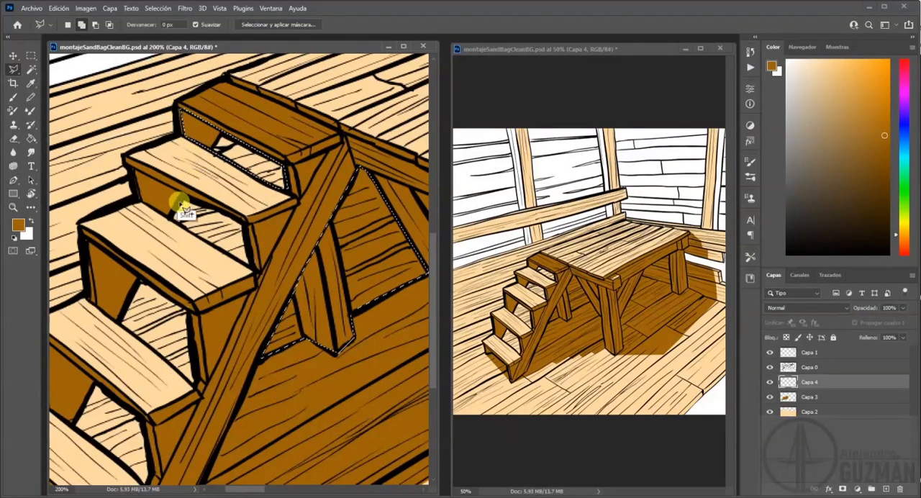
Add the opening beneath the second stair tread from the top to the selection.
shift+click(244, 224)
shift+click(253, 271)
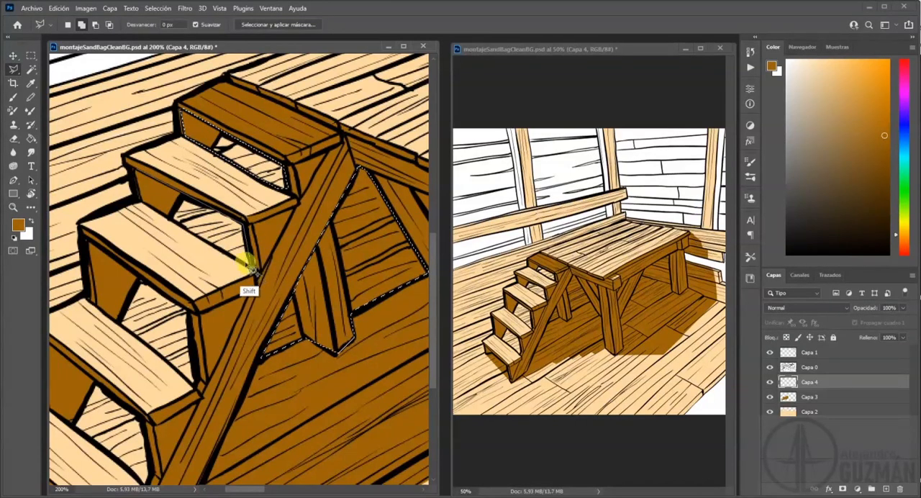
shift+click(202, 239)
shift+click(134, 172)
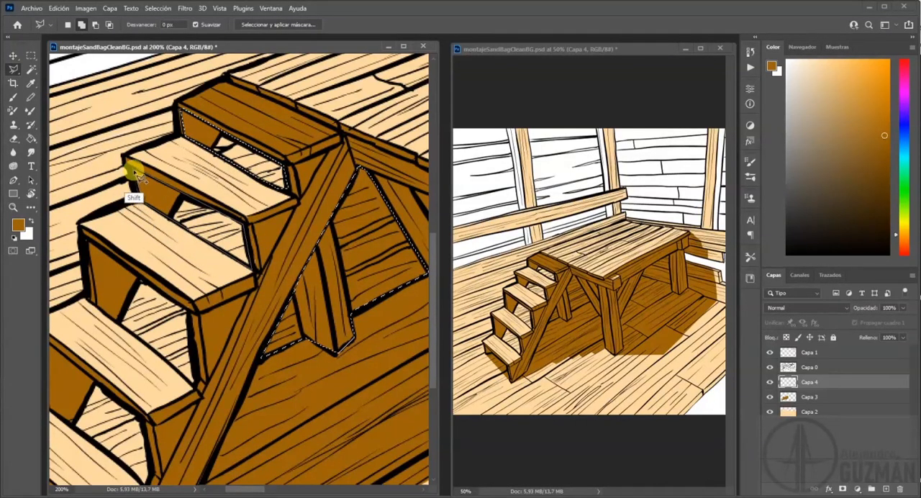
shift+double_click(145, 202)
Add the opening beneath the third stair tread from the top to the selection.
drag(165, 314, 249, 224)
shift+click(172, 149)
shift+click(202, 170)
shift+click(272, 220)
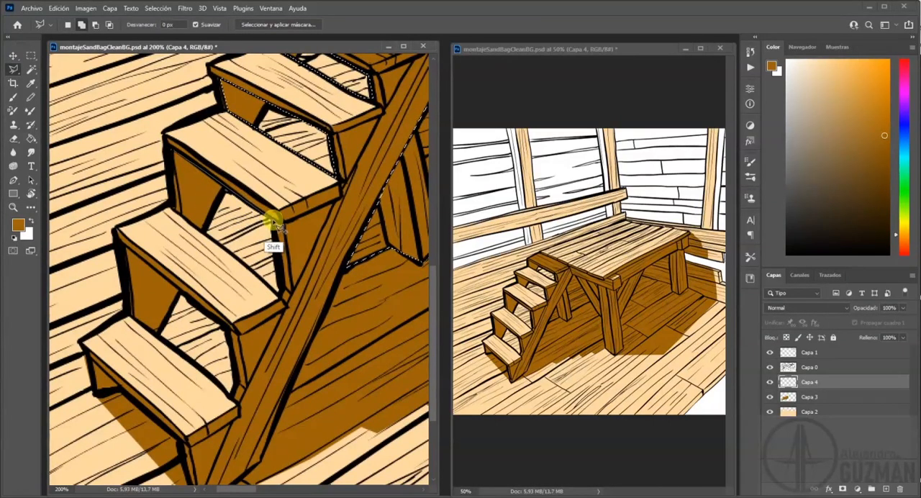
shift+click(280, 297)
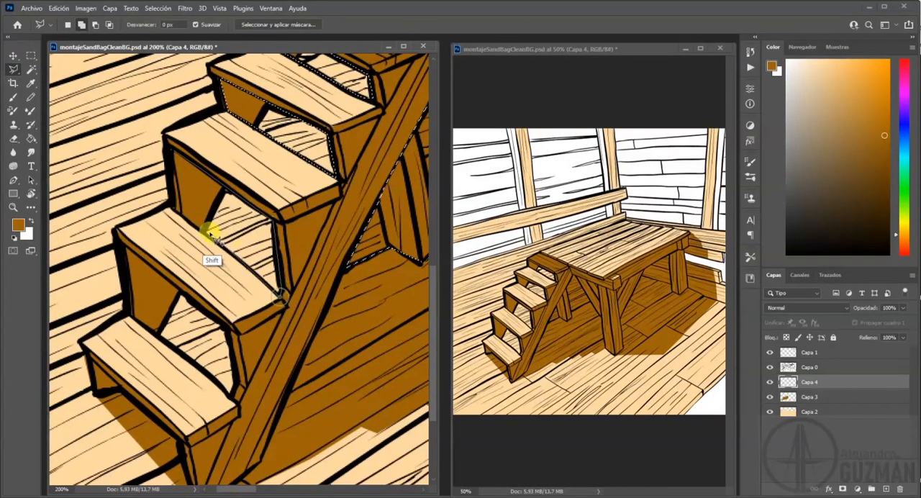
shift+click(177, 213)
shift+click(169, 151)
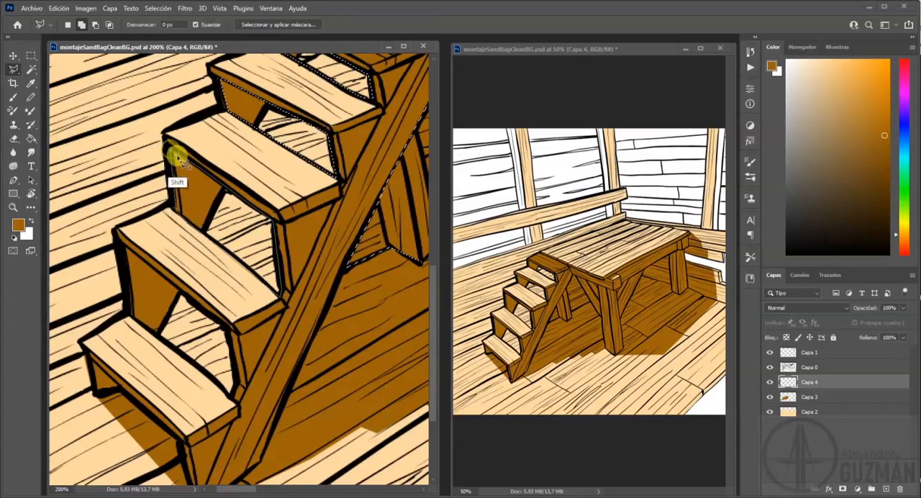
shift+click(173, 152)
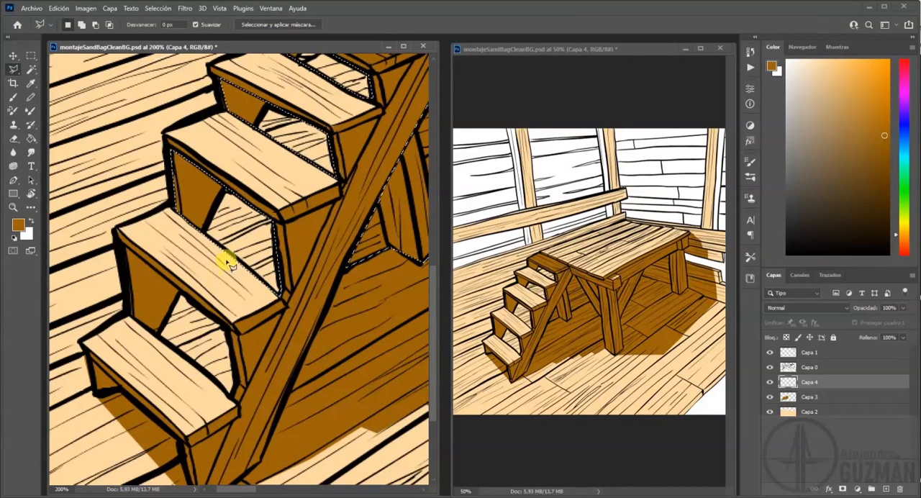
Subtract the overlap along the back edge of the fourth tread from the selection.
alt+click(160, 240)
alt+click(184, 223)
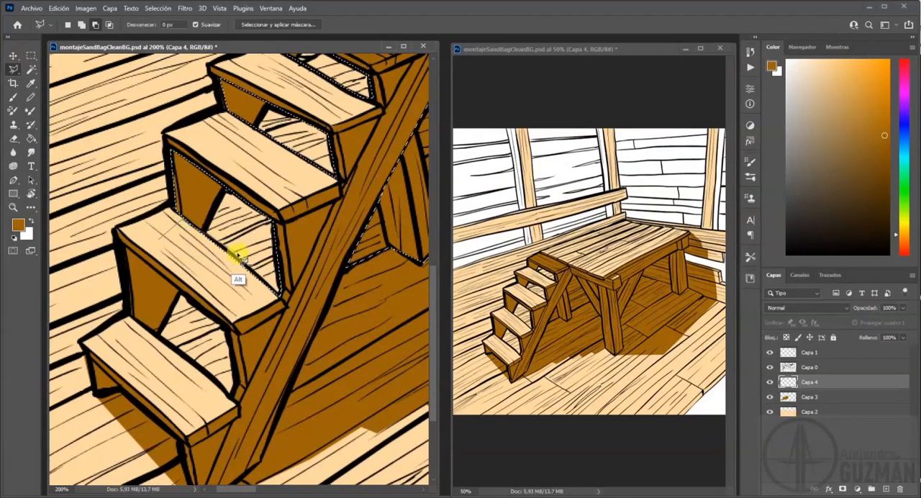
alt+click(279, 296)
alt+click(236, 301)
alt+click(160, 240)
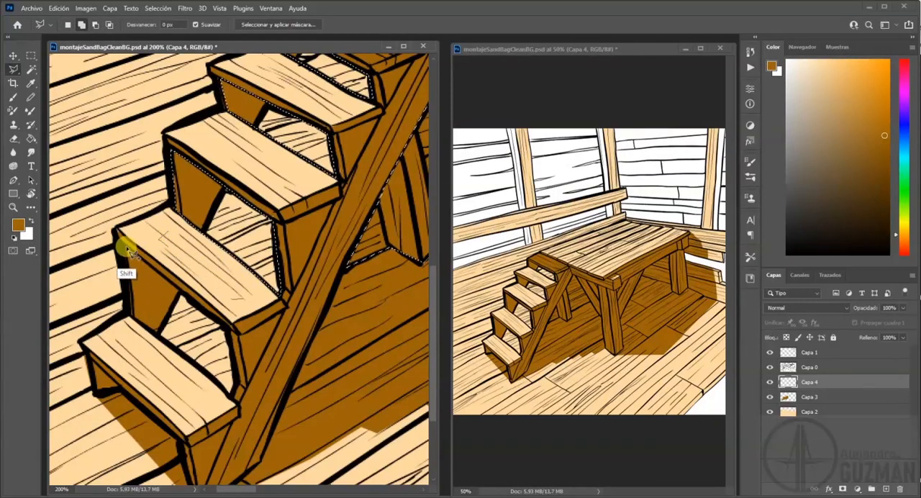
Add the opening beneath the fourth stair tread, down to the back edge of the lowest tread, to the selection.
shift+click(233, 396)
shift+click(133, 315)
shift+click(125, 249)
shift+click(166, 285)
drag(249, 363, 346, 204)
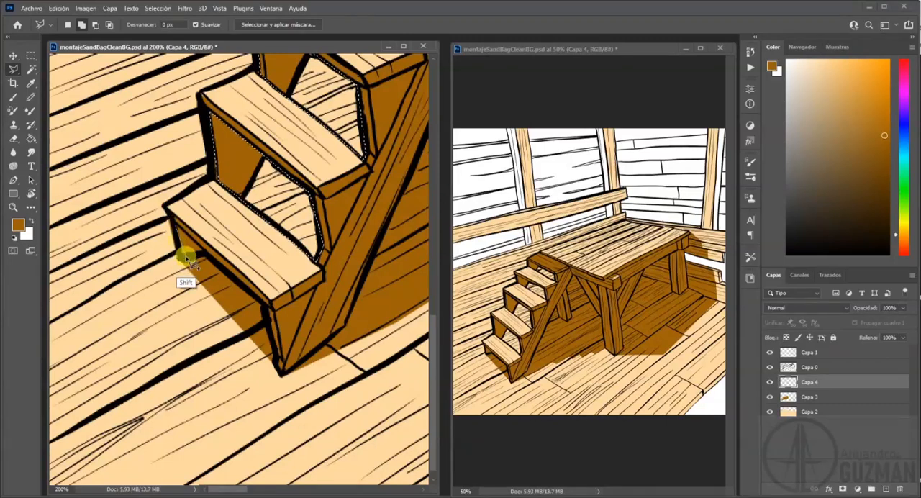
Add the small triangular area beneath the outer end of the lowest tread to the selection.
shift+click(177, 227)
shift+click(206, 255)
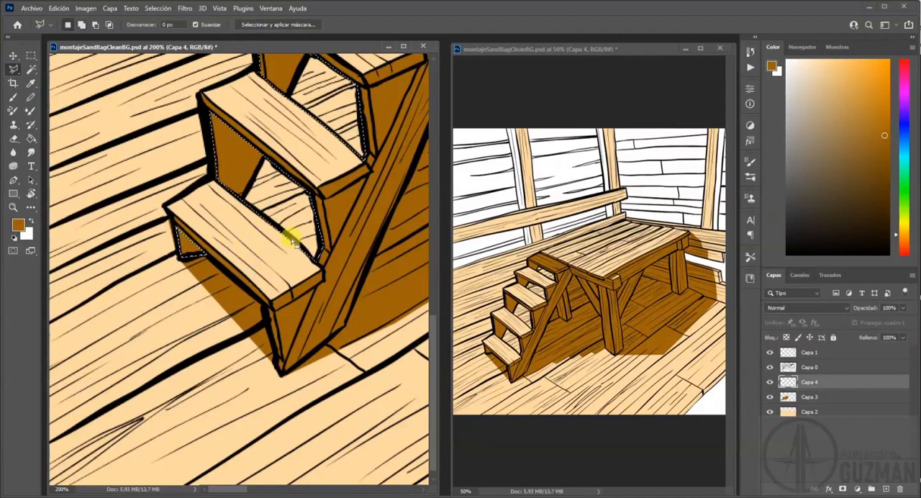
scroll(328, 267, up, 2)
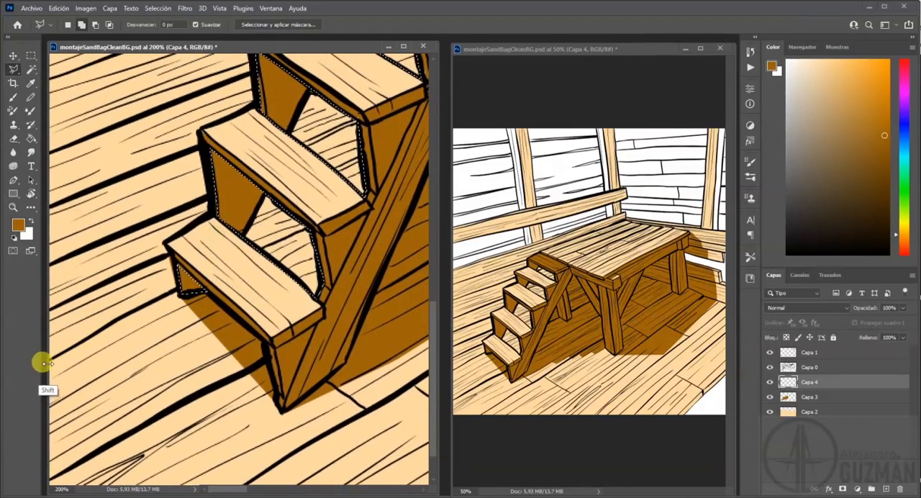
Start an added selection outline for the background, following the outer ends of the lowest two treads up the stairs.
click(179, 290)
click(166, 243)
click(212, 212)
click(200, 133)
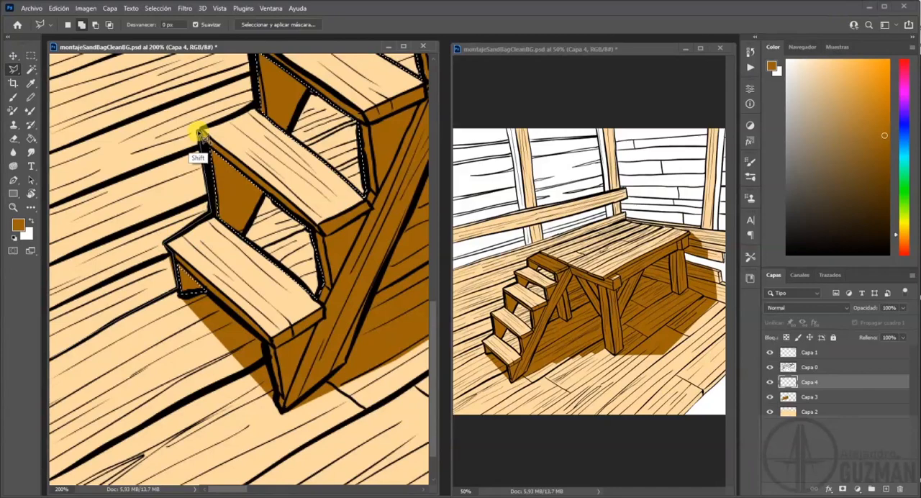
click(254, 107)
drag(251, 87, 188, 322)
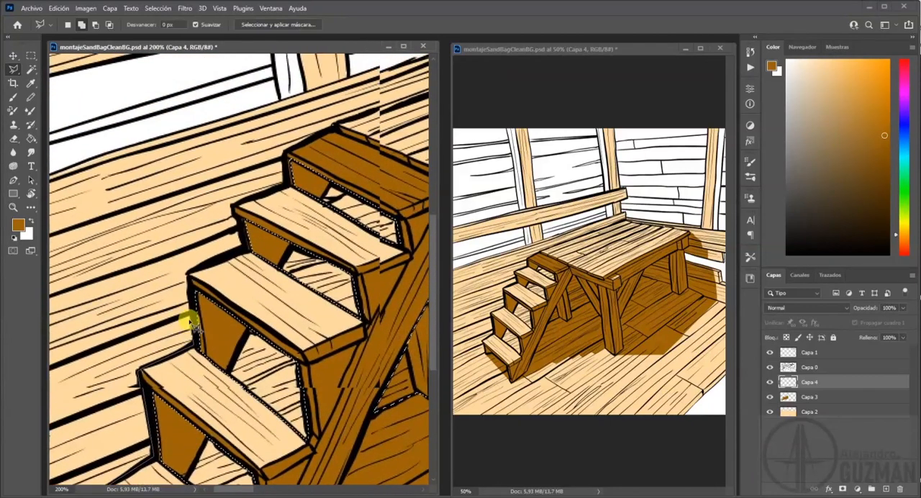
Continue the background outline along the outer ends of the upper treads to the platform's back corner.
click(188, 273)
click(243, 221)
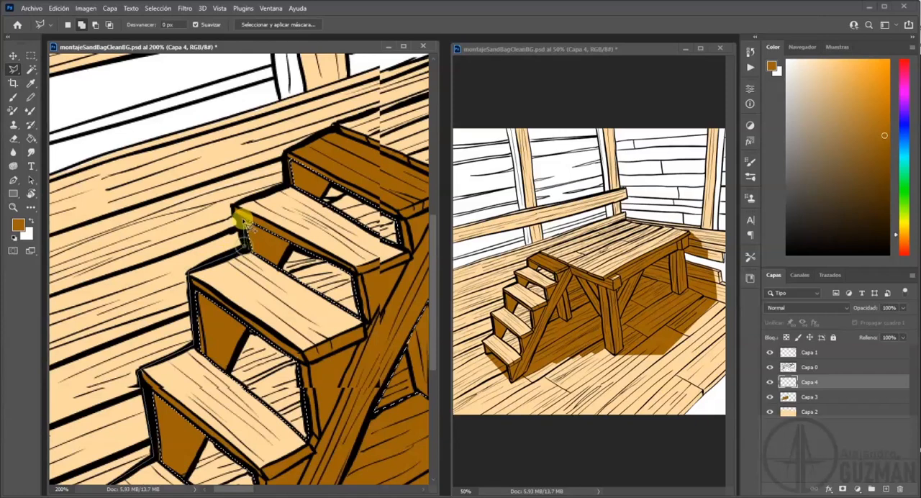
click(287, 181)
click(287, 154)
click(308, 139)
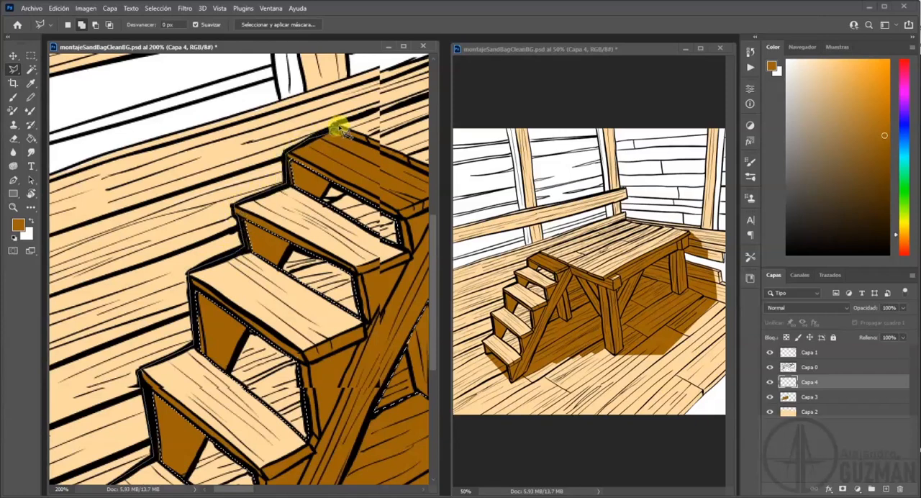
drag(352, 124, 146, 252)
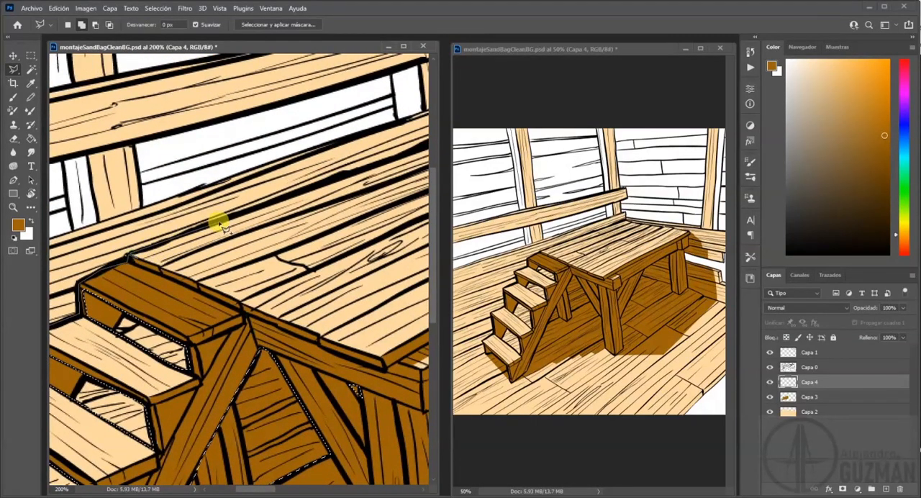
Continue the background outline along the platform's back edge, up the corner post and around the end of the railing.
drag(392, 166, 126, 265)
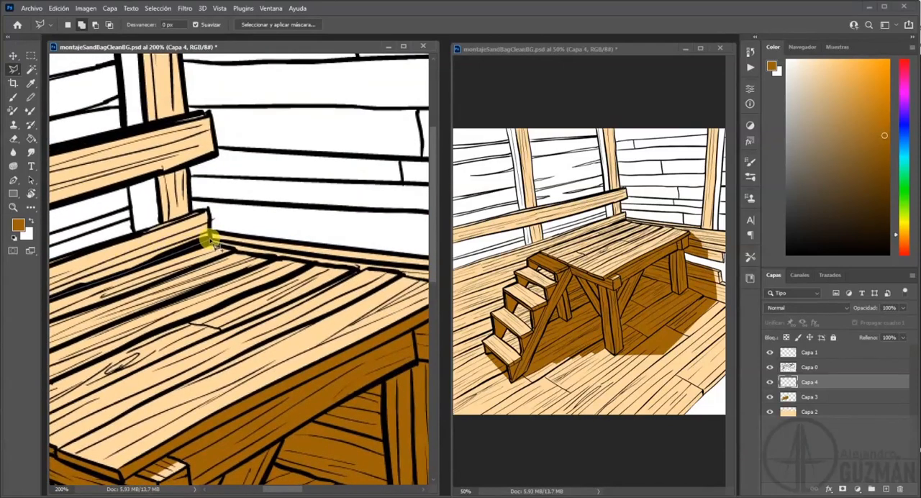
click(190, 211)
click(188, 166)
click(214, 154)
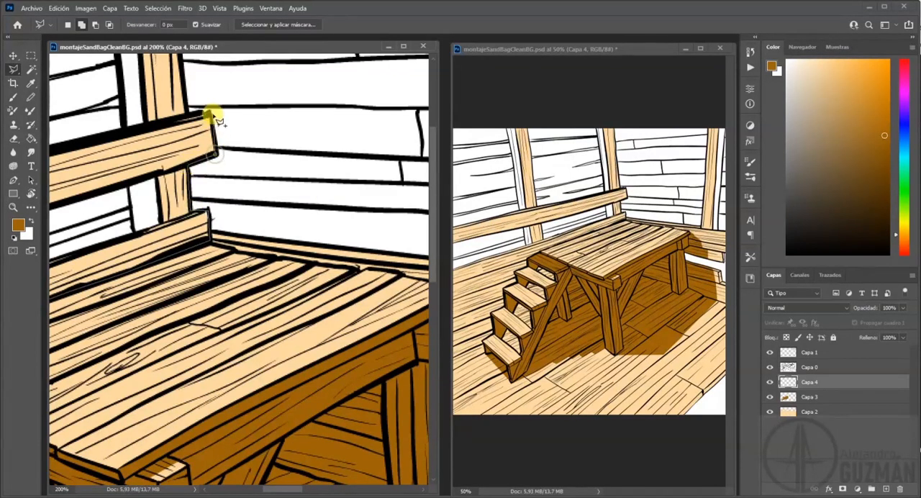
click(188, 110)
Continue the background outline up the edge of the corner post above the railing to the top of the drawing.
mouse_move(169, 26)
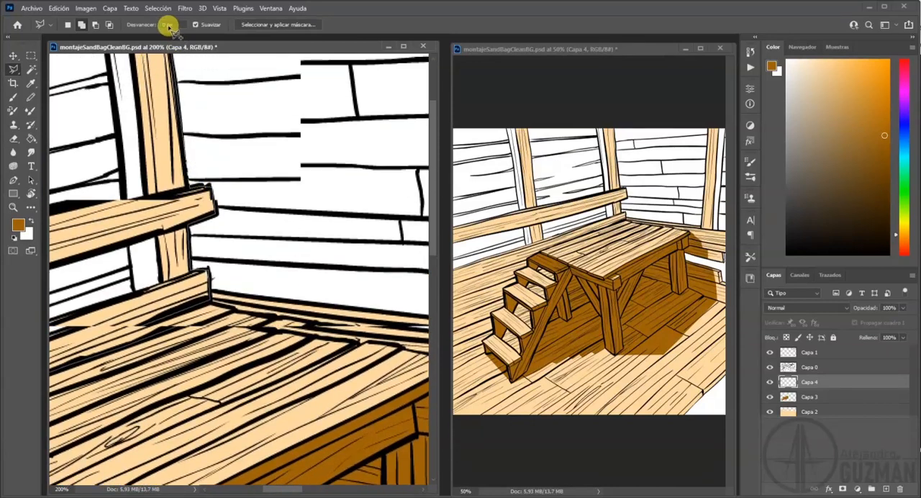
click(175, 167)
click(171, 142)
click(170, 113)
click(167, 93)
click(125, 59)
click(123, 113)
click(131, 154)
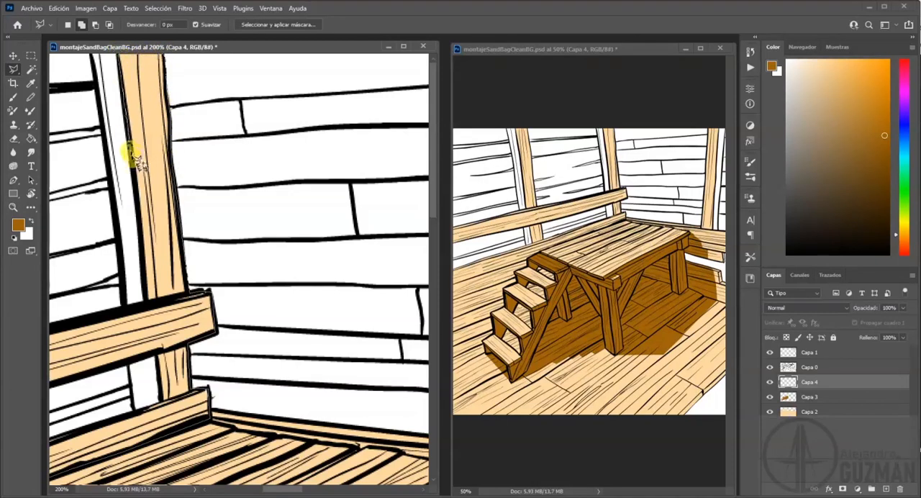
Bring the background outline down the far edge of the corner post's white side face to the railing.
click(91, 57)
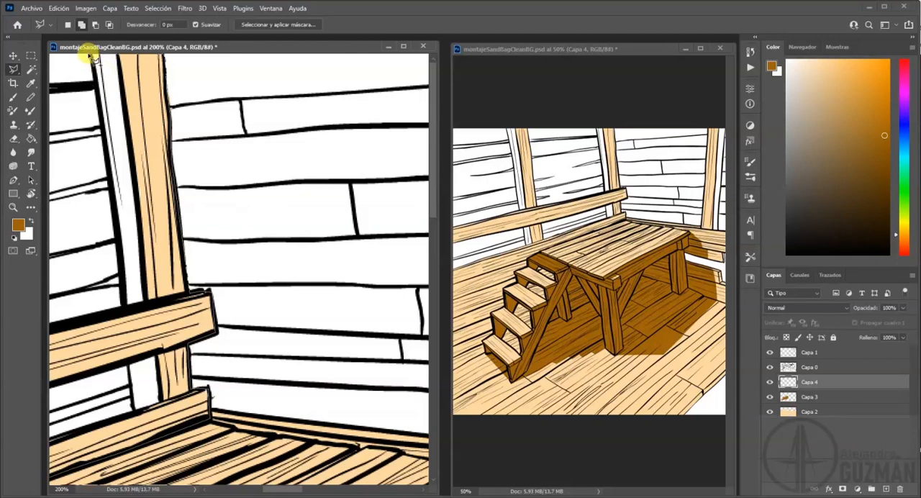
click(98, 85)
click(109, 147)
click(116, 224)
click(125, 288)
Continue the background outline along the railing's upper edge, up the second post and onto the far edge of its white side face.
drag(115, 317, 317, 259)
drag(222, 292, 359, 251)
click(177, 275)
click(165, 166)
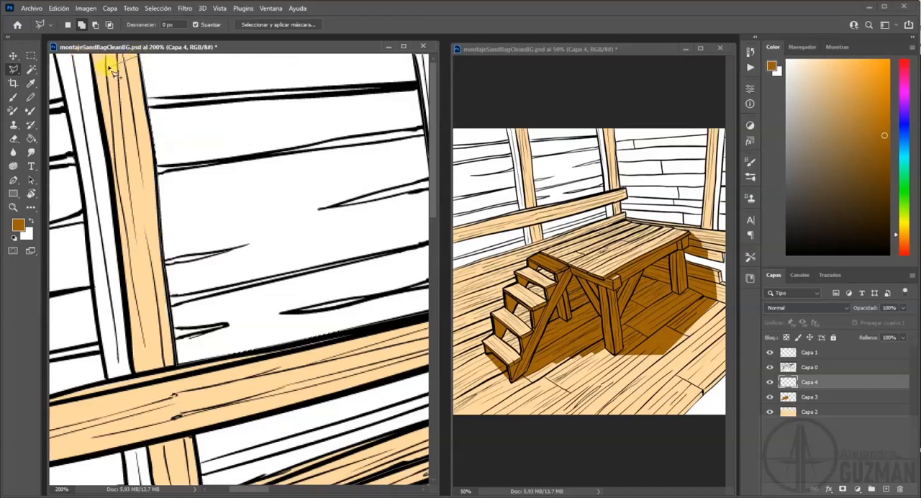
click(57, 58)
click(69, 116)
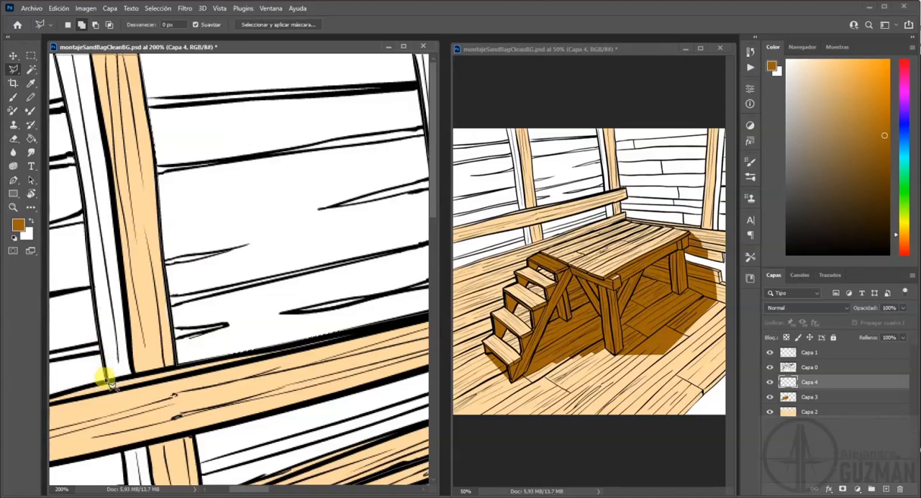
Bring the background outline down to the railing, along its upper edge to the drawing's left border and down across its end.
drag(104, 385, 261, 288)
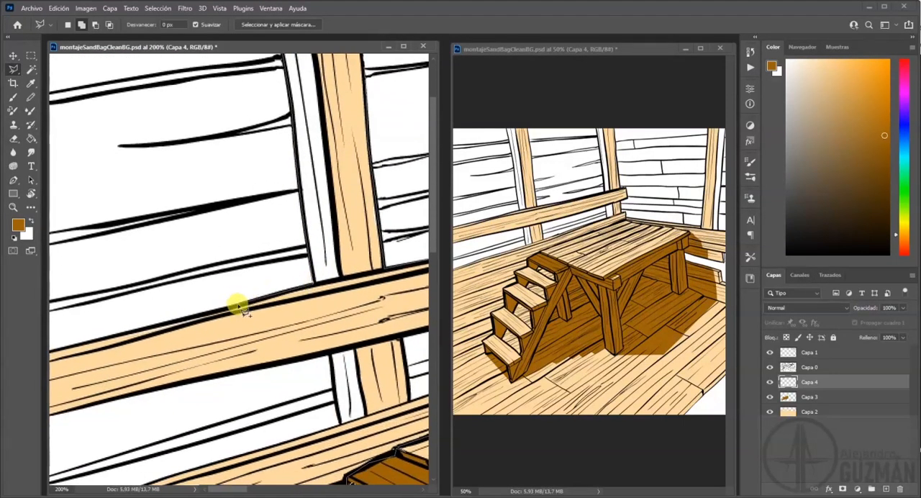
drag(109, 340, 239, 276)
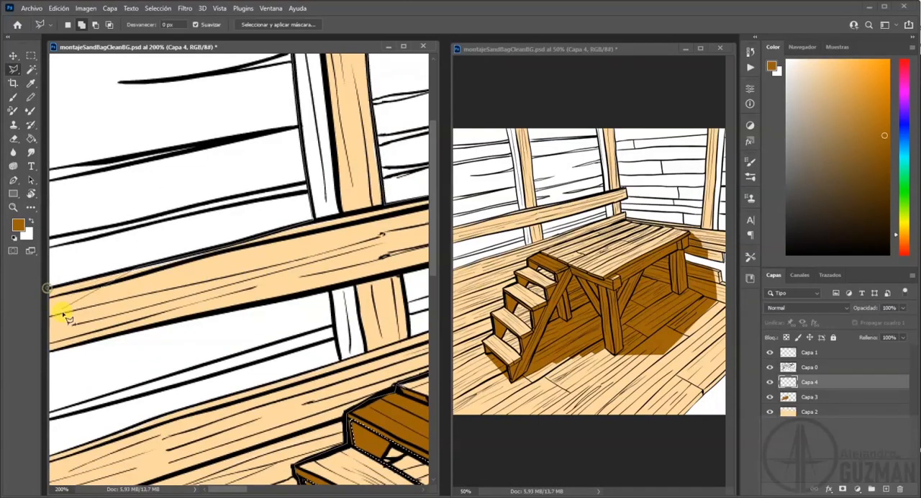
click(51, 288)
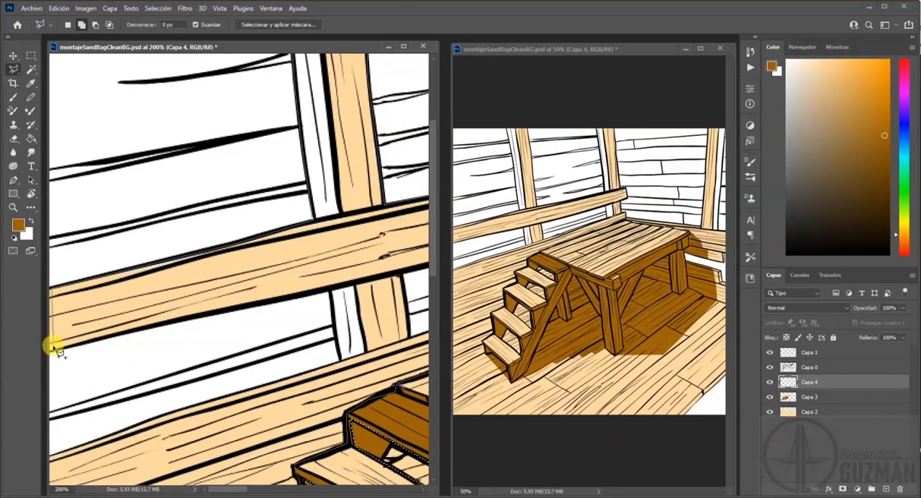
click(51, 350)
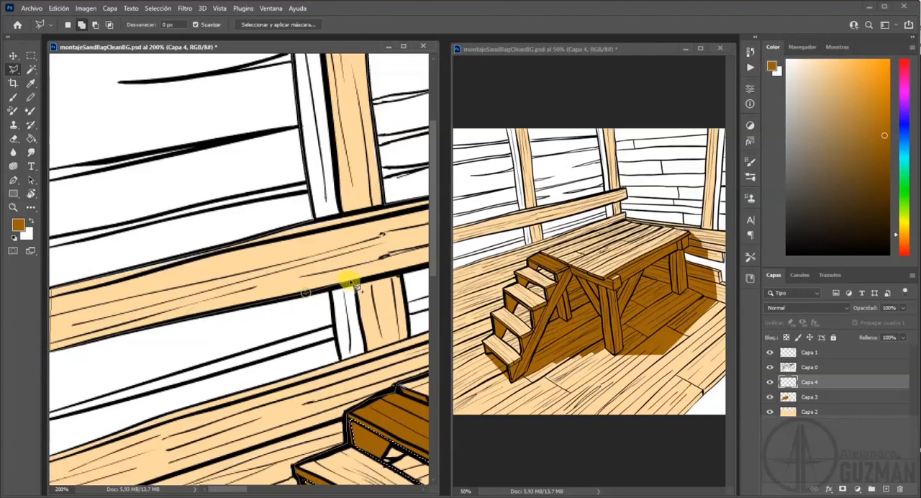
Trace the outline around the gap beneath the railing and down the drawing's left border, closing the selection where the wall meets the floor.
click(330, 291)
click(336, 336)
click(341, 363)
click(283, 378)
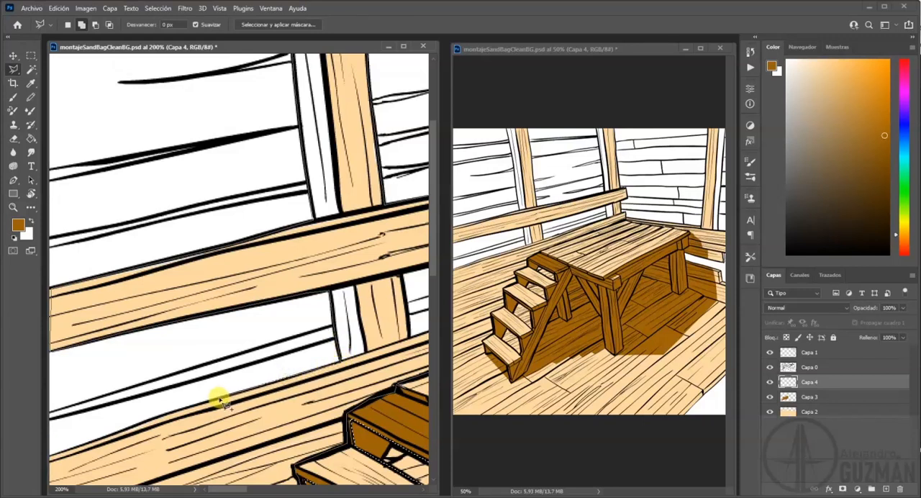
click(170, 411)
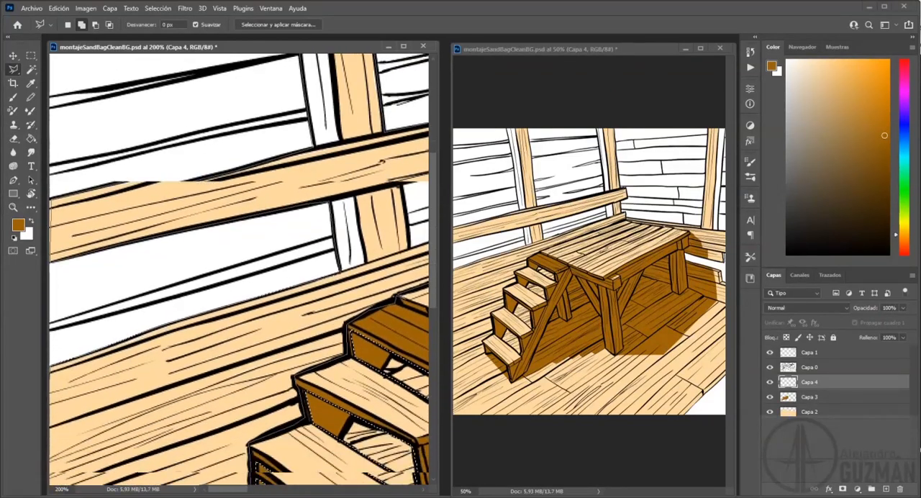
click(54, 410)
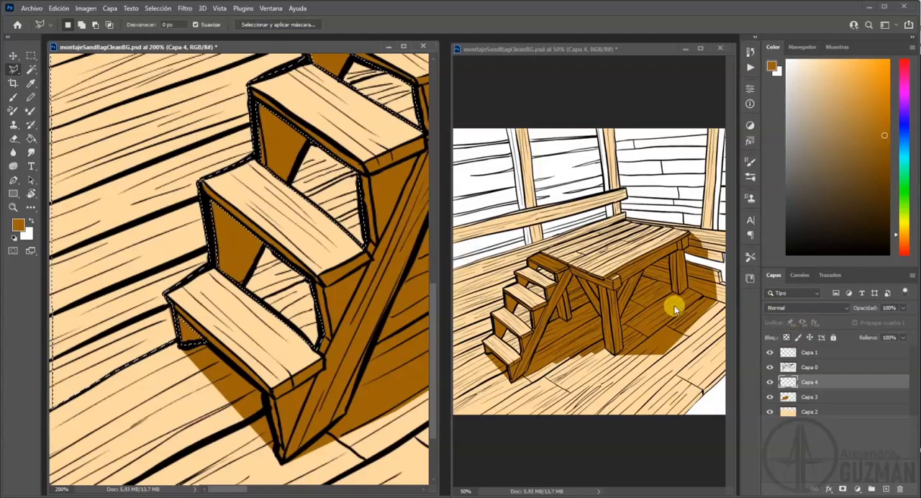
Set the foreground colour to dark brown 492d00, sampled from the painted colour swatches.
drag(359, 140, 155, 259)
drag(349, 162, 277, 193)
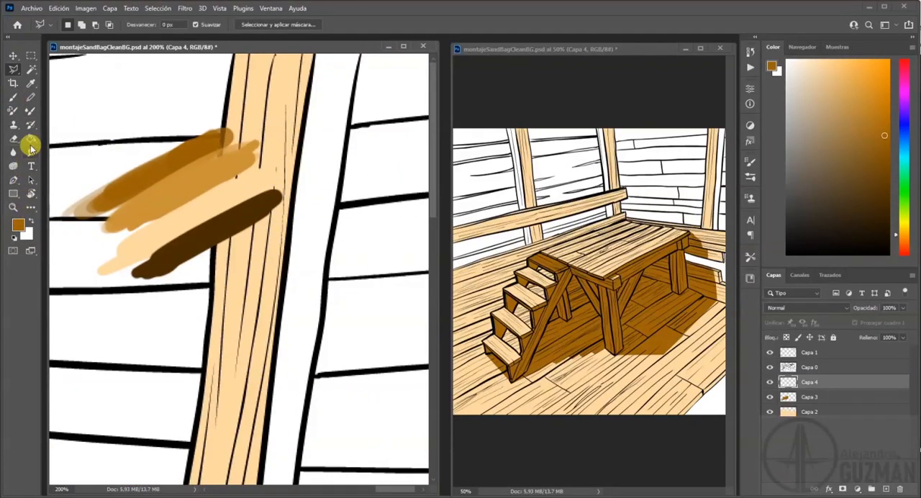
key(i)
click(18, 225)
click(238, 208)
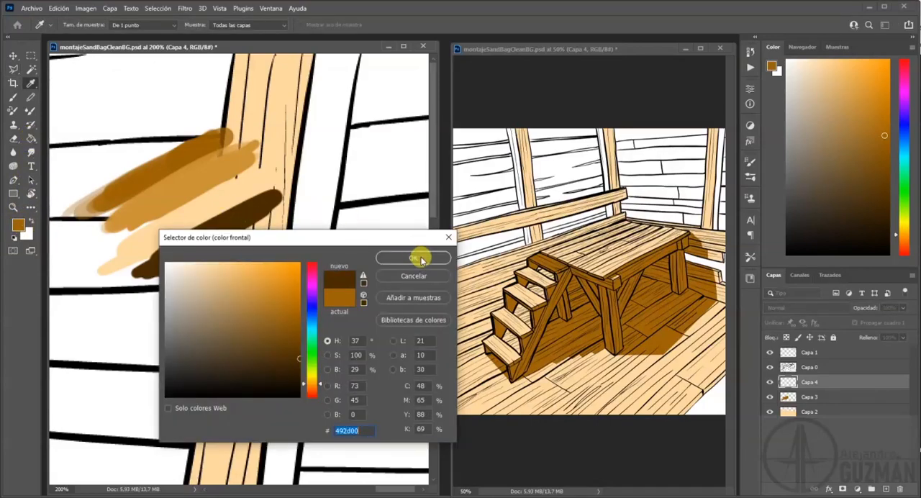
click(418, 258)
Fill the selected background areas on Capa 4 with the dark brown and set the layer's opacity to 75%.
key(g)
drag(152, 284, 338, 215)
mouse_move(162, 324)
mouse_down()
mouse_move(360, 238)
mouse_move(374, 241)
mouse_up()
drag(208, 296, 388, 249)
drag(185, 279, 223, 298)
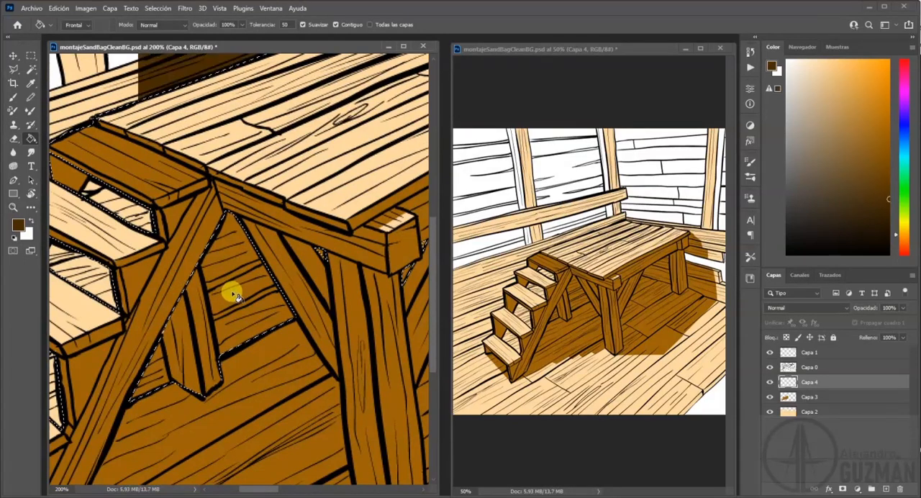
click(234, 295)
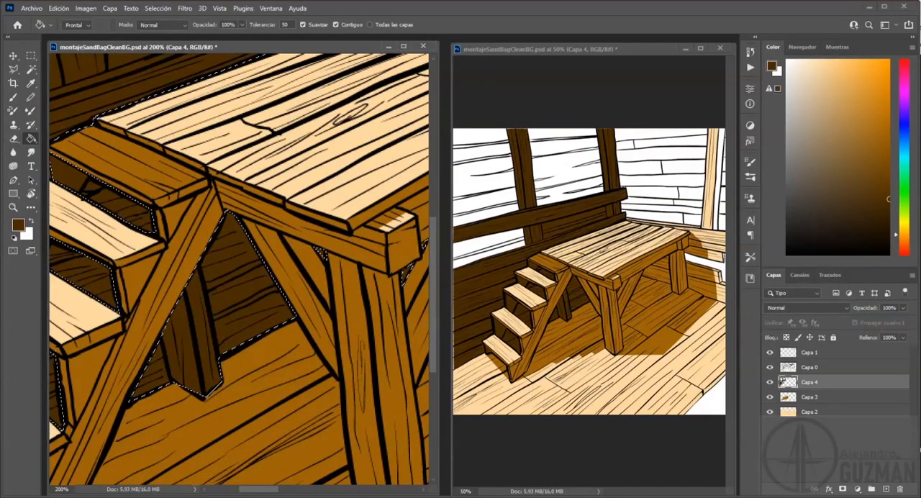
drag(904, 322, 895, 329)
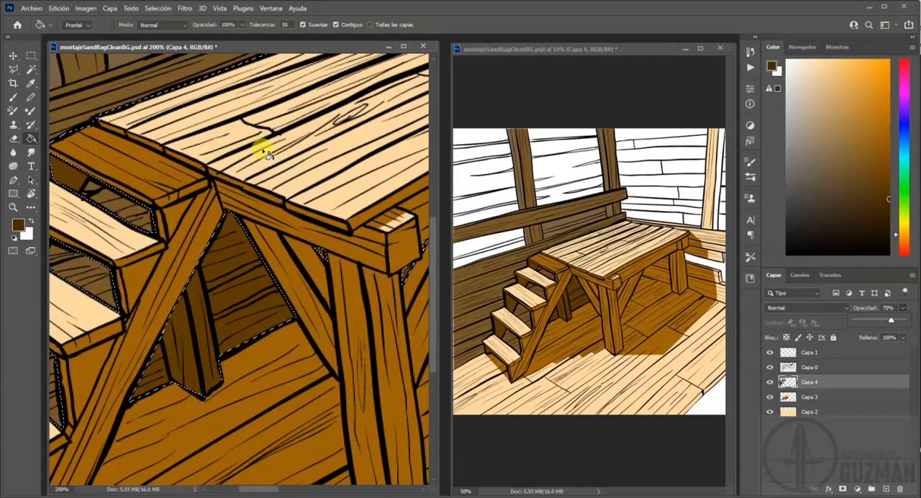
Clear the brown fill from the wall opening between the two posts beneath the railing, using a polygonal selection, and deselect.
scroll(265, 179, up, 5)
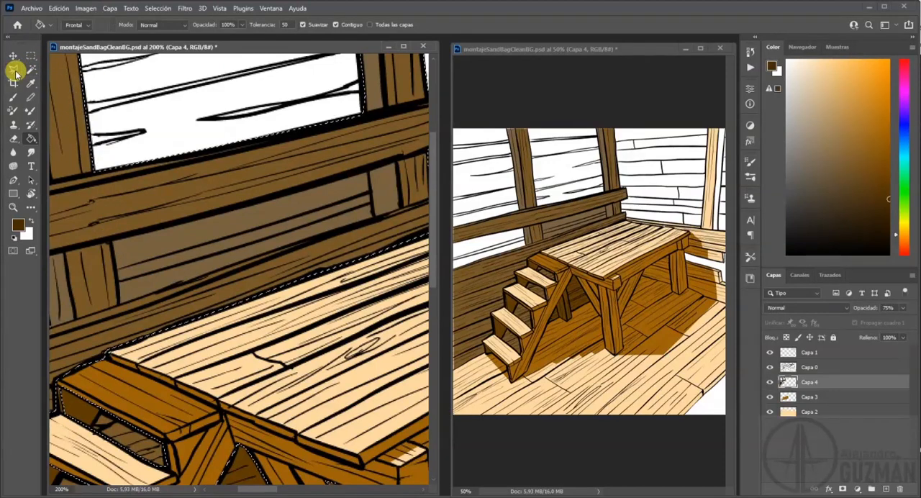
click(14, 71)
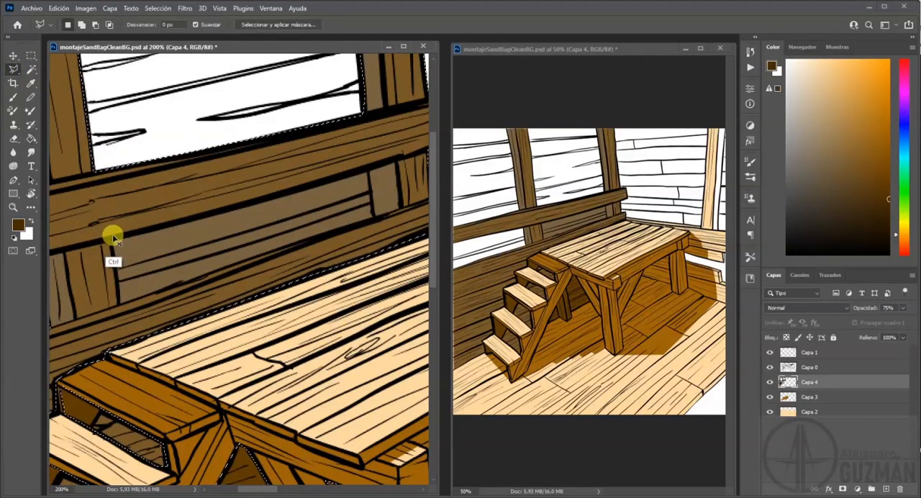
key(ctrl+d)
mouse_move(112, 241)
mouse_down()
mouse_move(124, 305)
mouse_move(403, 211)
mouse_move(374, 179)
mouse_move(374, 209)
mouse_move(373, 176)
mouse_move(117, 237)
mouse_up()
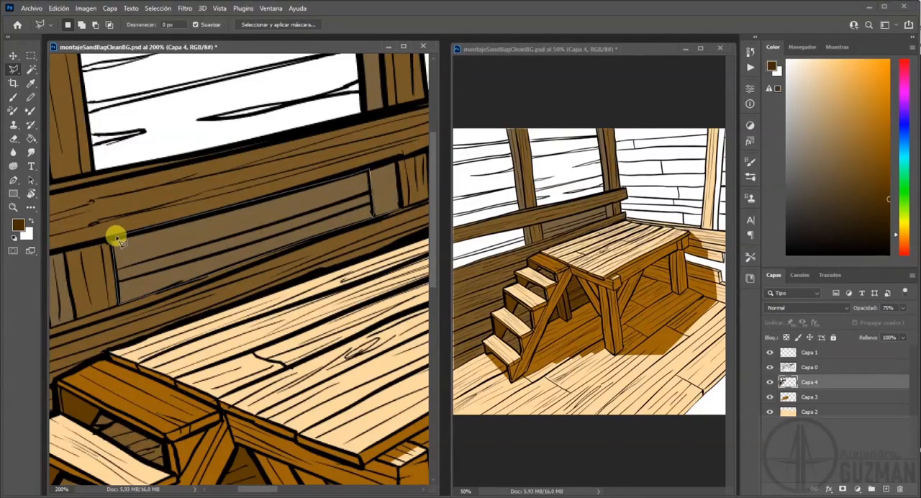
click(112, 240)
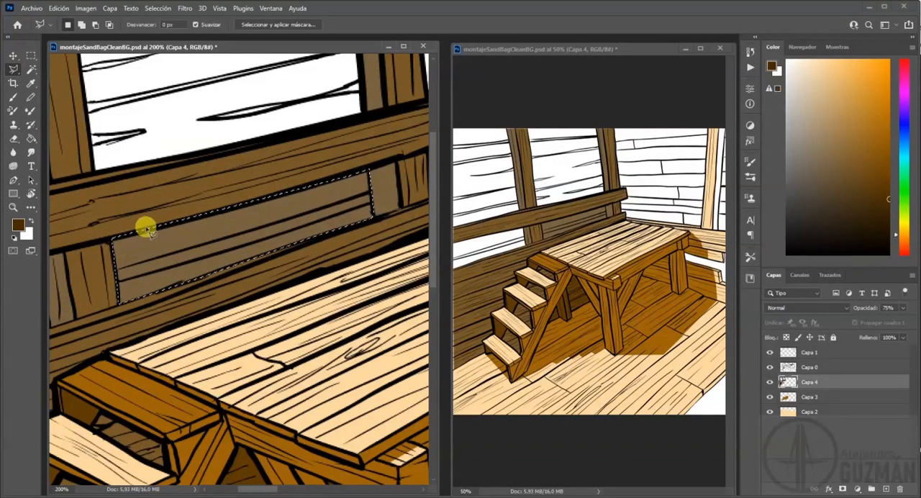
key(Delete)
key(ctrl+d)
Brush the dark brown over unfilled slivers along the upper and left borders of the shaded background.
click(13, 96)
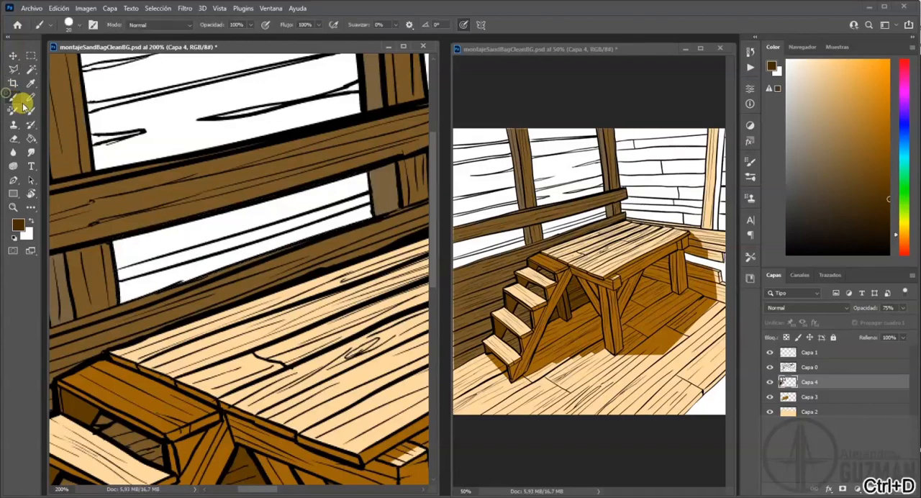
drag(203, 102, 242, 268)
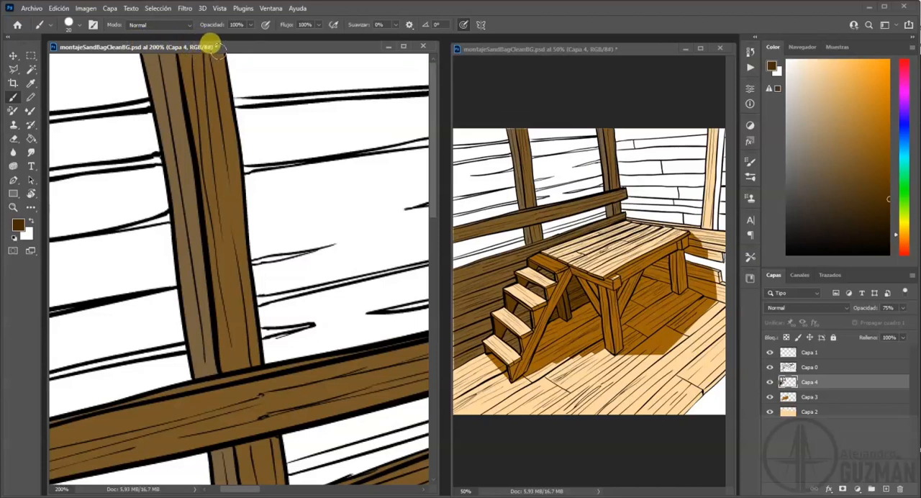
drag(311, 126, 214, 149)
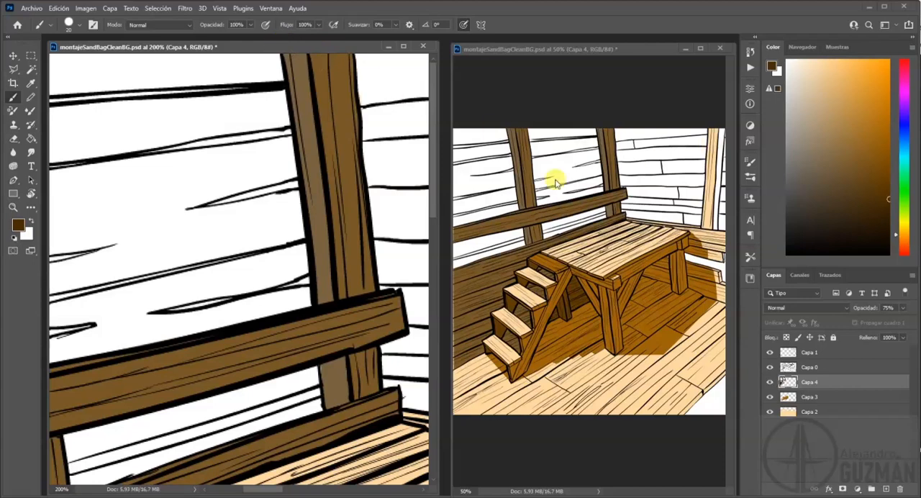
drag(257, 214, 175, 283)
scroll(175, 282, down, 2)
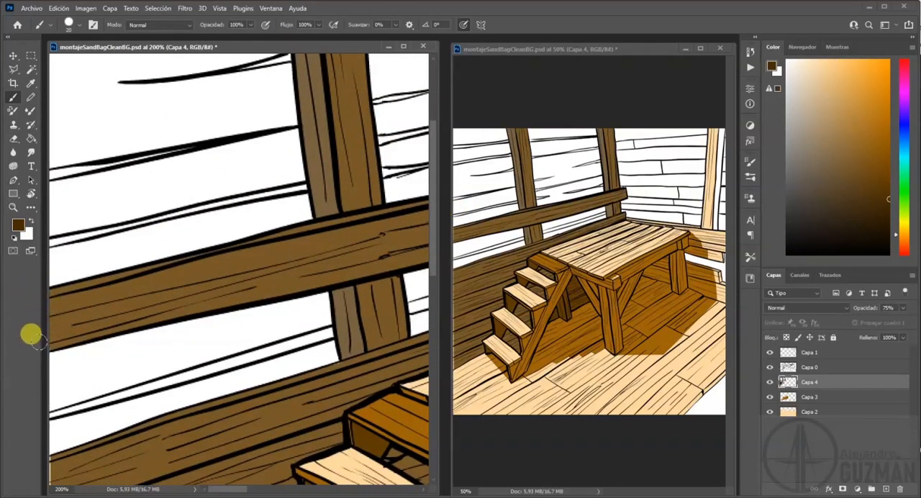
scroll(153, 381, down, 4)
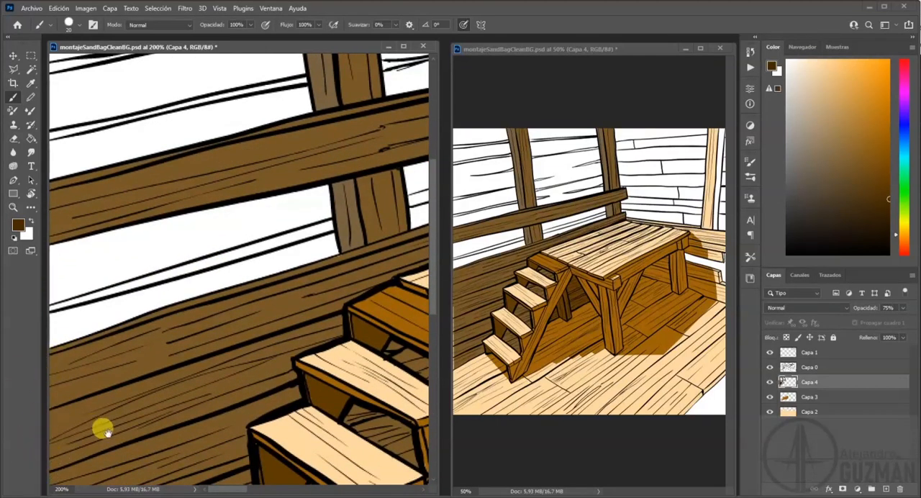
scroll(92, 422, down, 6)
scroll(144, 271, down, 5)
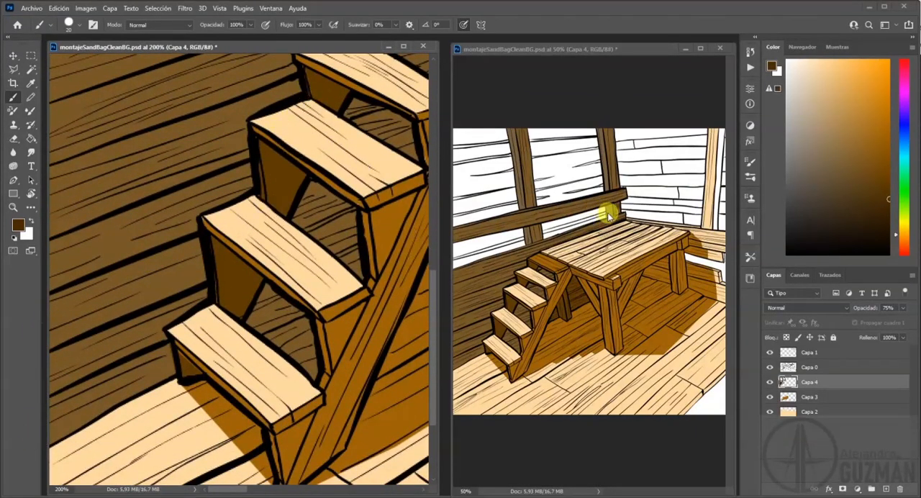
Select the wall area visible under the platform between the side brace and the far leg with the Polygonal Lasso.
drag(341, 253, 219, 287)
drag(311, 254, 209, 322)
drag(367, 209, 245, 291)
mouse_move(362, 226)
mouse_down()
mouse_move(217, 249)
mouse_move(284, 220)
mouse_move(300, 228)
mouse_move(373, 168)
mouse_move(329, 200)
mouse_move(170, 267)
mouse_move(146, 299)
mouse_up()
click(13, 69)
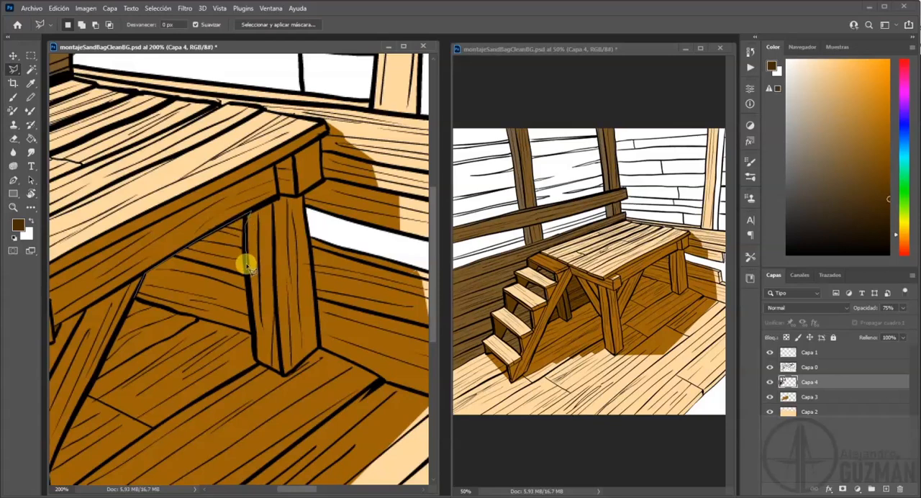
click(251, 334)
double_click(134, 296)
Add the shadow area on the far leg's inner face, just under the platform, to the selection.
key(shift)
shift+click(246, 237)
shift+click(272, 216)
shift+click(272, 199)
shift+click(248, 214)
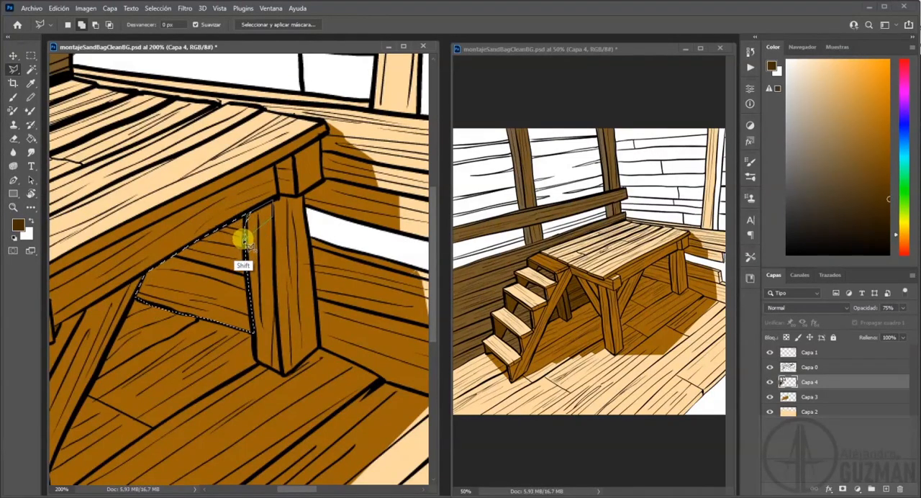
shift+click(245, 241)
Add the gap between the front corner block and side brace, plus a shadow patch on the front leg below the block, to the selection.
drag(79, 361, 228, 298)
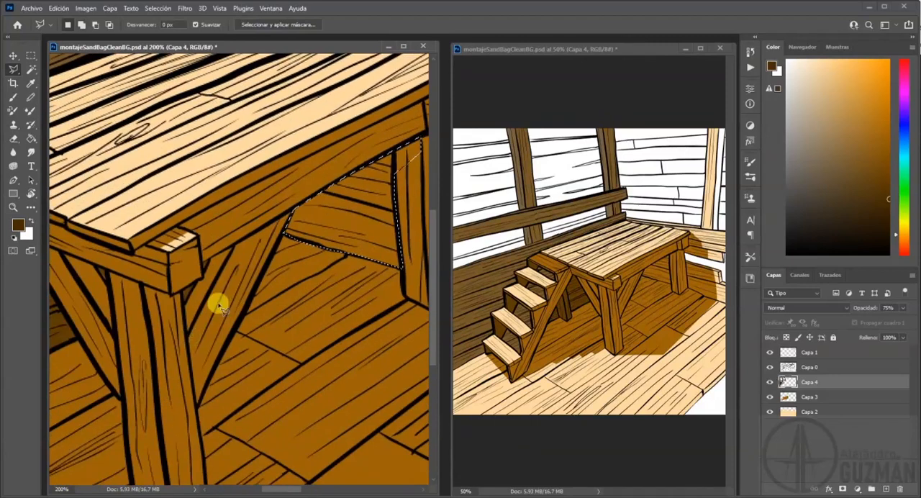
shift+click(193, 292)
shift+click(204, 277)
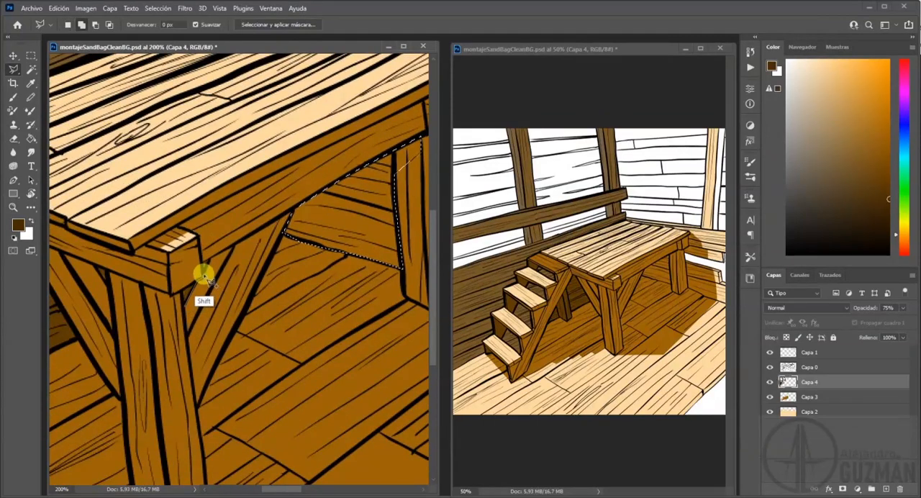
shift+click(205, 261)
shift+click(237, 246)
shift+click(185, 302)
shift+click(170, 293)
shift+click(142, 285)
shift+click(148, 324)
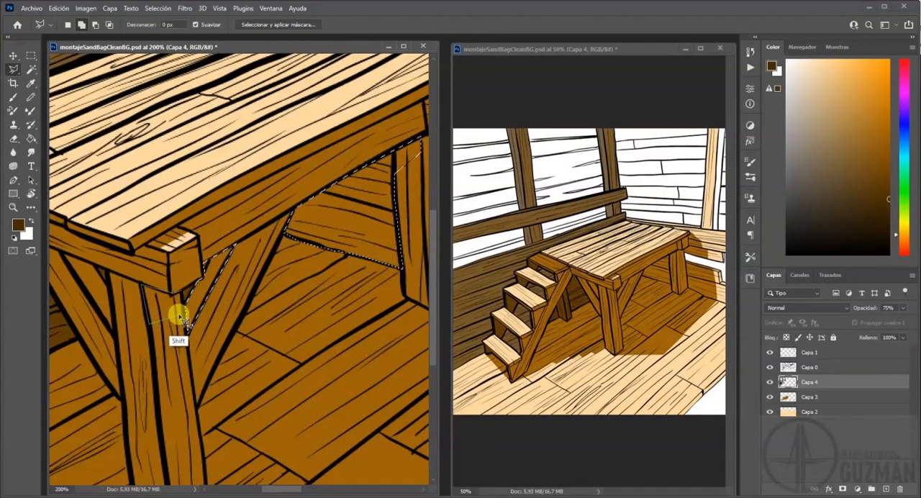
shift+click(175, 293)
Add the narrow gap between the front leg and the stair-side brace to the selection.
drag(144, 289, 261, 312)
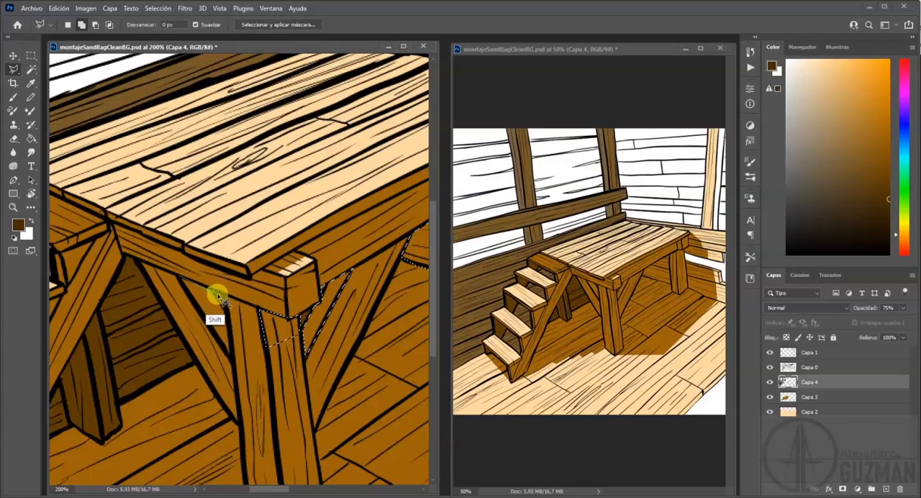
shift+click(225, 311)
shift+click(232, 359)
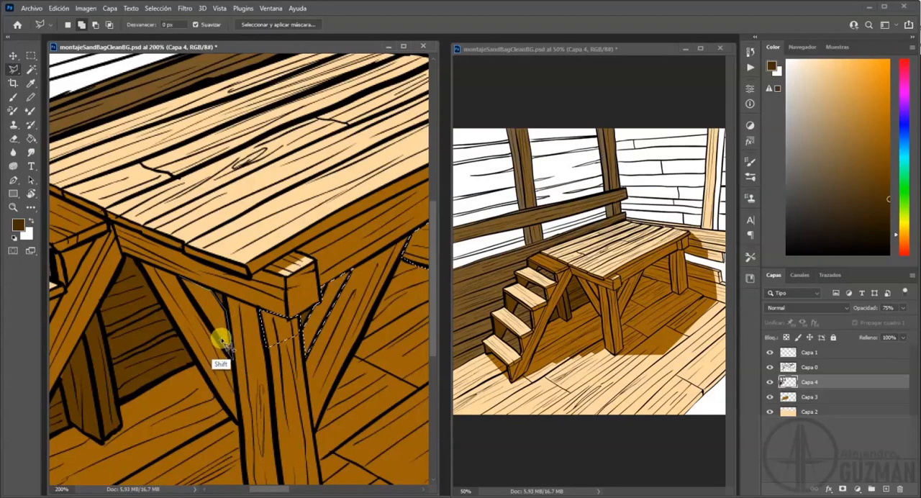
double_click(181, 279)
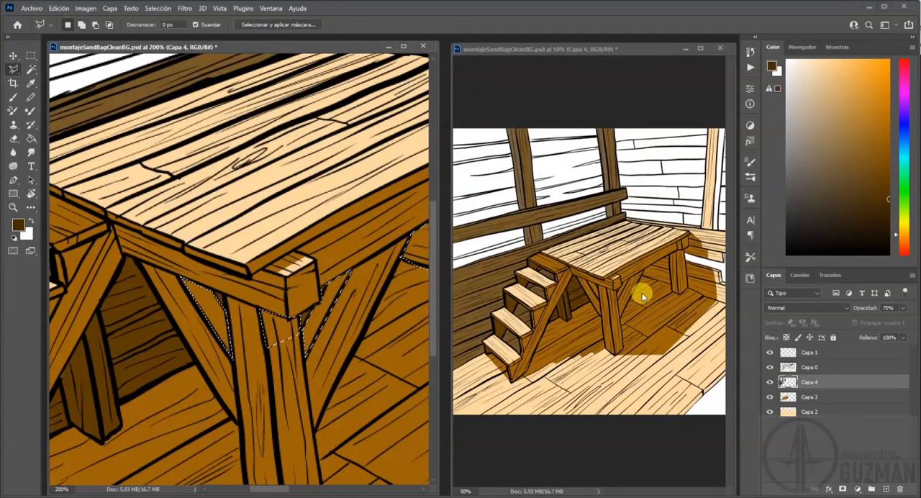
Fill the selected areas under the platform with the dark brown on Capa 4 and deselect.
click(30, 137)
click(267, 319)
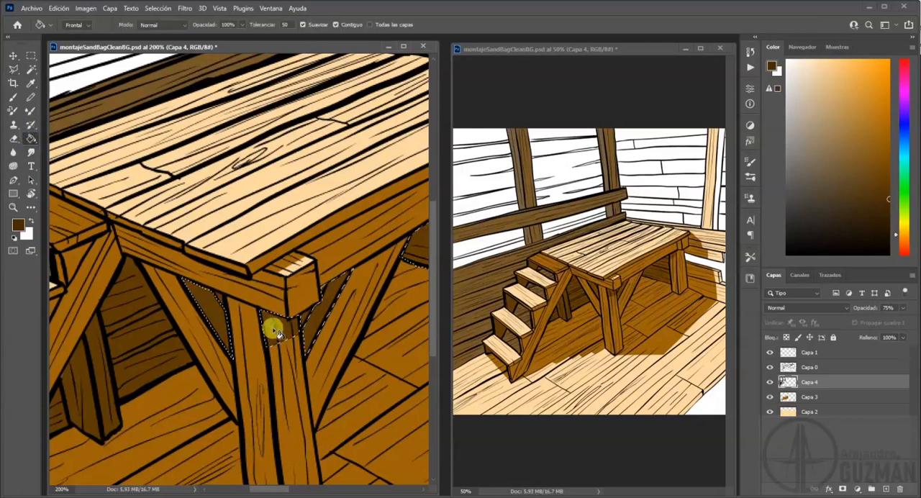
key(ctrl+d)
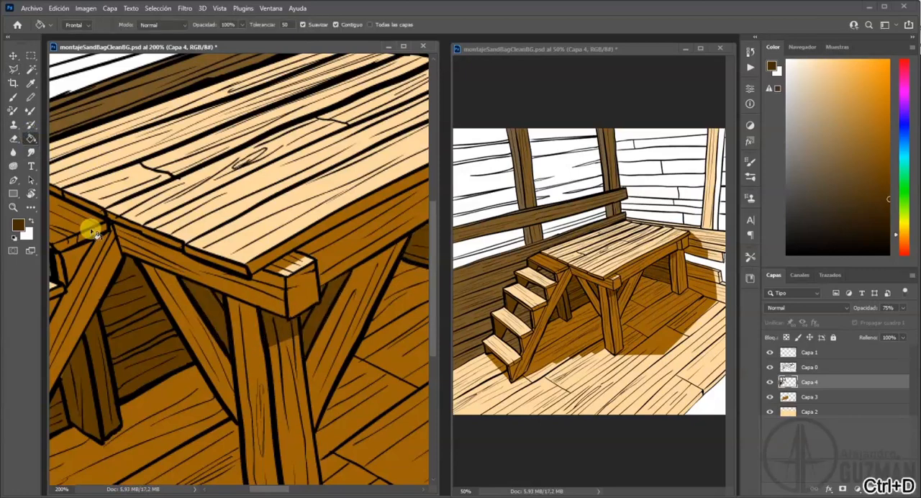
Choose a near-black brown and paint a swatch of it beside the colour samples on Capa 1.
click(638, 259)
scroll(477, 268, right, 4)
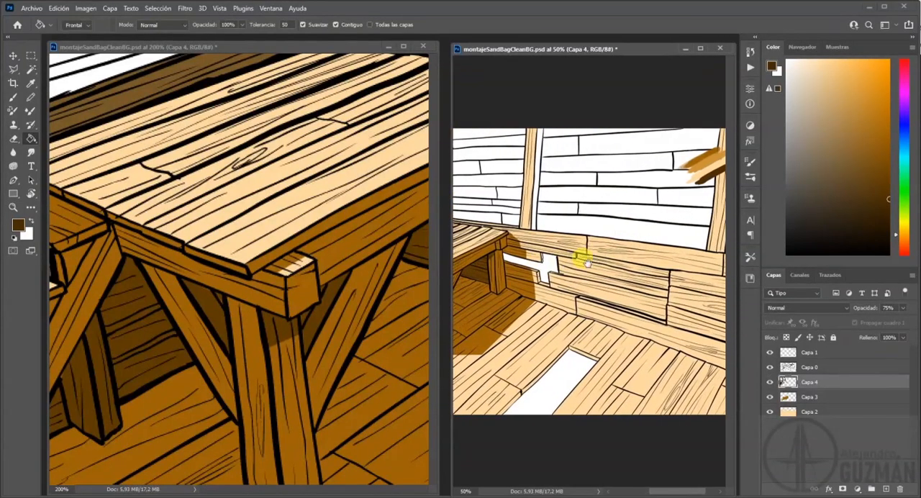
scroll(541, 269, left, 5)
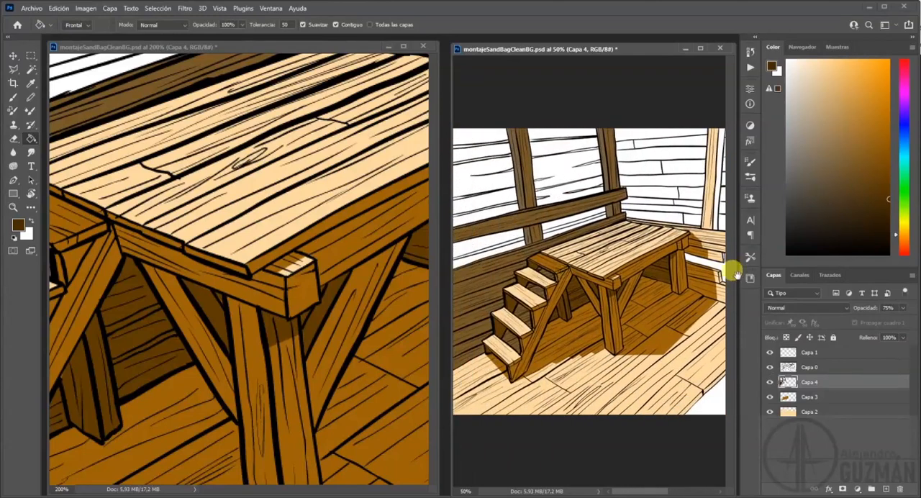
scroll(588, 162, right, 8)
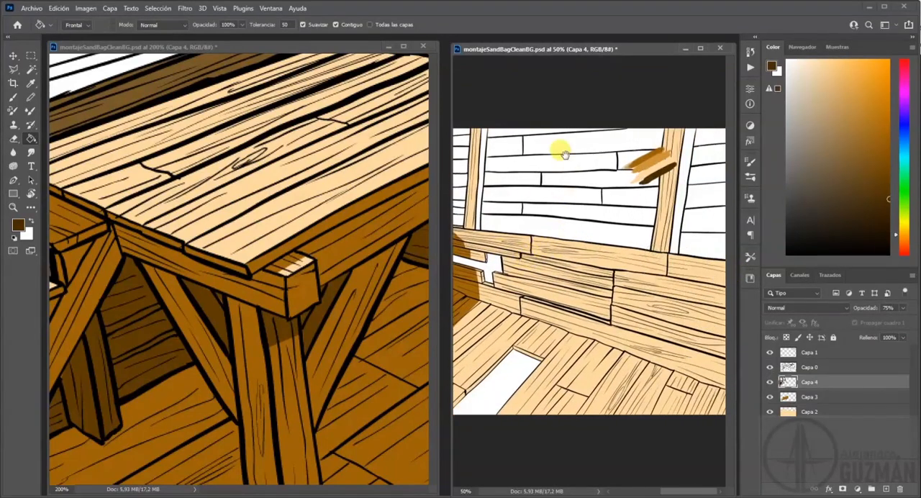
drag(506, 245, 669, 237)
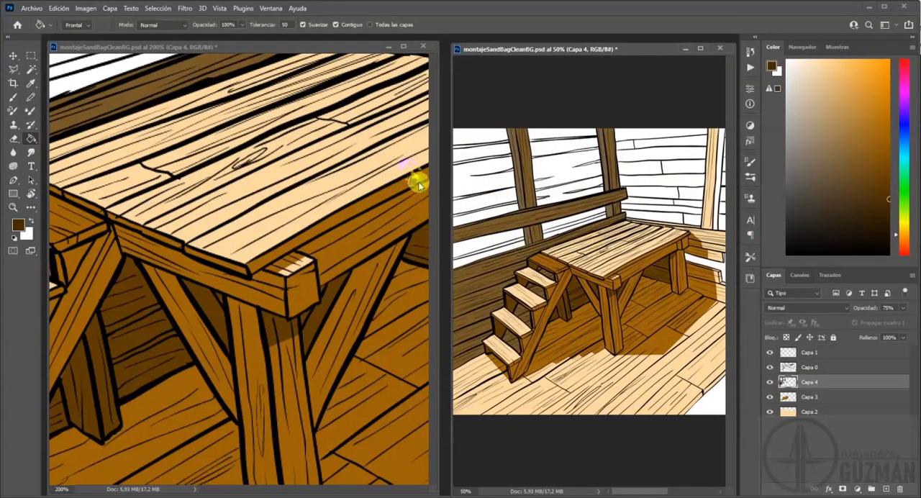
click(12, 97)
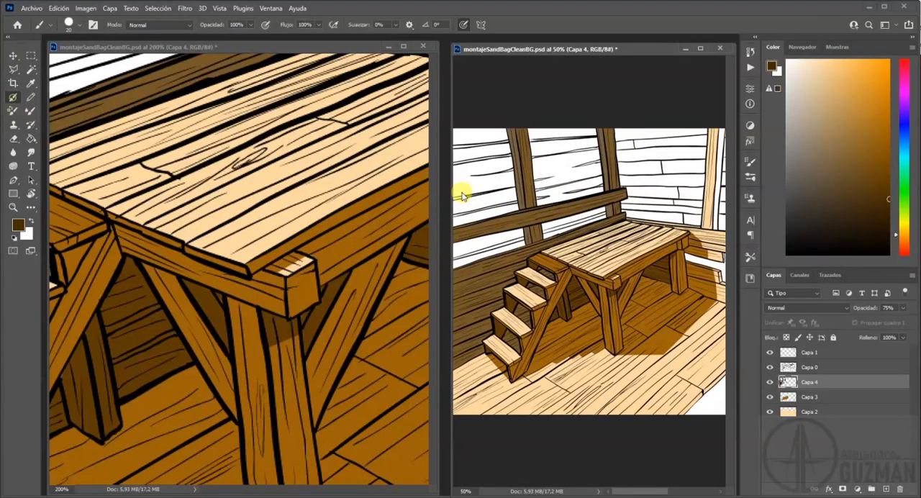
click(808, 353)
drag(644, 240, 460, 247)
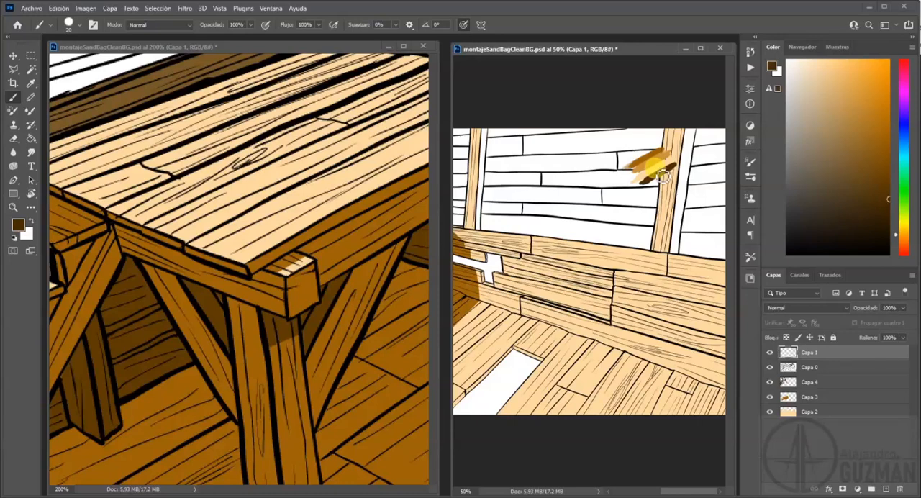
click(886, 233)
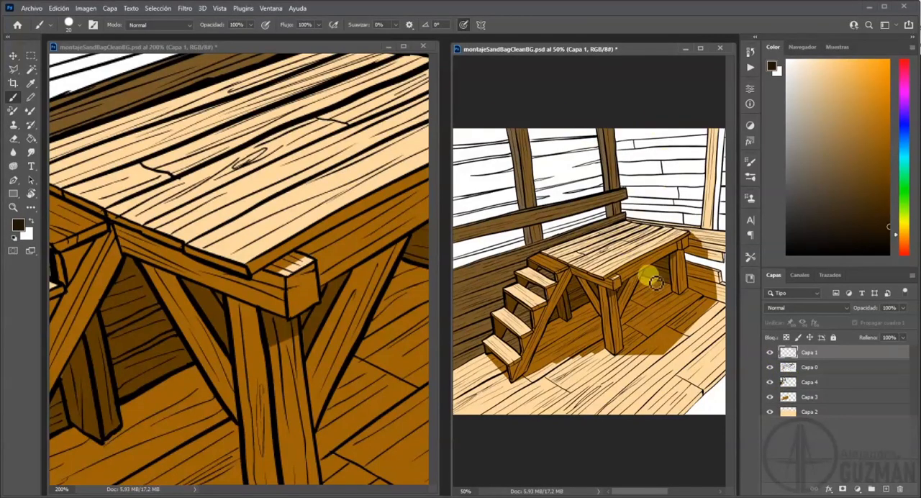
Add a new layer directly above Capa 4, beneath the line art, and show the rulers.
scroll(665, 286, right, 8)
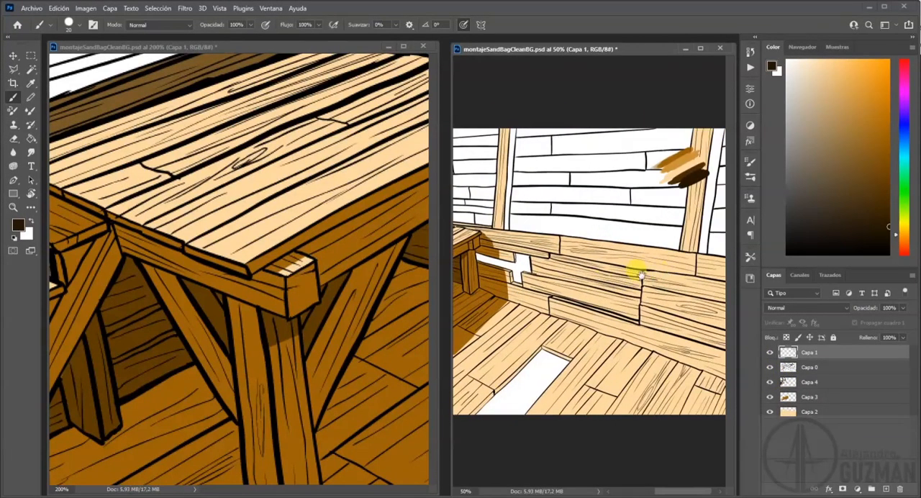
drag(620, 180, 674, 243)
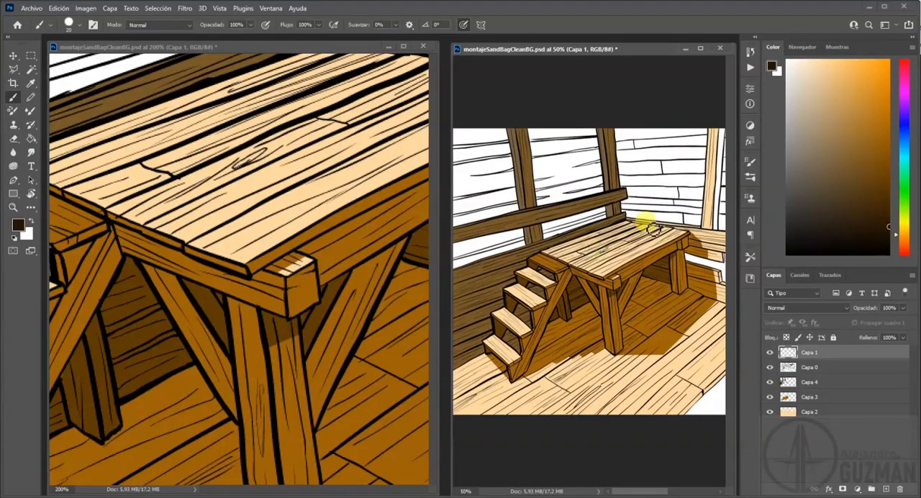
drag(710, 294, 597, 284)
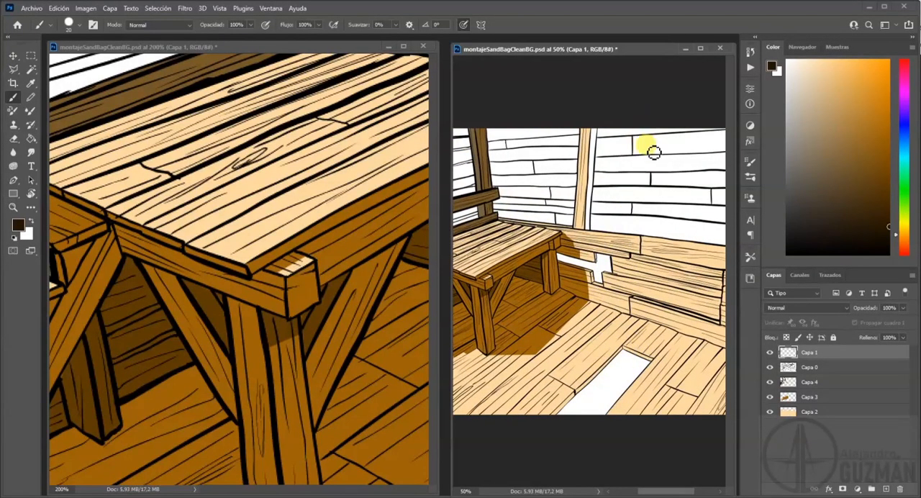
drag(523, 251, 682, 232)
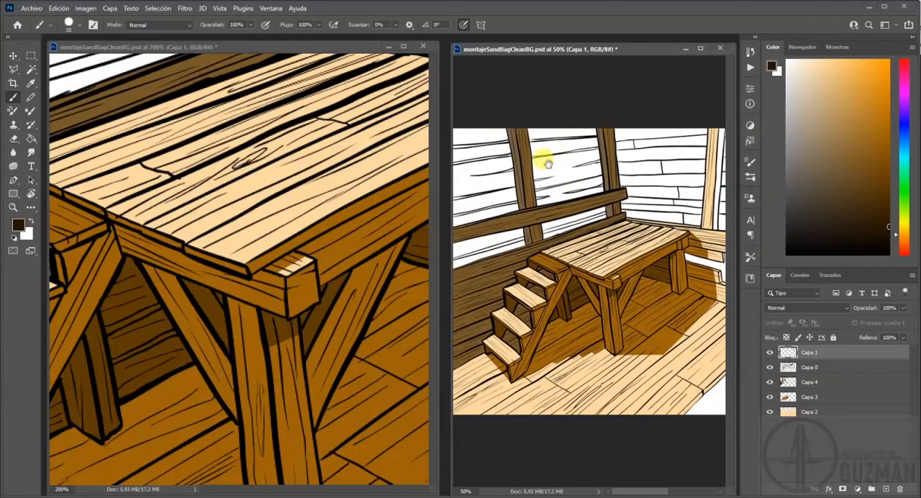
drag(648, 205, 590, 117)
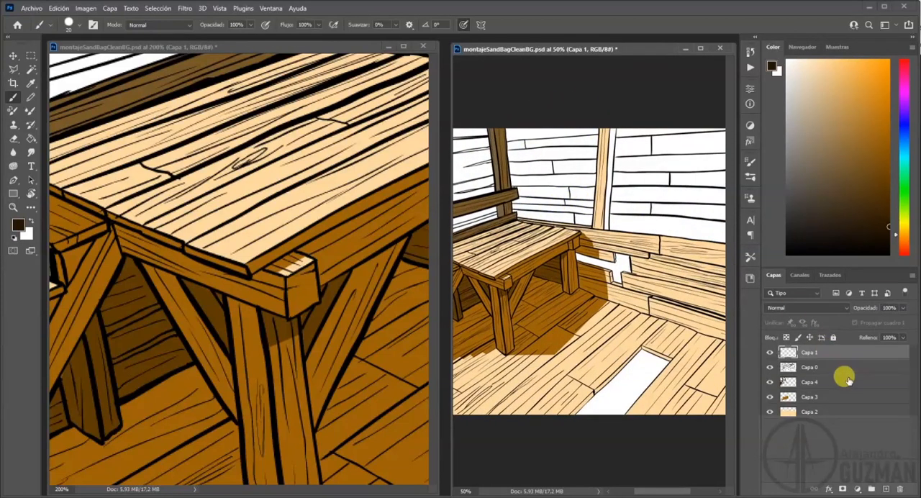
click(823, 369)
click(826, 381)
click(887, 489)
drag(225, 72, 181, 288)
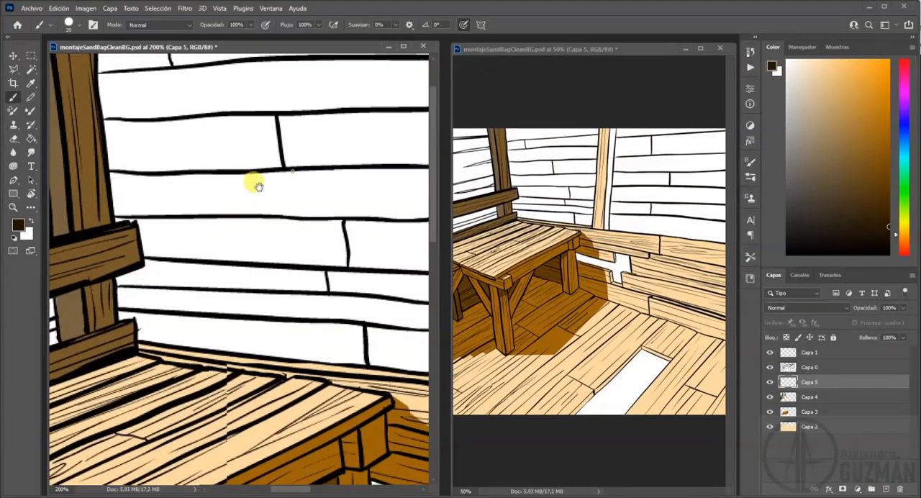
drag(258, 187, 255, 296)
key(ctrl+r)
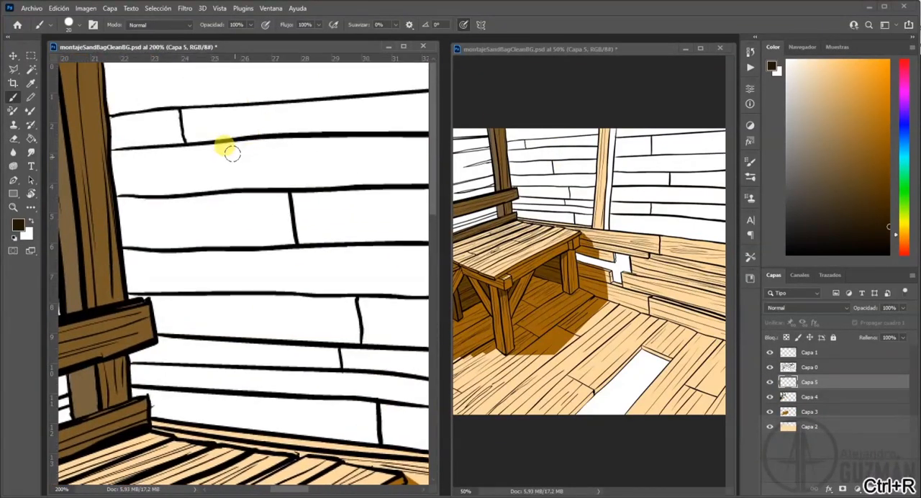
Trace a polygonal lasso selection along the edge where the white back-wall planks meet the light wooden post.
click(13, 69)
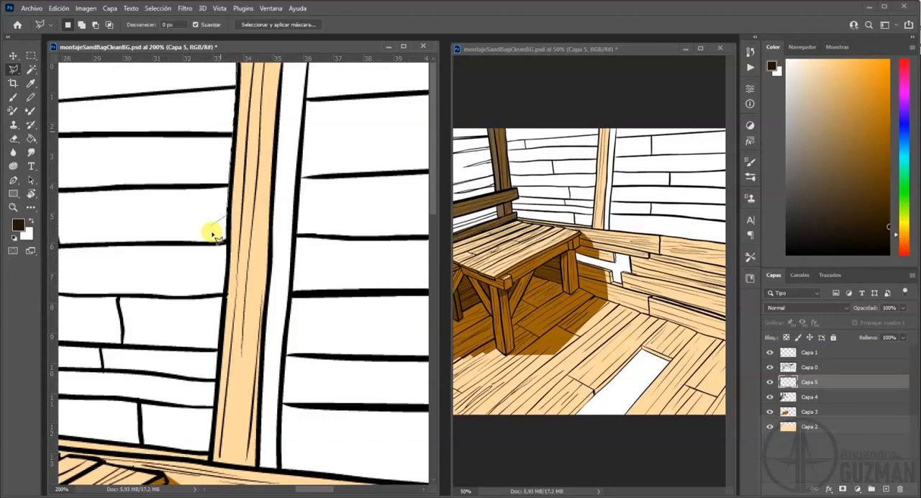
click(238, 61)
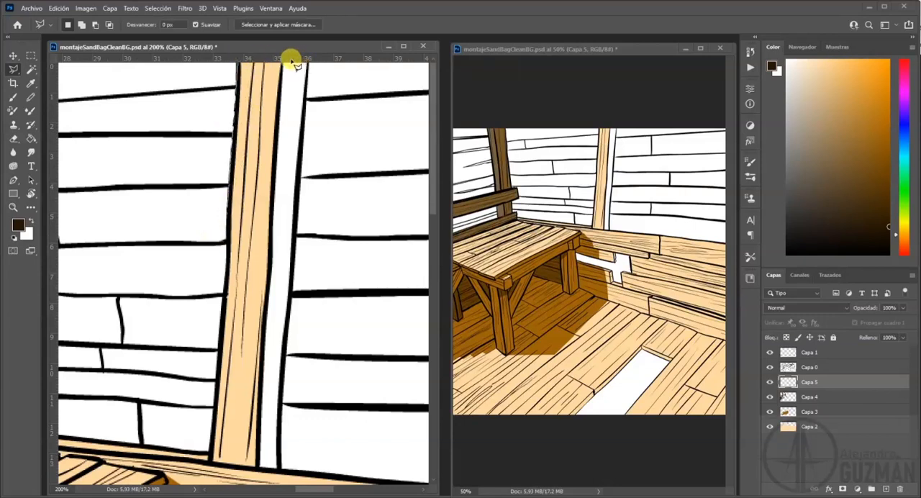
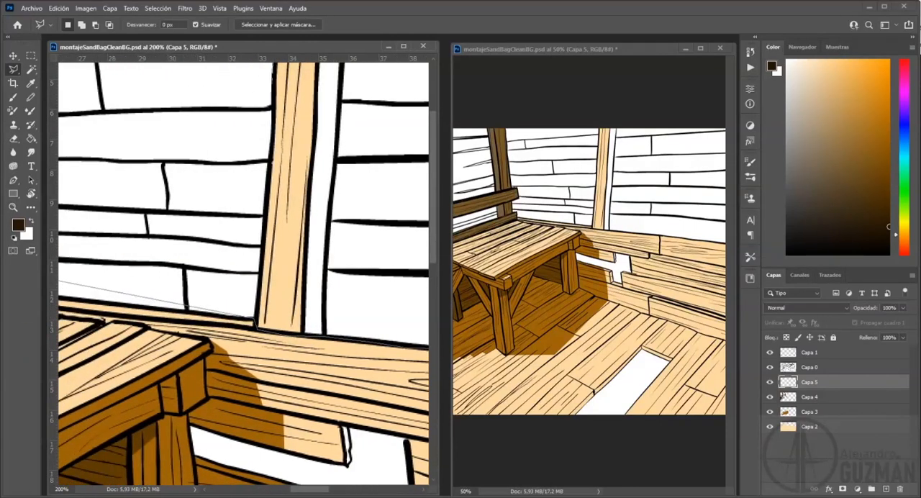
Close the lasso selection around the white back wall and fill it with the near-black brown on Capa 5.
click(185, 303)
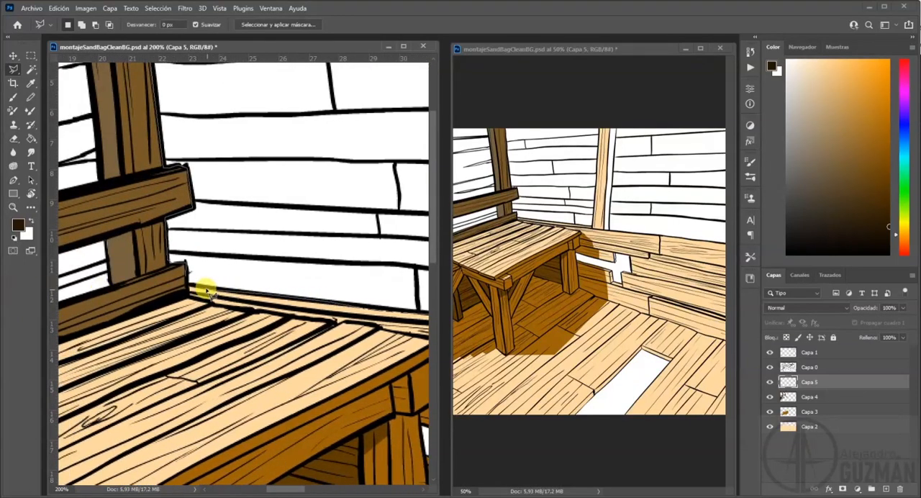
double_click(185, 277)
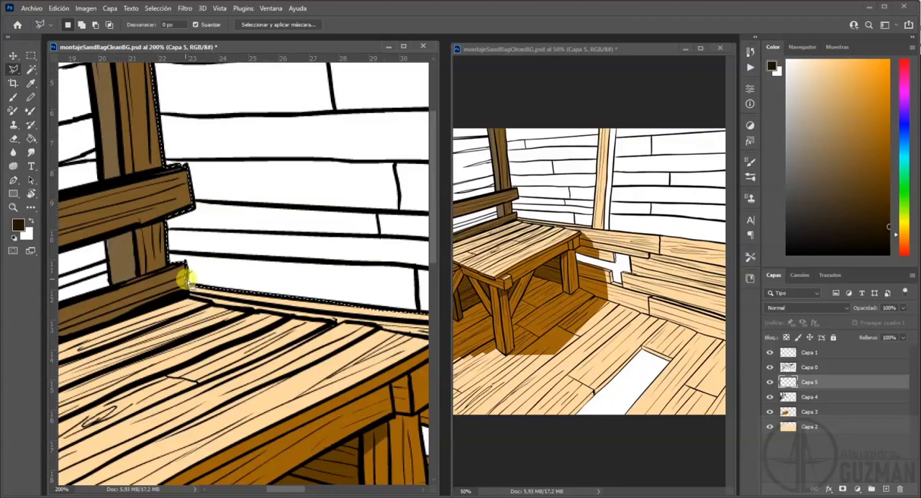
click(31, 140)
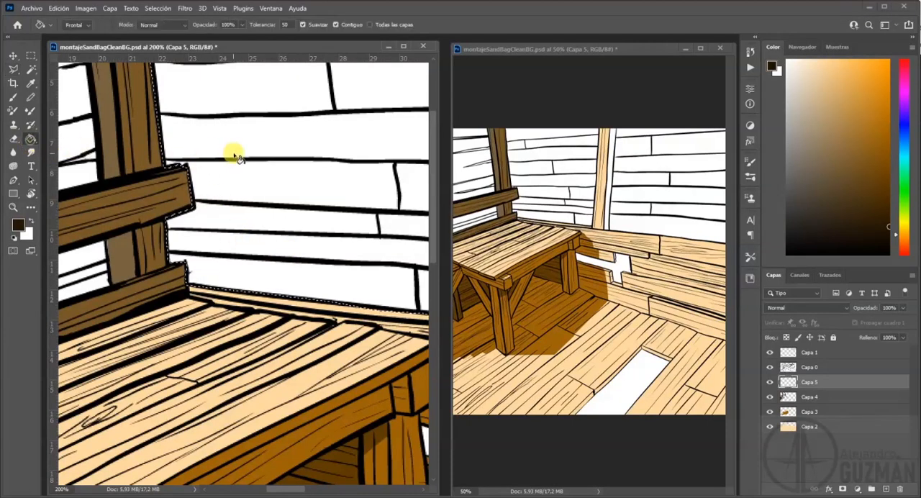
click(232, 151)
click(686, 219)
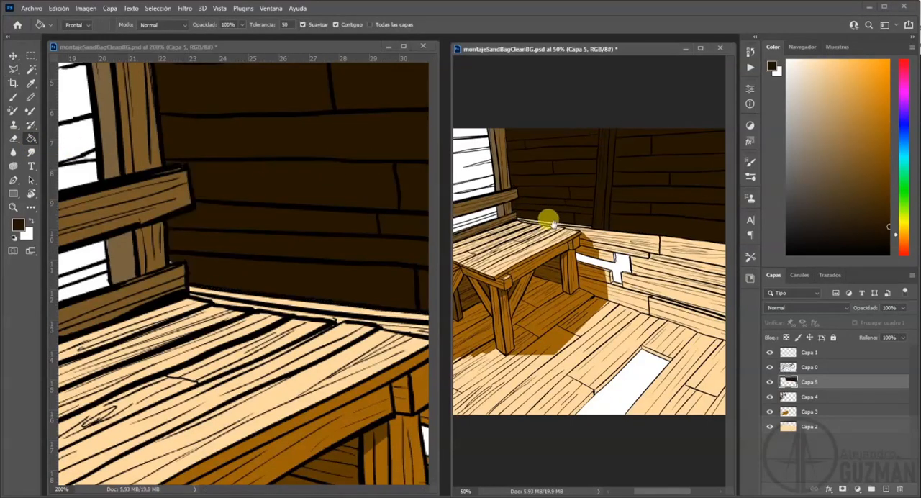
click(218, 288)
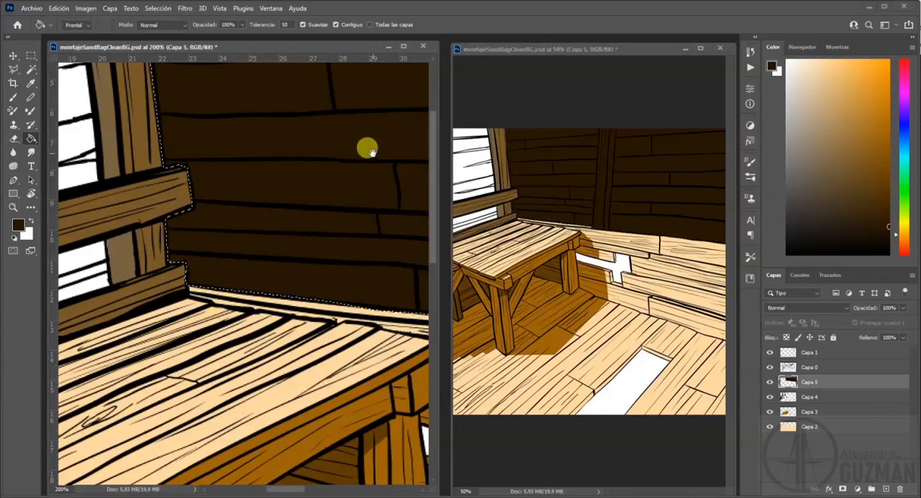
Deselect the back wall and move Capa 5 to the bottom of the layer stack, beneath Capa 2.
drag(396, 157, 226, 265)
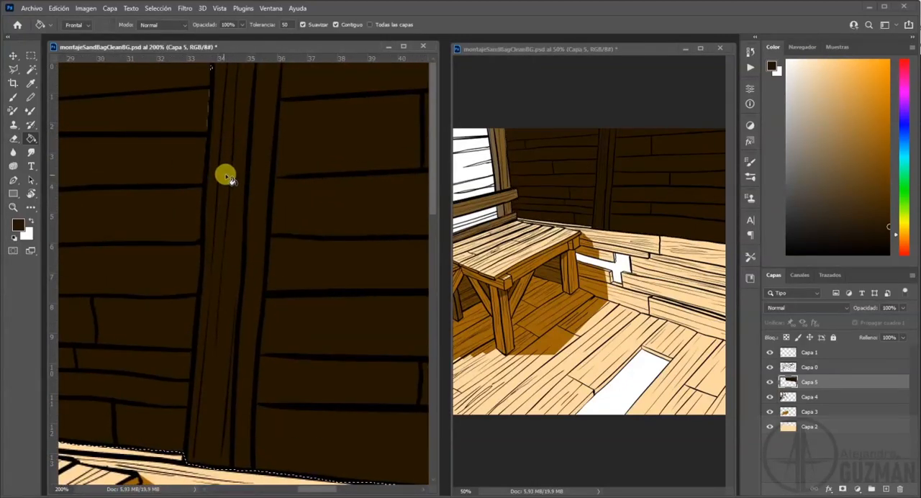
key(b)
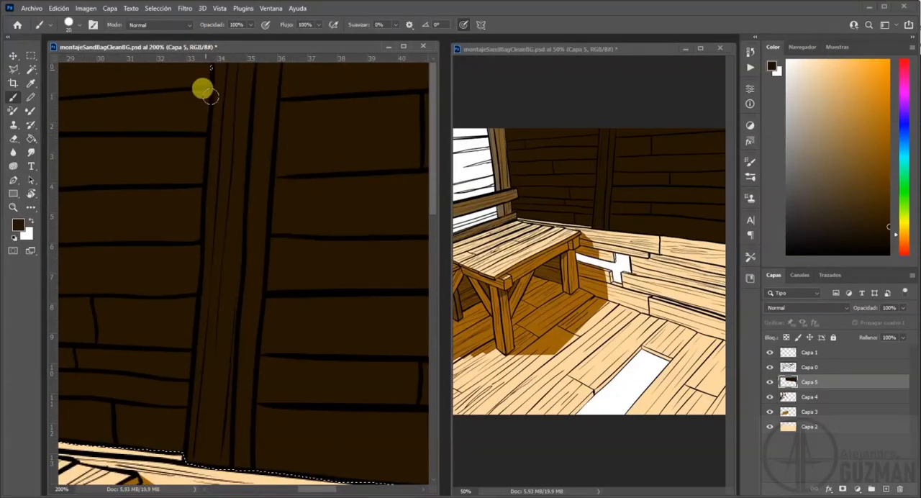
key(ctrl+d)
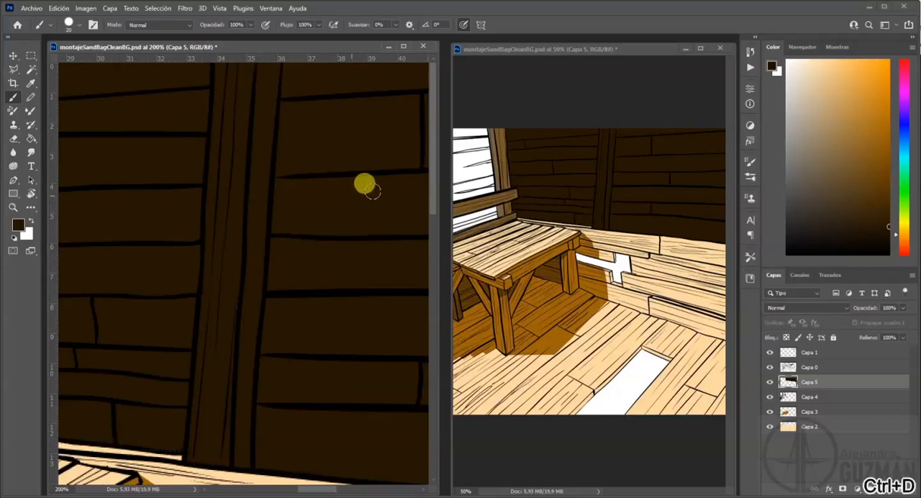
drag(846, 381, 835, 431)
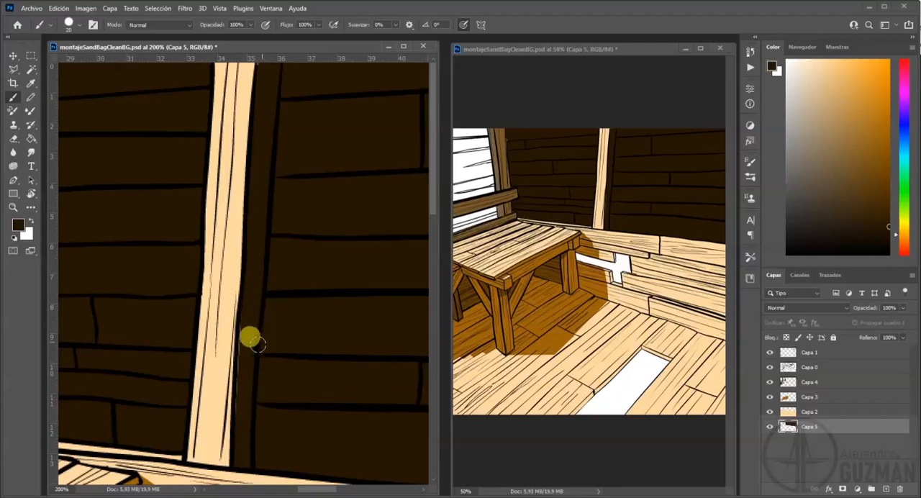
Erase the peach overspill along the edge of the central light post on Capa 2.
click(809, 415)
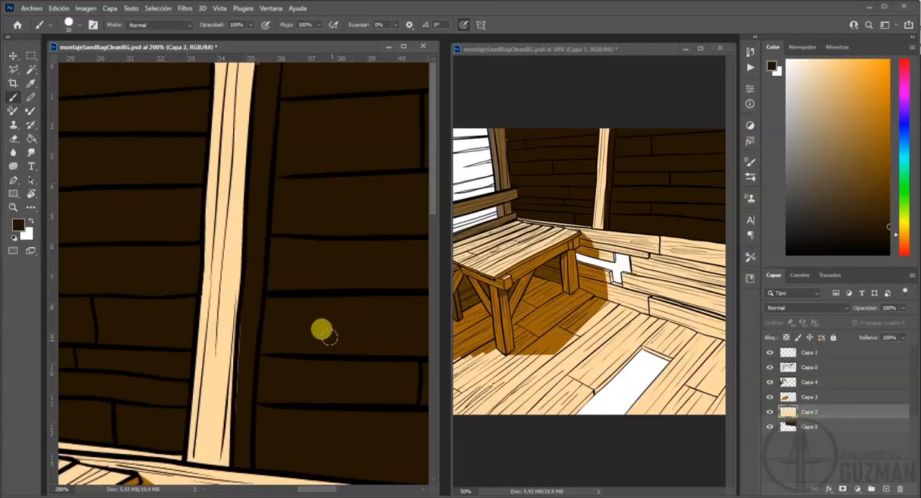
key(e)
drag(241, 356, 257, 374)
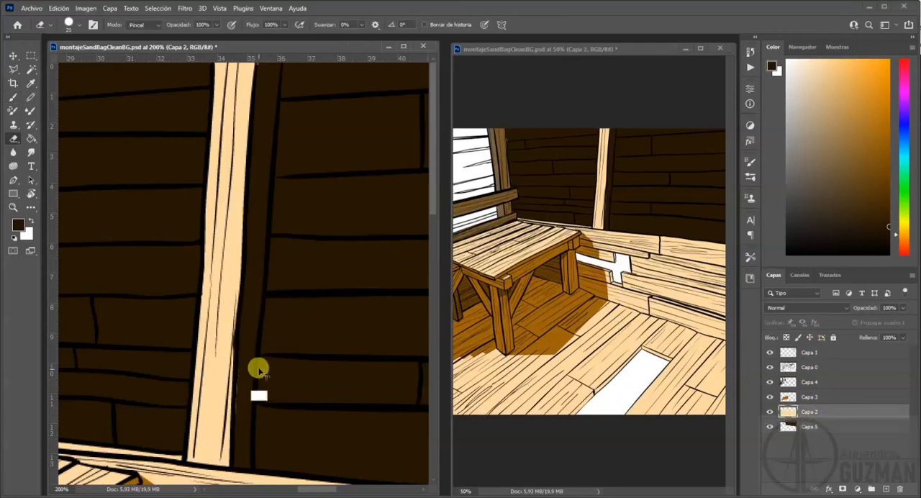
key(ctrl+z)
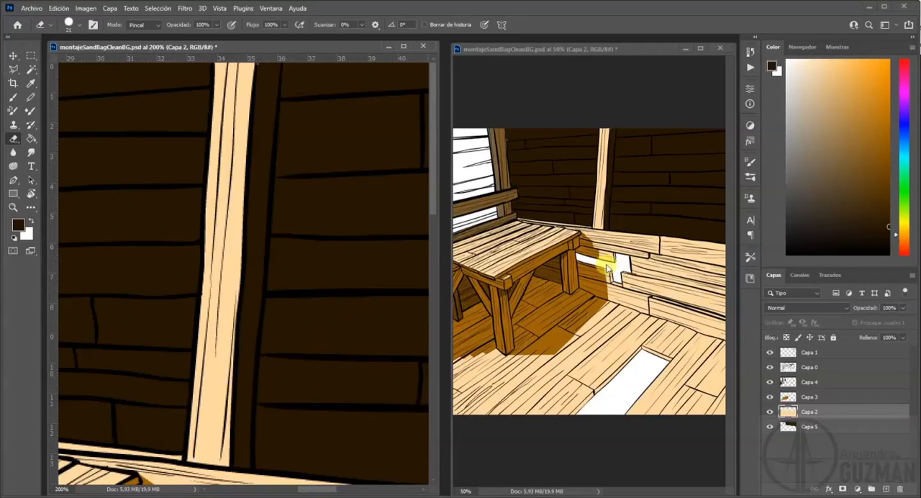
Erase the remaining peach overspill on Capa 2 beside the post near the colour samples and the shaded post behind the bench.
drag(280, 283, 65, 290)
mouse_move(424, 259)
mouse_down()
mouse_move(209, 261)
mouse_move(271, 258)
mouse_move(247, 281)
mouse_up()
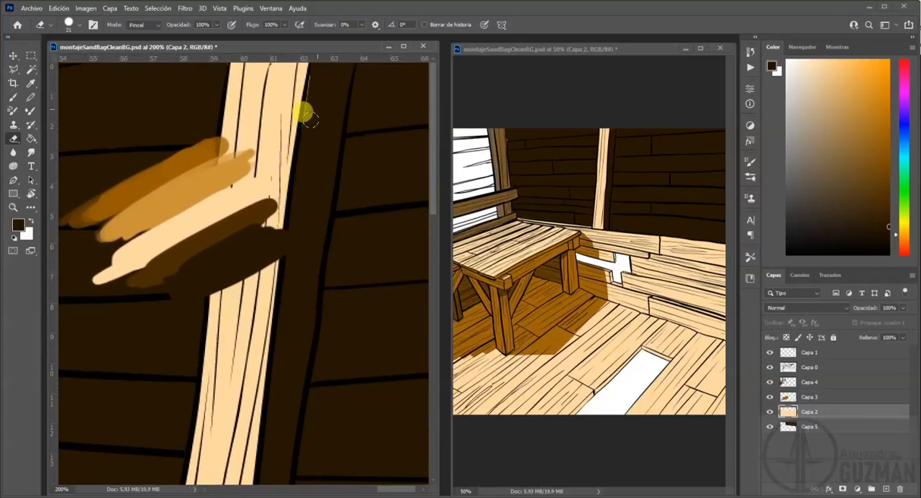
drag(358, 159, 240, 279)
drag(304, 160, 290, 208)
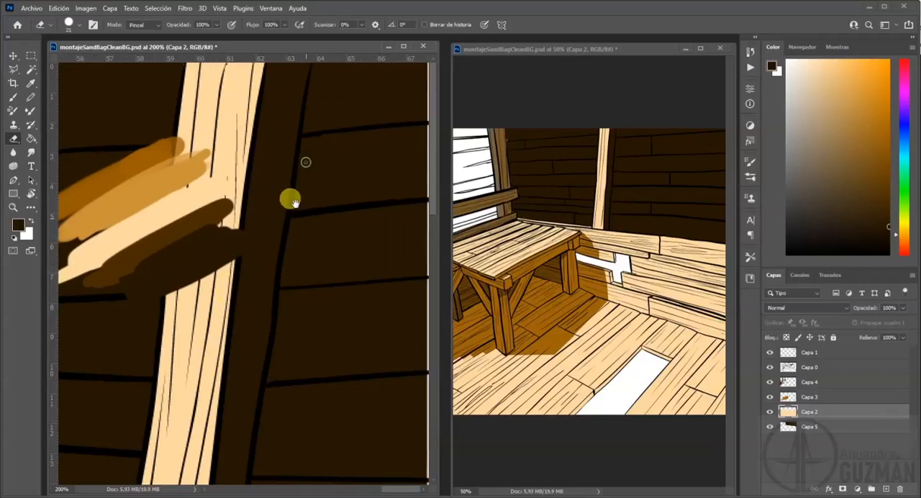
drag(249, 357, 352, 309)
drag(224, 318, 278, 260)
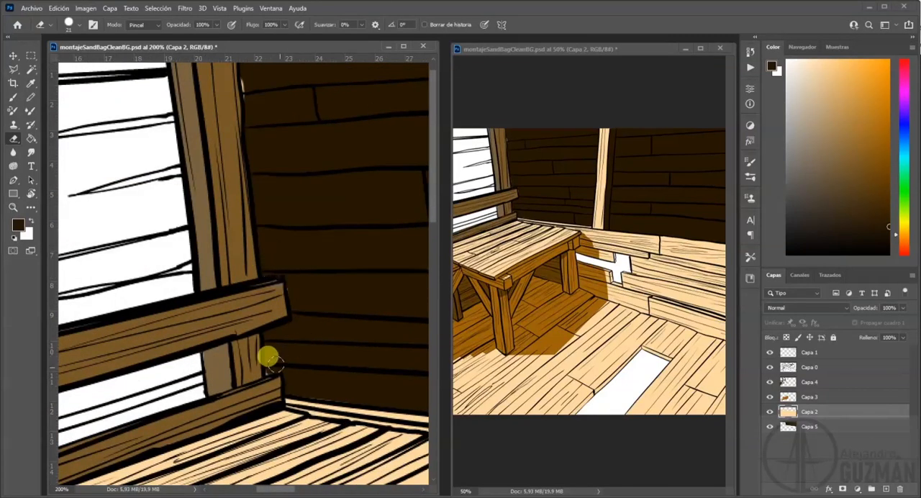
drag(309, 200, 304, 222)
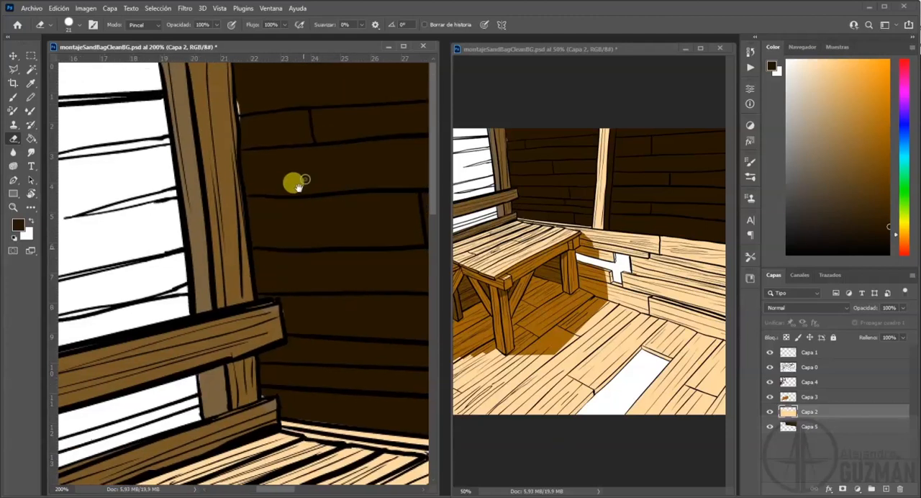
Try to touch up the shaded post behind the bench with the sampled orange-brown on Capa 4 and Capa 3.
click(809, 426)
key(b)
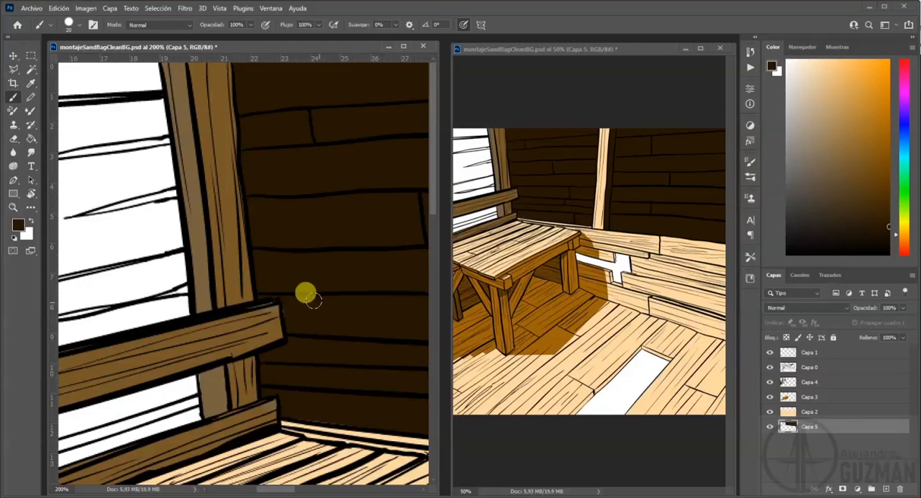
click(797, 400)
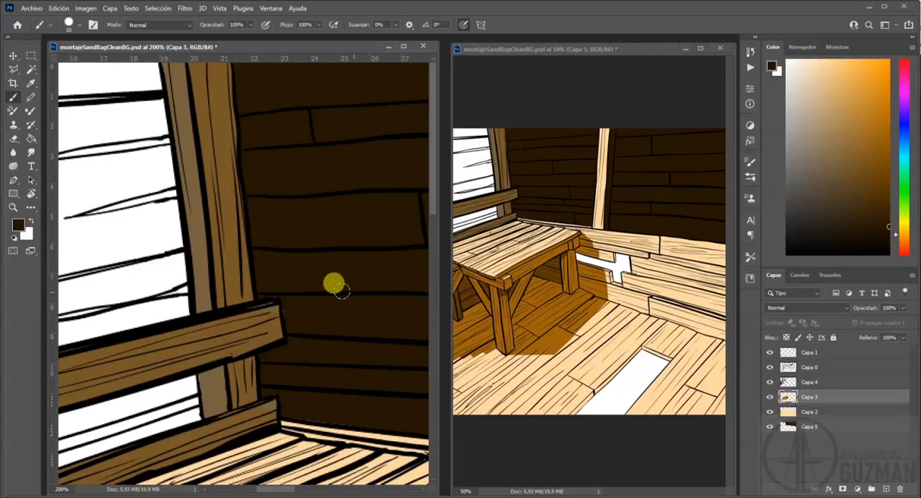
click(809, 382)
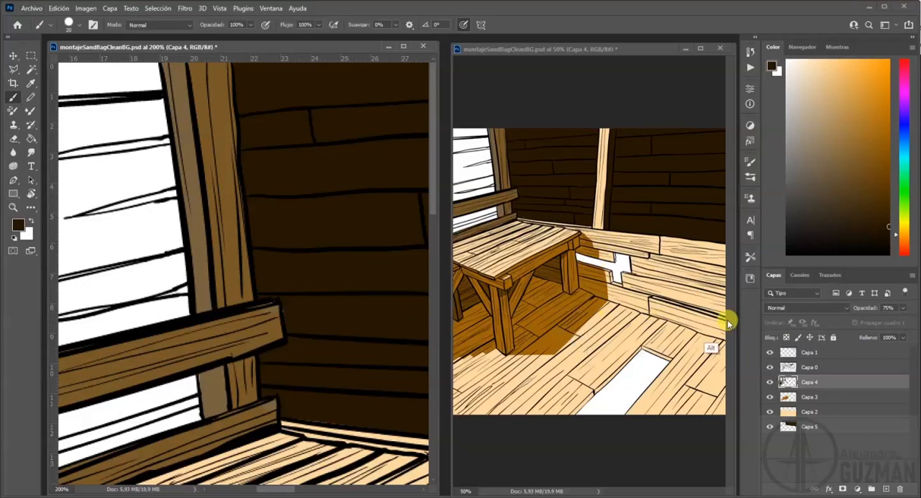
drag(640, 260, 549, 270)
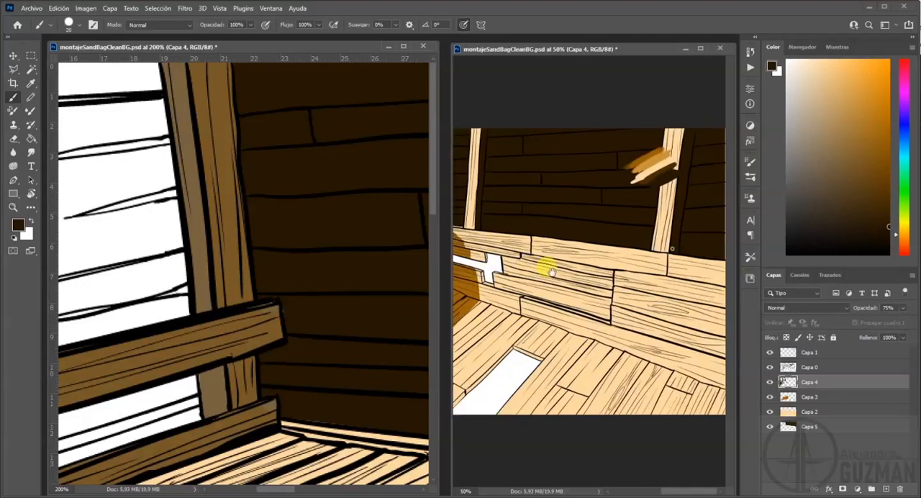
alt+click(651, 149)
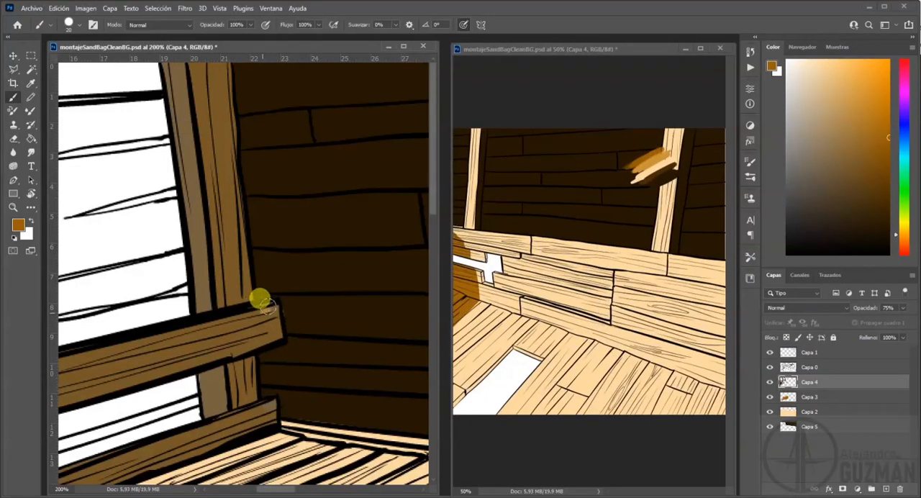
key(ctrl+z)
click(792, 396)
drag(246, 322, 261, 298)
key(ctrl+z)
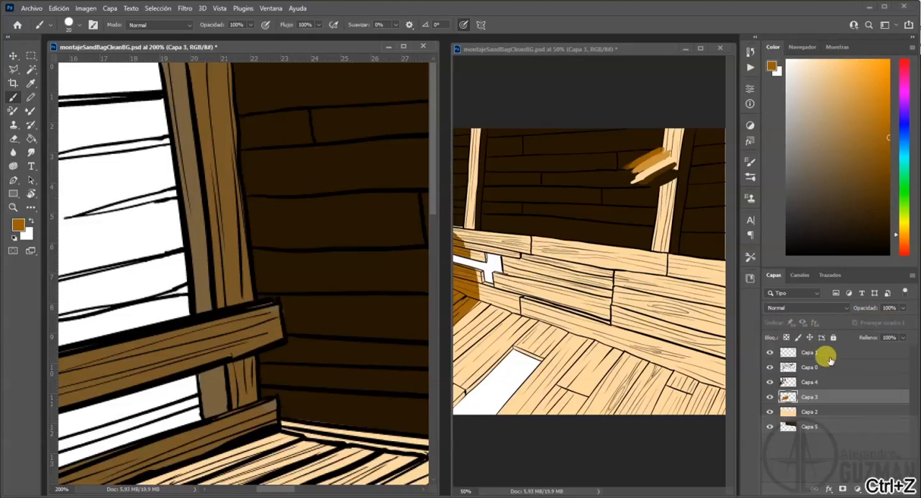
Select Capa 2 and sample the light peach from the colour swatches.
click(761, 382)
click(770, 383)
click(792, 412)
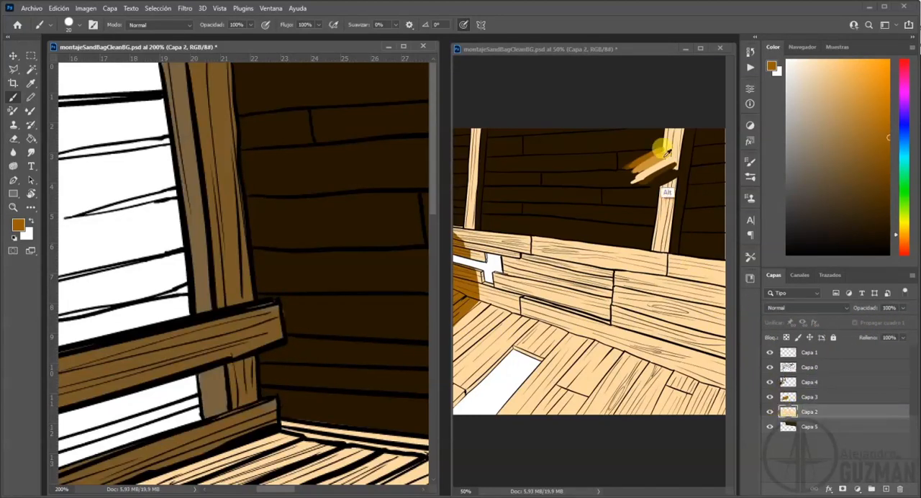
alt+click(655, 167)
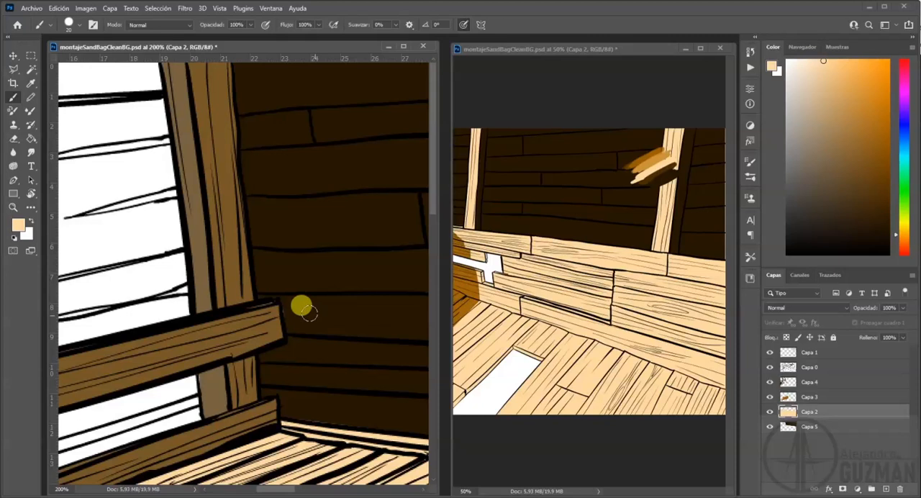
key(e)
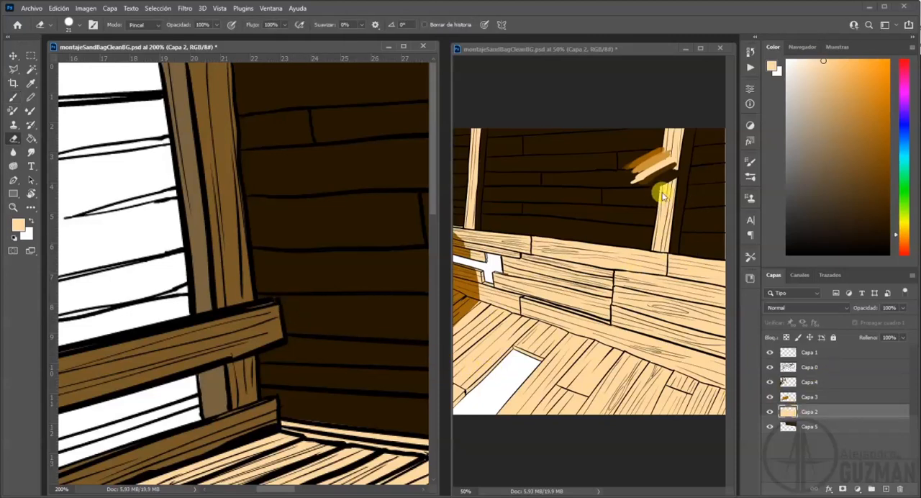
Add a new layer at the bottom of the stack beneath Capa 5 and set Capa 5's opacity to 78%.
click(886, 489)
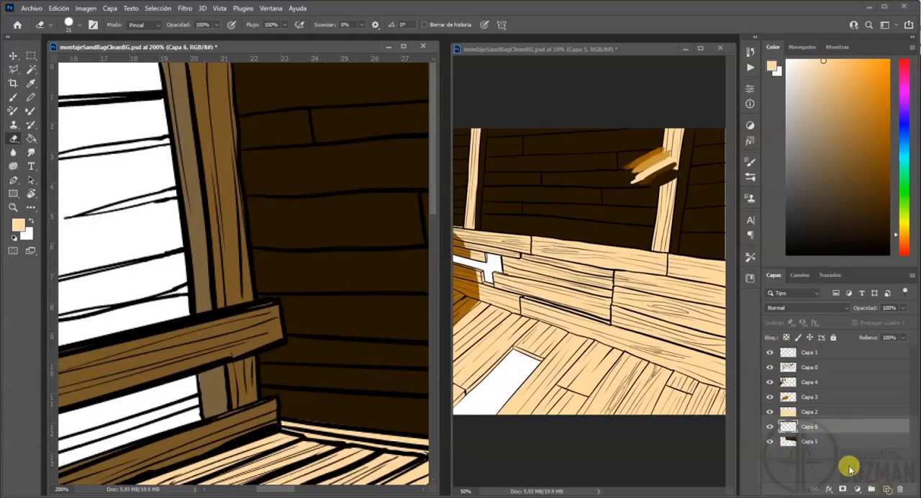
drag(818, 428, 819, 444)
click(824, 426)
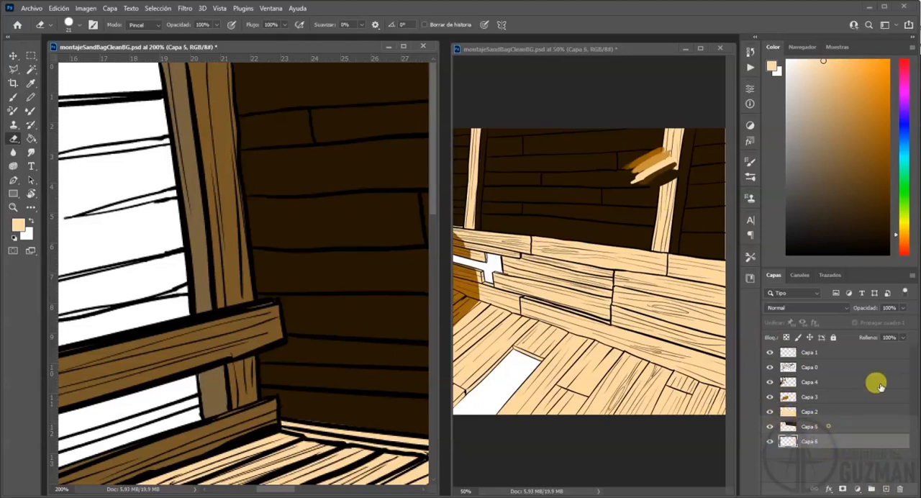
mouse_move(900, 308)
mouse_down()
mouse_move(876, 324)
mouse_move(891, 321)
mouse_up()
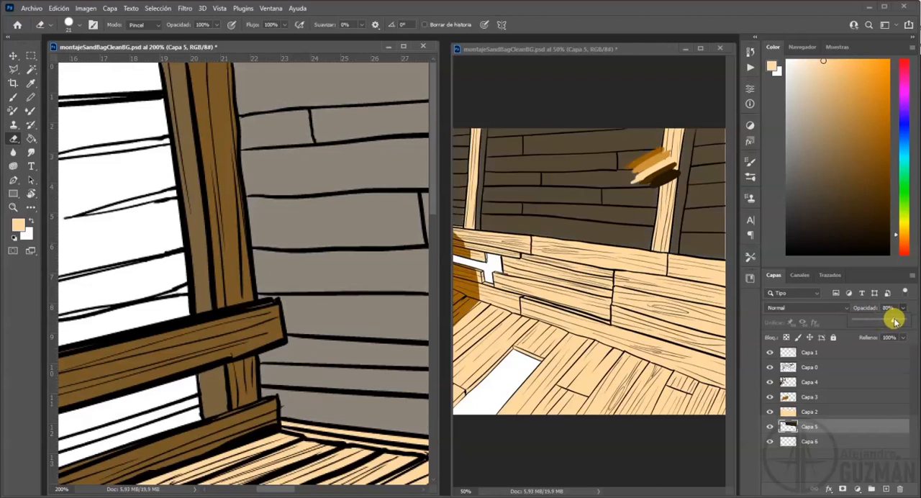
Fill the new bottom layer, Capa 6, entirely with white.
click(817, 437)
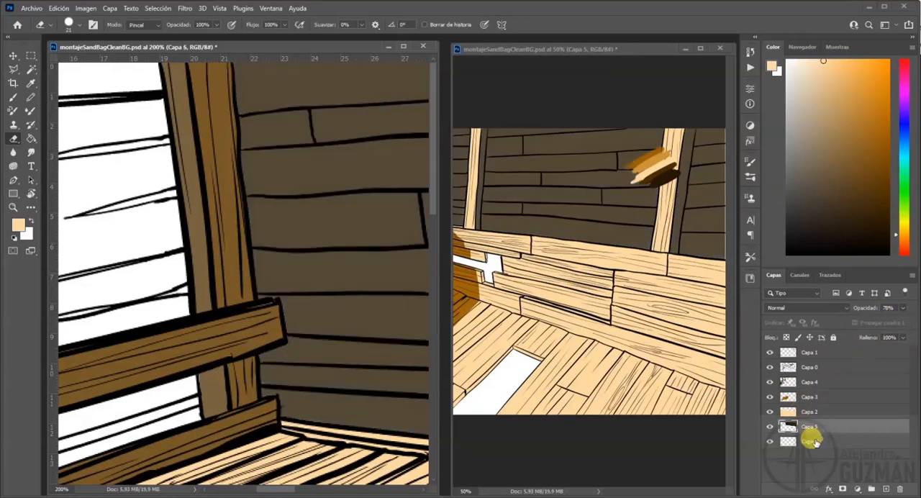
click(816, 439)
click(31, 221)
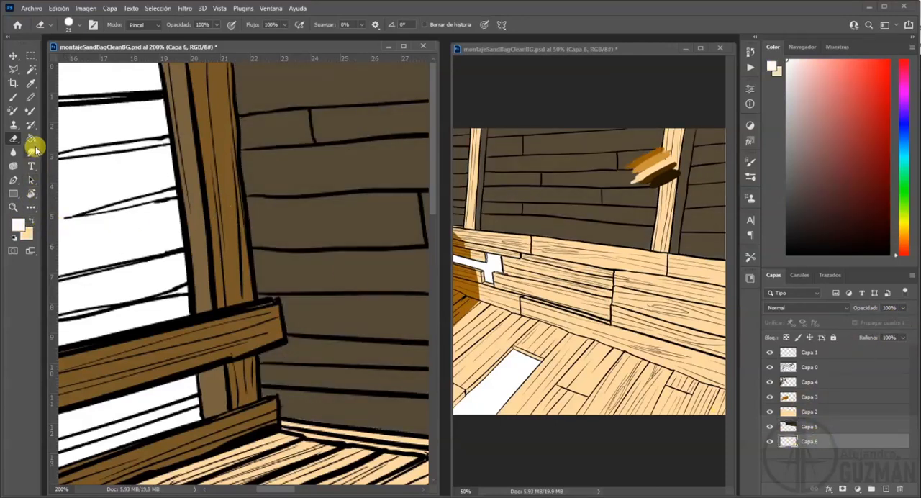
click(31, 138)
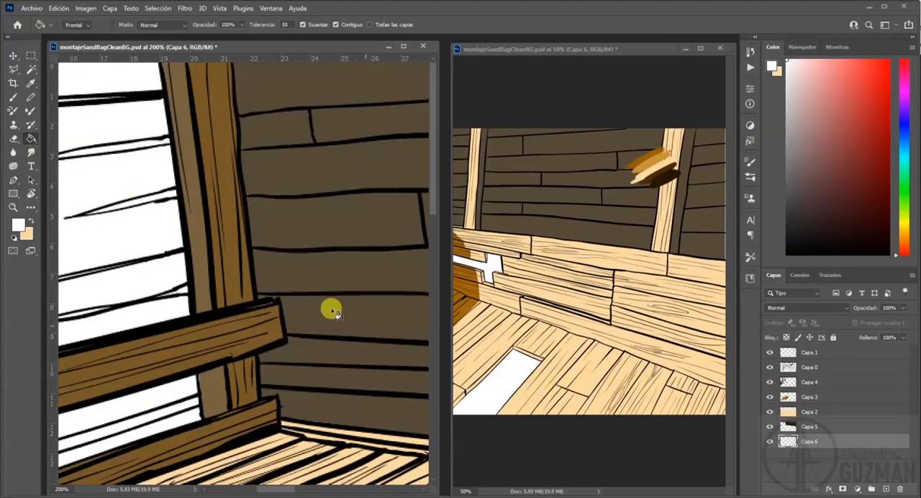
click(115, 234)
click(812, 443)
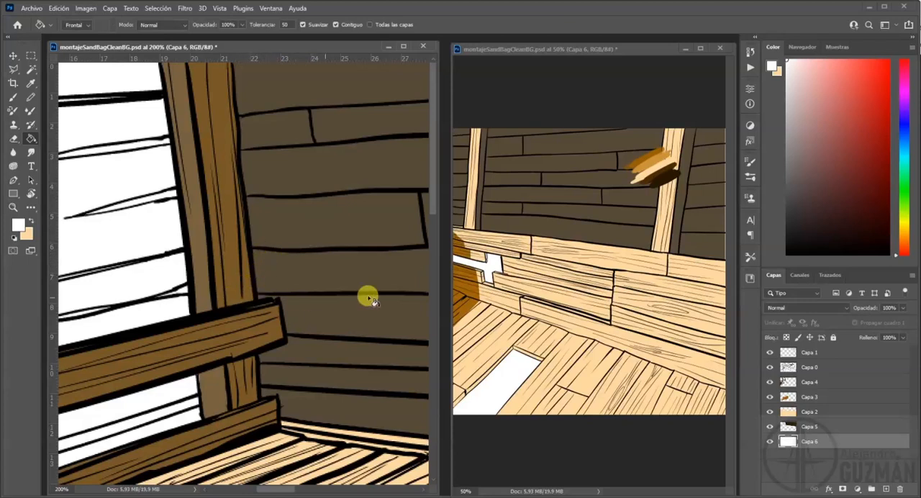
Add a new layer above Capa 5 and select the white gap in the plank wall with the Magic Wand on Capa 0.
click(820, 426)
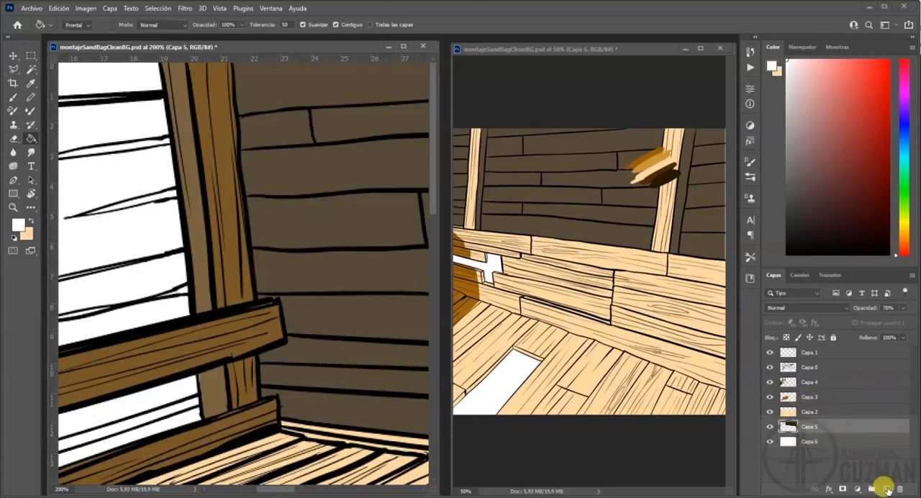
click(885, 488)
click(810, 367)
click(31, 70)
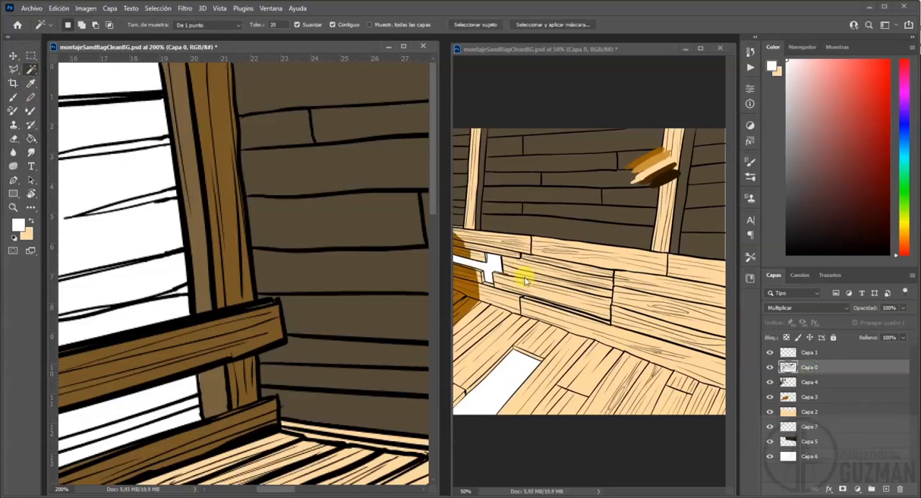
drag(334, 310, 181, 259)
drag(381, 317, 211, 185)
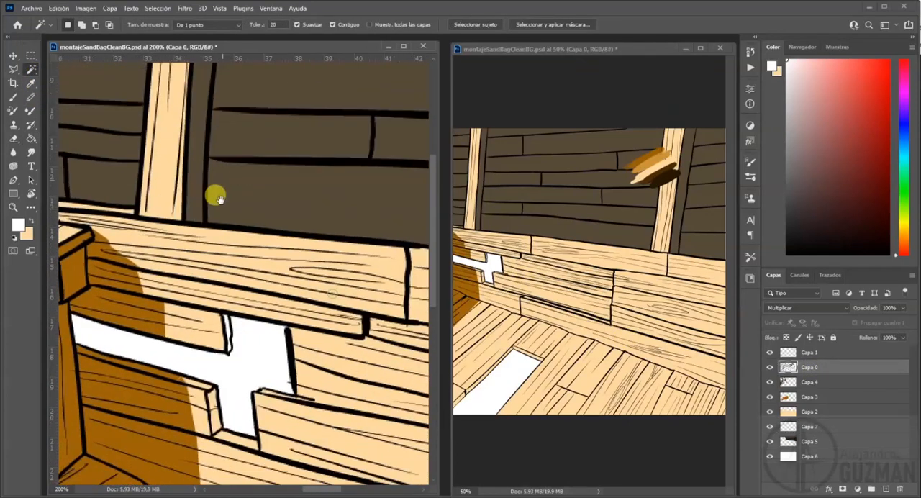
click(258, 350)
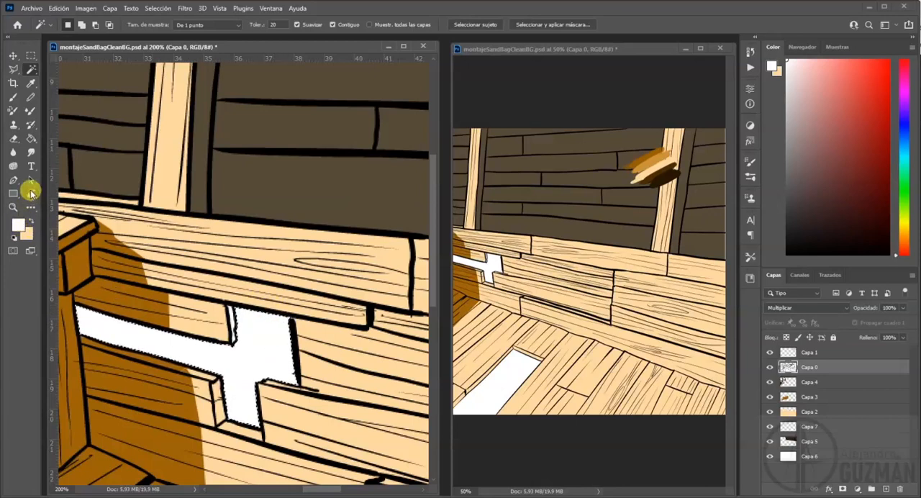
Fill the selected wall gap with the dark brown sampled from the colour swatches and clear the selection.
click(15, 96)
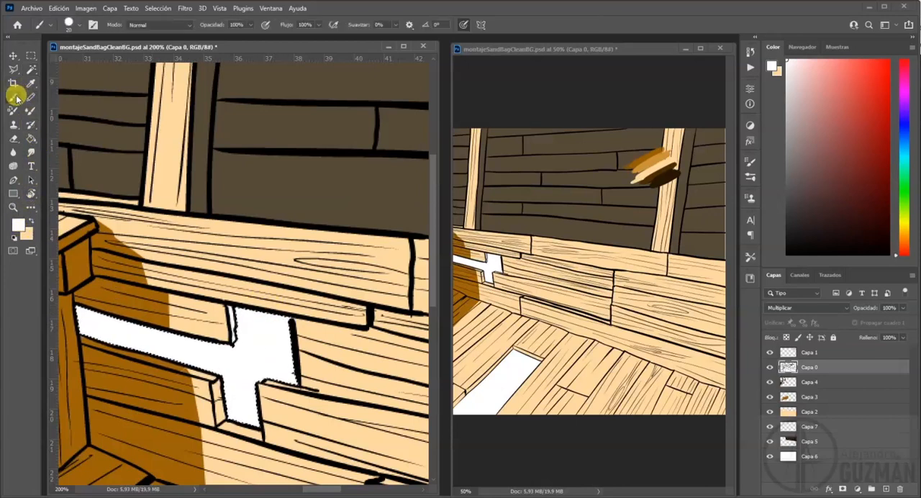
click(30, 139)
alt+click(682, 177)
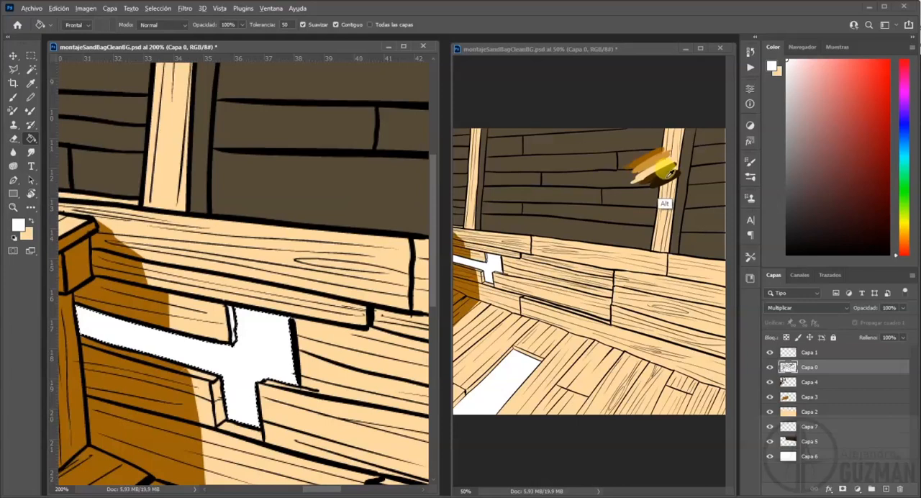
click(249, 349)
key(ctrl+d)
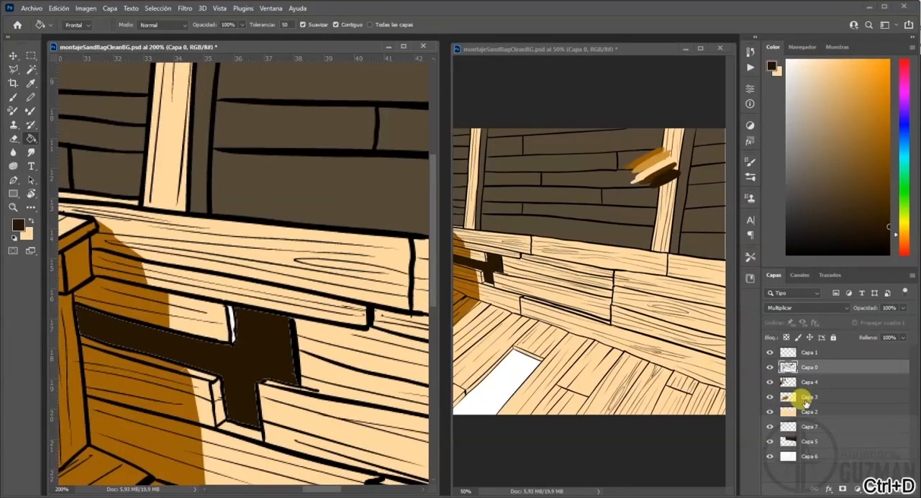
Paint the broken plank edges and the shadow border around the gap on Capa 3 with the sampled orange-brown.
click(777, 396)
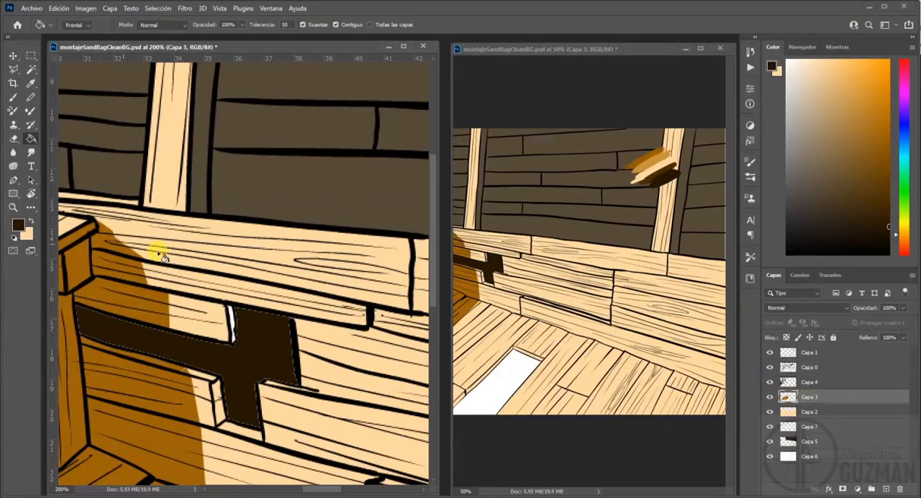
alt+click(644, 148)
key(ctrl+d)
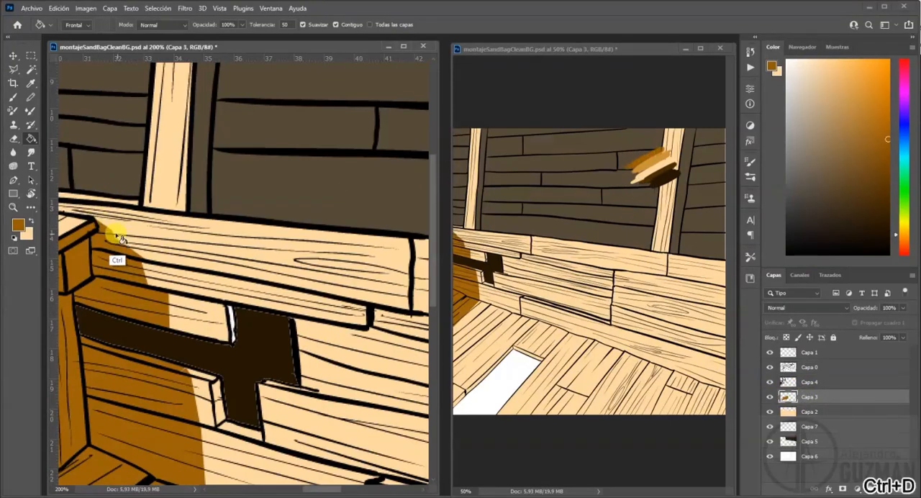
click(13, 96)
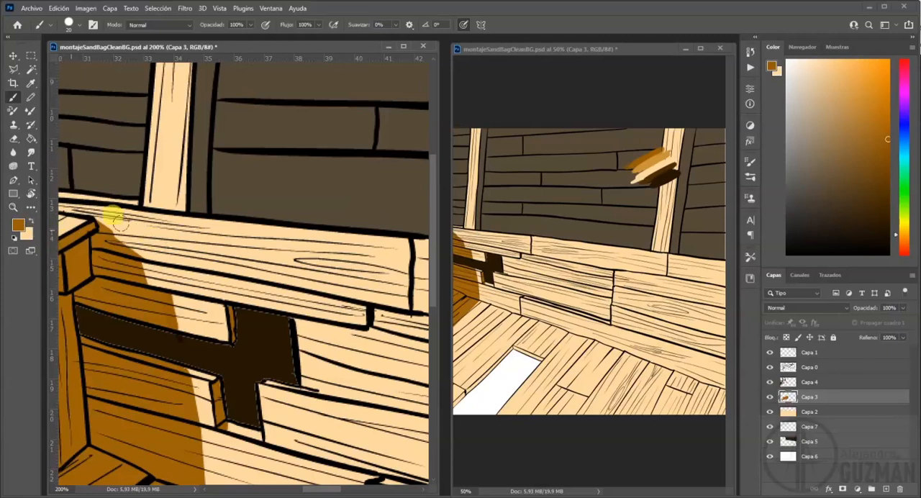
Try to paint the gap's inner edge with the sampled dark brown on Capa 7 and undo the strokes.
alt+click(673, 165)
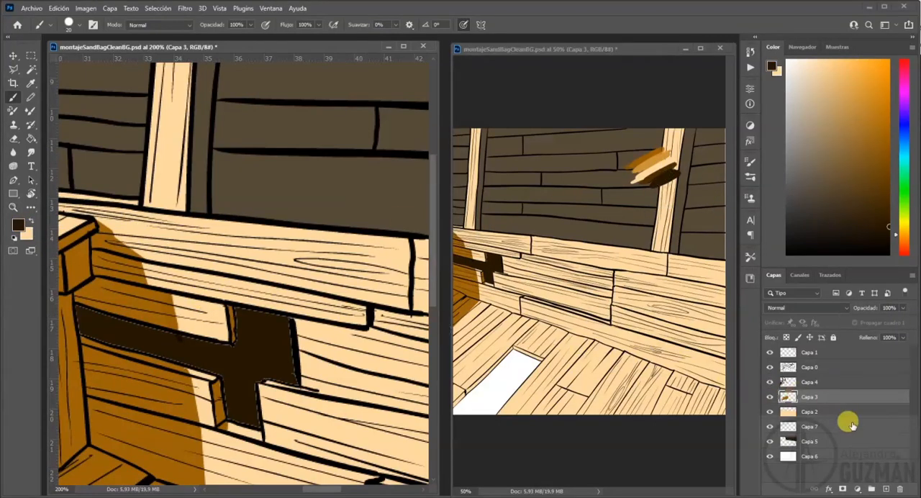
click(806, 427)
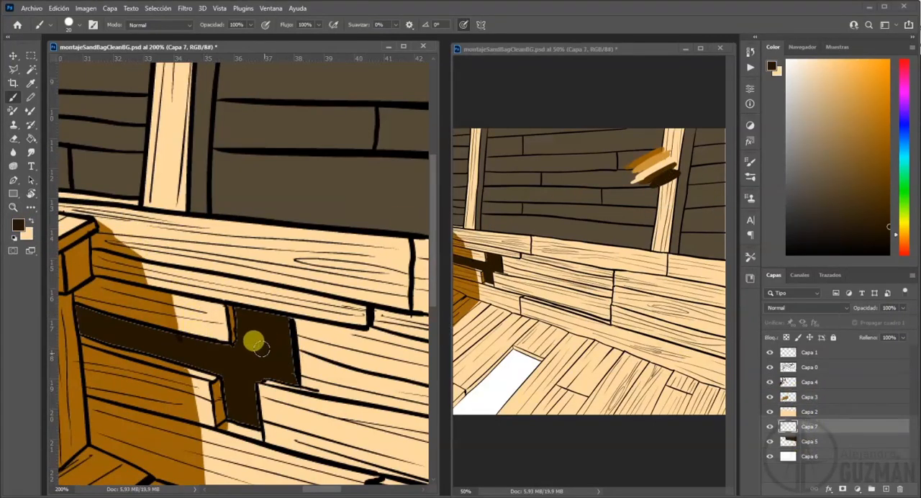
key(ctrl+z)
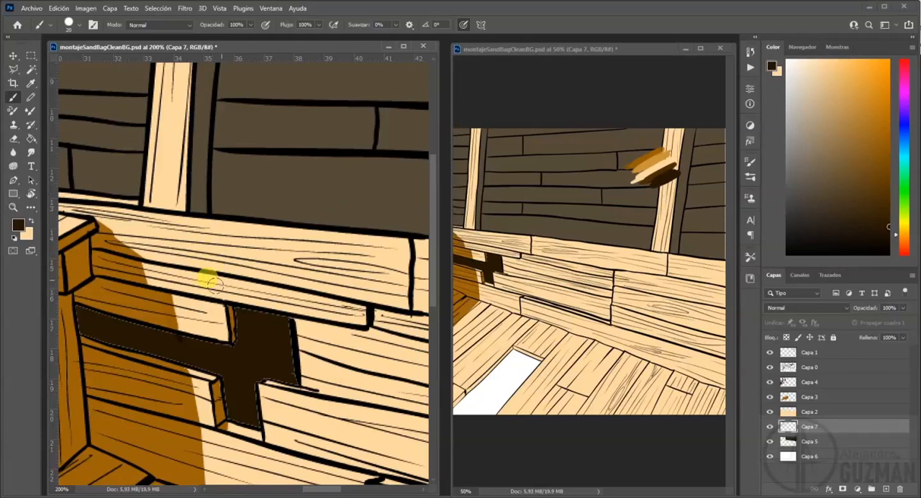
drag(246, 350, 241, 335)
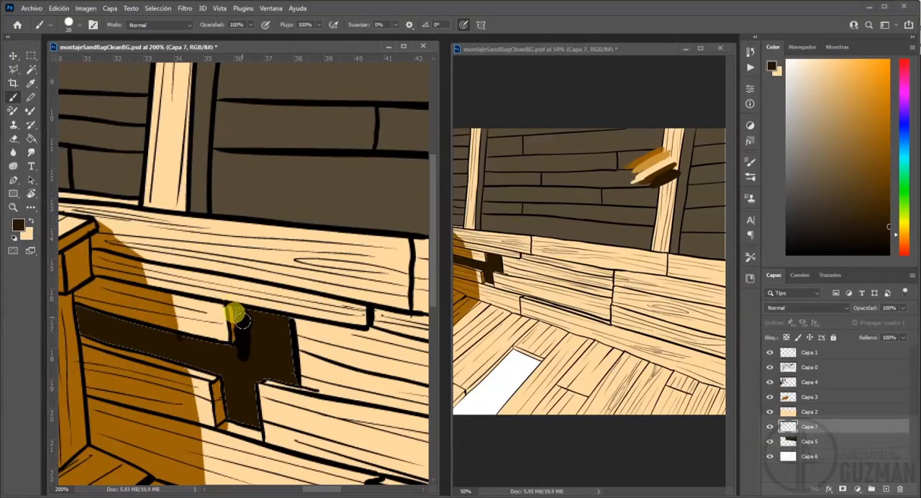
key(ctrl+z)
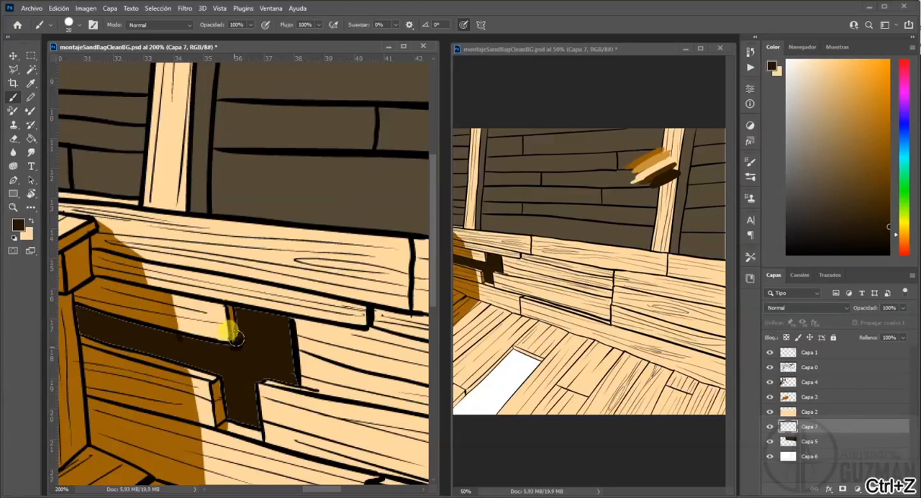
Undo the last brush strokes around the gap and redo them.
key(ctrl+z)
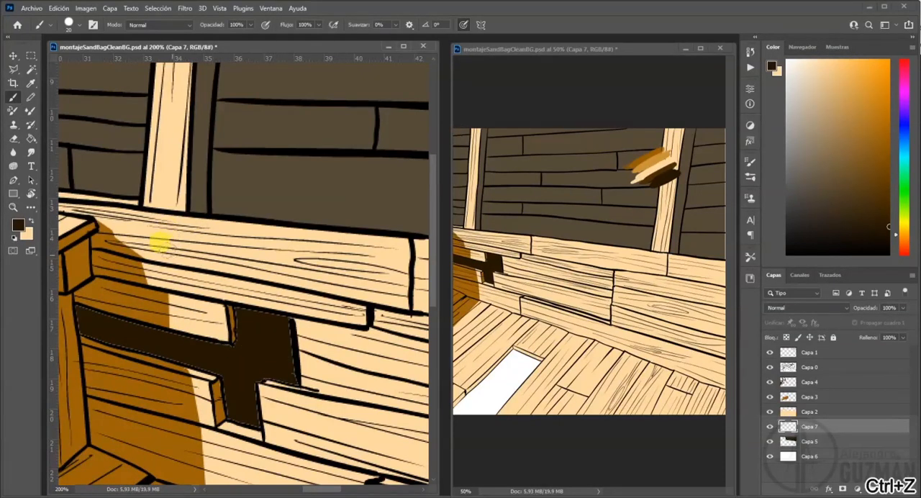
click(58, 8)
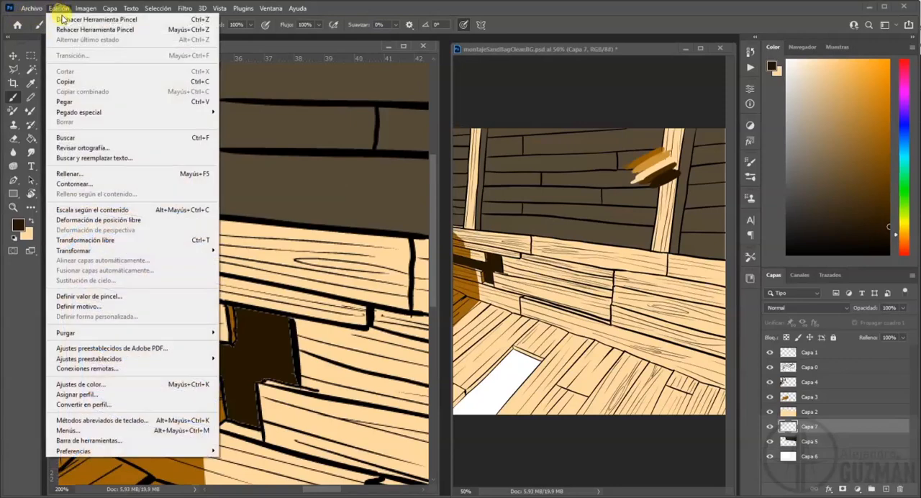
click(97, 31)
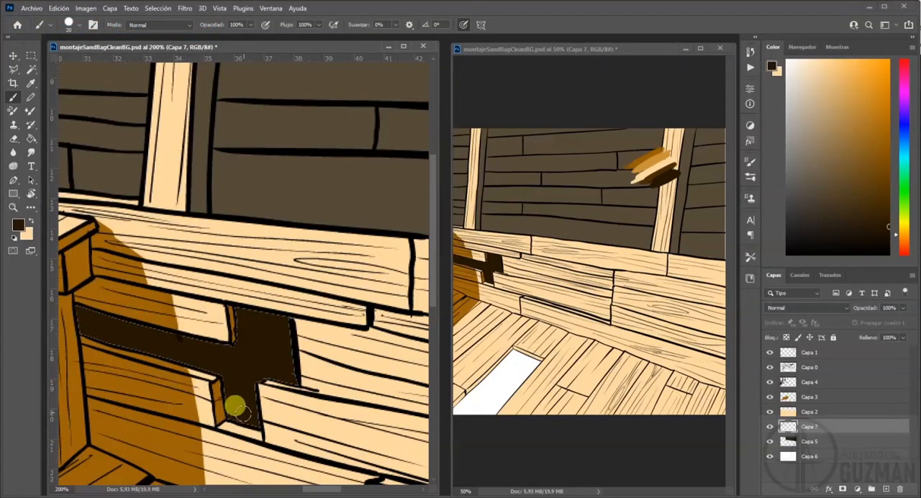
click(58, 7)
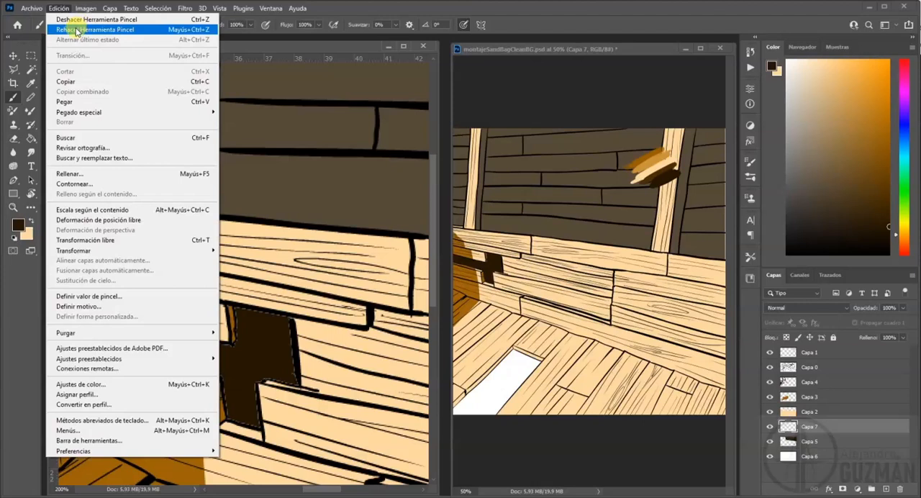
click(76, 30)
Toggle the layers' visibility one by one to identify which layer holds the dark gap fill and the surrounding shading.
click(769, 441)
click(769, 440)
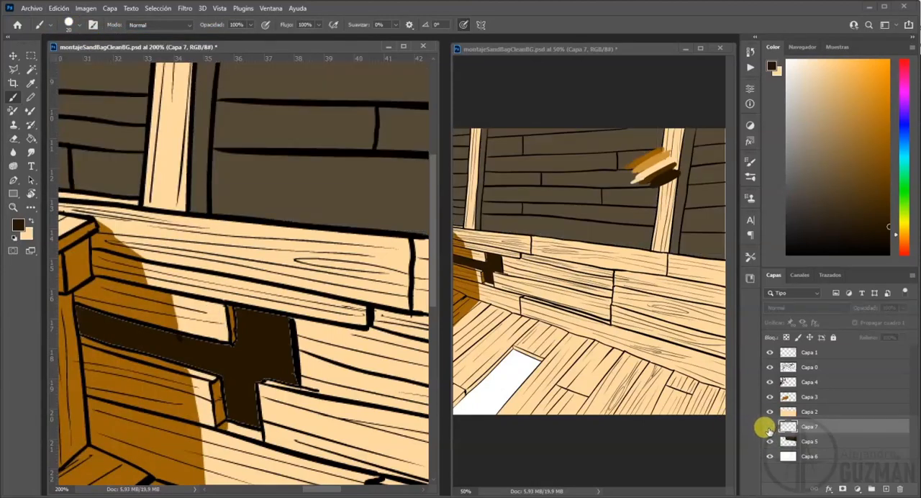
click(770, 426)
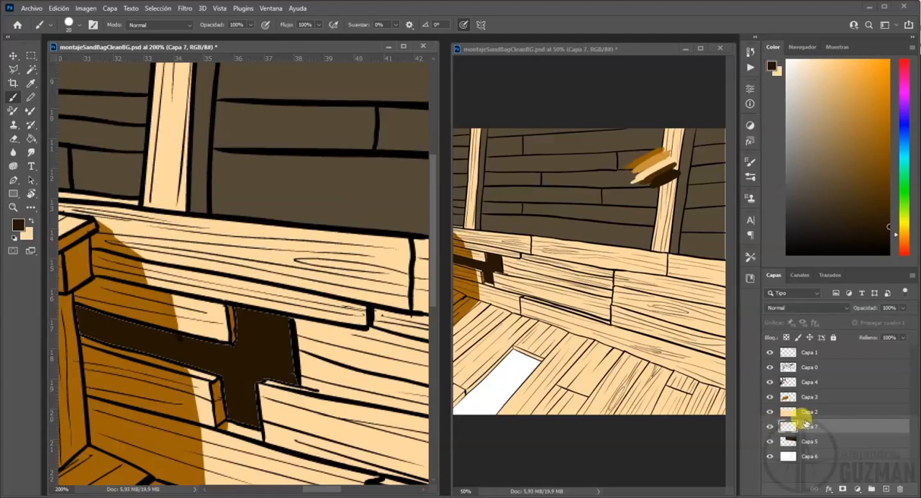
click(801, 412)
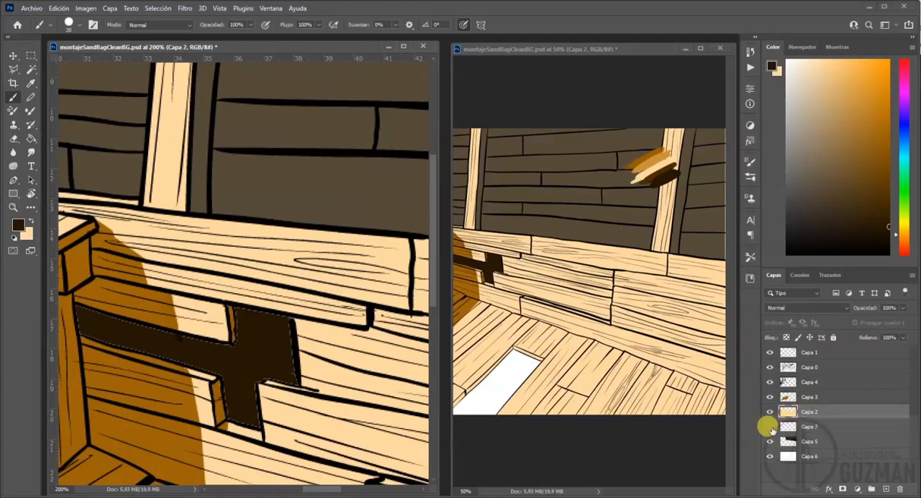
click(804, 425)
click(808, 399)
click(770, 399)
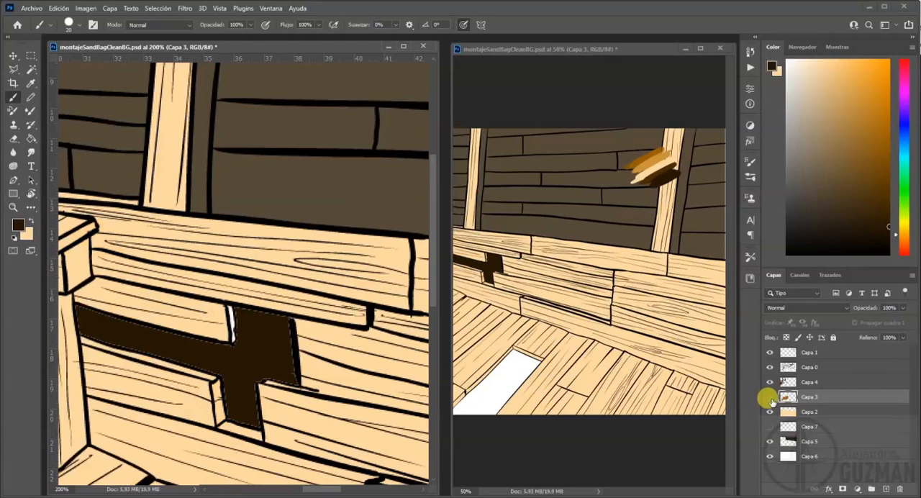
click(770, 398)
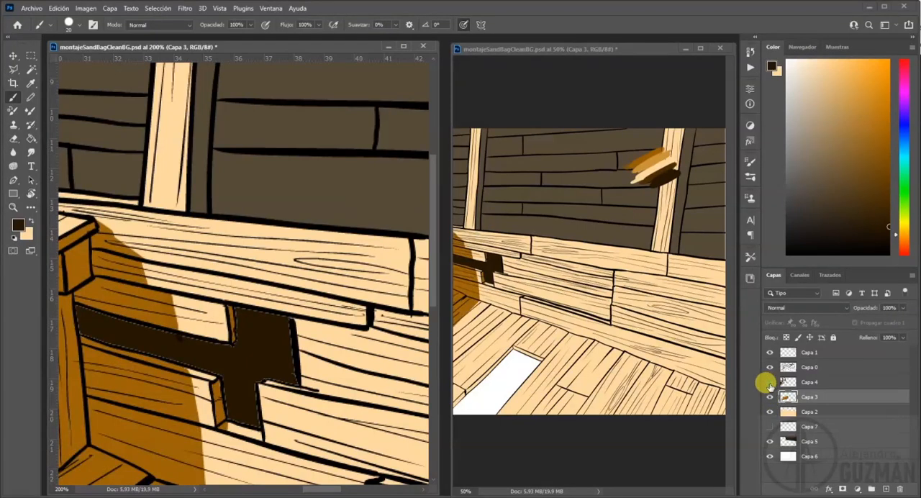
click(770, 352)
click(770, 352)
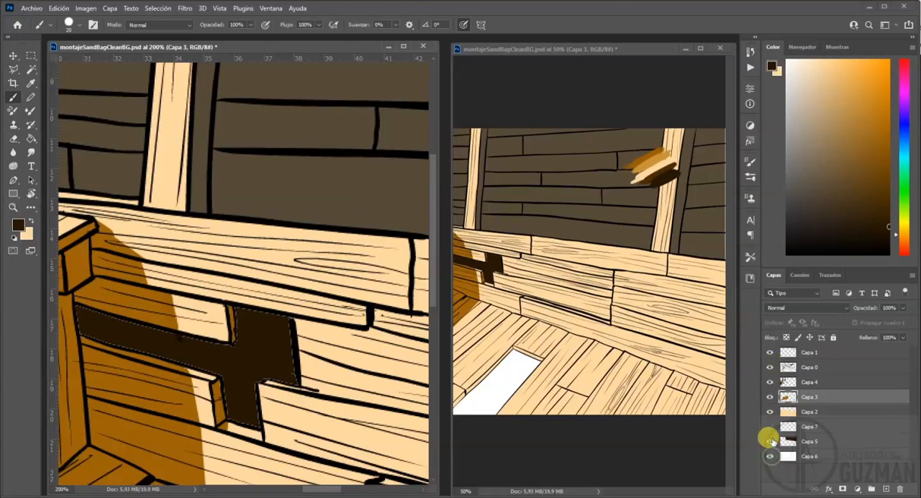
click(770, 441)
click(769, 441)
click(770, 412)
click(770, 411)
click(769, 396)
click(770, 397)
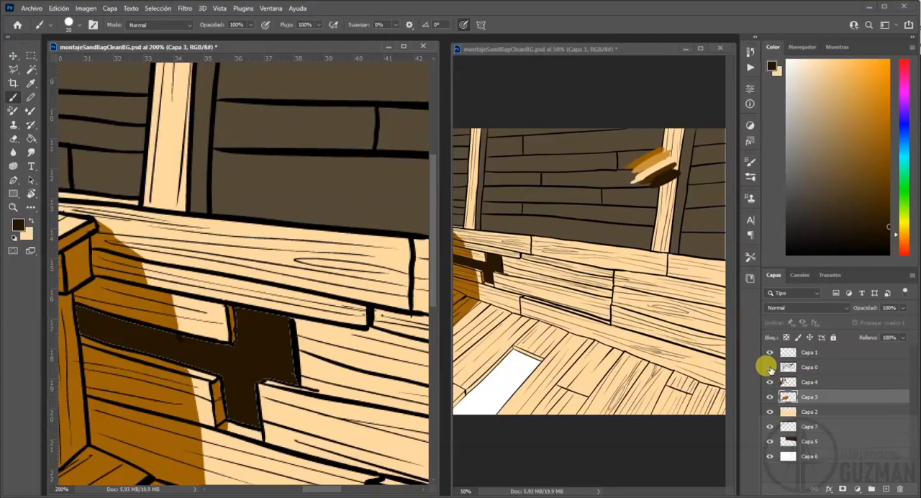
click(770, 367)
click(769, 368)
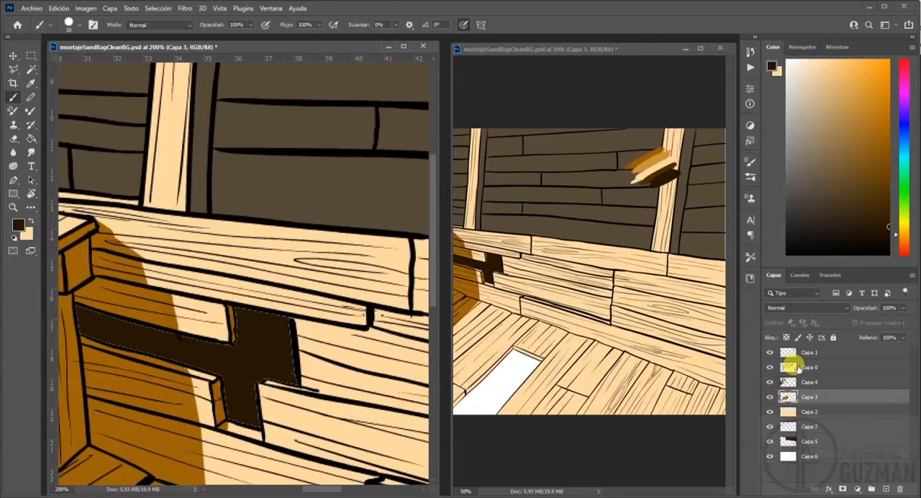
Select the dark gap fill on Capa 0 with the Magic Wand, cut it and paste it in place on Capa 7.
click(802, 368)
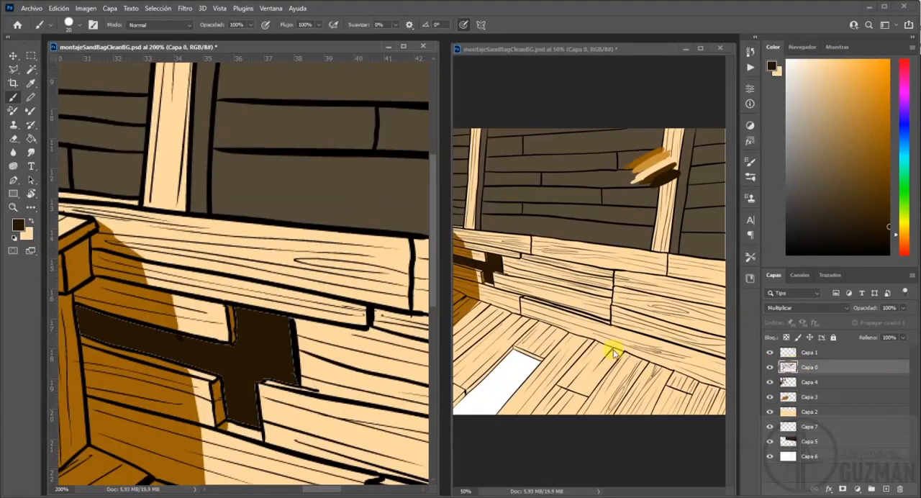
click(31, 69)
click(264, 338)
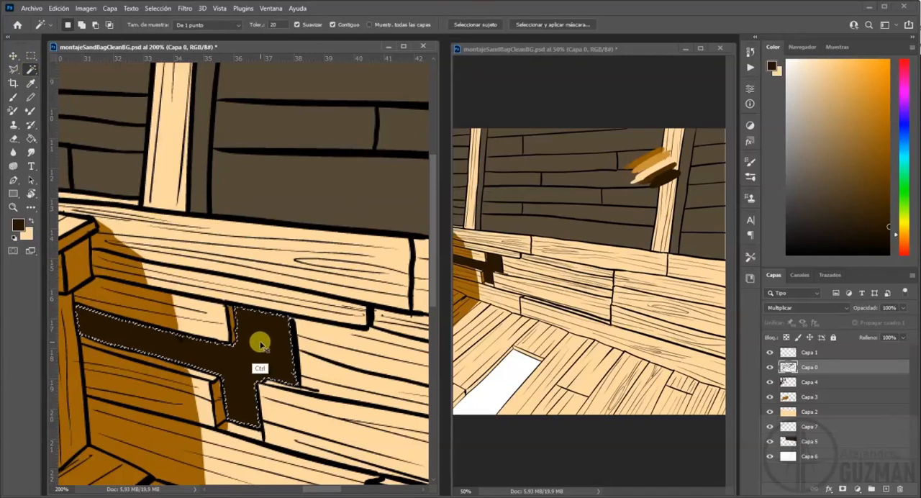
key(ctrl+x)
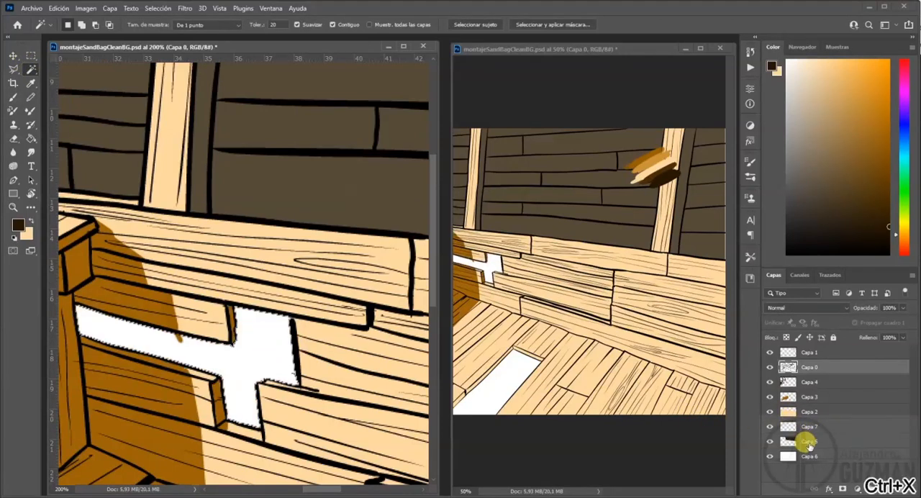
click(807, 442)
click(805, 427)
key(ctrl+shift+v)
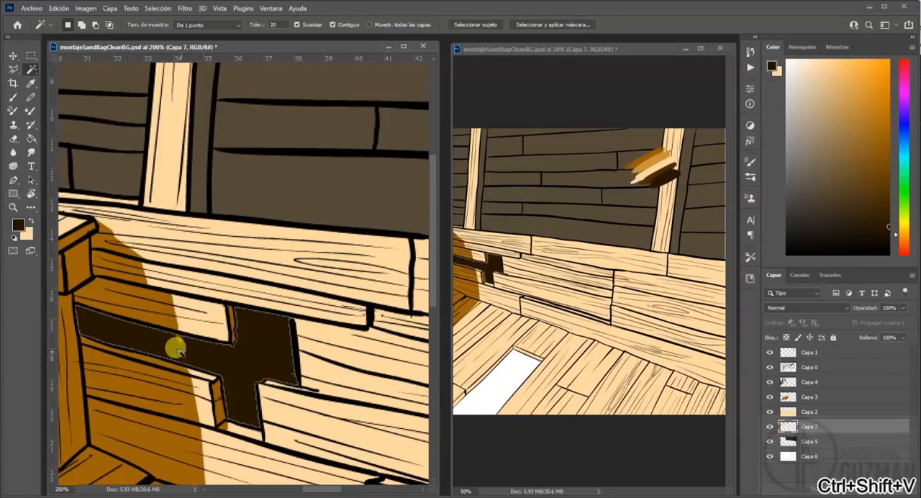
Erase the stray orange-brown spot overlapping the dark gap on Capa 3.
click(796, 396)
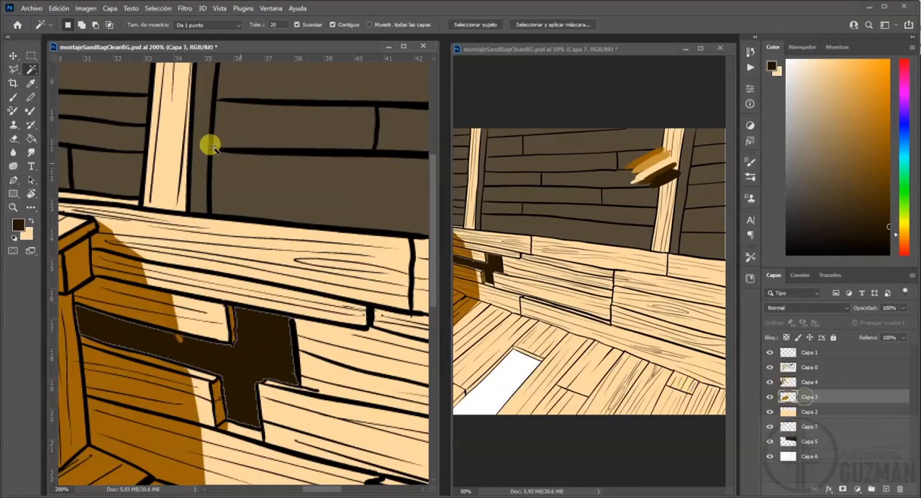
key(e)
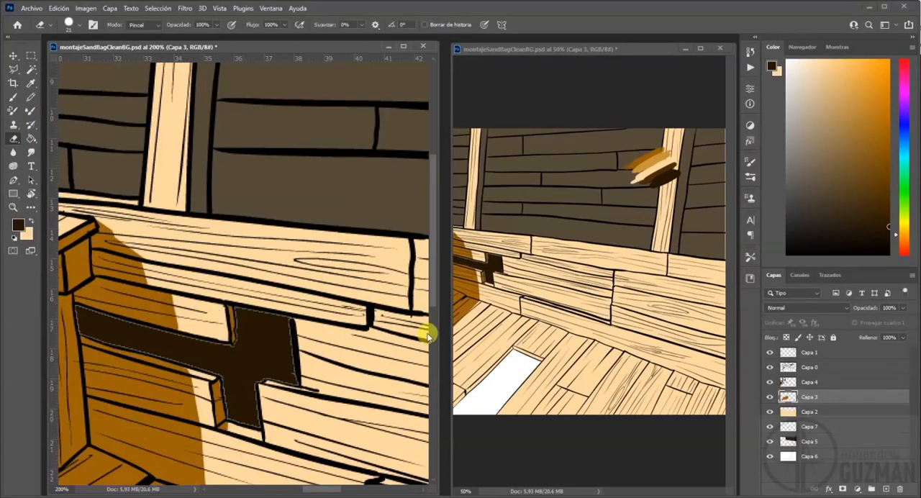
Paint dark brown over the wall gap's edge beside the broken plank end on Capa 7 and clear the selection.
click(810, 428)
click(766, 428)
click(767, 428)
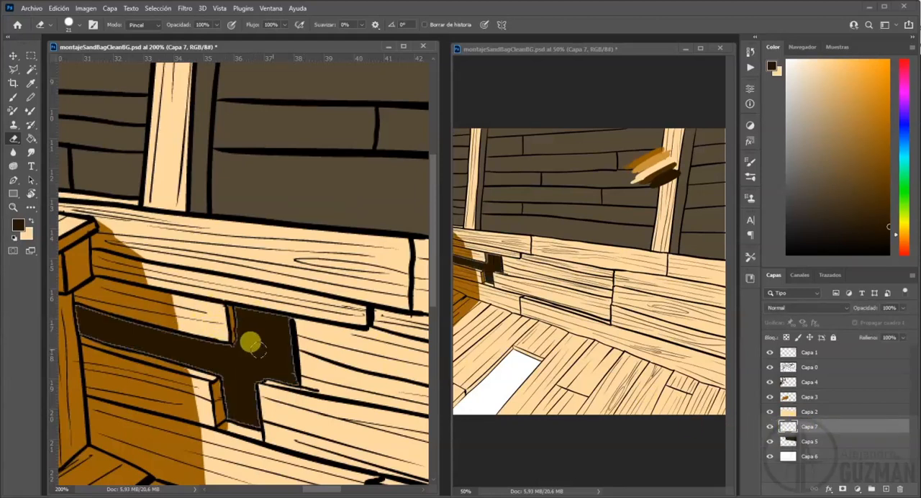
drag(240, 336, 241, 330)
key(ctrl+z)
key(b)
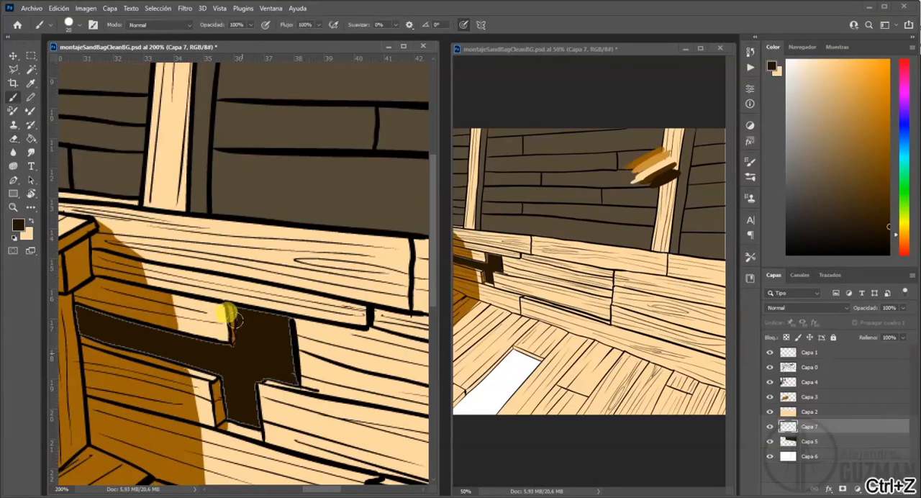
mouse_move(250, 311)
mouse_down()
mouse_move(279, 327)
mouse_move(280, 354)
mouse_move(285, 343)
mouse_move(288, 378)
mouse_move(252, 377)
mouse_move(252, 419)
mouse_move(228, 401)
mouse_move(219, 368)
mouse_move(78, 329)
mouse_move(76, 312)
mouse_move(88, 305)
mouse_move(225, 337)
mouse_up()
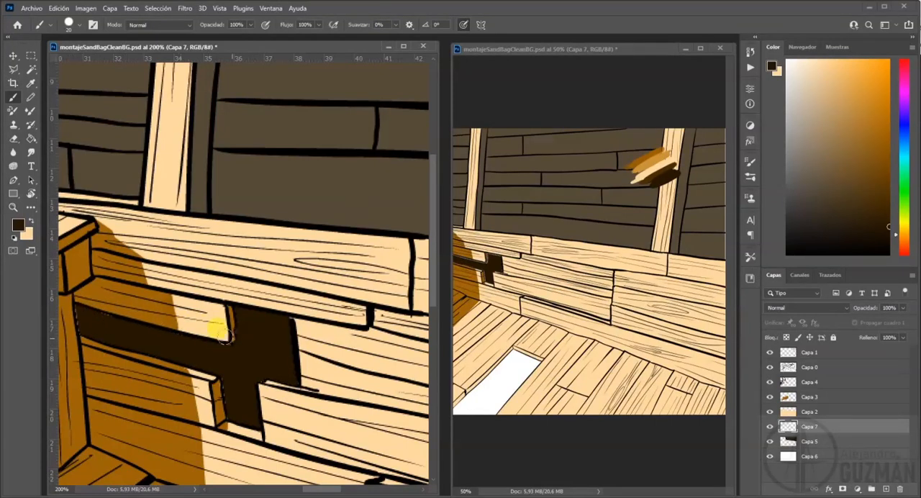
Try to erase the brown shading along the dark wall gap's edge on Capa 3, and undo the stroke.
click(787, 396)
key(e)
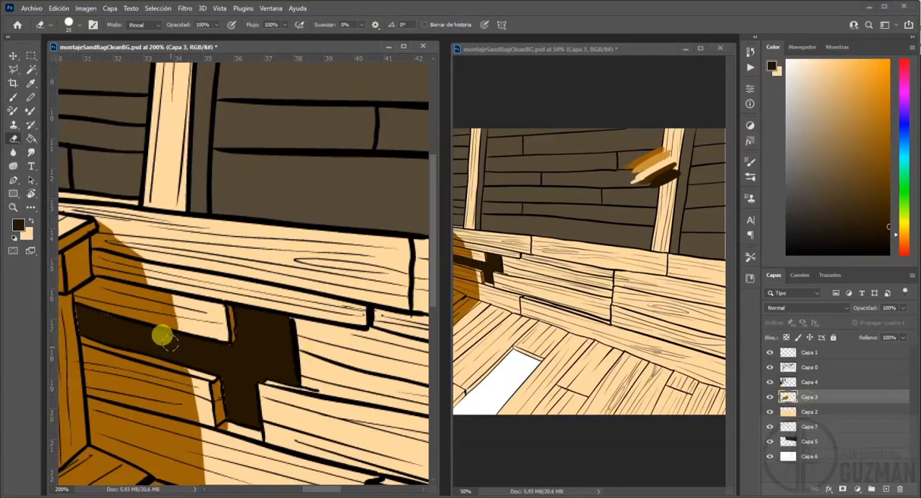
drag(231, 347, 82, 317)
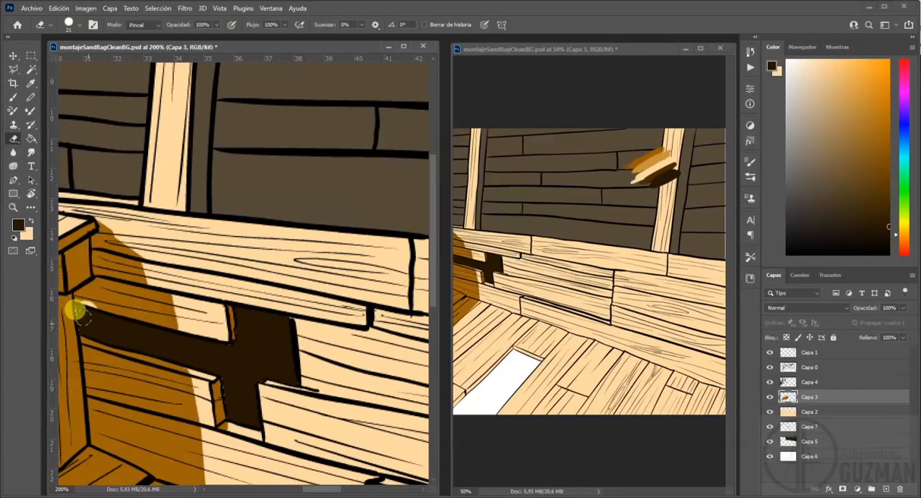
key(ctrl+z)
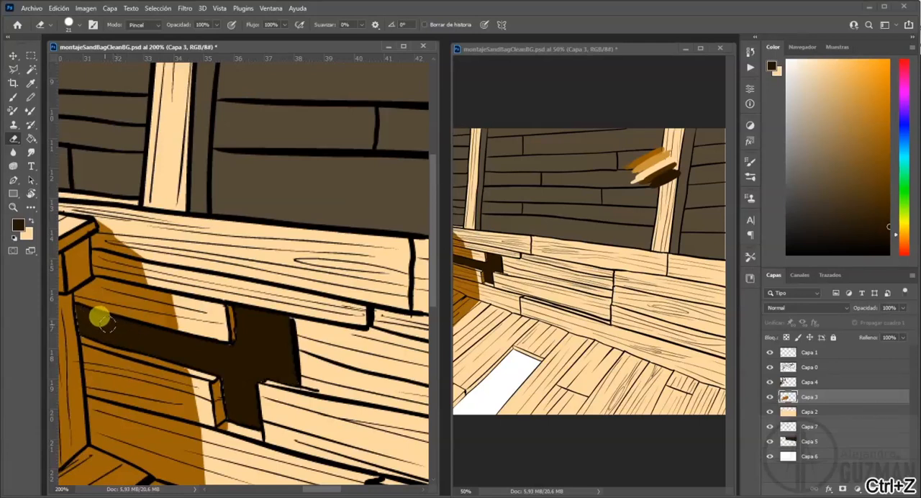
key(alt+e)
drag(276, 338, 268, 342)
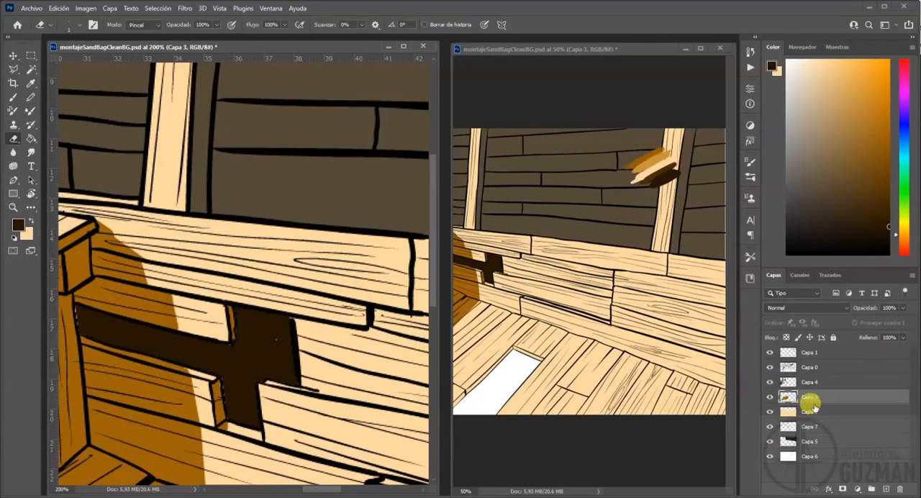
click(809, 427)
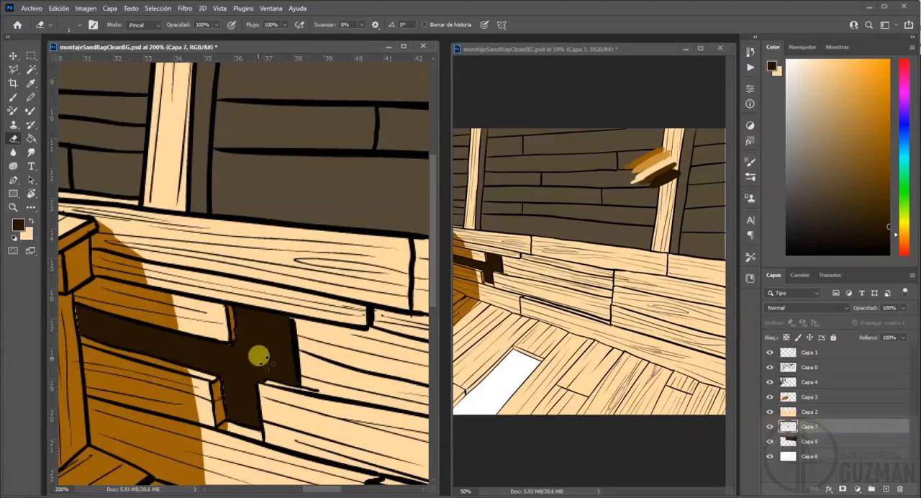
key(b)
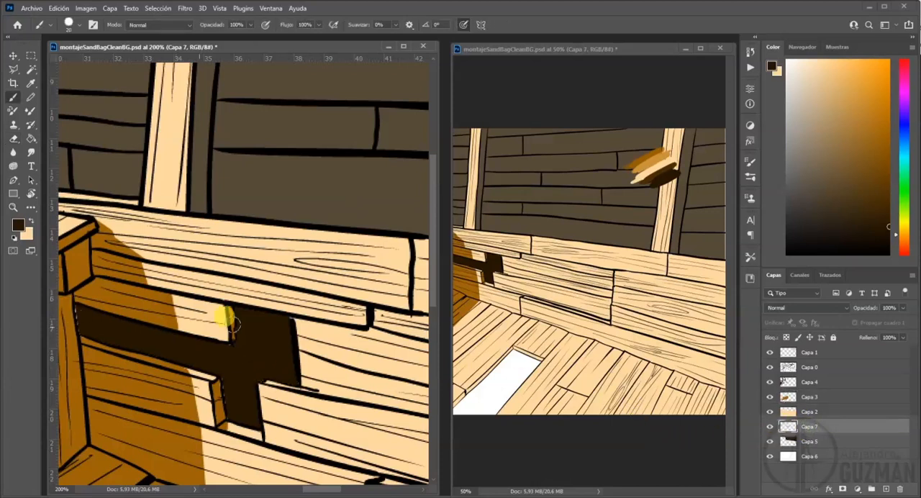
Retouch the outline around the dark wall gap with a smaller brush in the default black on Capa 0.
click(804, 370)
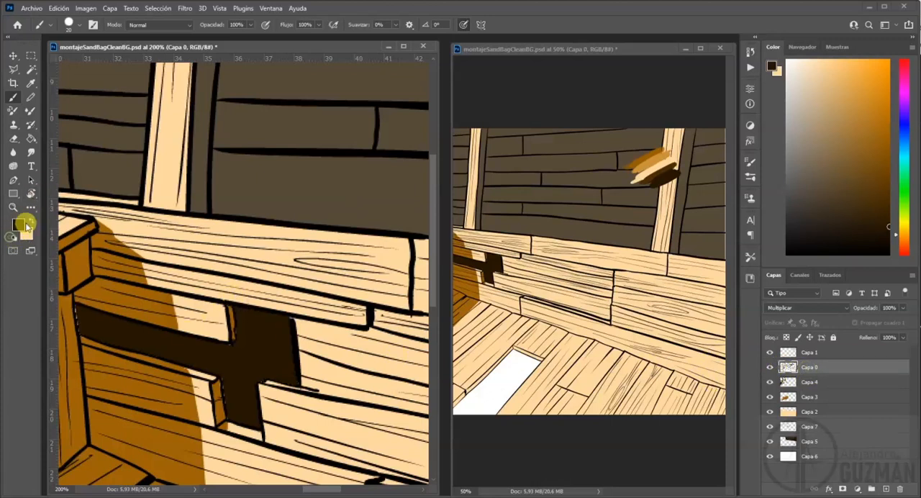
click(14, 237)
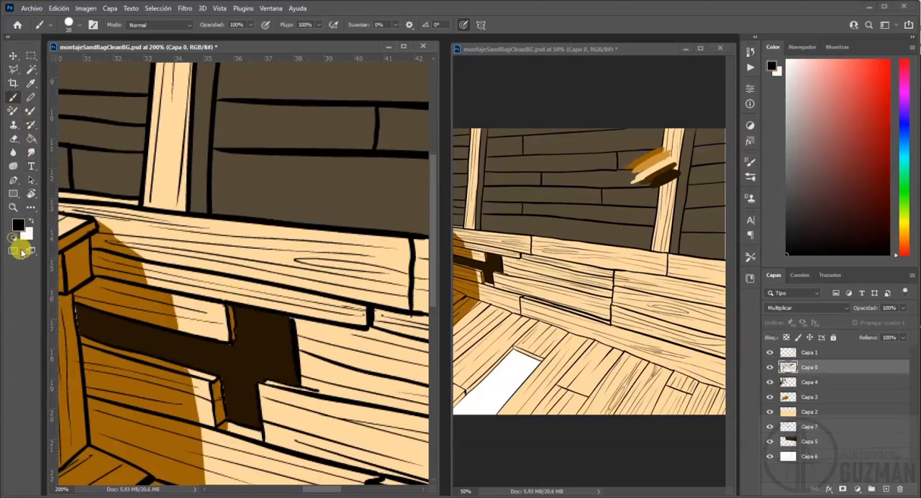
key(ctrl+plus)
key(ctrl+plus)
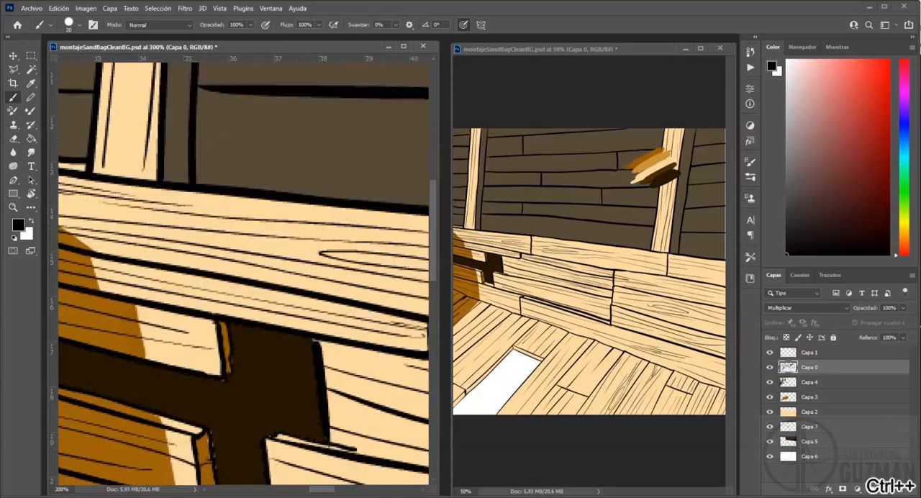
drag(224, 333, 298, 293)
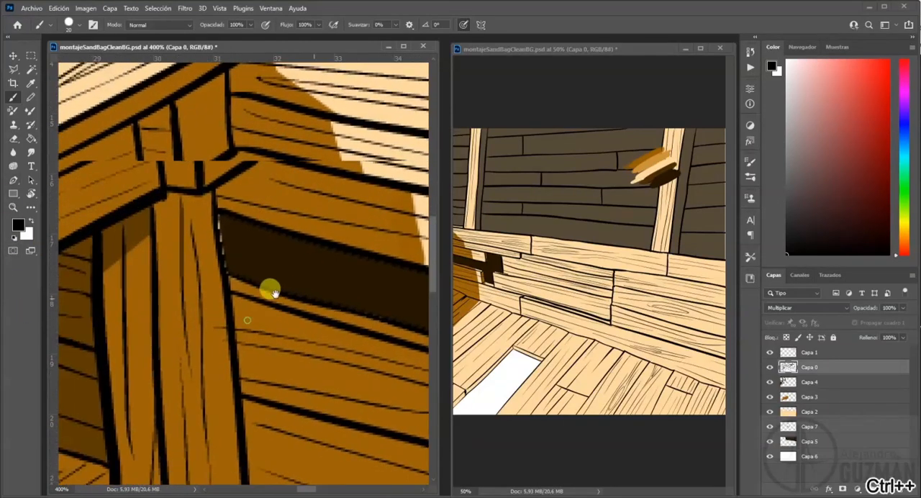
key(alt+e)
drag(292, 227, 277, 232)
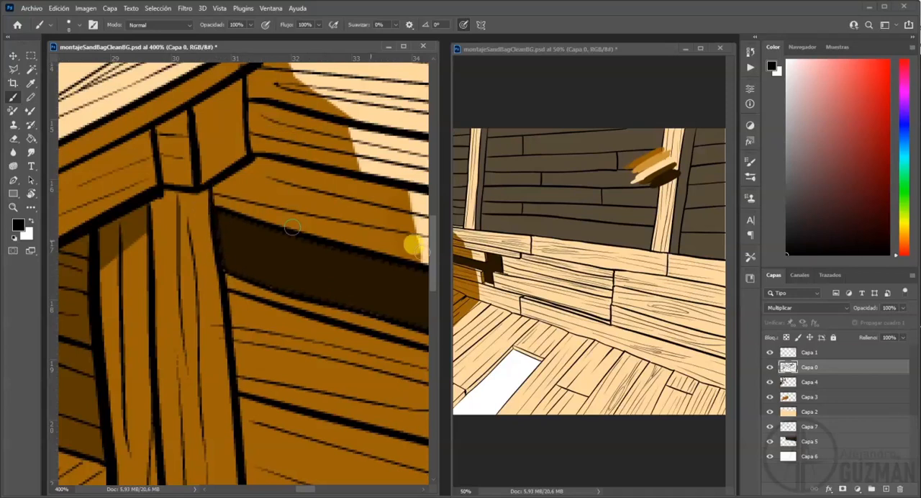
mouse_move(392, 331)
mouse_down()
mouse_move(305, 328)
mouse_move(301, 299)
mouse_up()
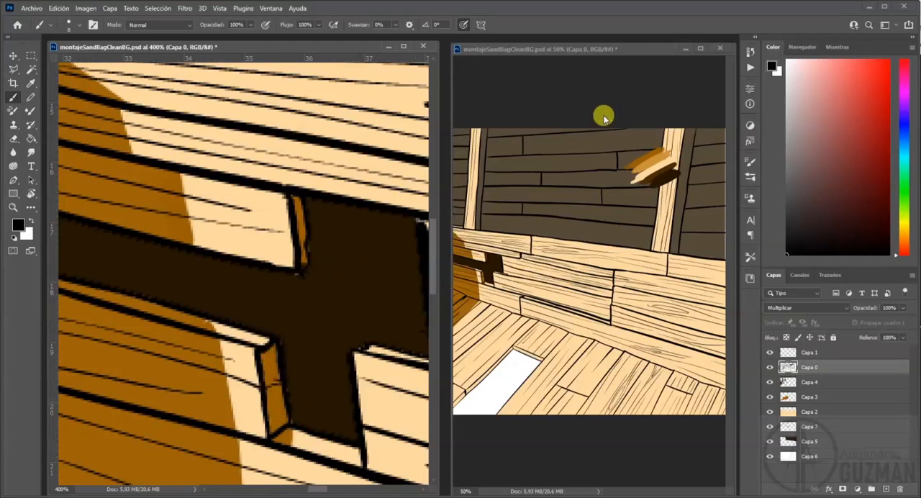
click(630, 44)
drag(535, 270, 767, 276)
drag(634, 290, 580, 279)
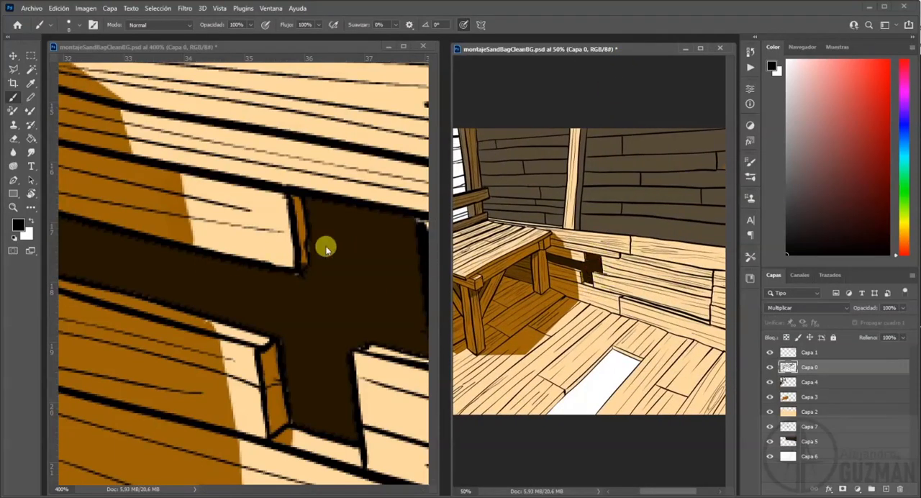
drag(382, 230, 306, 224)
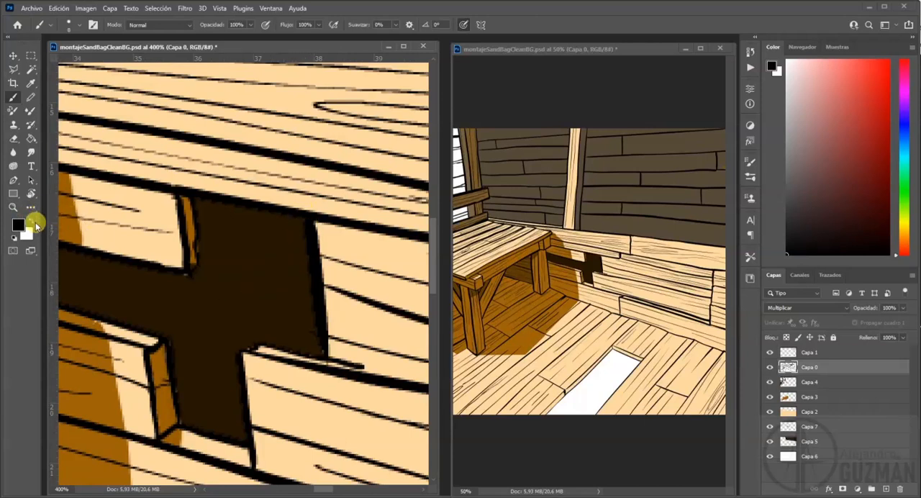
Paint the white floor hole on Capa 7 with the dark brown sampled from the wall gap, right up to its outline.
alt+click(251, 271)
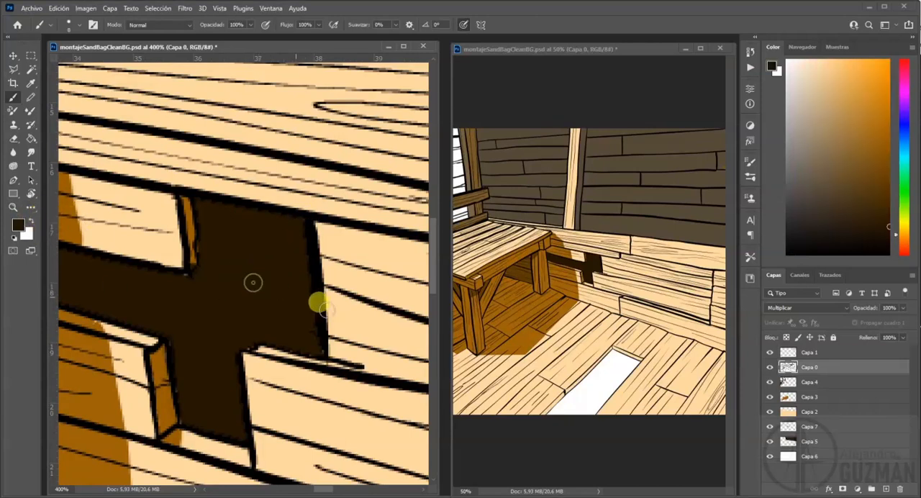
click(33, 140)
click(807, 427)
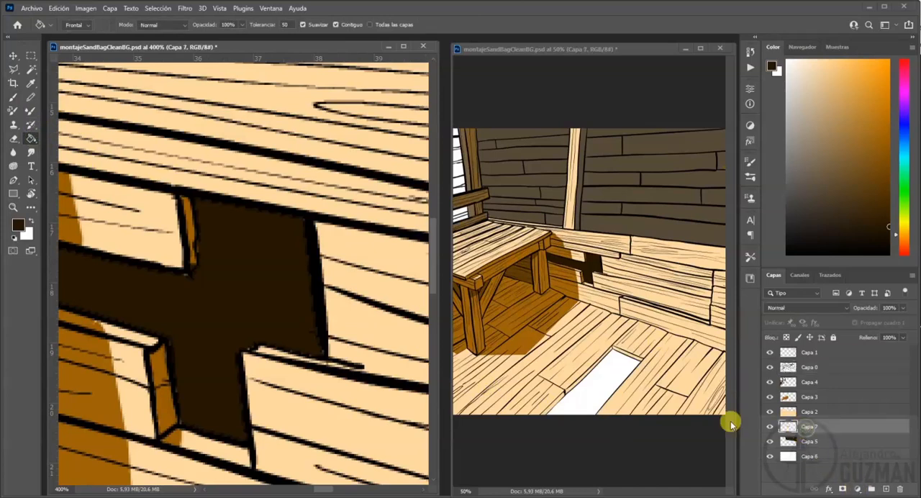
click(13, 101)
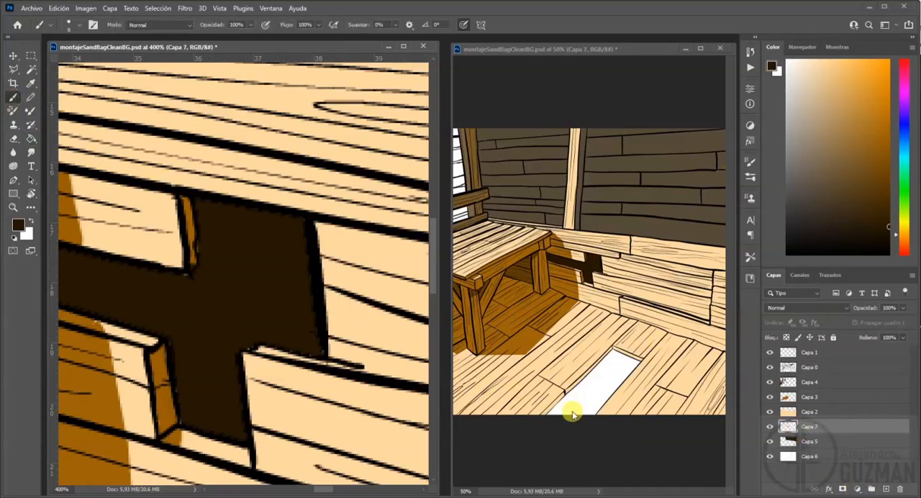
drag(293, 407, 279, 208)
drag(290, 382, 277, 209)
drag(266, 317, 407, 155)
mouse_move(267, 319)
mouse_down()
mouse_move(384, 205)
mouse_move(407, 155)
mouse_up()
mouse_move(389, 461)
mouse_down()
mouse_move(323, 331)
mouse_move(229, 220)
mouse_up()
mouse_move(317, 298)
mouse_down()
mouse_move(104, 351)
mouse_move(75, 388)
mouse_up()
drag(292, 255, 241, 359)
mouse_move(185, 189)
mouse_down()
mouse_move(226, 154)
mouse_move(289, 193)
mouse_move(223, 166)
mouse_move(255, 185)
mouse_move(194, 198)
mouse_move(156, 229)
mouse_move(331, 212)
mouse_move(393, 247)
mouse_move(321, 270)
mouse_up()
mouse_move(321, 271)
mouse_down()
mouse_move(245, 261)
mouse_move(249, 238)
mouse_up()
mouse_move(363, 234)
mouse_down()
mouse_move(305, 300)
mouse_move(284, 306)
mouse_move(271, 294)
mouse_move(214, 310)
mouse_up()
key(alt+e)
click(253, 311)
mouse_move(206, 250)
mouse_down()
mouse_move(152, 200)
mouse_move(110, 224)
mouse_move(150, 232)
mouse_move(202, 328)
mouse_move(201, 375)
mouse_up()
drag(150, 317, 311, 277)
mouse_move(299, 268)
mouse_down()
mouse_move(179, 203)
mouse_move(218, 227)
mouse_move(298, 323)
mouse_move(259, 401)
mouse_move(204, 352)
mouse_move(365, 223)
mouse_move(325, 312)
mouse_move(279, 323)
mouse_move(269, 198)
mouse_move(169, 175)
mouse_move(161, 185)
mouse_move(274, 454)
mouse_up()
mouse_move(237, 340)
mouse_down()
mouse_move(351, 338)
mouse_move(204, 300)
mouse_move(176, 304)
mouse_move(131, 370)
mouse_move(219, 286)
mouse_move(196, 289)
mouse_move(44, 445)
mouse_move(244, 325)
mouse_move(281, 323)
mouse_move(203, 429)
mouse_move(286, 450)
mouse_move(386, 444)
mouse_move(378, 471)
mouse_move(303, 392)
mouse_move(152, 357)
mouse_up()
drag(175, 397, 336, 349)
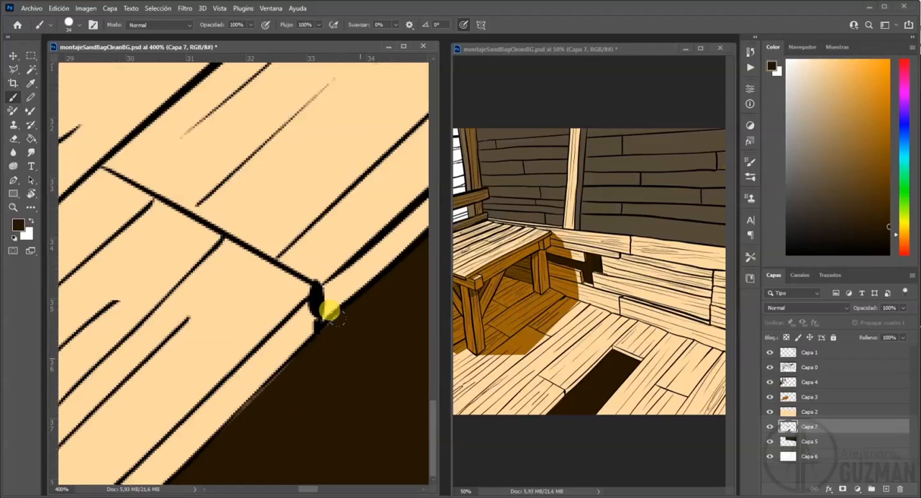
Erase the stray peach colour along the floor hole's edge on Capa 2.
click(808, 415)
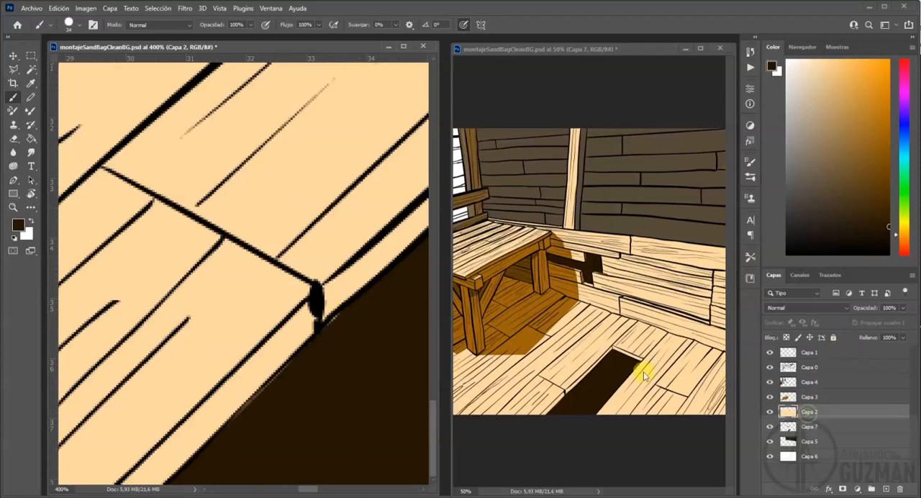
key(e)
drag(292, 417, 310, 419)
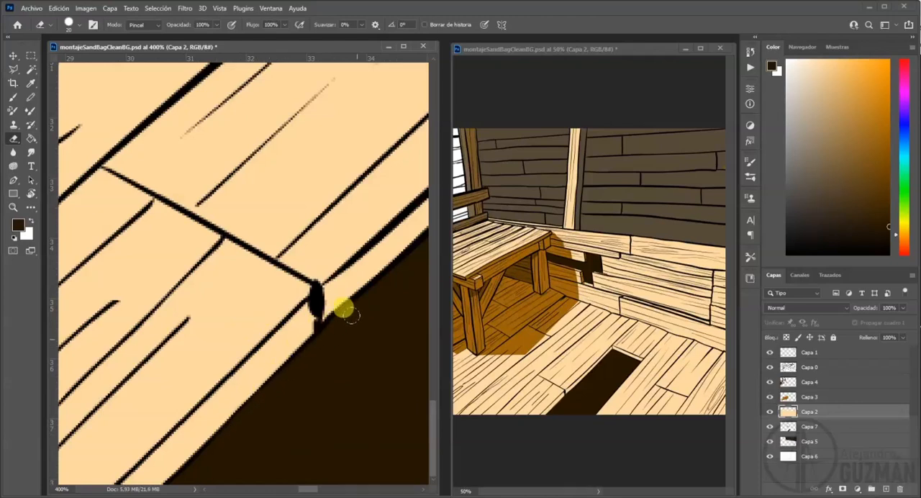
Create a new layer above Capa 6 and outline the white wall area behind the railing with the Polygonal Lasso.
drag(181, 170, 240, 329)
drag(241, 191, 310, 279)
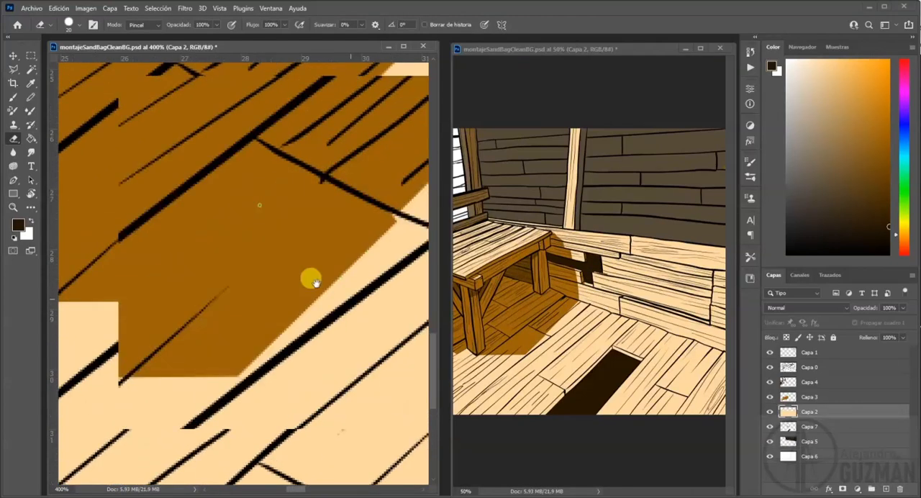
drag(187, 144, 290, 323)
key(ctrl+minus)
key(ctrl+minus)
key(ctrl+minus)
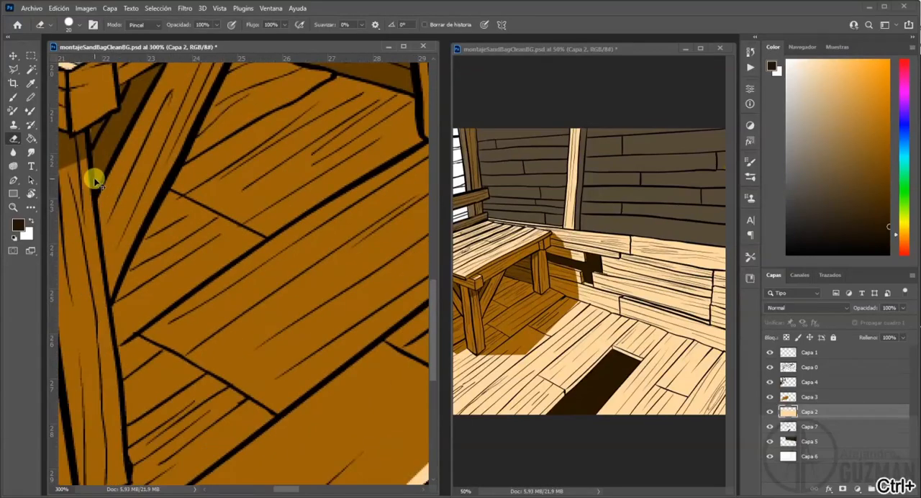
drag(200, 113, 323, 255)
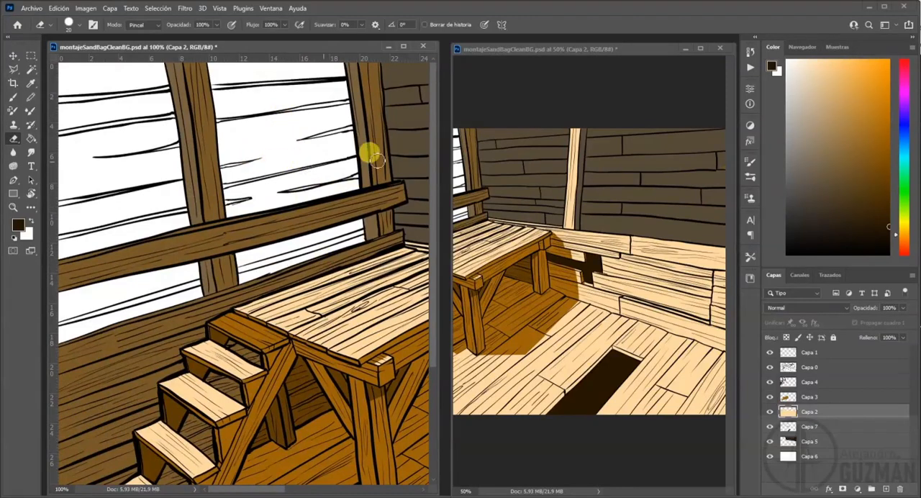
click(849, 462)
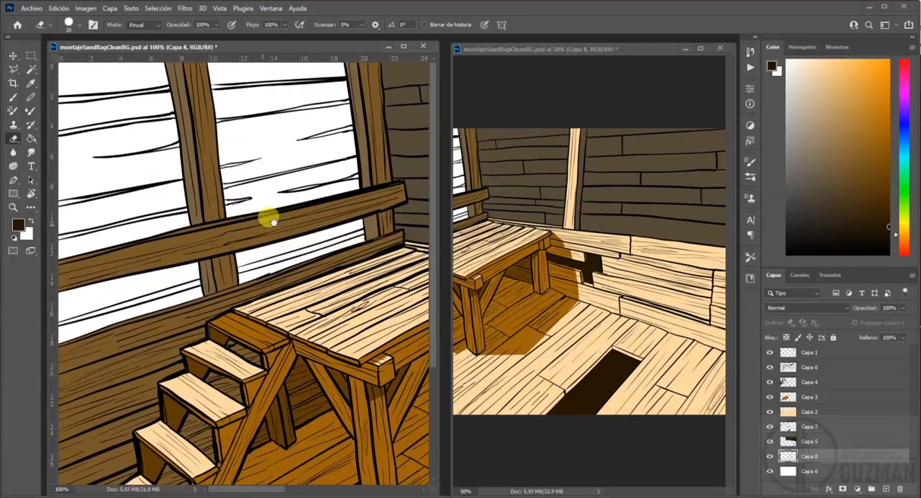
click(13, 69)
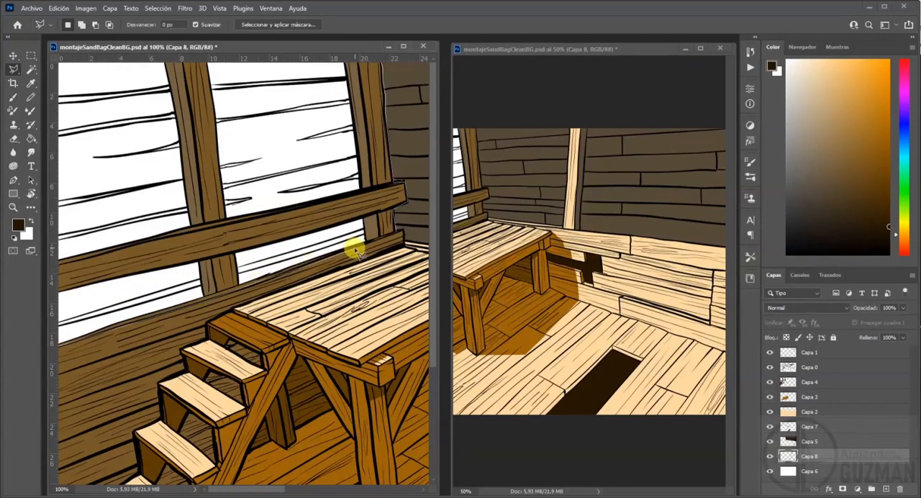
click(398, 235)
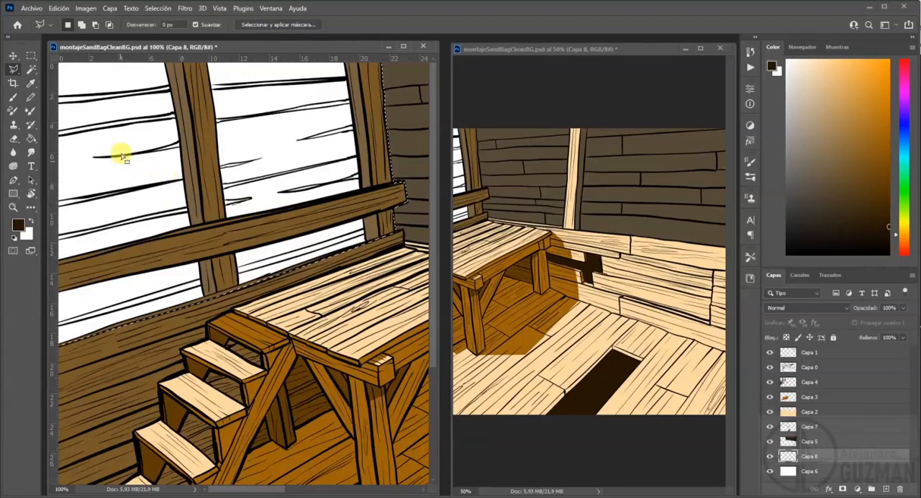
Set the foreground colour to near-black #0a0600 and fill the selected wall area with the Paint Bucket.
click(31, 139)
click(16, 225)
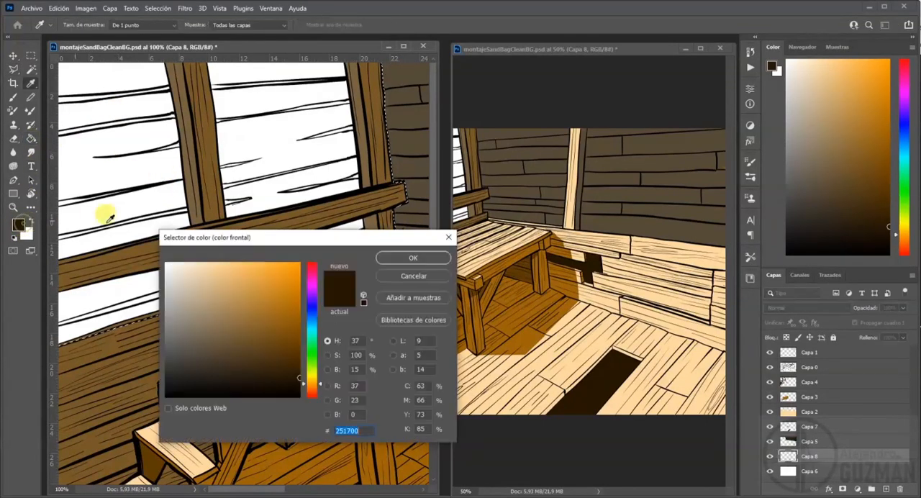
click(392, 258)
click(288, 156)
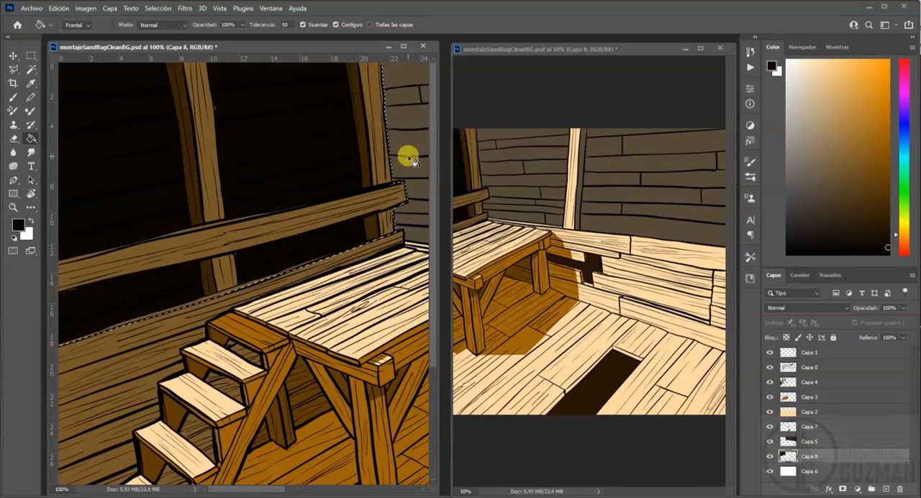
click(13, 208)
drag(184, 147, 393, 277)
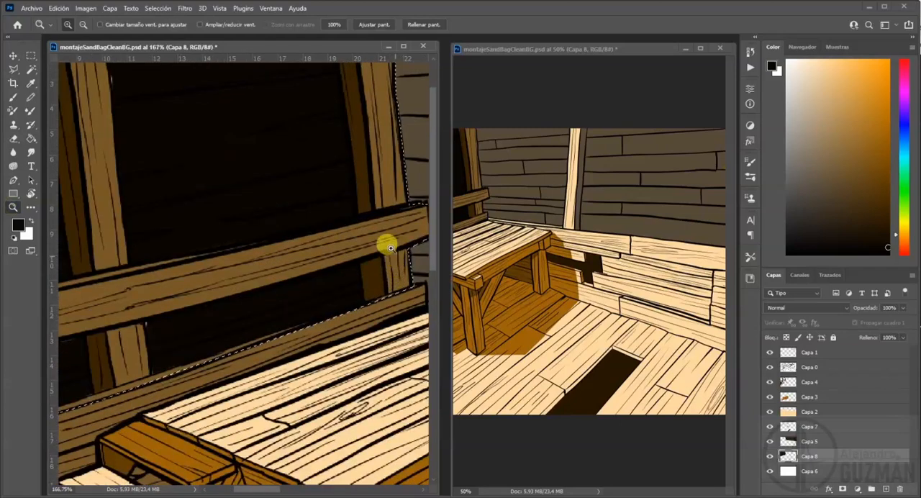
drag(201, 95, 441, 196)
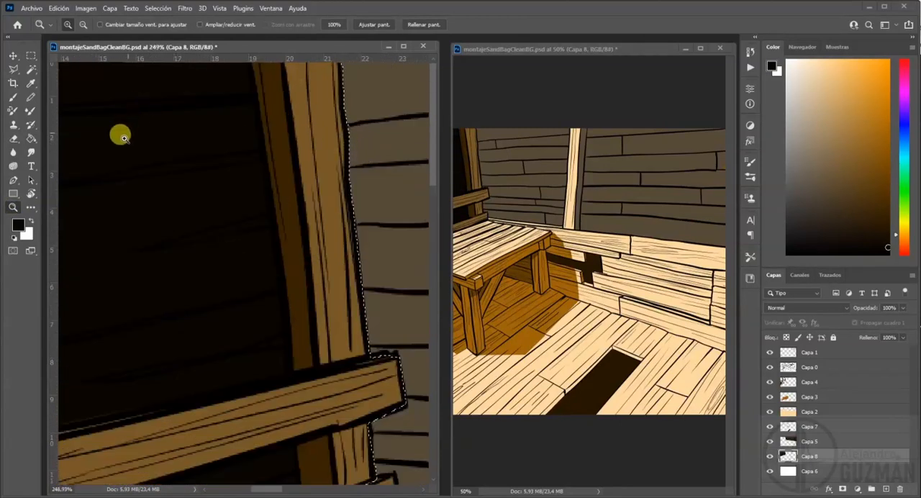
click(12, 70)
click(13, 96)
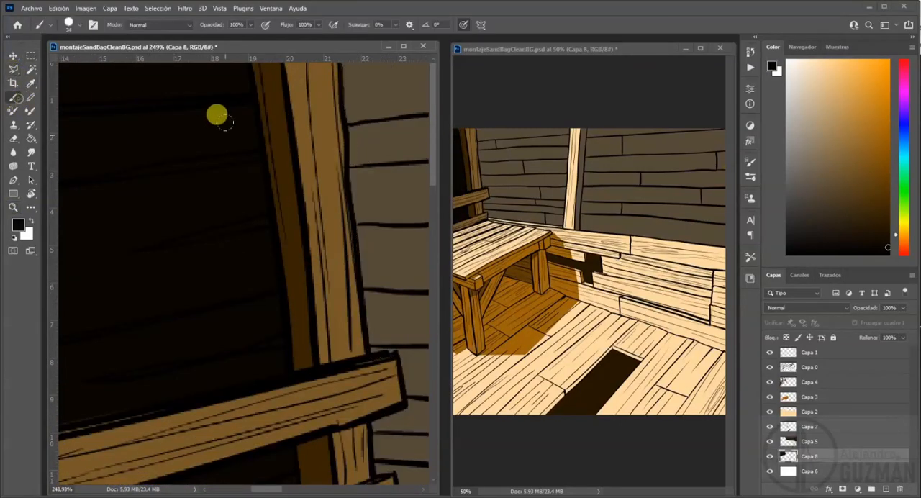
alt+right_click(222, 209)
key(alt+e)
key(Escape)
alt+right_click(232, 205)
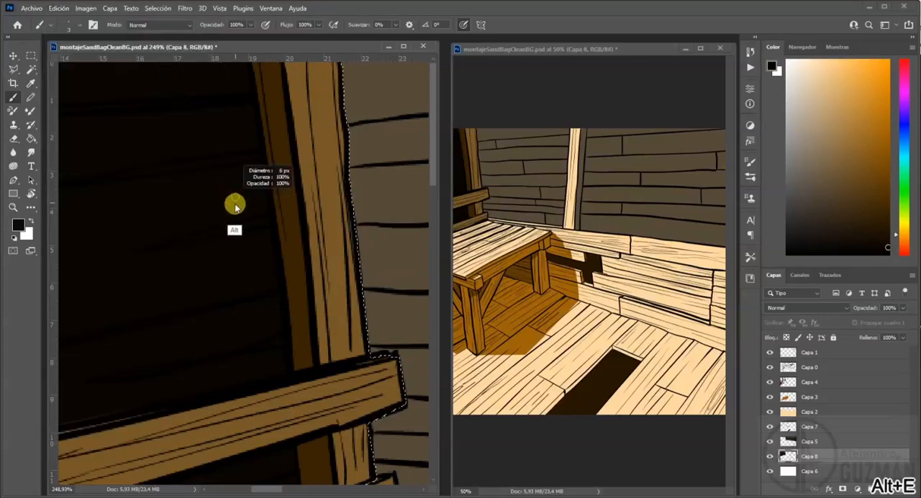
Set the Eraser to a hard tip of about 10 px and deselect the dark wall area on Capa 8.
click(13, 138)
right_click(224, 202)
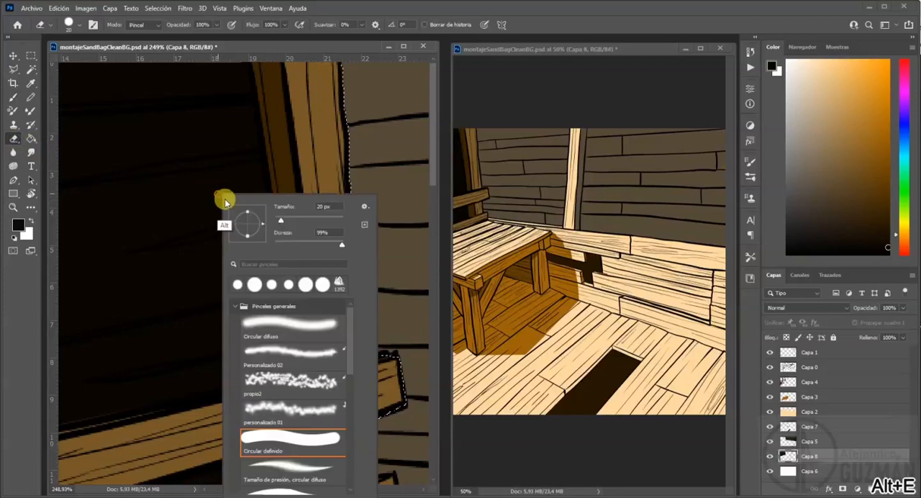
key(alt+e)
key(Escape)
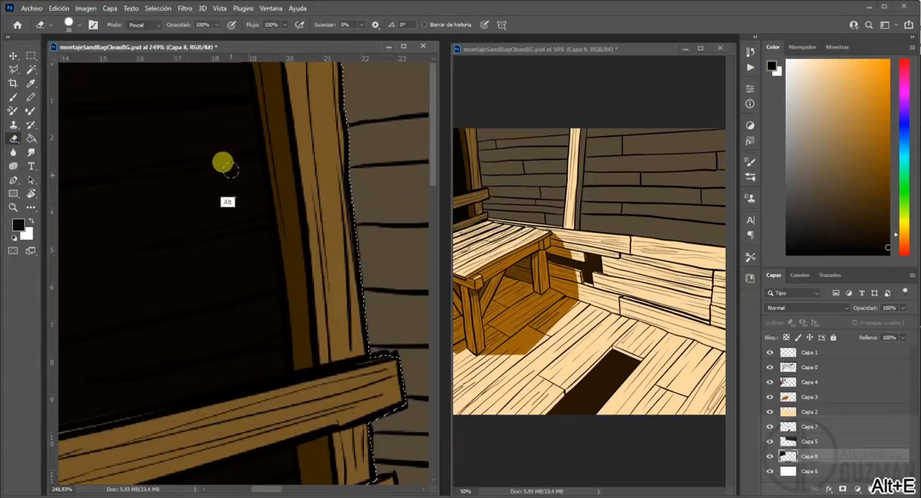
alt+right_click(224, 176)
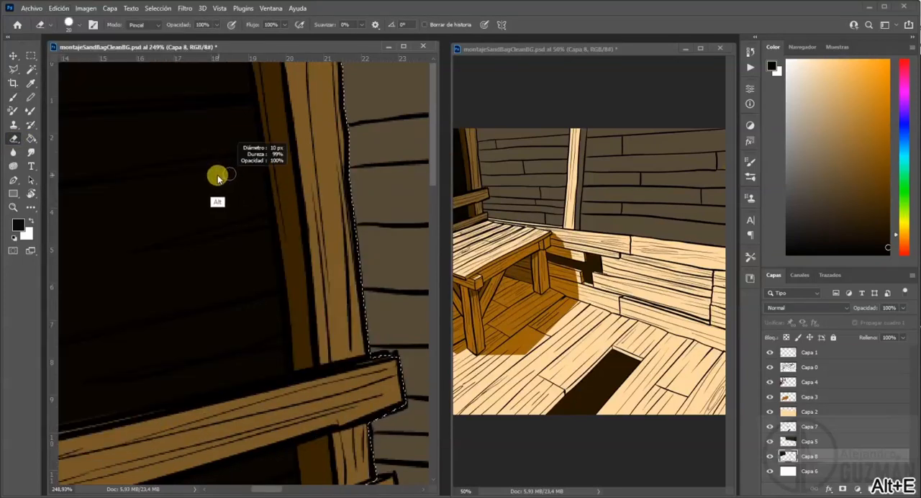
click(14, 207)
drag(75, 294, 375, 434)
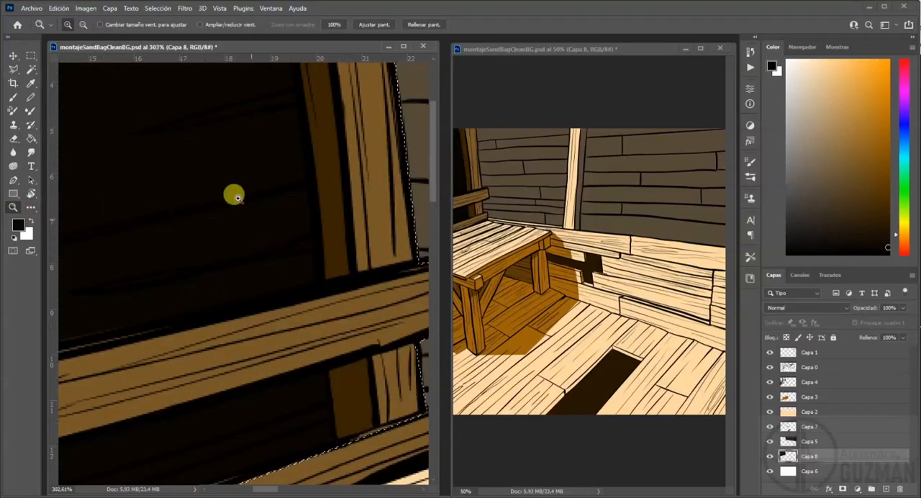
key(ctrl+d)
click(13, 137)
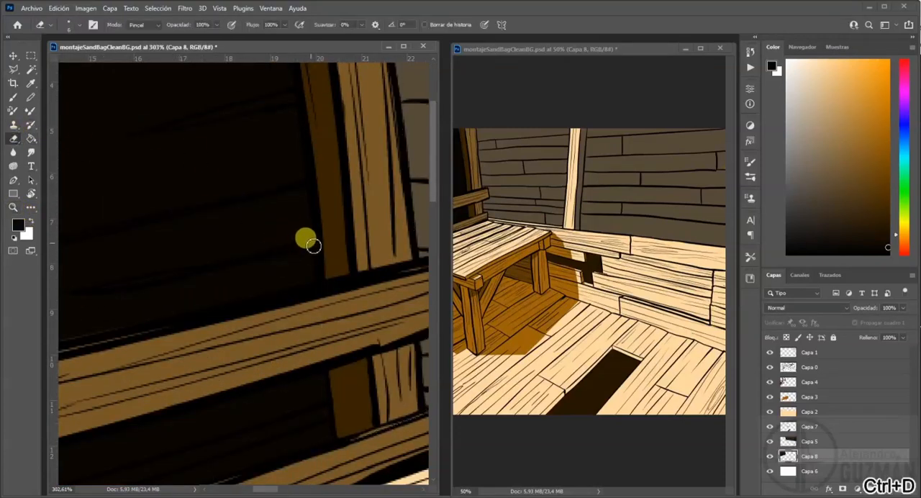
key(ctrl+z)
drag(258, 253, 304, 246)
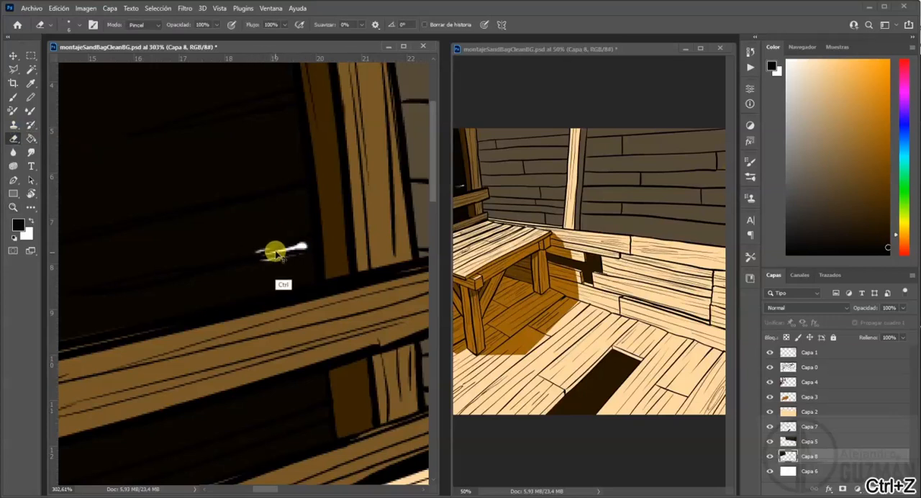
key(ctrl+z)
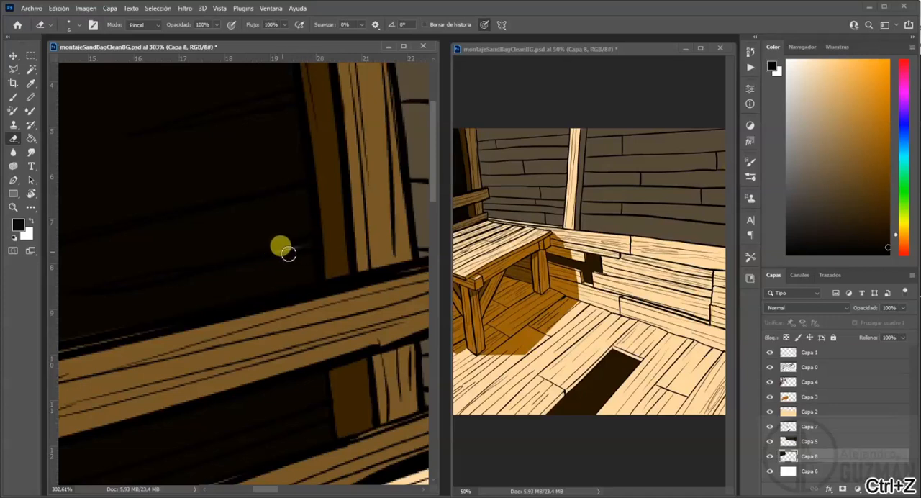
Erase thin tapering slits of light along the lower plank lines of the dark wall between the two posts on Capa 8.
mouse_move(285, 251)
mouse_down()
mouse_move(318, 244)
mouse_move(231, 263)
mouse_move(283, 252)
mouse_up()
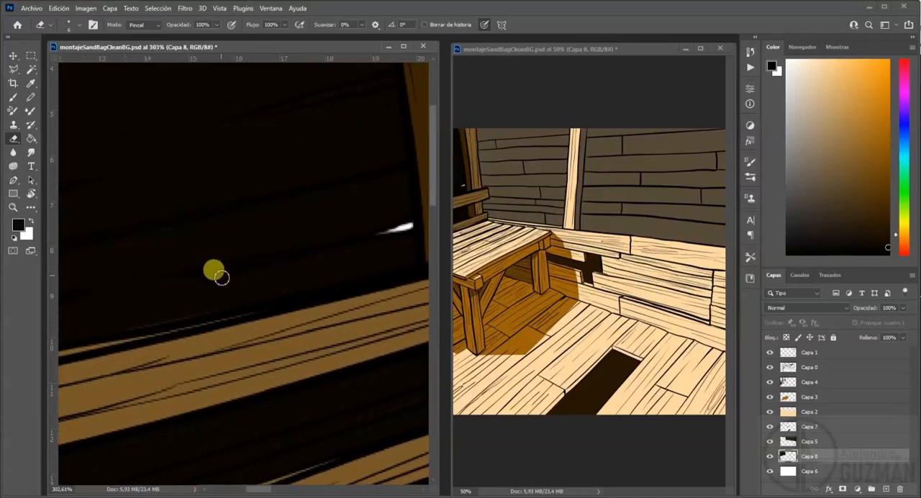
drag(213, 272, 298, 253)
mouse_move(245, 266)
mouse_down()
mouse_move(317, 248)
mouse_move(276, 248)
mouse_move(449, 213)
mouse_up()
mouse_move(190, 270)
mouse_down()
mouse_move(213, 269)
mouse_move(186, 271)
mouse_move(249, 259)
mouse_up()
mouse_move(216, 215)
mouse_down()
mouse_move(182, 224)
mouse_move(253, 200)
mouse_move(336, 188)
mouse_up()
drag(216, 249, 137, 269)
mouse_move(177, 227)
mouse_down()
mouse_move(354, 190)
mouse_move(207, 246)
mouse_up()
key(ctrl+z)
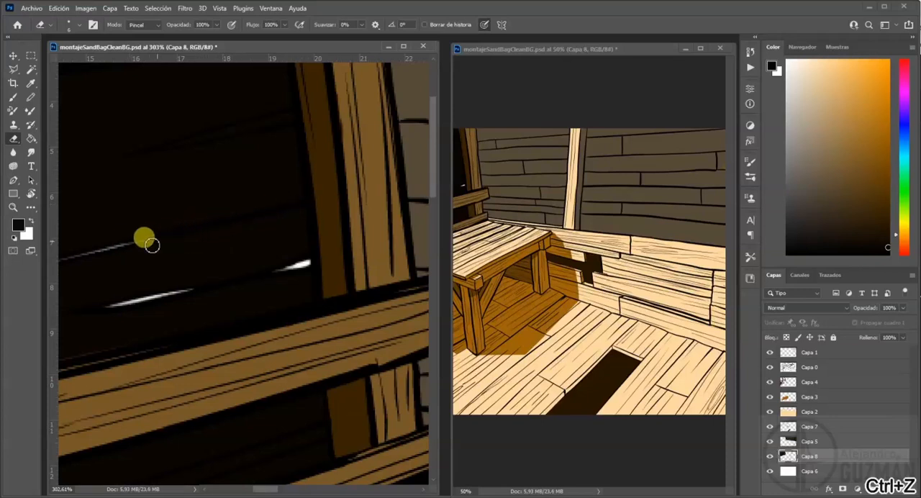
Erase a tapering light slit along the middle plank line where it meets the right-hand post, redoing strokes that miss the line.
drag(168, 144, 257, 127)
drag(206, 141, 286, 123)
key(ctrl+z)
key(ctrl+z)
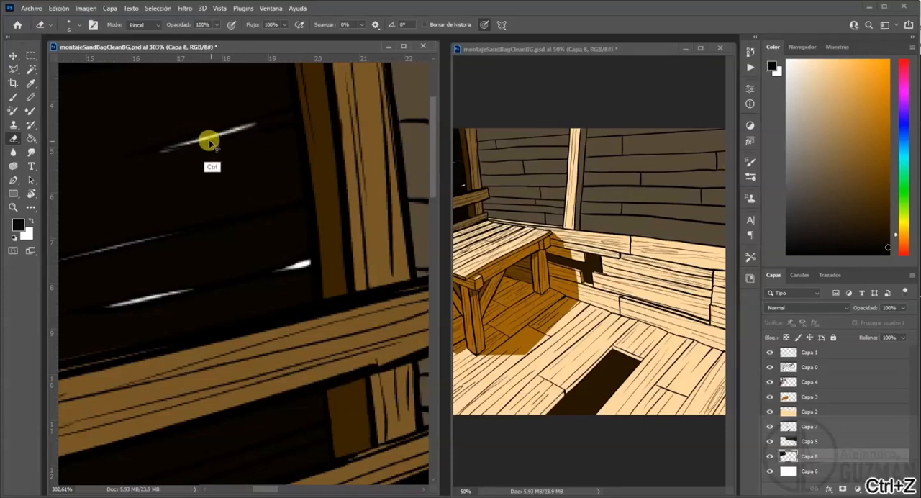
drag(176, 149, 297, 118)
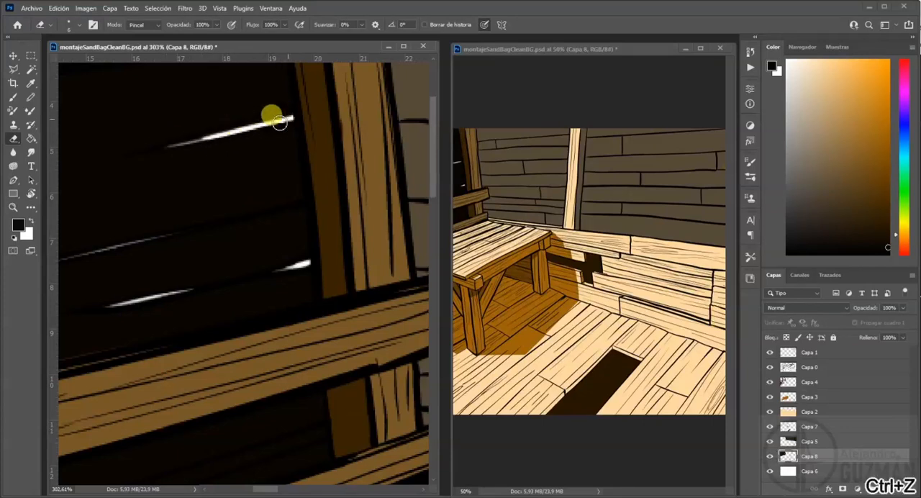
drag(166, 201, 158, 224)
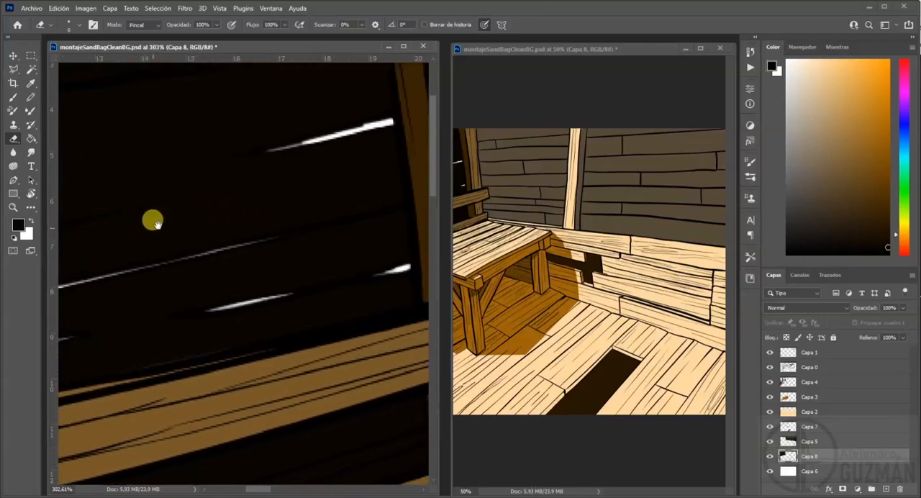
drag(306, 144, 403, 118)
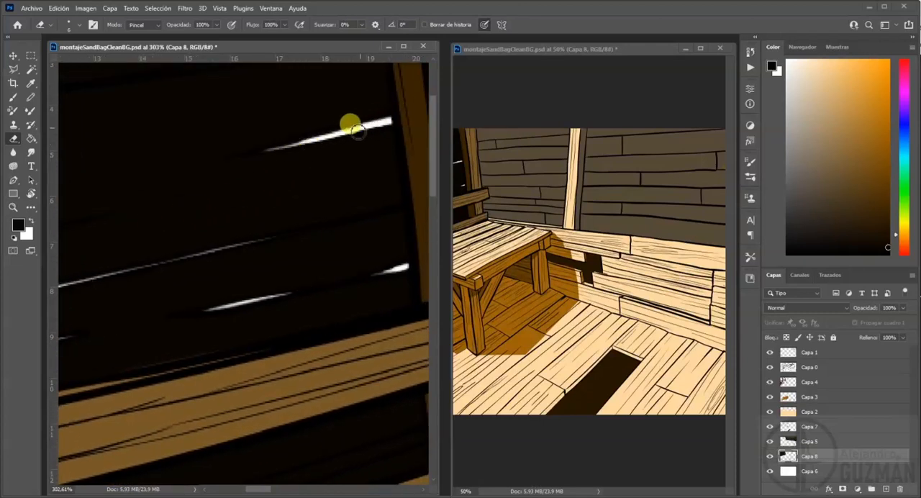
Erase a short light slit on the plank line beside the left-hand post, above the lower slits.
drag(229, 169, 393, 141)
drag(184, 206, 233, 191)
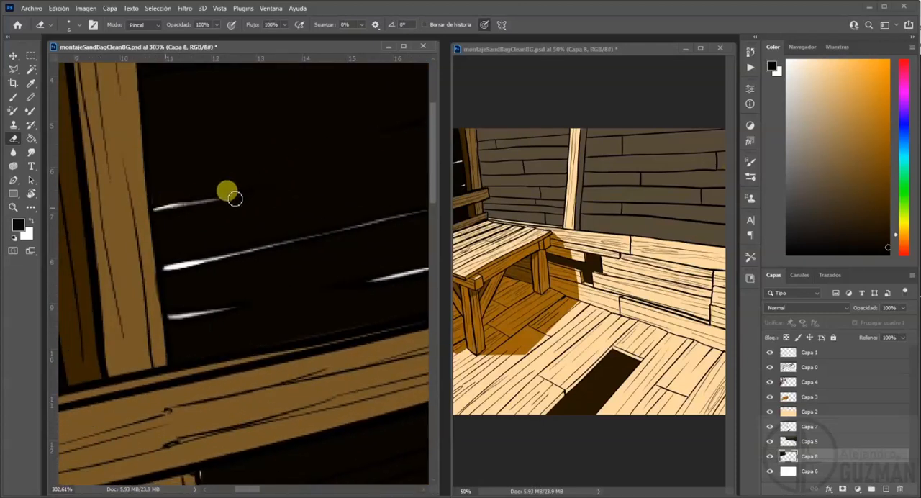
click(496, 229)
mouse_move(616, 208)
mouse_down()
mouse_move(672, 218)
mouse_move(626, 218)
mouse_up()
click(292, 135)
drag(276, 131, 240, 204)
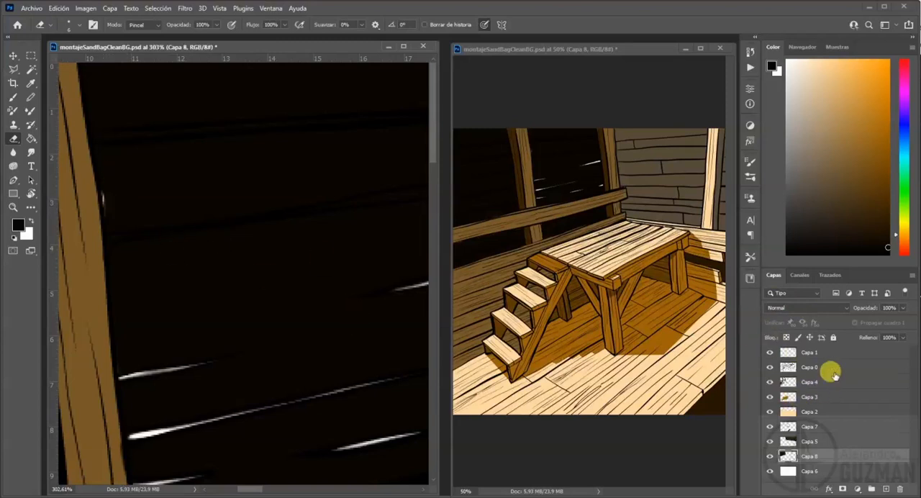
Erase a short tapering slit on Capa 8 where the second plank line from the ceiling meets the left-hand post.
click(813, 411)
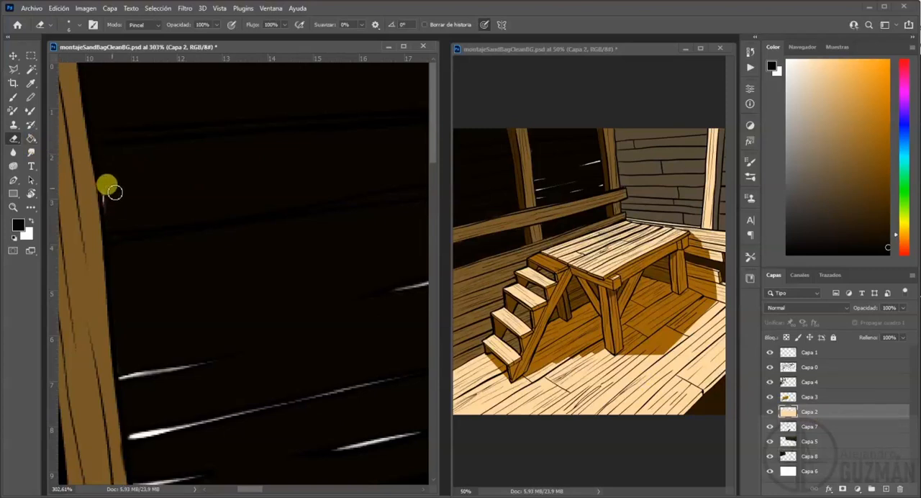
click(815, 457)
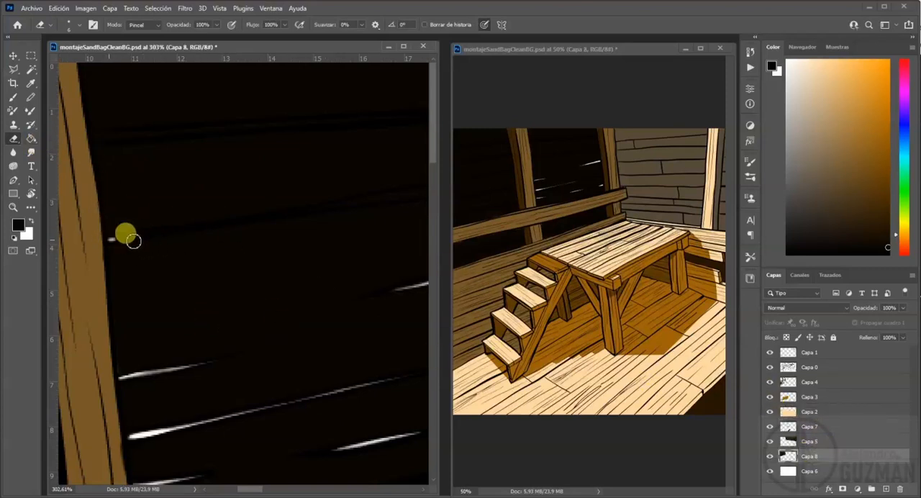
drag(108, 238, 160, 236)
key(ctrl+z)
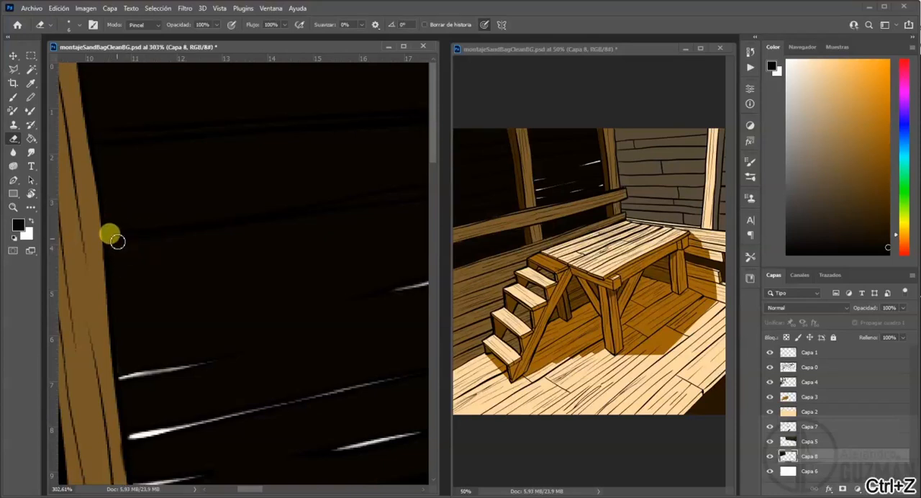
drag(98, 235, 184, 230)
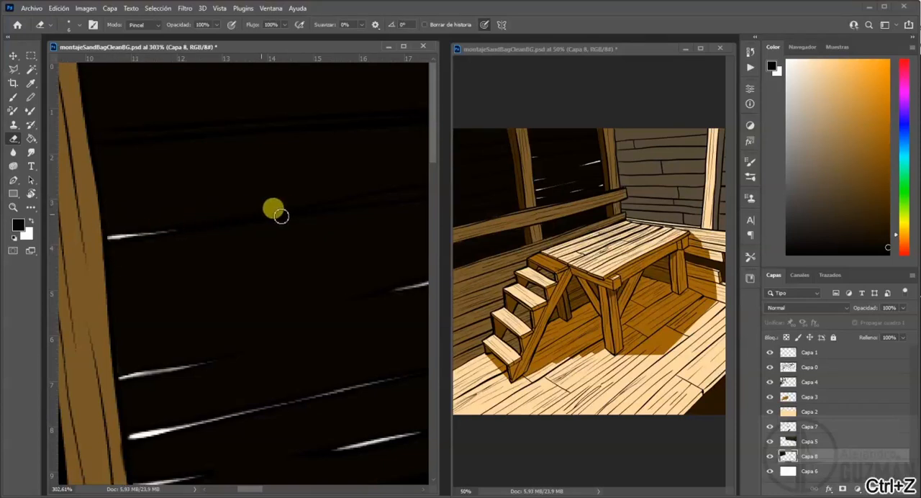
Erase long light slits along the two highest plank lines of the wall section between the posts.
drag(296, 240, 172, 272)
drag(170, 213, 392, 186)
drag(328, 192, 394, 184)
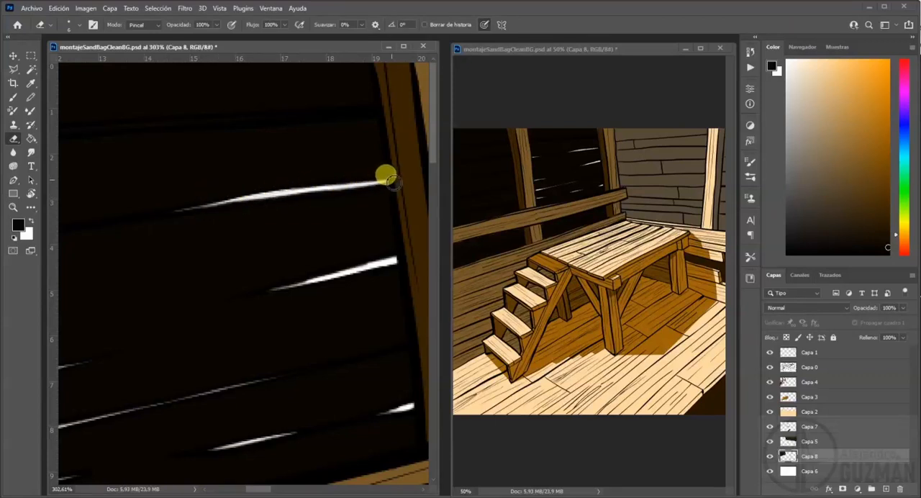
drag(234, 140, 424, 196)
drag(171, 138, 386, 123)
drag(212, 179, 179, 180)
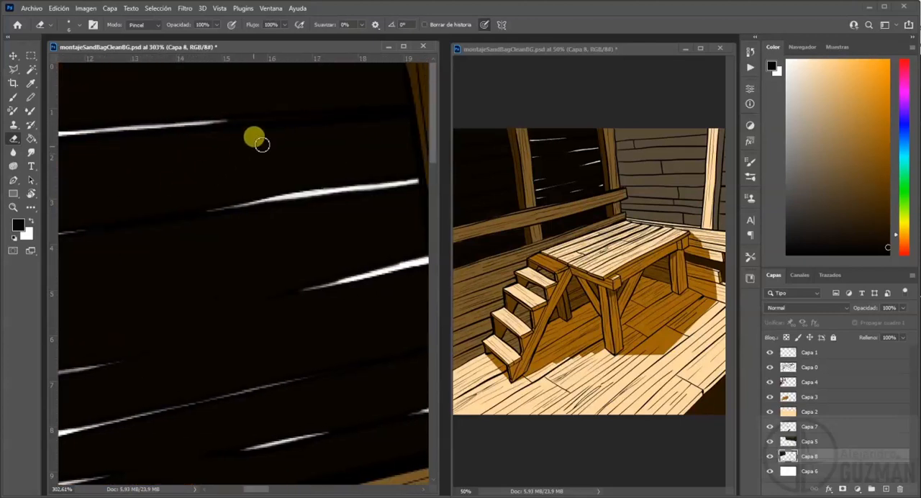
mouse_move(208, 124)
mouse_down()
mouse_move(329, 117)
mouse_move(274, 115)
mouse_up()
Erase a light slit along the full top plank line of the leftmost dark wall section, thicker toward the image edge.
drag(147, 196, 288, 203)
drag(76, 211, 282, 213)
mouse_move(242, 216)
mouse_down()
mouse_move(393, 216)
mouse_move(383, 229)
mouse_move(253, 229)
mouse_up()
mouse_move(149, 158)
mouse_down()
mouse_move(286, 165)
mouse_move(243, 168)
mouse_move(304, 158)
mouse_move(233, 162)
mouse_move(395, 140)
mouse_move(309, 148)
mouse_up()
key(ctrl+z)
drag(338, 198, 338, 189)
mouse_move(184, 160)
mouse_down()
mouse_move(64, 171)
mouse_move(150, 165)
mouse_move(96, 168)
mouse_up()
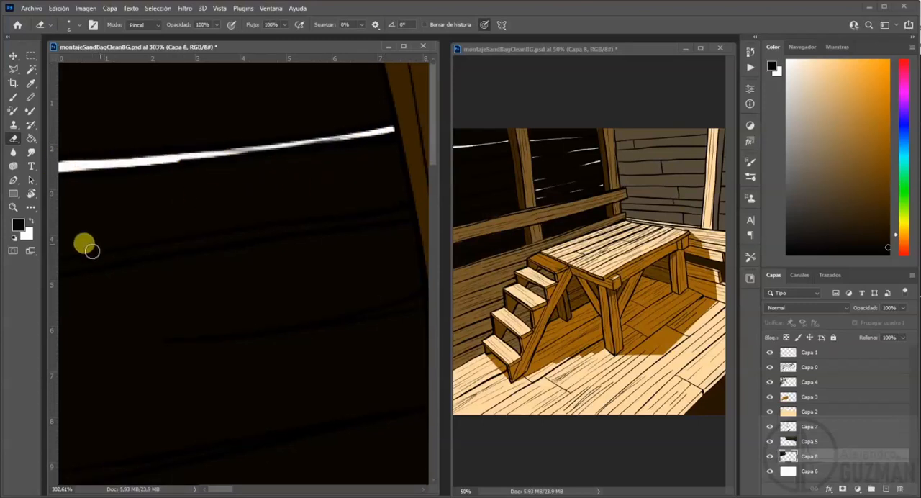
Erase light slits along the remaining plank lines of the leftmost wall section, down to the railing.
mouse_move(99, 260)
mouse_down()
mouse_move(385, 217)
mouse_move(368, 222)
mouse_up()
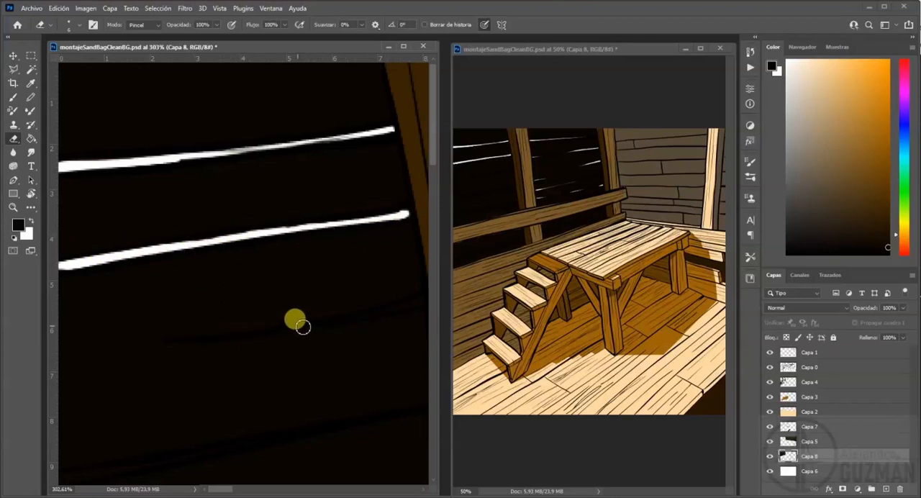
drag(350, 318, 421, 305)
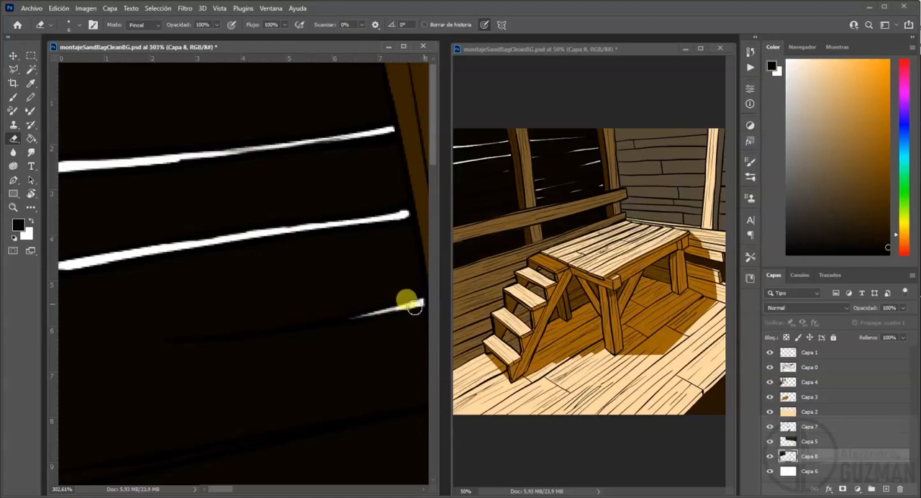
scroll(293, 323, down, 3)
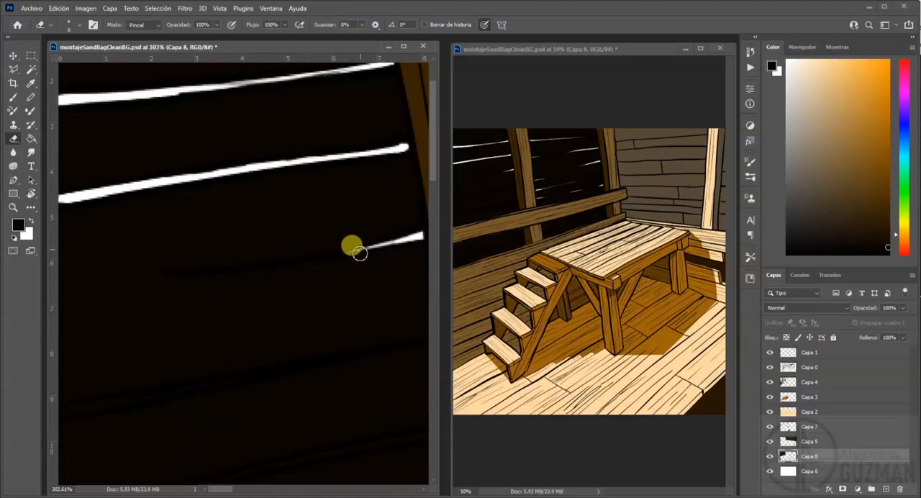
mouse_move(66, 407)
mouse_down()
mouse_move(355, 358)
mouse_move(256, 378)
mouse_move(317, 364)
mouse_move(253, 361)
mouse_up()
drag(253, 361, 251, 233)
mouse_move(63, 398)
mouse_down()
mouse_move(171, 383)
mouse_move(159, 381)
mouse_move(333, 335)
mouse_move(345, 341)
mouse_move(193, 365)
mouse_move(243, 341)
mouse_move(289, 341)
mouse_up()
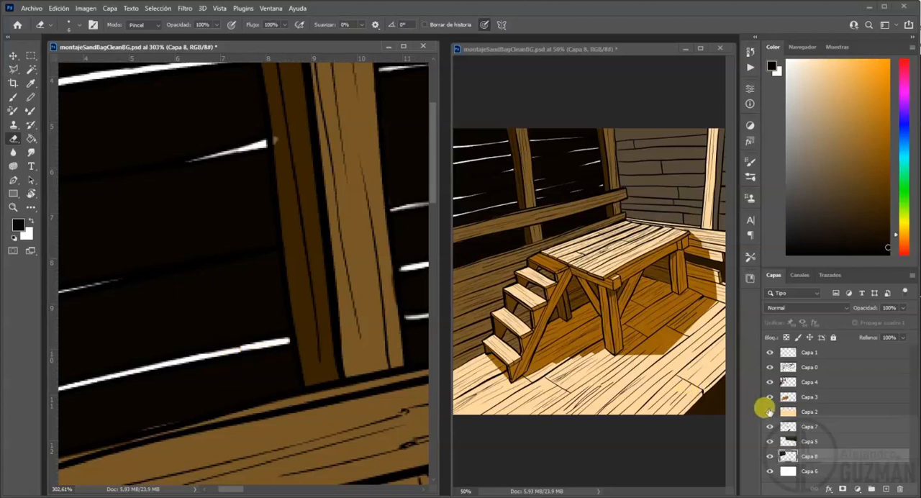
Select Capa 2 and widen the 50% document window until the whole drawing shows.
click(796, 410)
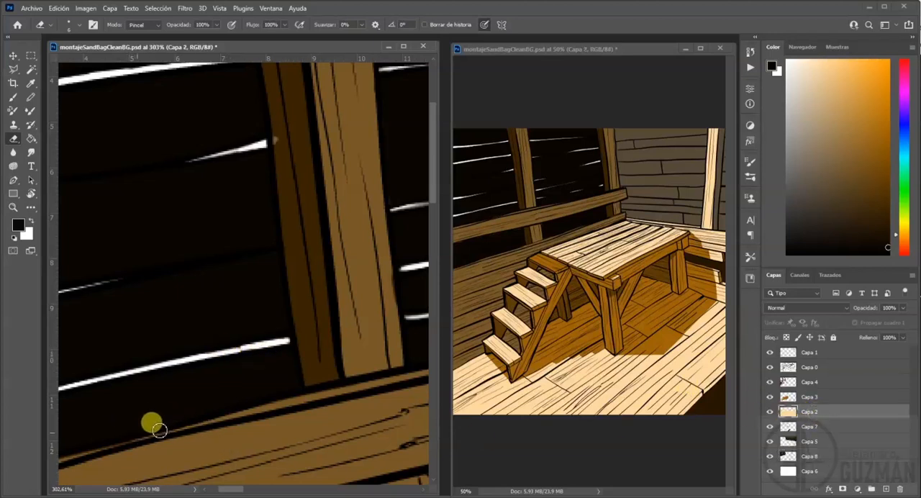
click(648, 49)
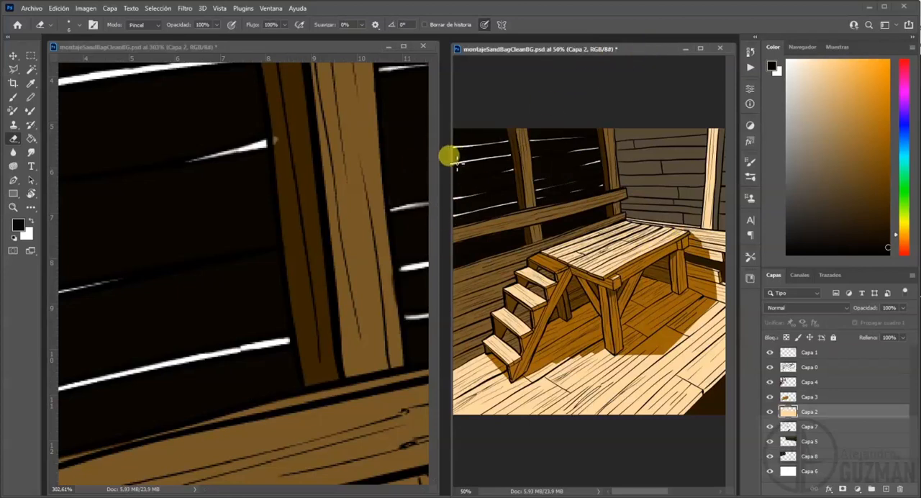
drag(446, 158, 156, 146)
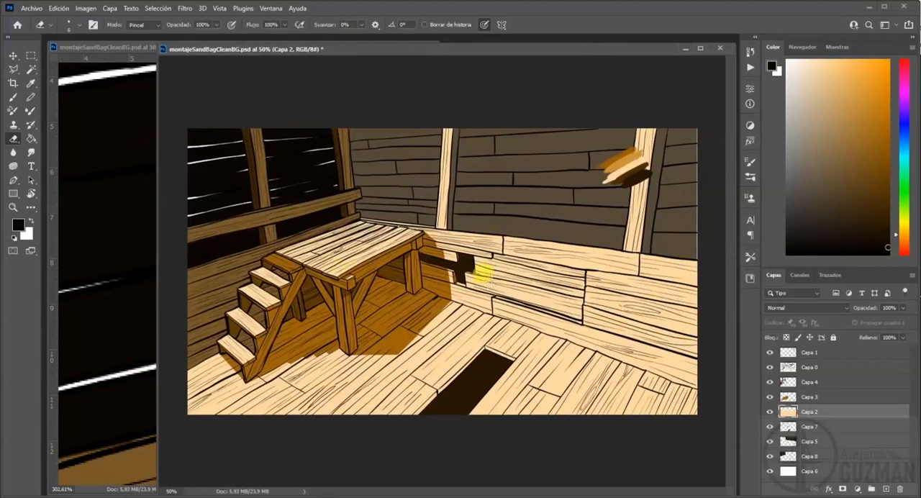
click(807, 440)
drag(684, 118, 723, 292)
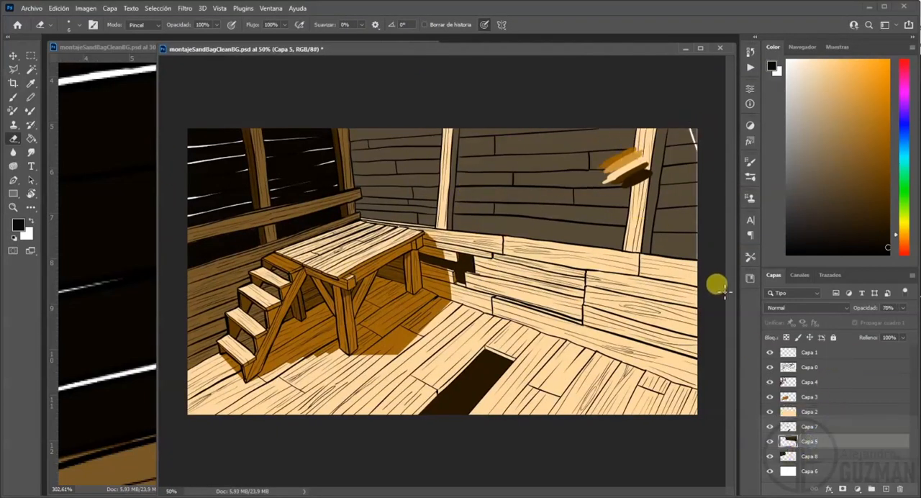
key(ctrl+z)
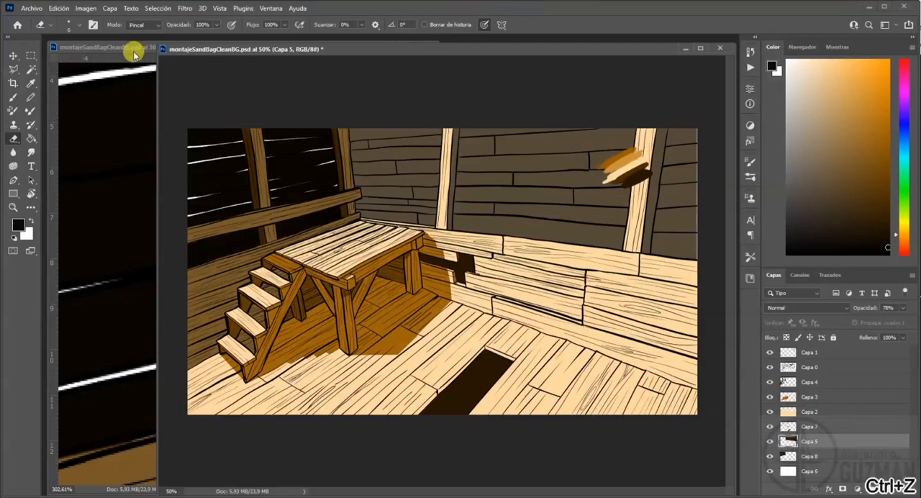
Paint the uncovered strip of the back wall at the image's right edge on Capa 5 within a narrow rectangular selection.
click(32, 57)
drag(688, 108, 740, 250)
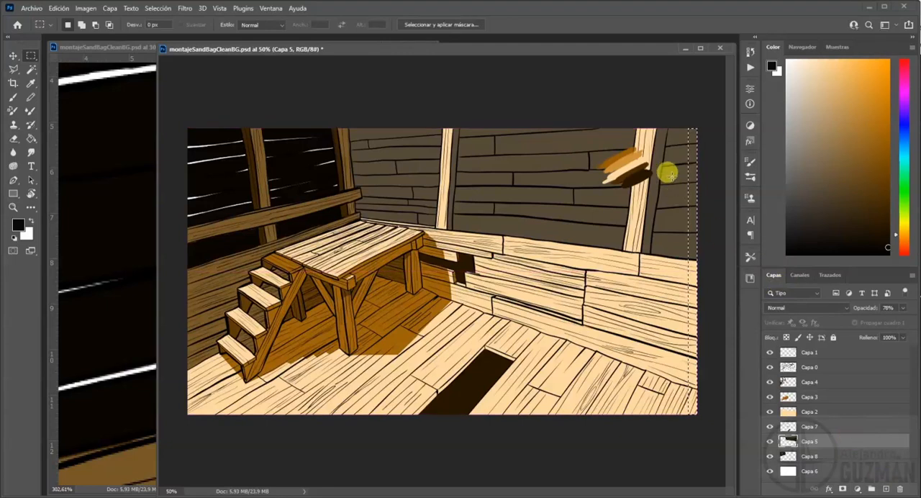
drag(708, 227, 709, 257)
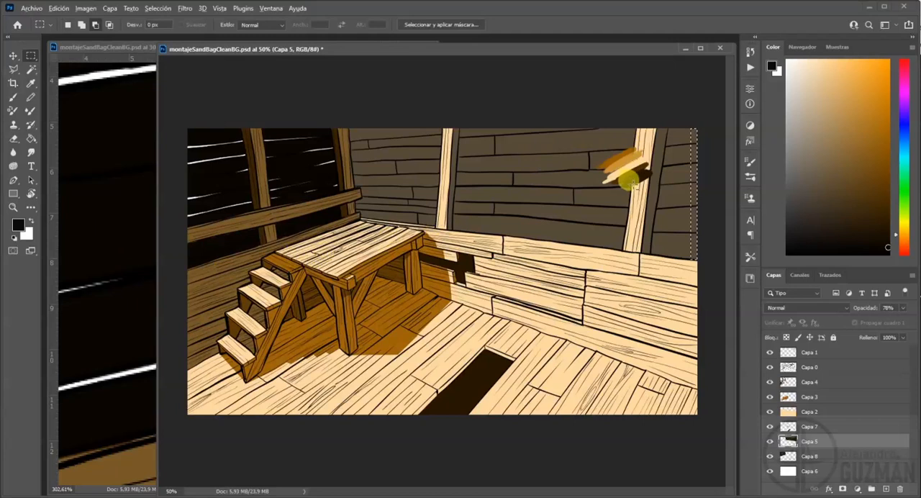
click(12, 96)
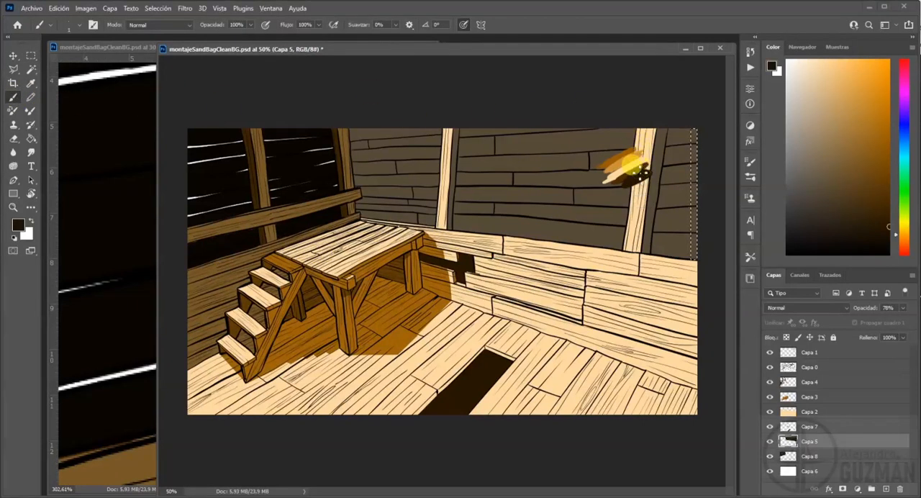
key(ctrl+d)
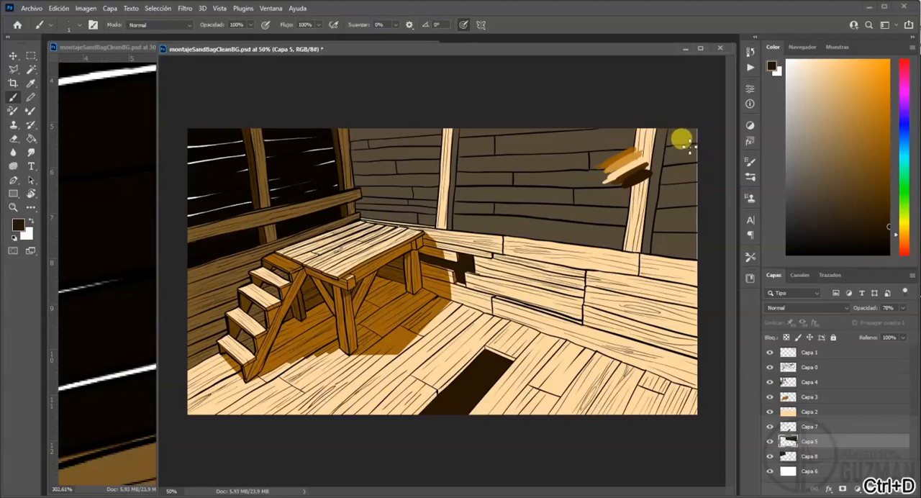
key(alt+e)
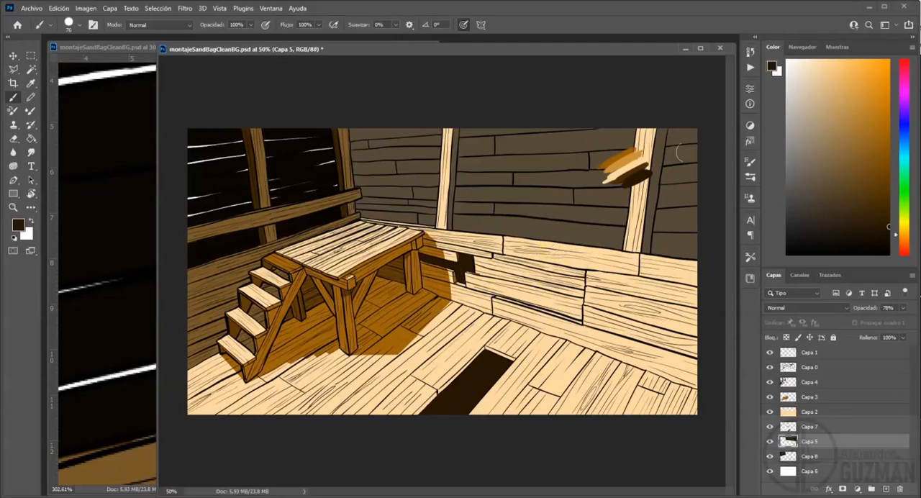
Group layers Capa 4 through Capa 8 and add a new empty layer between the group and Capa 0.
click(824, 385)
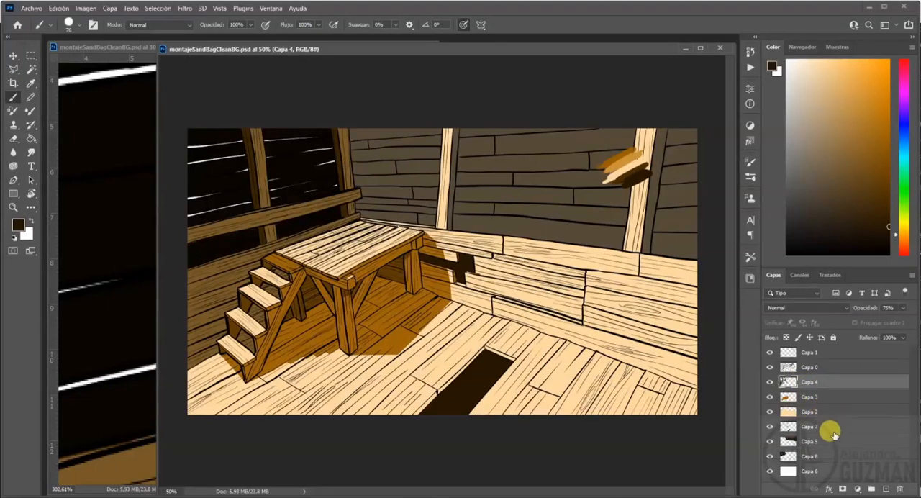
shift+click(814, 456)
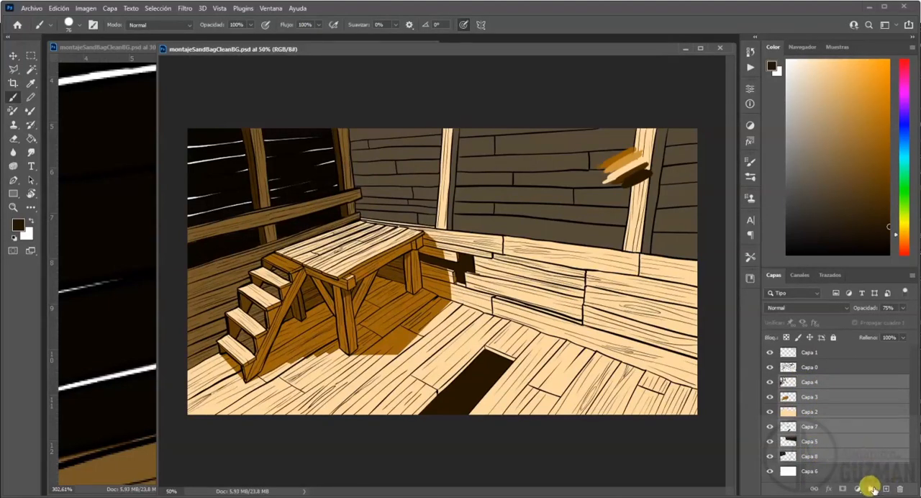
click(871, 488)
click(886, 489)
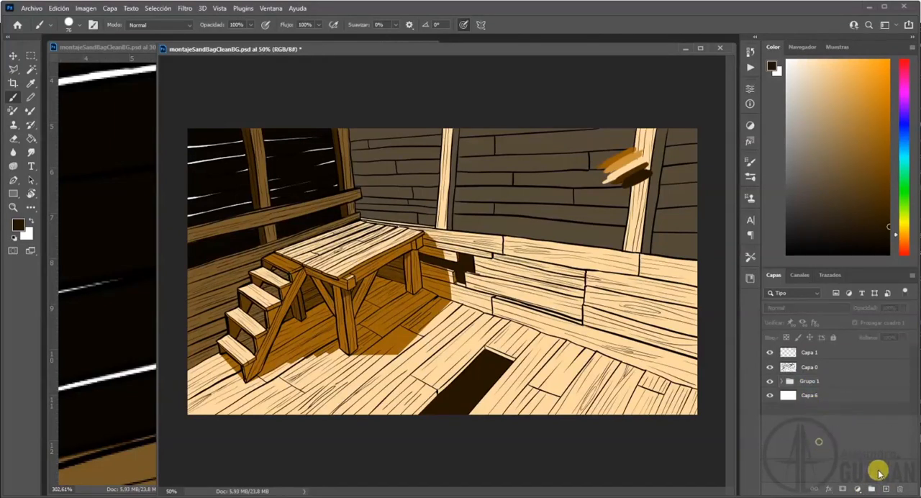
drag(814, 353, 822, 387)
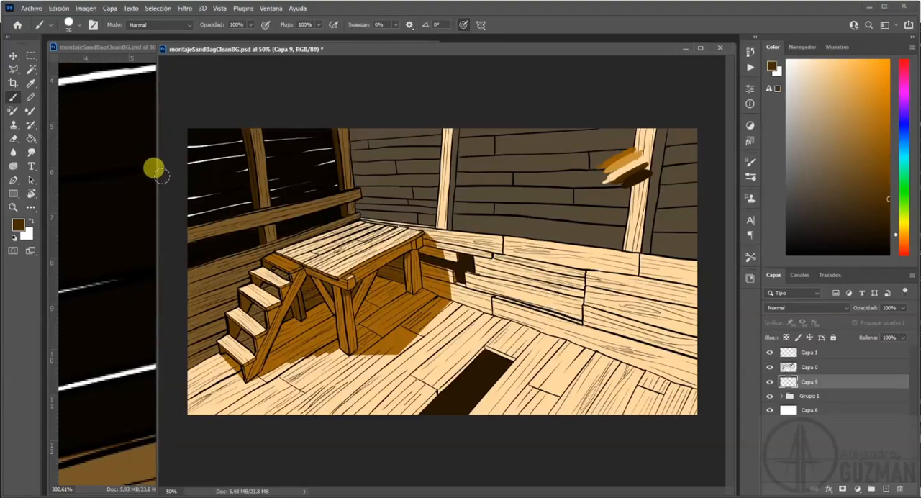
Narrow the 50% document window so that it sits beside the 303% window, and activate the enlarged one.
drag(153, 166, 450, 173)
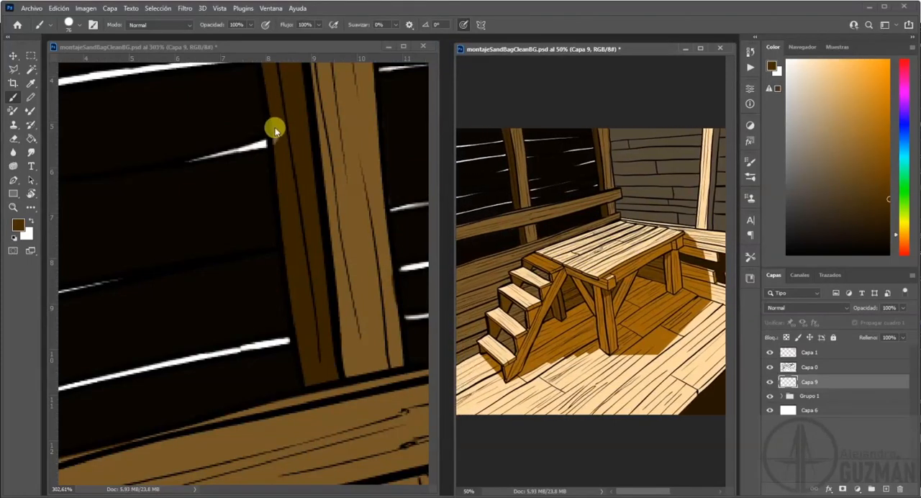
drag(248, 47, 248, 52)
Start a polygonal lasso outline at the lowest stair tread, following the front and outer side edges of its top face.
drag(281, 213, 220, 185)
scroll(220, 186, down, 5)
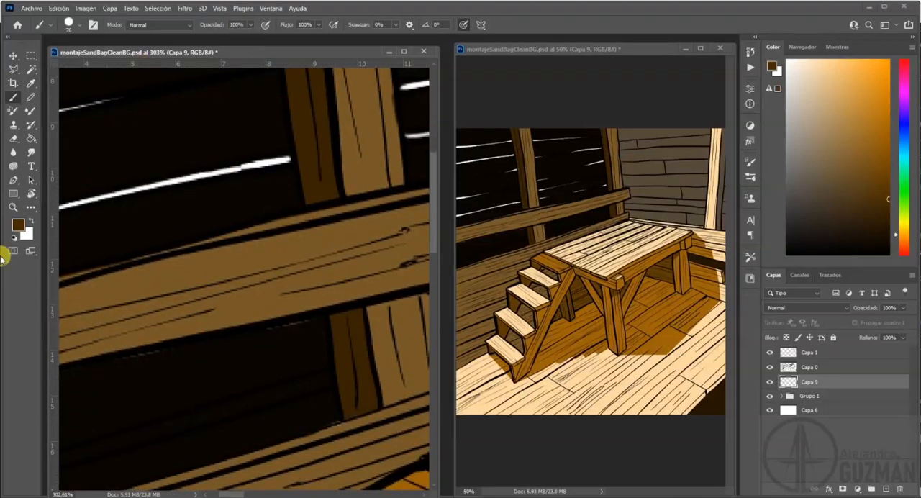
drag(238, 413, 243, 240)
drag(278, 367, 223, 143)
drag(221, 453, 230, 272)
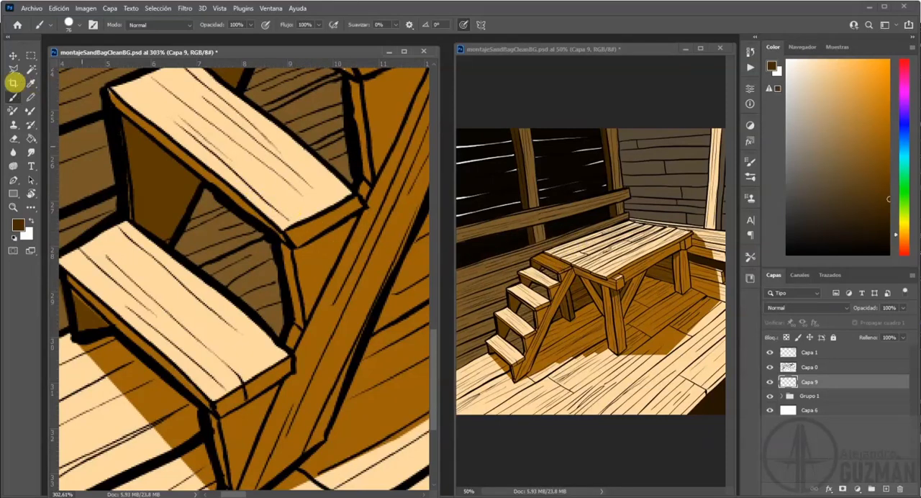
click(13, 76)
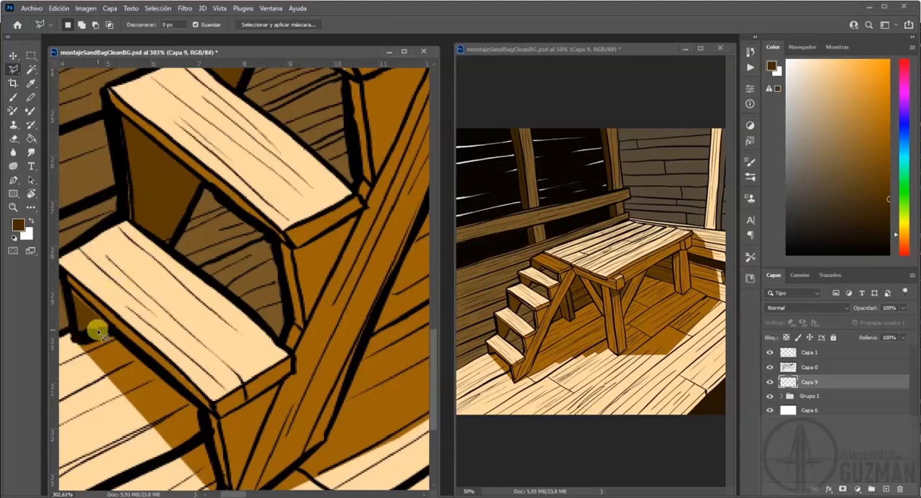
click(72, 288)
click(65, 270)
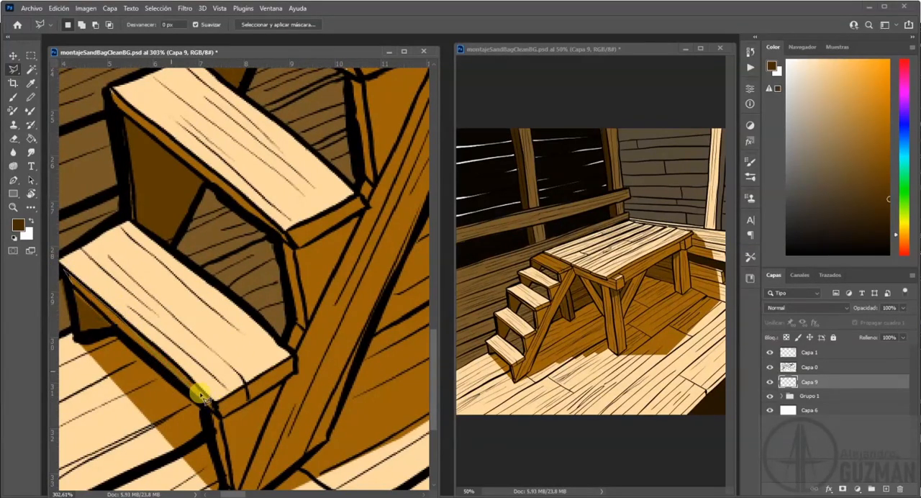
click(249, 386)
click(296, 356)
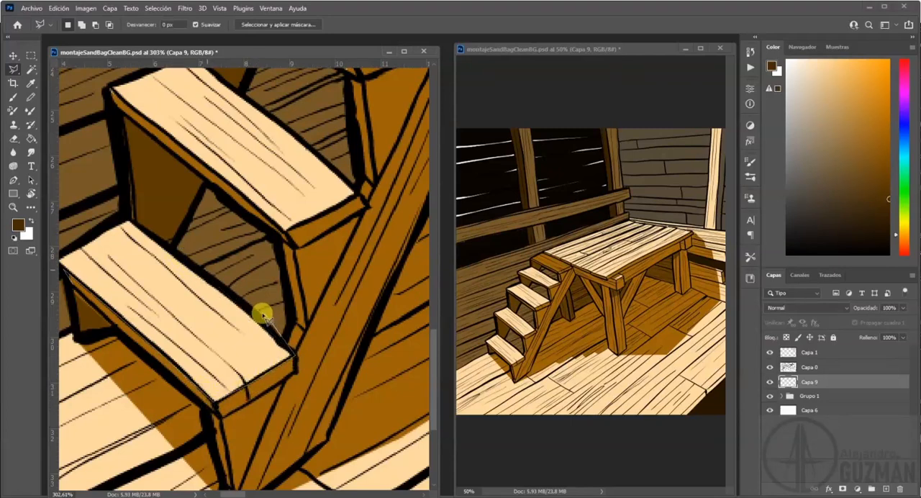
Continue the lasso outline along the lowest tread's back edge, up the riser, and along the second tread's front and side edges.
click(123, 213)
click(110, 90)
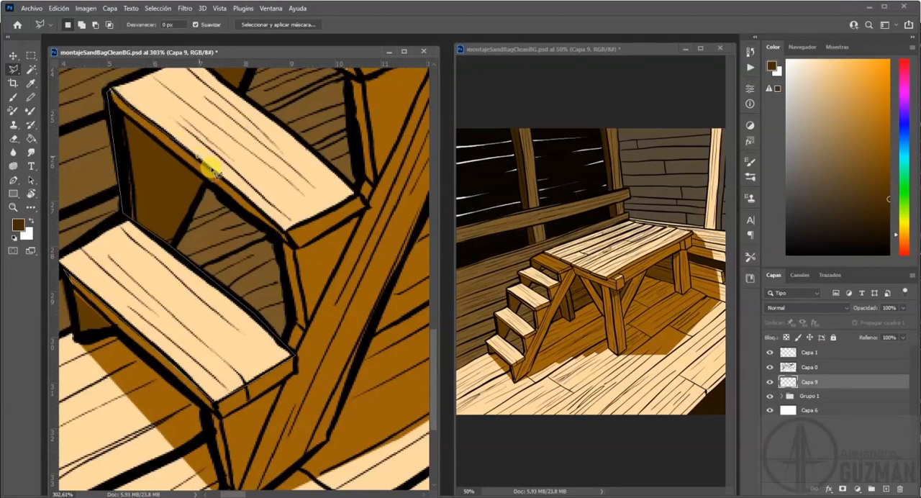
click(288, 231)
click(356, 195)
drag(296, 141, 221, 262)
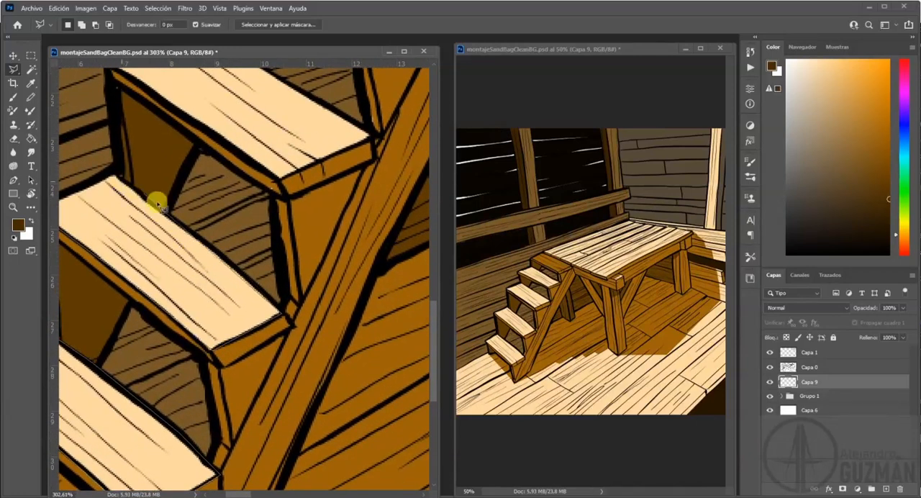
Extend the lasso outline around the third and fourth treads, leaving their light top faces outside it.
click(114, 171)
drag(115, 118, 96, 185)
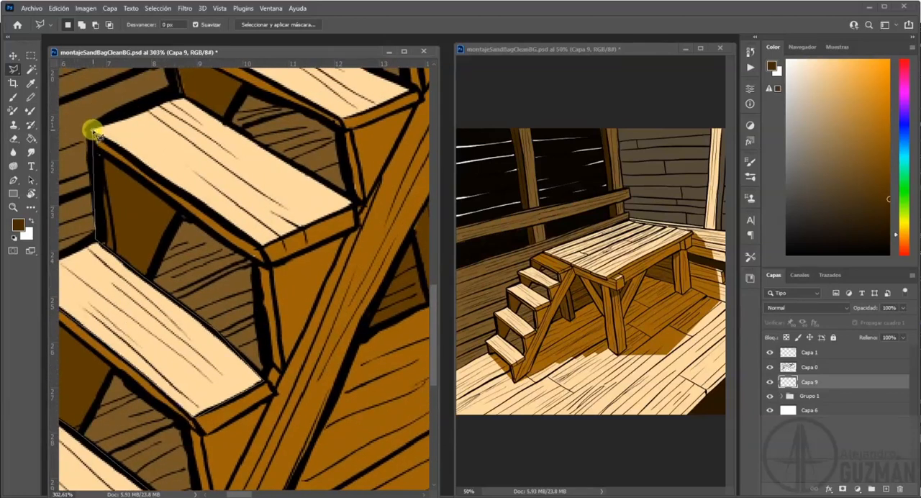
click(265, 250)
click(355, 202)
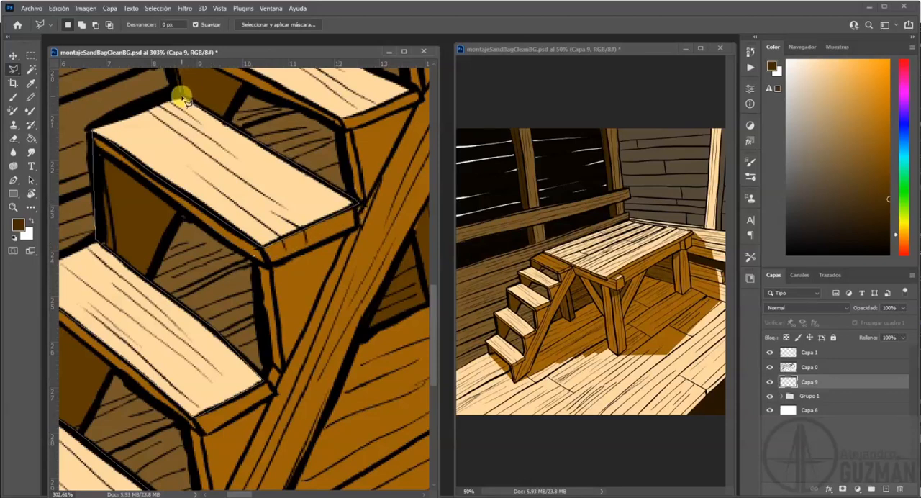
mouse_move(196, 93)
mouse_down()
mouse_move(177, 209)
mouse_move(164, 204)
mouse_up()
click(148, 202)
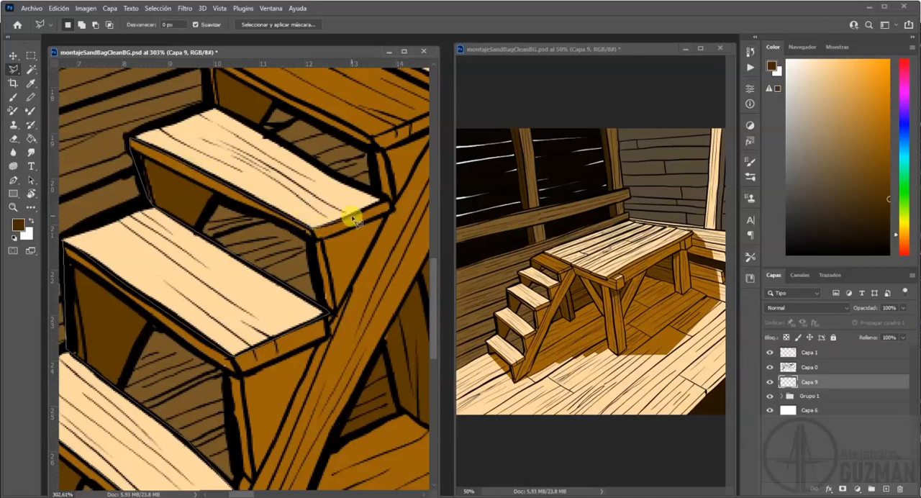
click(303, 157)
mouse_move(207, 103)
mouse_down()
mouse_move(171, 226)
mouse_move(165, 206)
mouse_up()
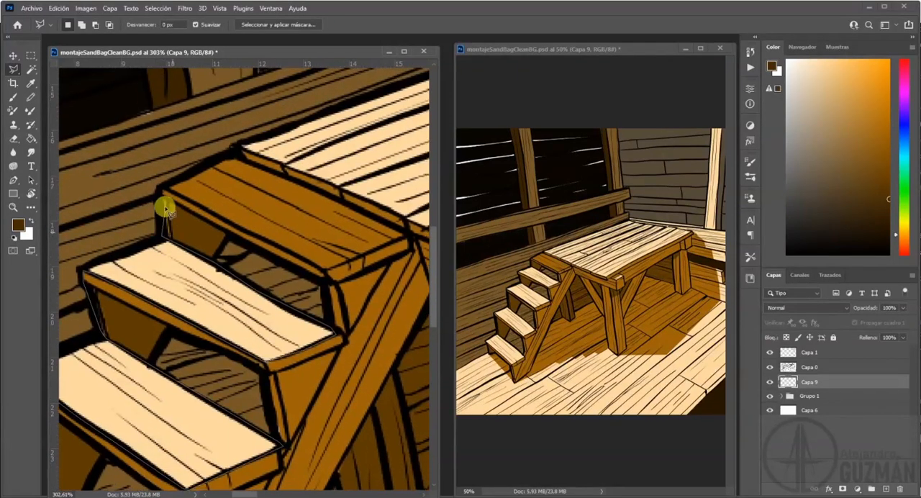
Trace the front and side edges of the brown top step and follow its back edge to the platform's near corner.
click(159, 188)
click(188, 200)
click(274, 244)
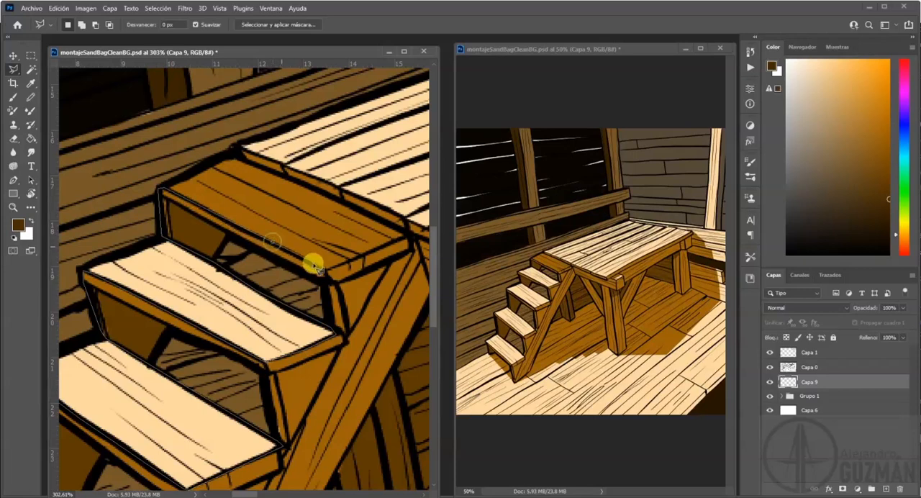
click(325, 272)
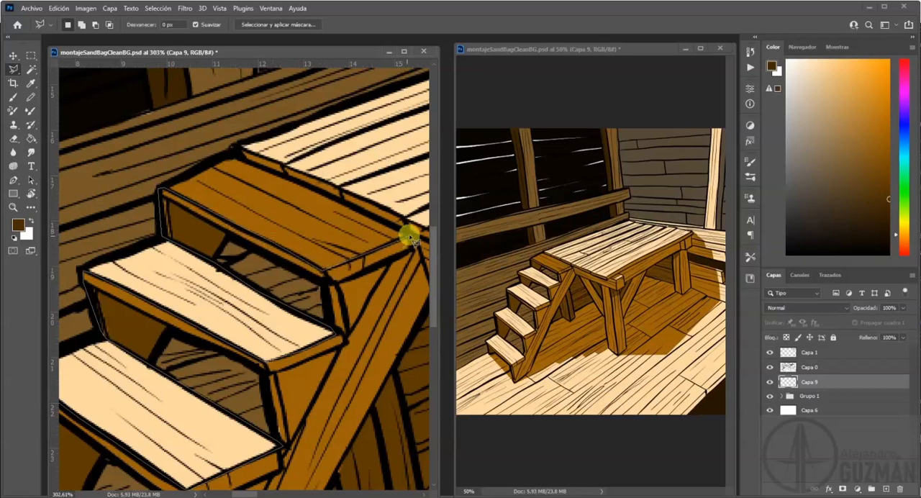
click(407, 240)
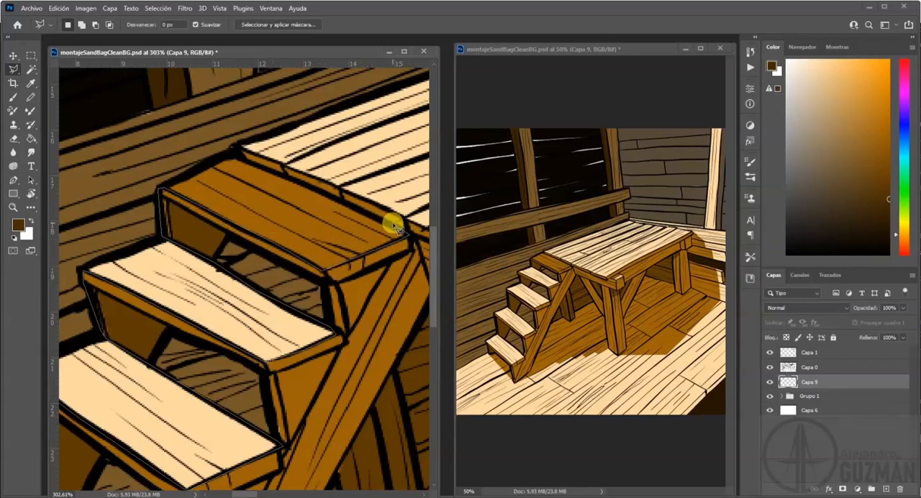
click(233, 147)
Extend the lasso outline along the platform's stair-side edge and its long front edge to the far corner by the wall.
mouse_move(330, 210)
mouse_down()
mouse_move(200, 224)
mouse_move(208, 221)
mouse_up()
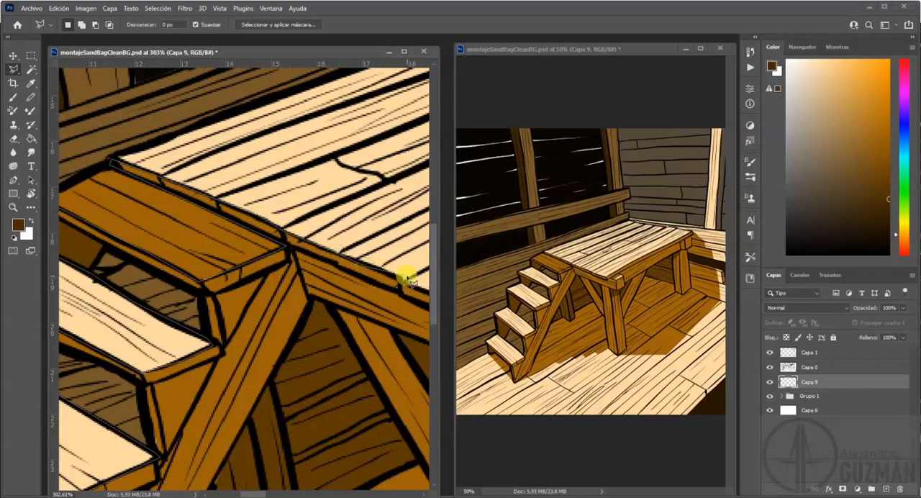
mouse_move(402, 280)
mouse_down()
mouse_move(265, 275)
mouse_move(251, 265)
mouse_up()
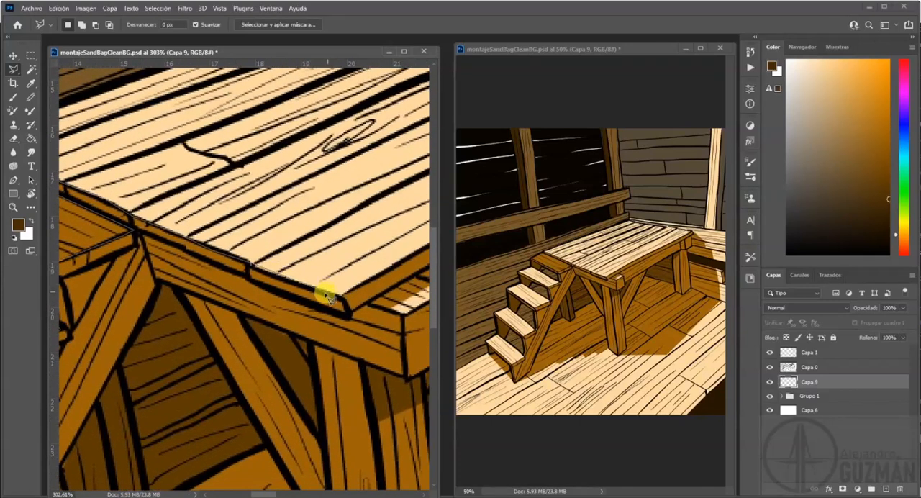
drag(344, 302, 227, 305)
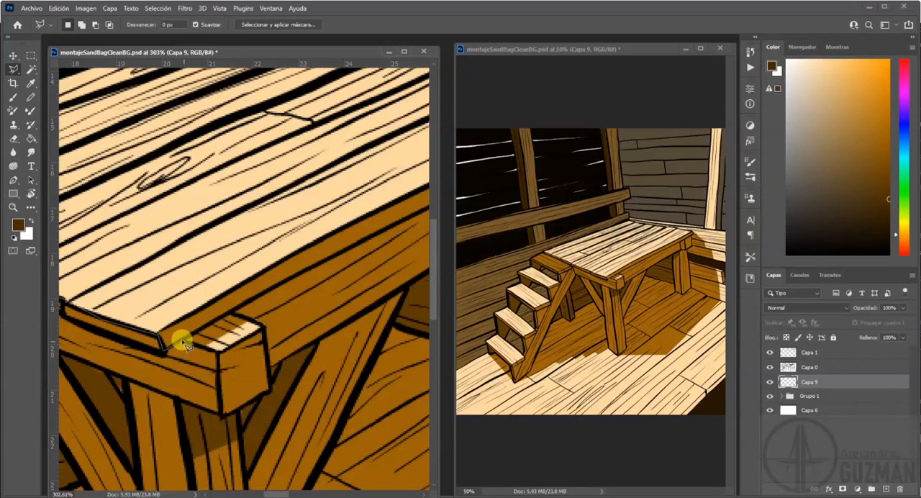
drag(312, 270, 9, 354)
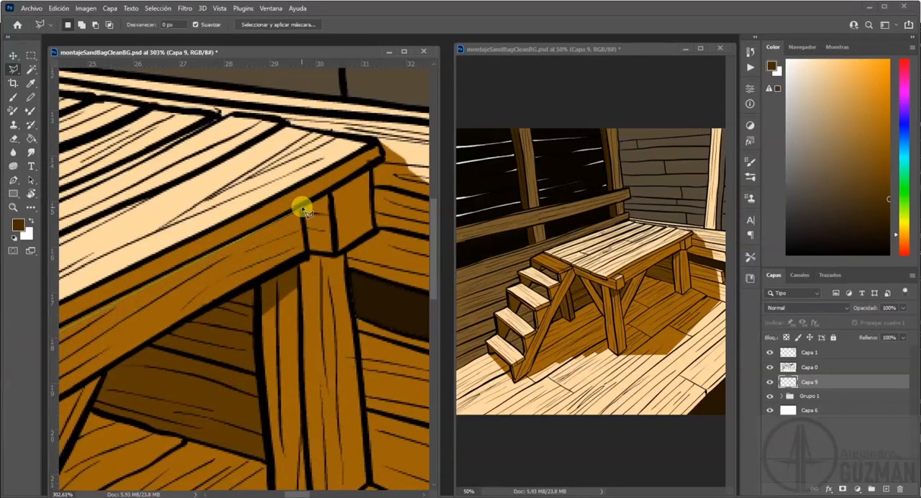
Outline the platform's shadow on the plank wall with a margin beyond its edge, leaving the dark gap between planks outside.
click(405, 145)
drag(358, 199, 173, 186)
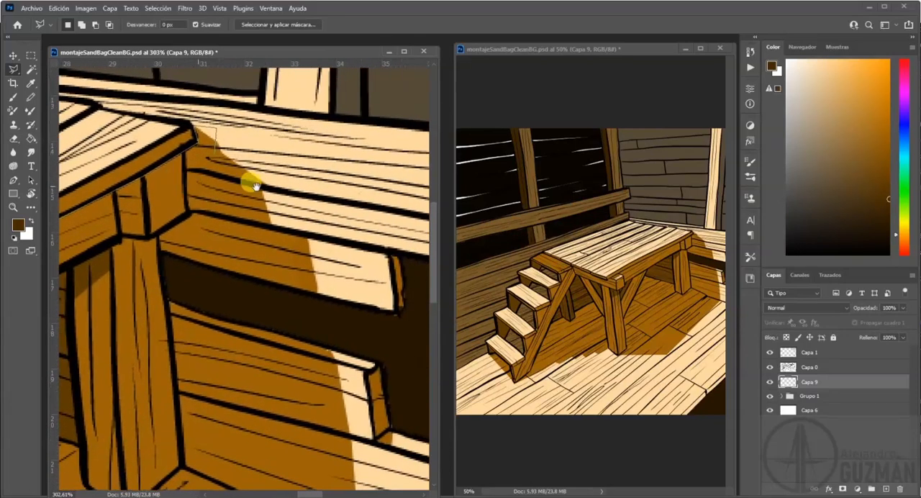
click(332, 296)
click(165, 255)
click(170, 306)
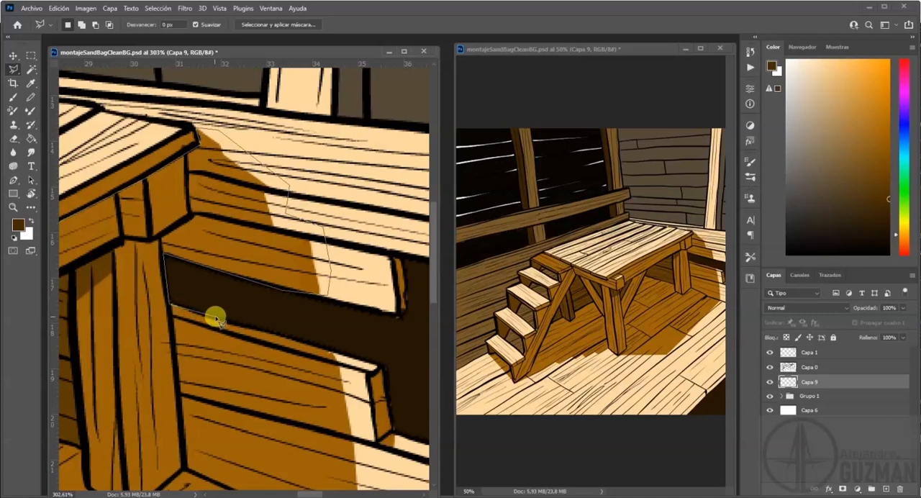
click(310, 345)
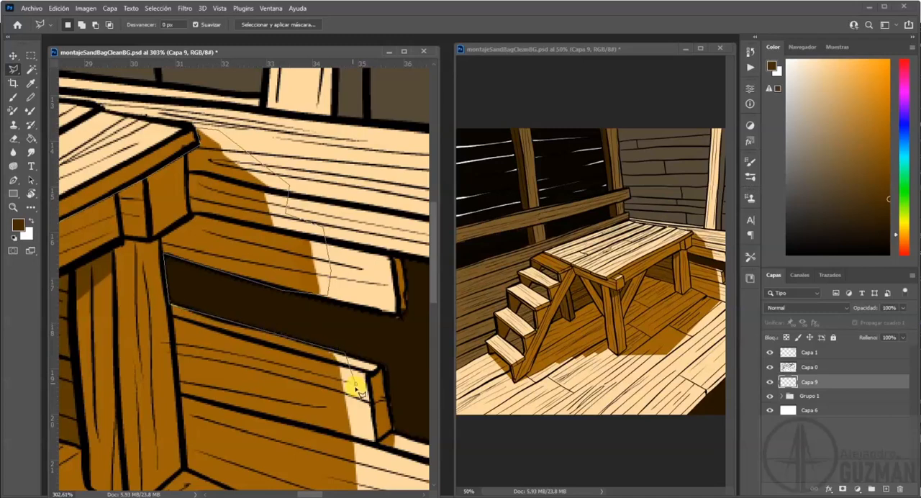
Carry the lasso outline down the lower wall planks and diagonally across the floor, just outside the shadow's edge.
click(376, 466)
drag(348, 460, 331, 223)
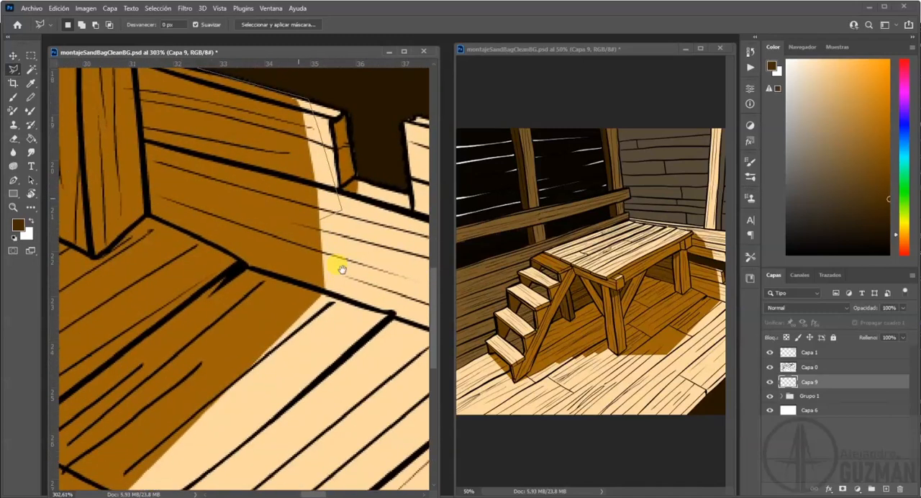
drag(185, 438, 361, 204)
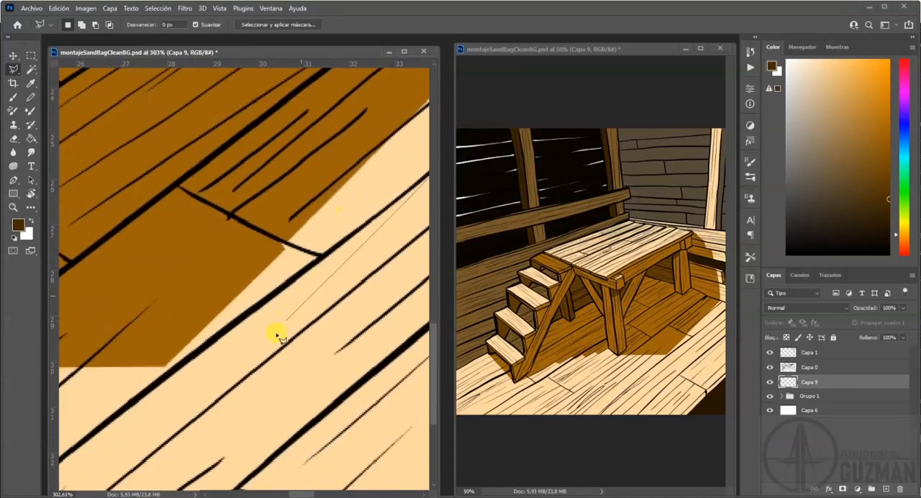
click(197, 400)
Carry the lasso outline along the floor in front of the shadow to the stairs' foot and close it around the lowest step.
drag(105, 422, 360, 361)
click(99, 346)
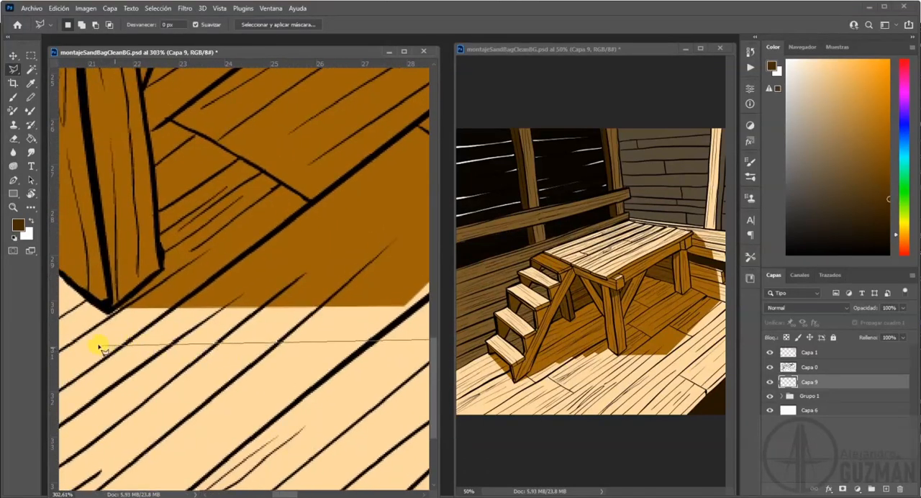
drag(135, 323, 351, 337)
drag(90, 401, 314, 356)
mouse_move(91, 457)
mouse_down()
mouse_move(144, 417)
mouse_move(360, 316)
mouse_up()
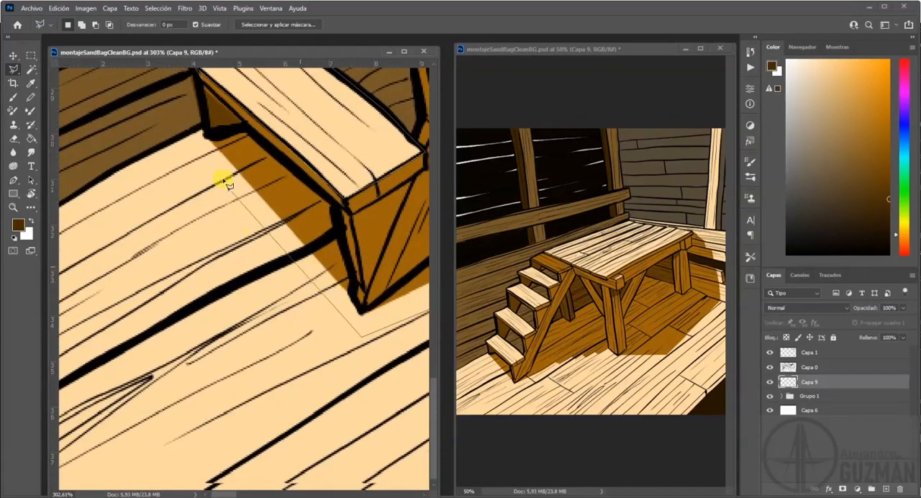
click(197, 91)
Paint dark brown shadow beneath the second and third treads from the bottom with a 37 px brush.
mouse_move(236, 272)
mouse_down()
mouse_move(123, 350)
mouse_move(54, 428)
mouse_up()
mouse_move(320, 212)
mouse_down()
mouse_move(294, 220)
mouse_move(279, 208)
mouse_move(174, 210)
mouse_move(195, 204)
mouse_move(170, 264)
mouse_move(238, 235)
mouse_move(304, 321)
mouse_move(321, 396)
mouse_up()
drag(294, 257, 383, 169)
click(12, 96)
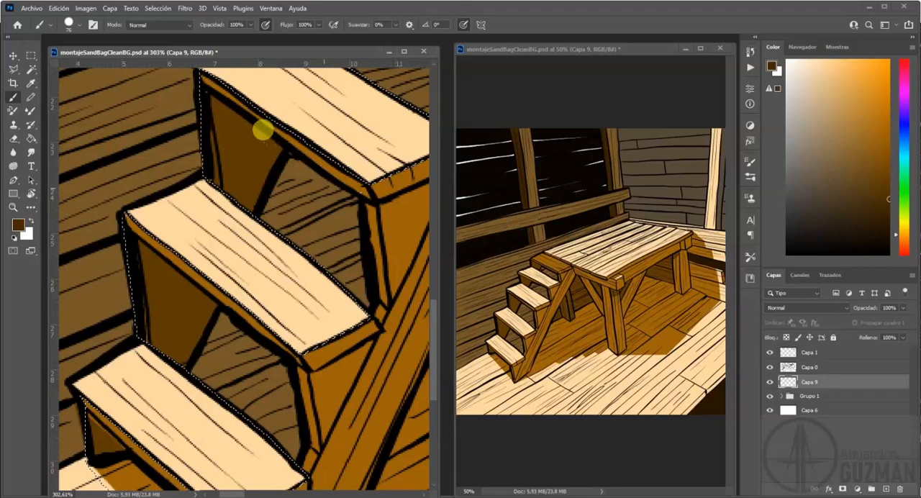
drag(285, 208, 254, 206)
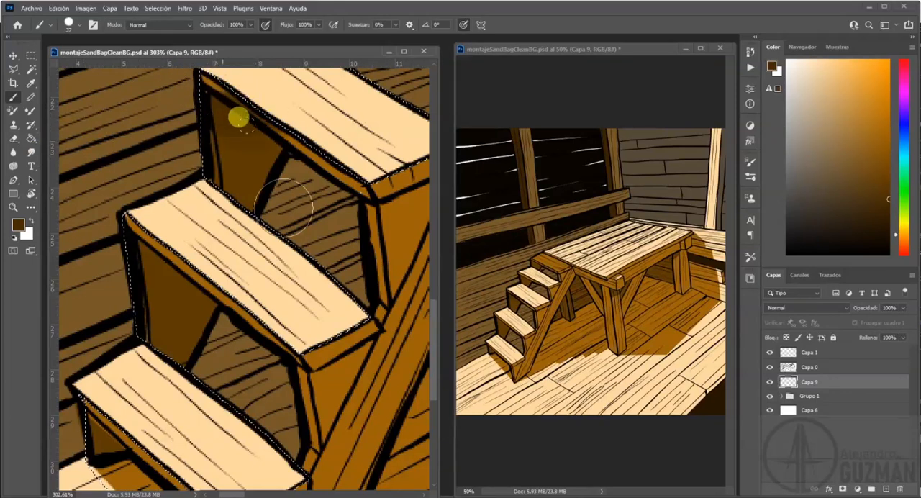
drag(295, 172, 274, 245)
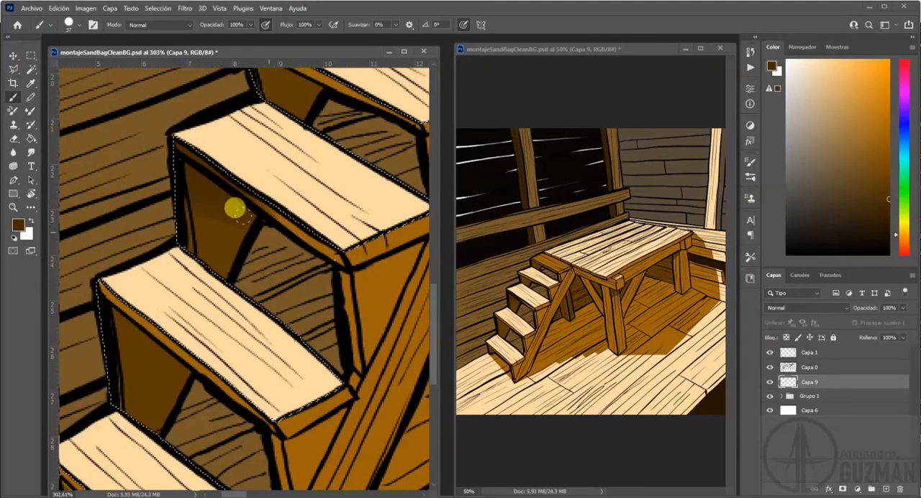
key(e)
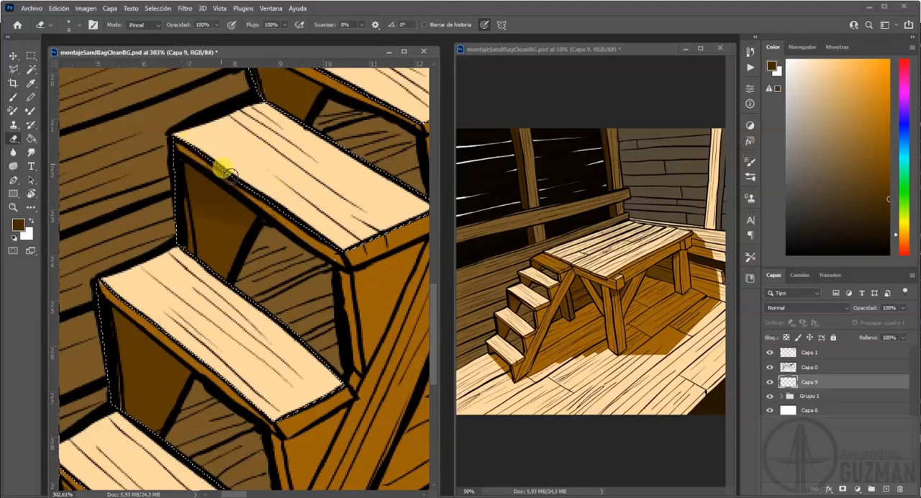
key(b)
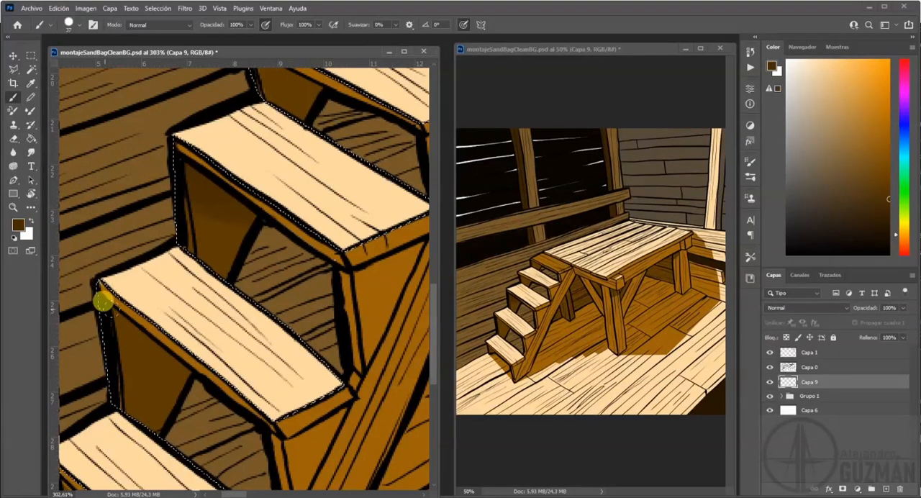
click(104, 330)
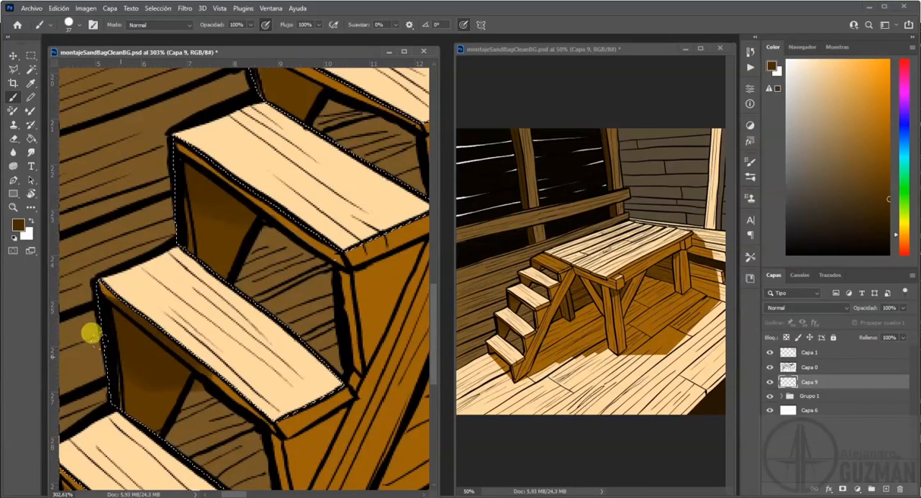
key(e)
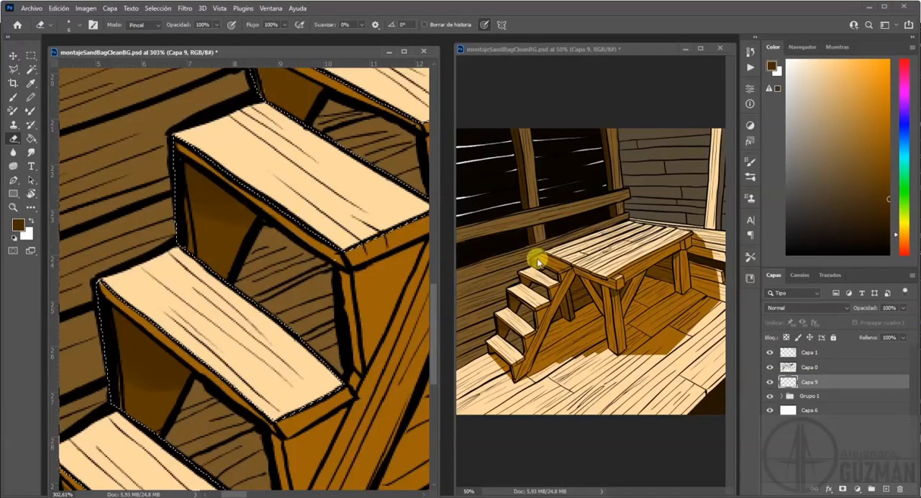
Sample near-black from the dark back wall and deepen the shading beneath the second and third treads.
click(668, 234)
drag(670, 234, 645, 234)
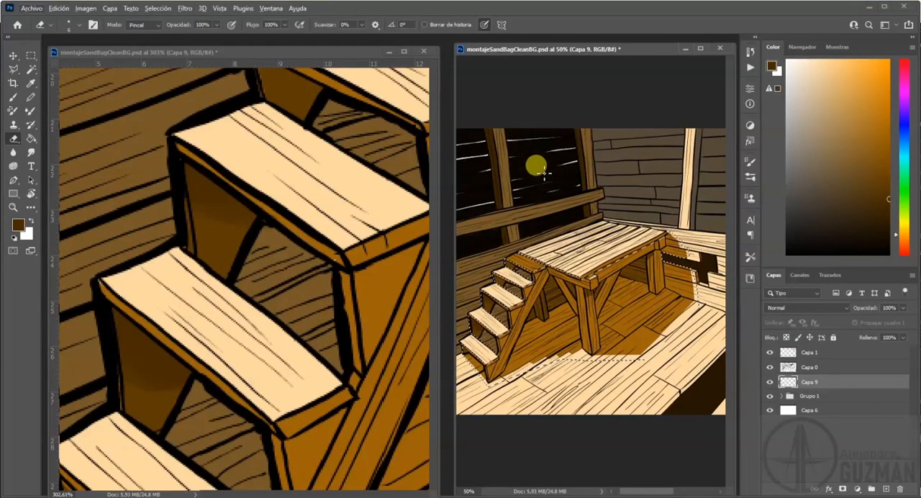
click(13, 96)
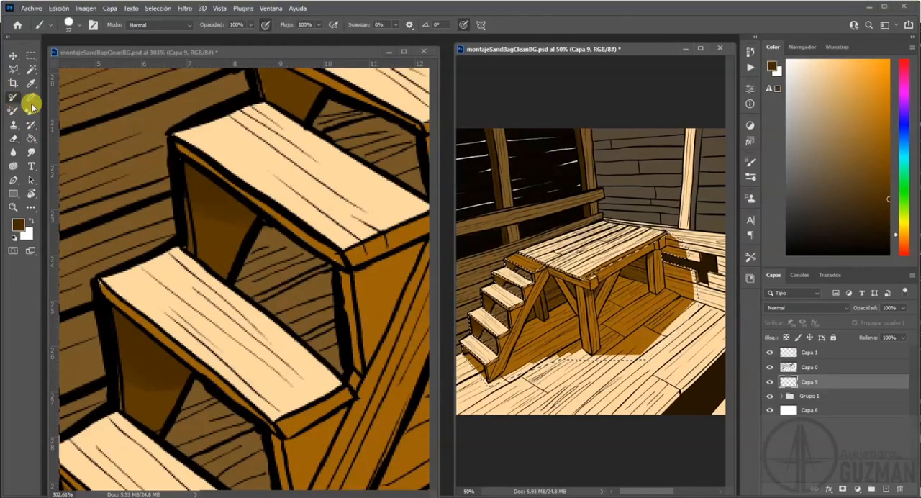
alt+click(534, 160)
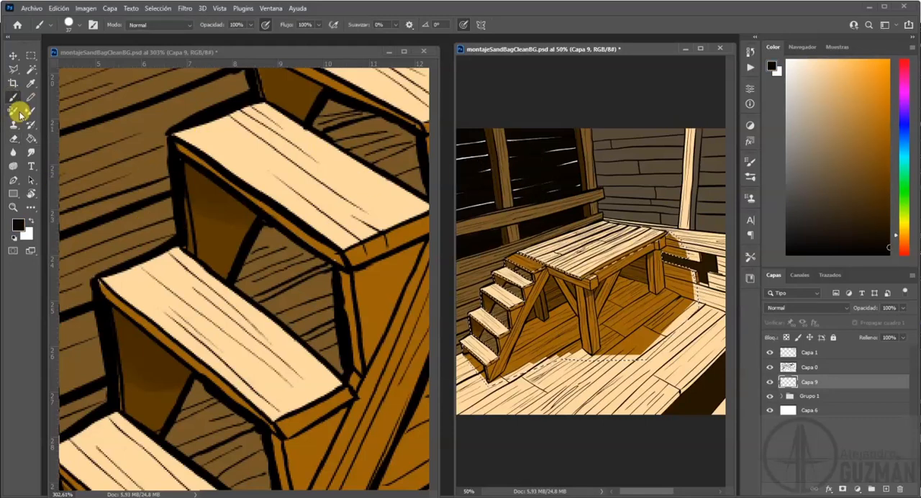
click(195, 179)
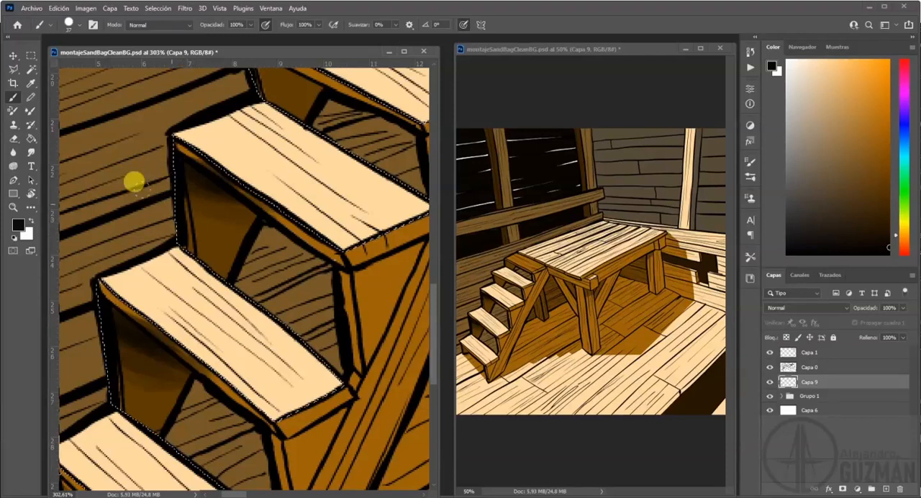
click(14, 139)
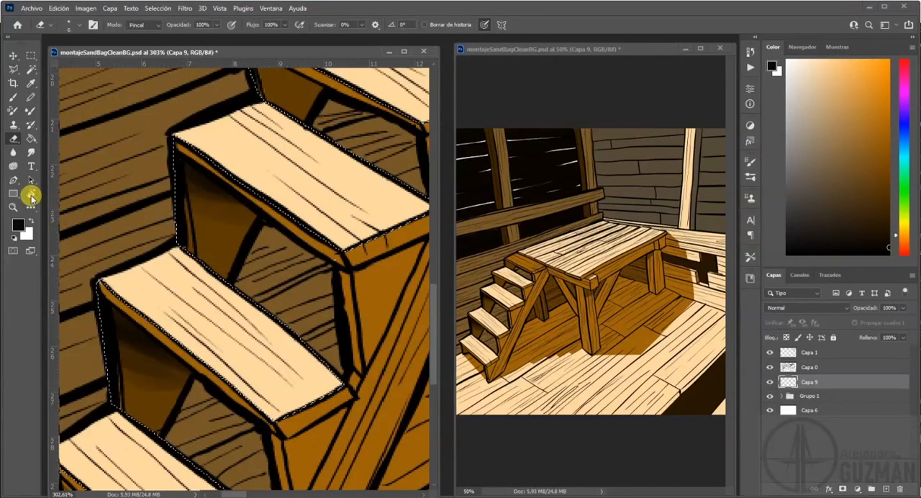
Sample the very dark brown of the plank wall's gap and shade beneath the fourth tread and top step at 52% brush opacity.
click(13, 97)
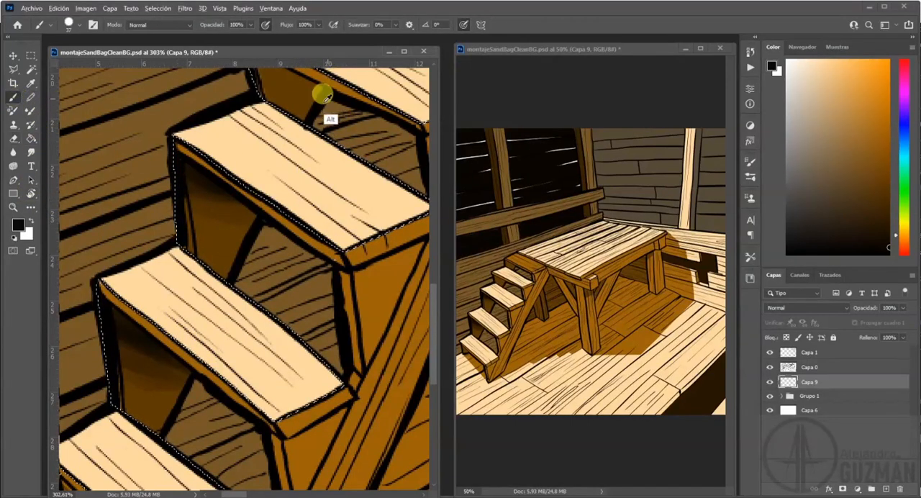
alt+click(705, 267)
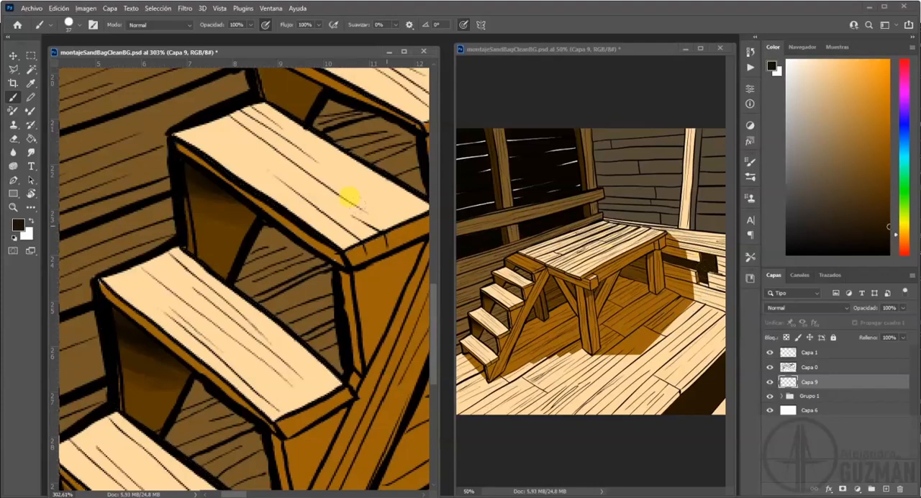
drag(309, 207, 225, 333)
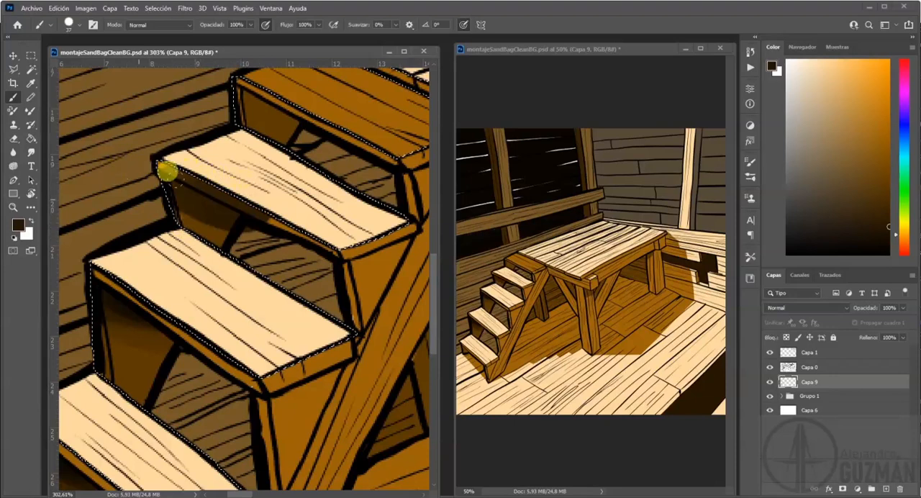
key(ctrl+z)
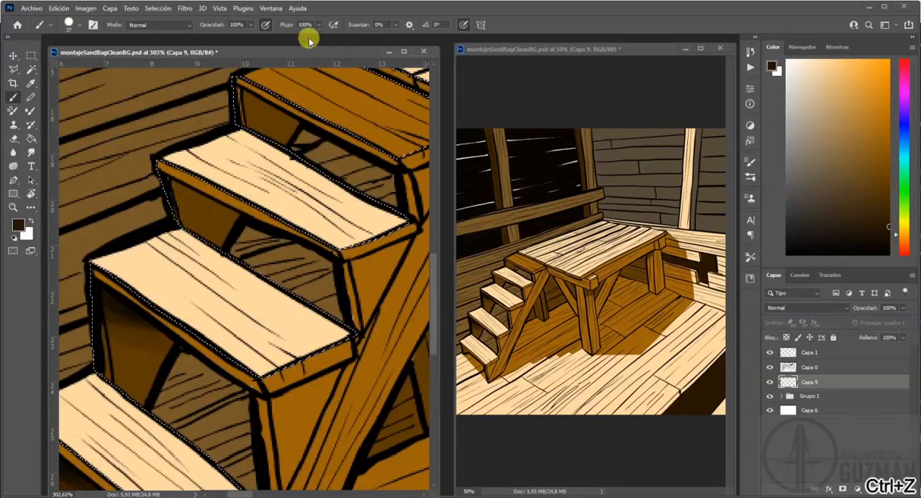
drag(250, 25, 239, 40)
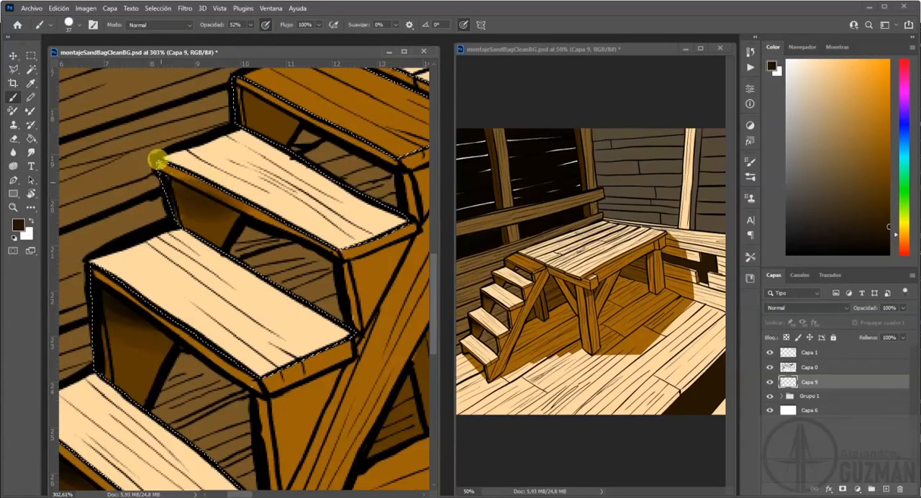
drag(225, 91, 276, 122)
drag(201, 72, 290, 90)
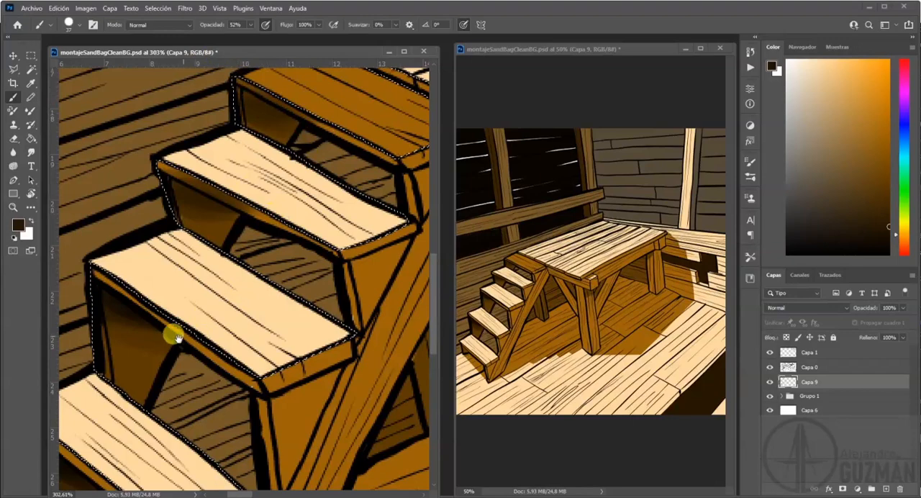
Shade beneath the bottom tread and darken the wall planks seen through the lower stair openings.
drag(63, 432, 217, 290)
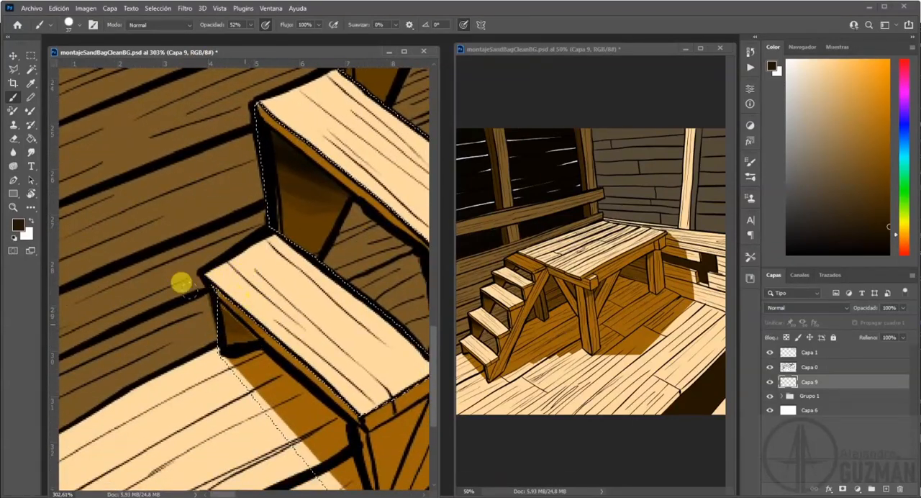
drag(379, 251, 233, 259)
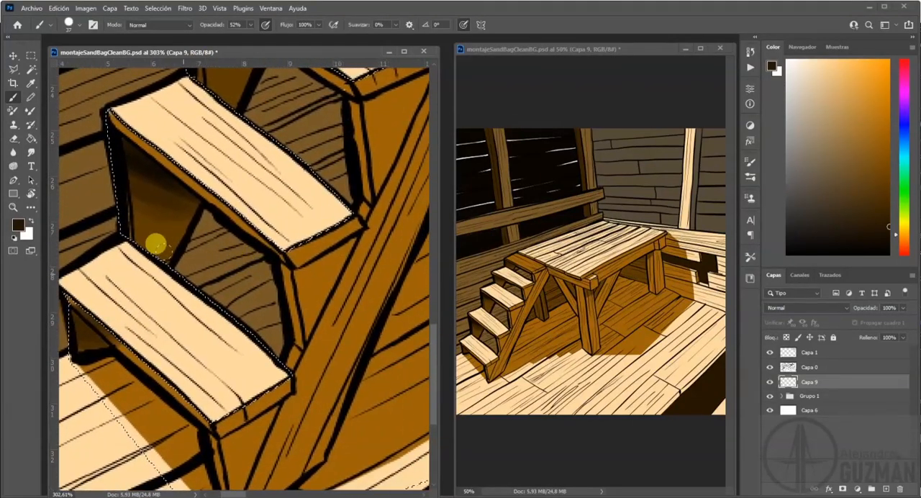
mouse_move(173, 216)
mouse_down()
mouse_move(185, 197)
mouse_move(206, 222)
mouse_move(227, 220)
mouse_move(165, 254)
mouse_move(227, 219)
mouse_move(197, 202)
mouse_move(206, 227)
mouse_move(175, 201)
mouse_up()
mouse_move(318, 167)
mouse_down()
mouse_move(244, 271)
mouse_move(236, 269)
mouse_up()
mouse_move(155, 185)
mouse_down()
mouse_move(171, 162)
mouse_move(145, 195)
mouse_move(191, 197)
mouse_move(195, 166)
mouse_move(205, 190)
mouse_move(173, 150)
mouse_move(196, 175)
mouse_move(169, 170)
mouse_move(177, 205)
mouse_move(196, 241)
mouse_move(206, 205)
mouse_move(216, 243)
mouse_up()
key(ctrl+d)
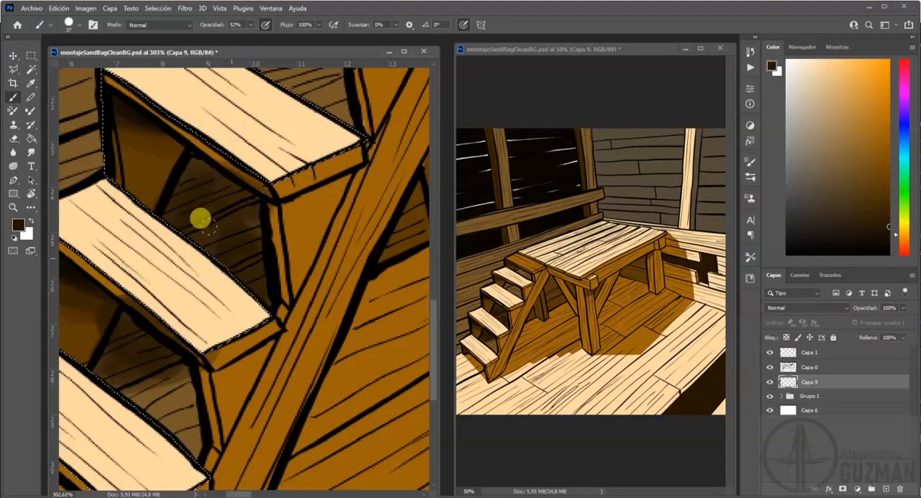
Try darkening the wall planks in the opening beneath the fourth tread, and undo those strokes.
drag(306, 246, 252, 355)
mouse_move(186, 314)
mouse_down()
mouse_move(84, 292)
mouse_move(111, 261)
mouse_move(163, 252)
mouse_move(191, 121)
mouse_move(237, 181)
mouse_move(212, 154)
mouse_move(218, 164)
mouse_move(183, 146)
mouse_up()
mouse_move(271, 162)
mouse_down()
mouse_move(147, 123)
mouse_move(169, 117)
mouse_up()
drag(287, 174, 199, 259)
key(ctrl+z)
key(ctrl+z)
key(ctrl+z)
key(ctrl+z)
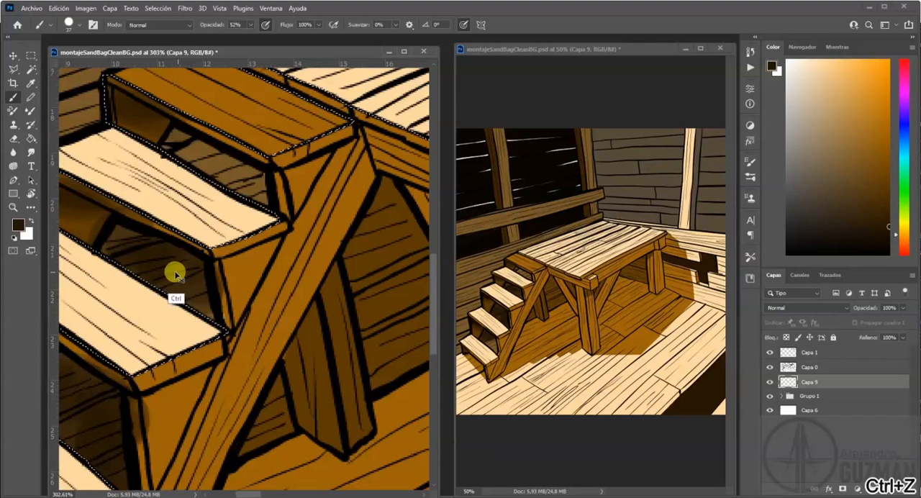
key(alt+e)
key(Escape)
alt+drag(263, 238, 239, 244)
mouse_move(118, 240)
mouse_down()
mouse_move(151, 249)
mouse_move(102, 258)
mouse_move(166, 239)
mouse_move(119, 242)
mouse_move(137, 233)
mouse_move(128, 236)
mouse_move(169, 244)
mouse_move(124, 230)
mouse_up()
key(alt+e)
key(alt)
key(alt+e)
key(alt)
Set the brush to 19 px and darken the wall planks in the openings beneath the fourth tread and top step.
alt+right_click(306, 216)
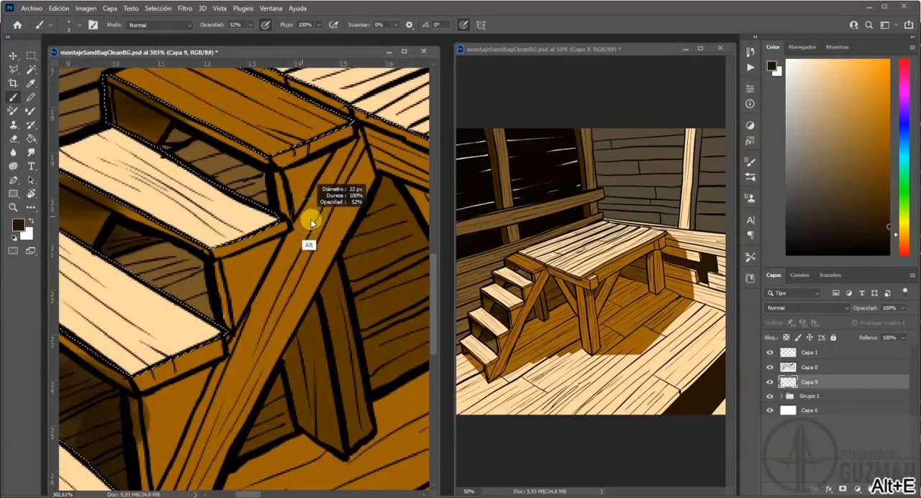
mouse_move(165, 240)
mouse_down()
mouse_move(151, 243)
mouse_move(162, 233)
mouse_move(181, 259)
mouse_move(182, 303)
mouse_up()
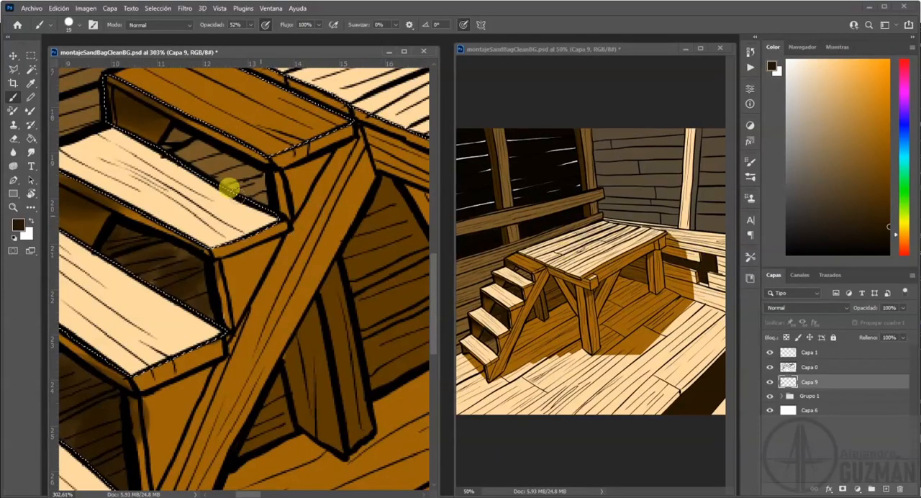
mouse_move(186, 143)
mouse_down()
mouse_move(180, 113)
mouse_move(168, 119)
mouse_move(208, 156)
mouse_move(187, 144)
mouse_move(189, 151)
mouse_move(172, 138)
mouse_move(222, 134)
mouse_move(157, 144)
mouse_up()
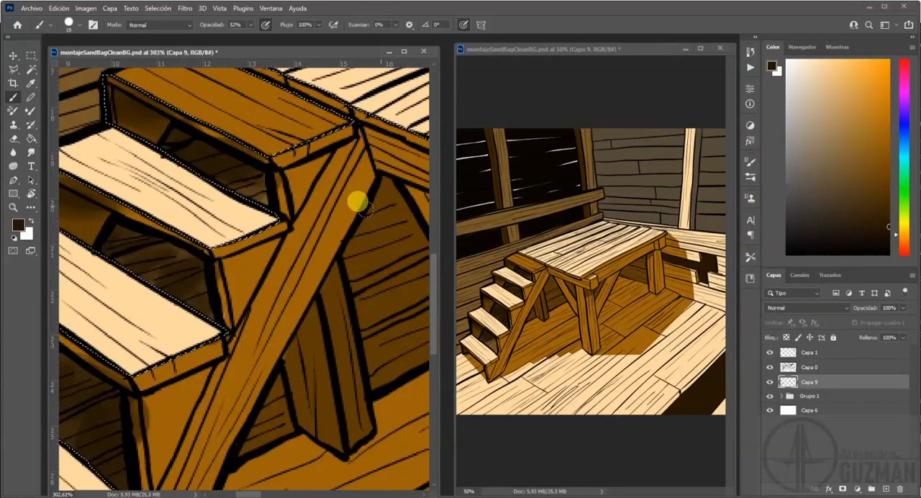
Darken the wall and rear leg under the platform beside the stairs, with soft shading along the stair's diagonal beam.
drag(274, 365, 297, 261)
mouse_move(297, 260)
mouse_down()
mouse_move(271, 269)
mouse_move(257, 313)
mouse_move(283, 249)
mouse_move(275, 291)
mouse_move(283, 290)
mouse_move(243, 327)
mouse_move(296, 300)
mouse_move(292, 244)
mouse_move(290, 315)
mouse_move(303, 220)
mouse_move(333, 214)
mouse_move(342, 279)
mouse_up()
drag(380, 226, 256, 289)
drag(275, 130, 233, 200)
mouse_move(272, 159)
mouse_down()
mouse_move(256, 200)
mouse_move(271, 280)
mouse_move(294, 255)
mouse_move(297, 149)
mouse_move(285, 236)
mouse_move(301, 216)
mouse_move(283, 284)
mouse_move(319, 254)
mouse_move(320, 273)
mouse_move(276, 327)
mouse_move(340, 297)
mouse_move(337, 244)
mouse_move(341, 276)
mouse_move(277, 183)
mouse_move(281, 234)
mouse_move(271, 197)
mouse_move(302, 241)
mouse_move(321, 198)
mouse_move(305, 159)
mouse_move(303, 204)
mouse_move(246, 207)
mouse_move(240, 223)
mouse_move(255, 298)
mouse_move(326, 218)
mouse_move(183, 288)
mouse_move(293, 275)
mouse_move(283, 249)
mouse_move(257, 247)
mouse_move(259, 235)
mouse_move(231, 237)
mouse_move(259, 261)
mouse_up()
mouse_move(328, 315)
mouse_down()
mouse_move(179, 320)
mouse_move(222, 278)
mouse_move(223, 306)
mouse_move(341, 216)
mouse_move(285, 238)
mouse_move(308, 277)
mouse_up()
drag(338, 264, 146, 314)
Shade the wall and inner leg under the platform's far end, and sample near-black from the back wall to deepen it.
drag(262, 253, 187, 302)
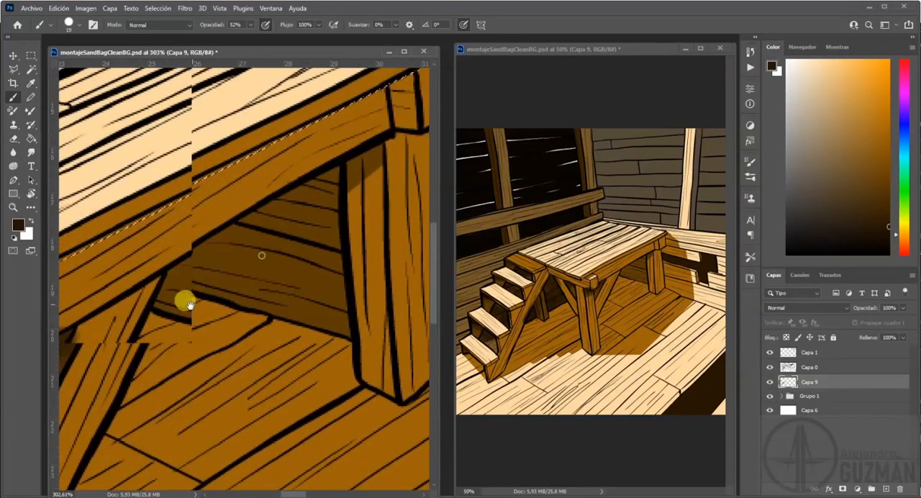
mouse_move(263, 200)
mouse_down()
mouse_move(308, 192)
mouse_move(276, 202)
mouse_move(261, 231)
mouse_move(342, 271)
mouse_move(156, 254)
mouse_move(296, 313)
mouse_move(226, 318)
mouse_move(187, 240)
mouse_move(271, 197)
mouse_up()
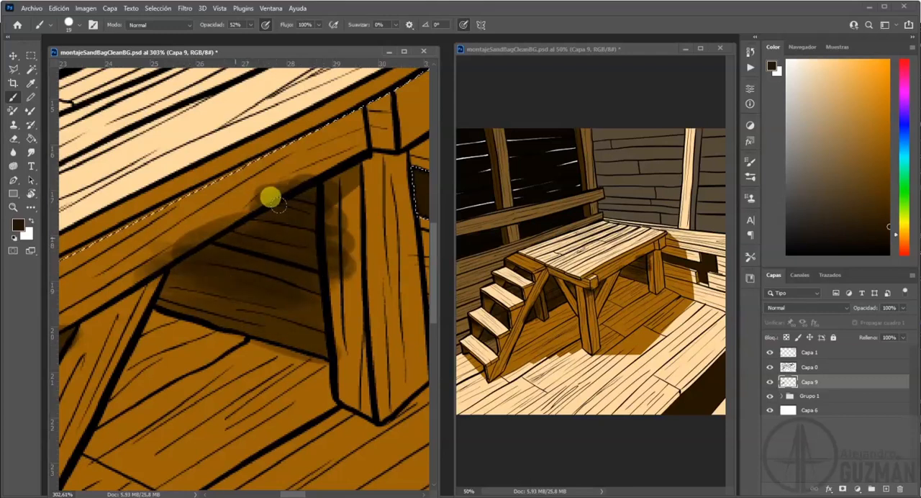
mouse_move(286, 236)
mouse_down()
mouse_move(132, 274)
mouse_move(259, 300)
mouse_move(238, 232)
mouse_move(360, 237)
mouse_up()
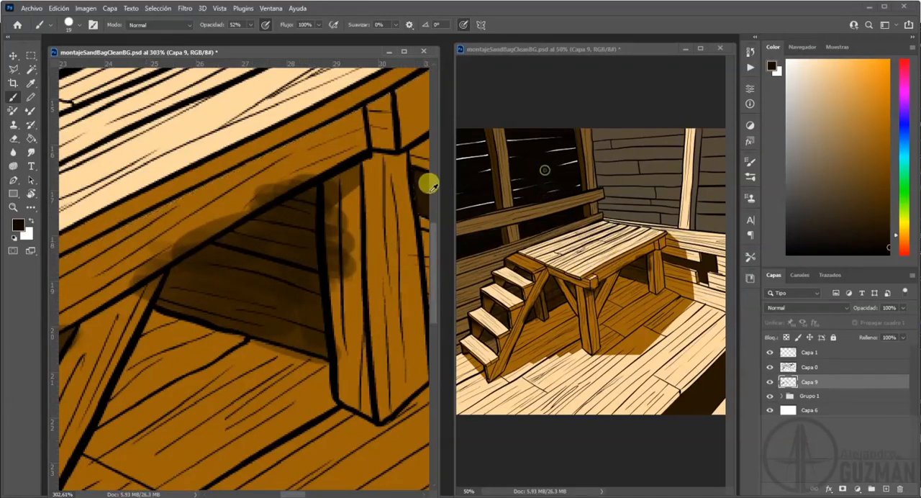
drag(167, 270, 310, 233)
Deepen the near-black shading in the stair openings beneath the top step and fourth tread.
mouse_move(108, 302)
mouse_down()
mouse_move(263, 253)
mouse_move(327, 314)
mouse_up()
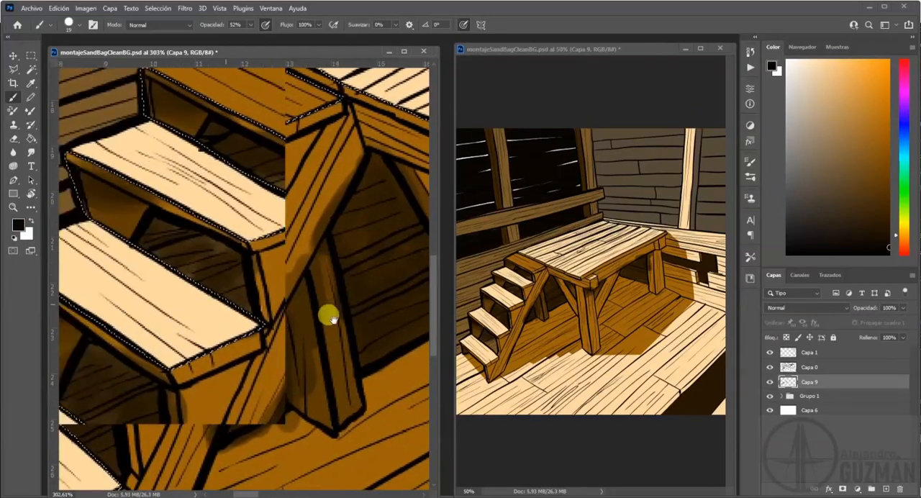
mouse_move(144, 302)
mouse_down()
mouse_move(279, 281)
mouse_move(318, 161)
mouse_move(209, 197)
mouse_up()
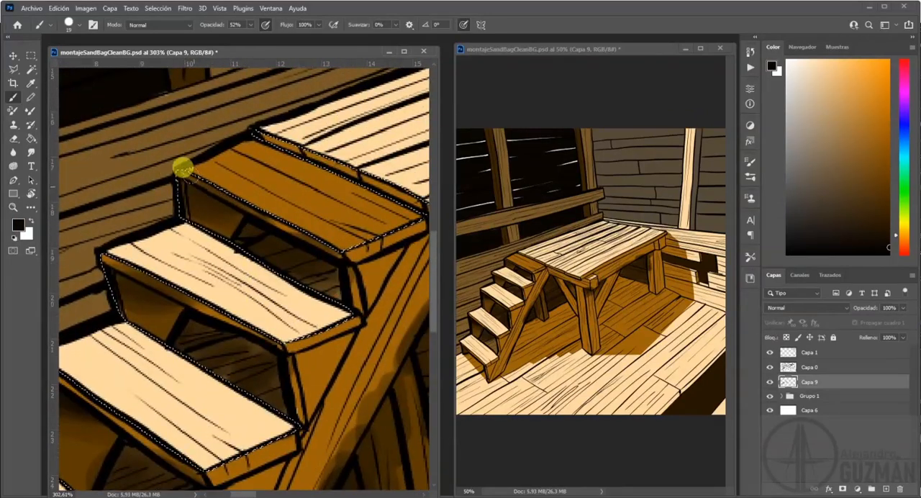
mouse_move(240, 220)
mouse_down()
mouse_move(292, 246)
mouse_move(267, 234)
mouse_move(281, 262)
mouse_move(263, 251)
mouse_move(322, 269)
mouse_up()
mouse_move(177, 340)
mouse_down()
mouse_move(175, 323)
mouse_move(197, 325)
mouse_move(250, 367)
mouse_move(282, 368)
mouse_move(292, 408)
mouse_up()
drag(209, 392, 262, 244)
mouse_move(159, 332)
mouse_down()
mouse_move(185, 305)
mouse_move(199, 317)
mouse_move(170, 367)
mouse_up()
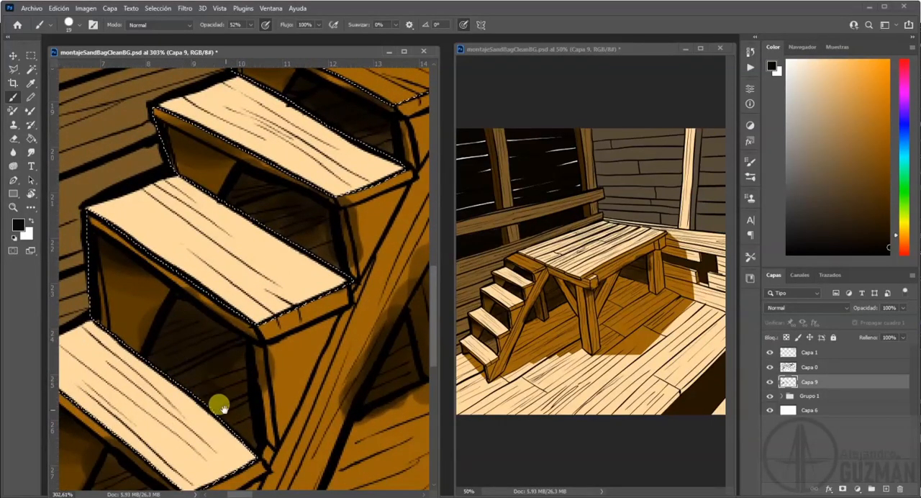
Deepen the near-black shading in the stair openings beneath the third and second treads.
drag(226, 404, 243, 328)
drag(178, 387, 238, 320)
mouse_move(168, 323)
mouse_down()
mouse_move(211, 338)
mouse_move(157, 347)
mouse_move(208, 349)
mouse_up()
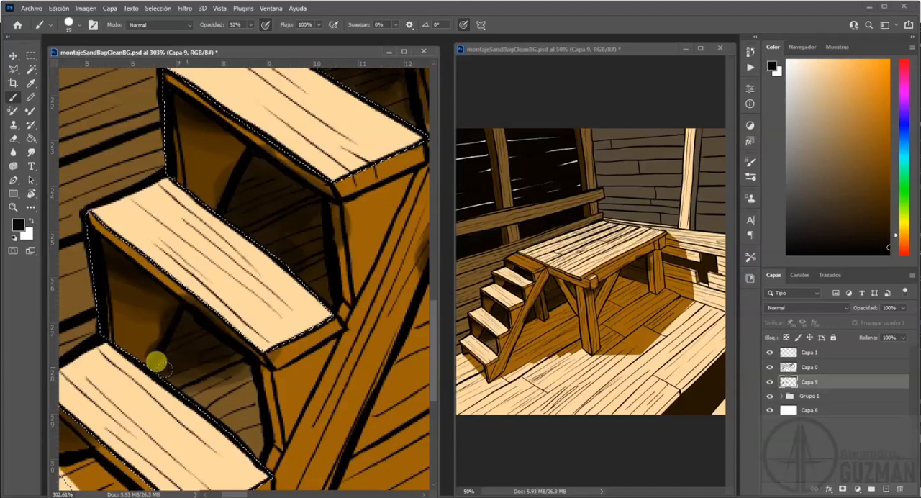
mouse_move(170, 377)
mouse_down()
mouse_move(167, 383)
mouse_move(258, 310)
mouse_move(168, 367)
mouse_move(149, 338)
mouse_up()
Extend the soft near-black shading from the stair openings to the braces, leg tops and beam undersides along the platform.
drag(309, 328, 165, 341)
drag(396, 225, 236, 341)
mouse_move(270, 249)
mouse_down()
mouse_move(251, 241)
mouse_move(256, 229)
mouse_up()
drag(352, 209, 271, 323)
mouse_move(284, 149)
mouse_down()
mouse_move(243, 219)
mouse_move(245, 239)
mouse_move(297, 213)
mouse_move(252, 298)
mouse_move(346, 250)
mouse_move(327, 246)
mouse_move(271, 182)
mouse_move(288, 170)
mouse_move(249, 270)
mouse_move(305, 240)
mouse_move(262, 318)
mouse_move(284, 323)
mouse_up()
mouse_move(334, 296)
mouse_down()
mouse_move(228, 295)
mouse_move(143, 356)
mouse_up()
drag(170, 253, 201, 261)
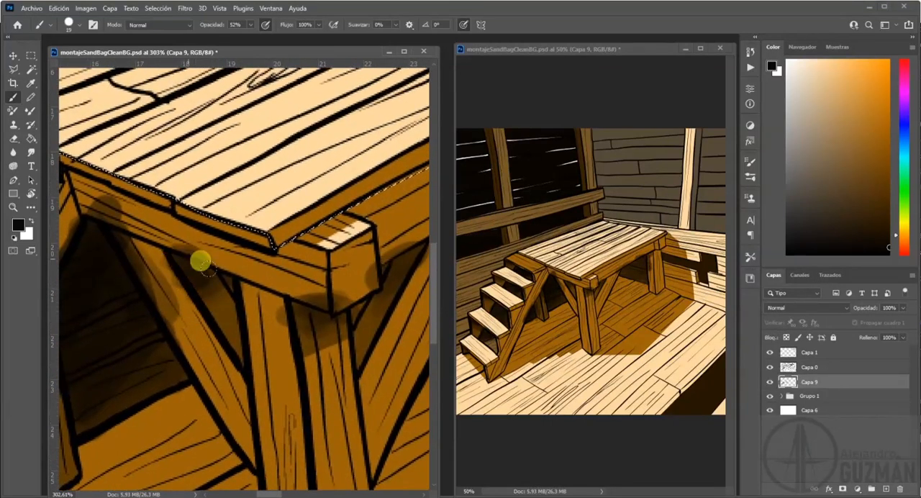
drag(374, 268, 211, 271)
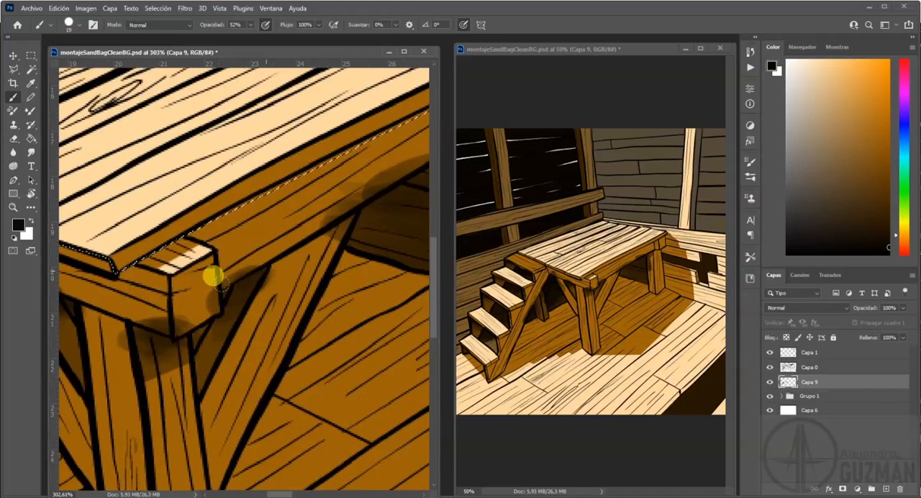
mouse_move(370, 242)
mouse_down()
mouse_move(247, 264)
mouse_move(294, 188)
mouse_move(173, 286)
mouse_move(240, 281)
mouse_up()
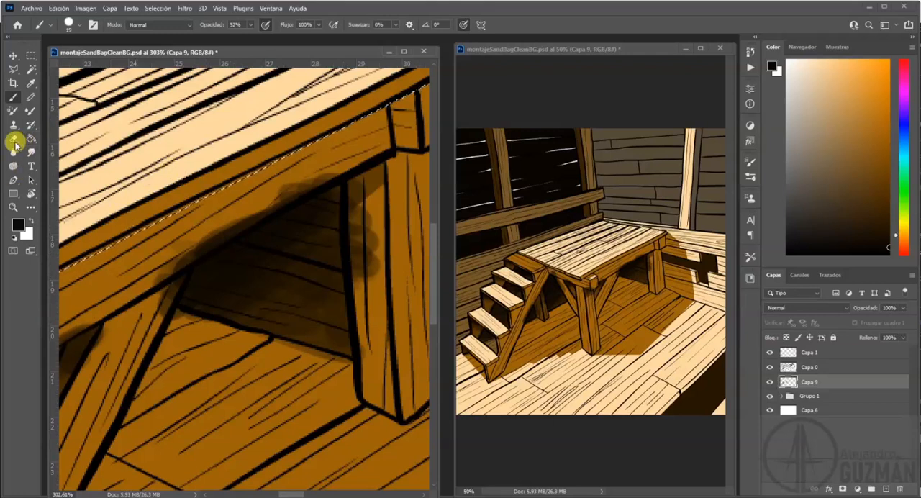
Erase the shading spill from the platform's long beam, its far leg and the floor edge beneath.
click(14, 141)
mouse_move(376, 211)
mouse_down()
mouse_move(374, 266)
mouse_move(378, 189)
mouse_move(376, 354)
mouse_move(365, 180)
mouse_move(362, 234)
mouse_up()
mouse_move(200, 210)
mouse_down()
mouse_move(122, 271)
mouse_move(225, 233)
mouse_move(154, 275)
mouse_move(331, 170)
mouse_move(248, 222)
mouse_move(280, 193)
mouse_move(180, 311)
mouse_move(152, 316)
mouse_move(186, 264)
mouse_up()
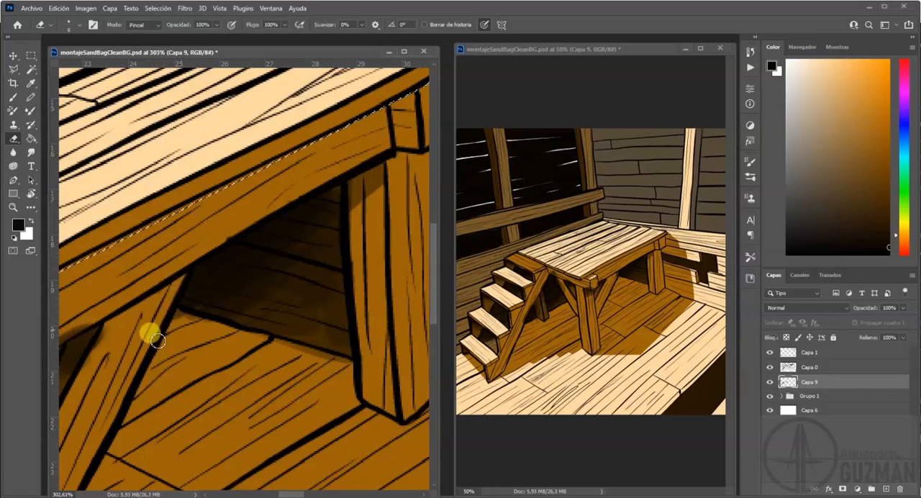
drag(282, 357, 239, 336)
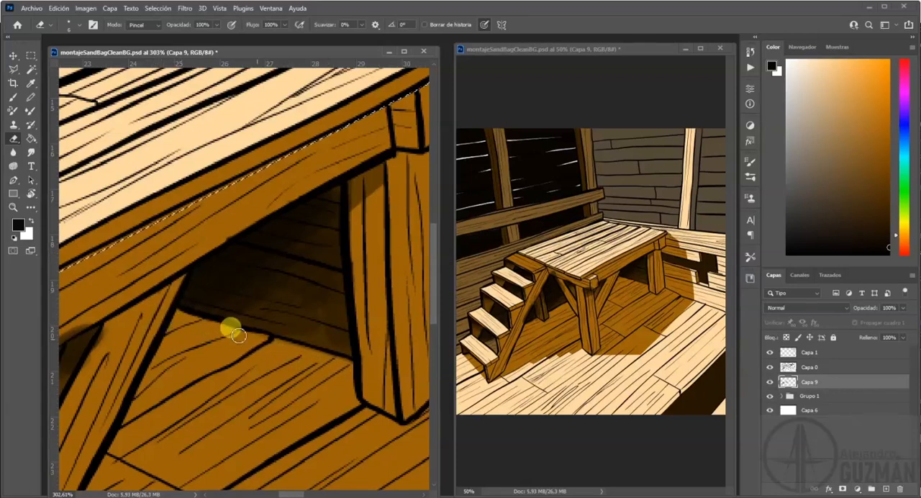
drag(225, 306, 283, 256)
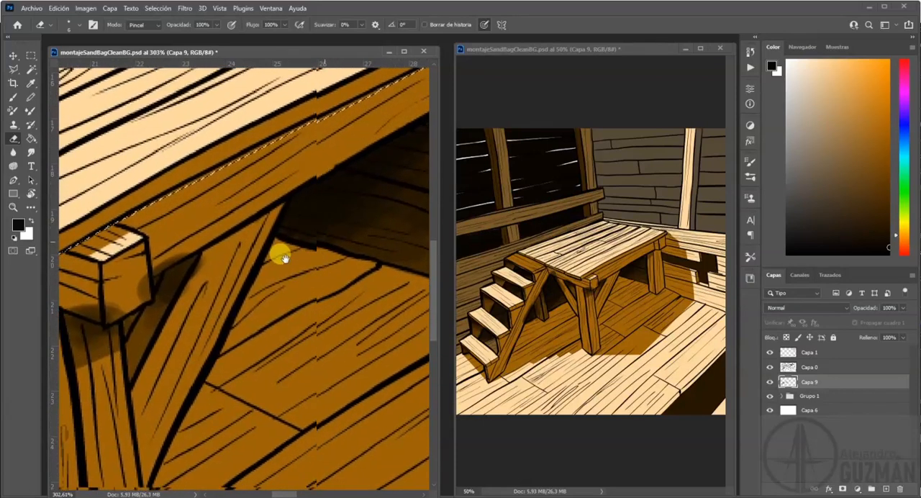
Erase the shading spill from the platform's near corner block, the adjoining front beam and the diagonal brace.
drag(177, 260, 198, 250)
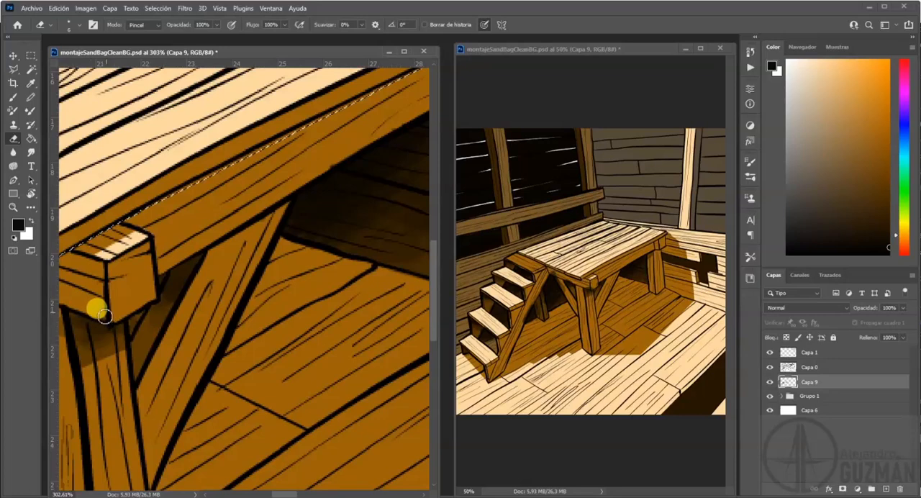
drag(213, 350, 328, 277)
drag(257, 306, 338, 266)
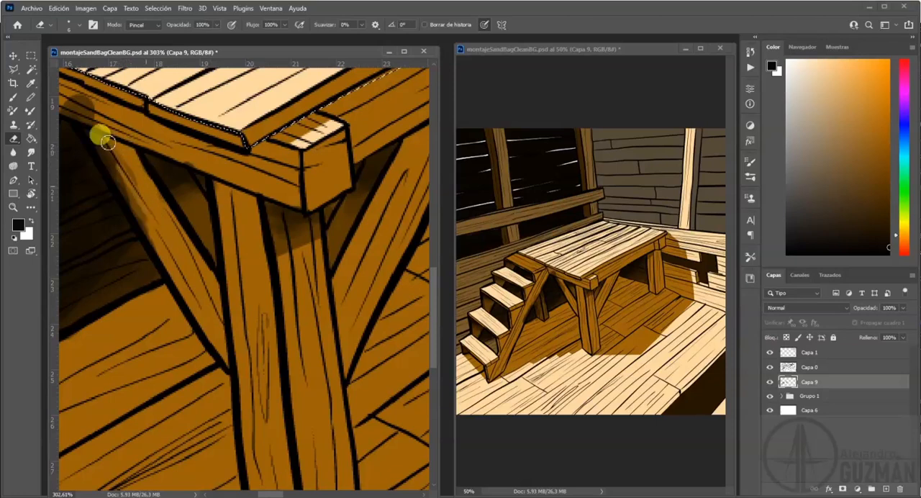
drag(154, 228, 272, 303)
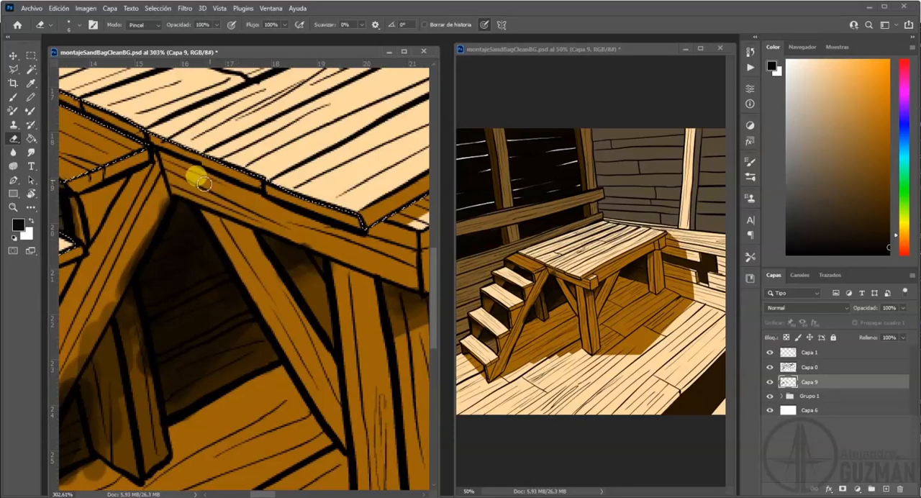
Erase the shading spill from the stair's diagonal beam and from the floor around the rear leg.
mouse_move(140, 218)
mouse_down()
mouse_move(254, 173)
mouse_move(299, 135)
mouse_move(233, 201)
mouse_move(180, 307)
mouse_up()
mouse_move(196, 264)
mouse_down()
mouse_move(138, 374)
mouse_move(137, 398)
mouse_up()
mouse_move(246, 215)
mouse_down()
mouse_move(252, 282)
mouse_move(248, 221)
mouse_up()
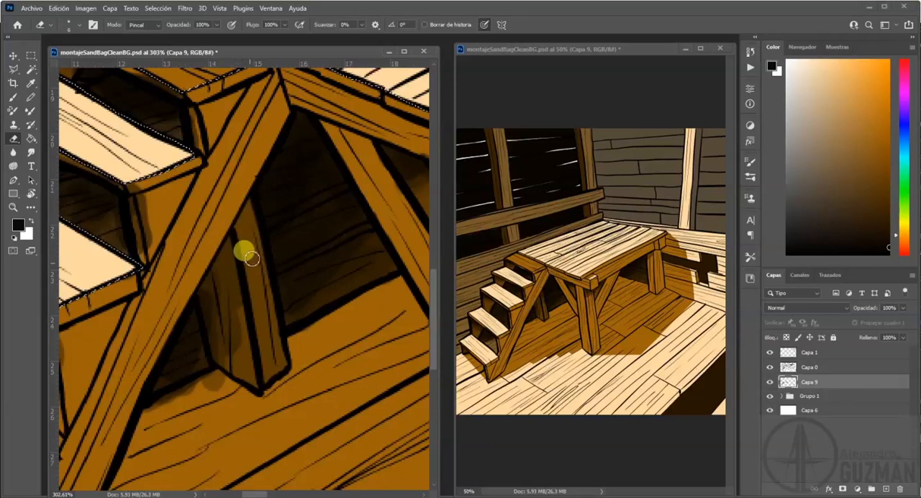
drag(224, 420, 153, 423)
mouse_move(200, 391)
mouse_down()
mouse_move(182, 407)
mouse_move(219, 380)
mouse_up()
drag(195, 410, 169, 412)
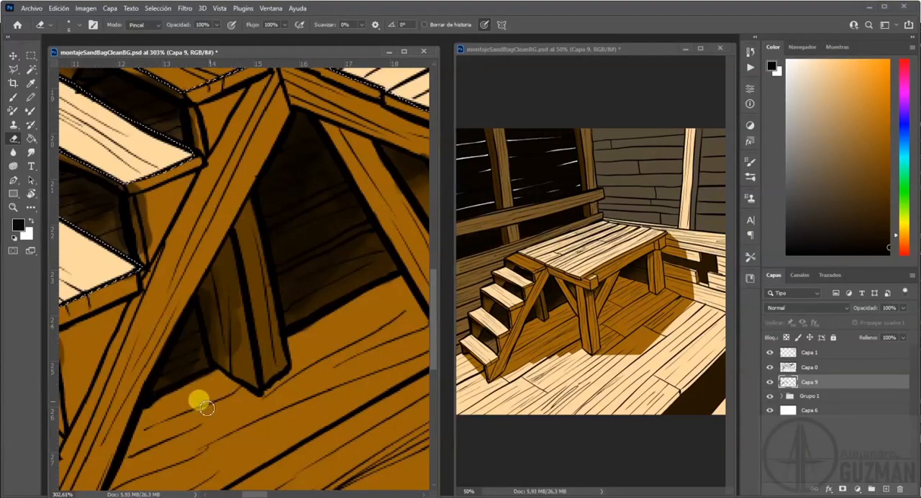
drag(154, 400, 379, 321)
drag(275, 258, 290, 308)
drag(266, 414, 216, 407)
Erase the shading spill along the front edges and side supports of the top step and fourth tread.
drag(357, 191, 230, 381)
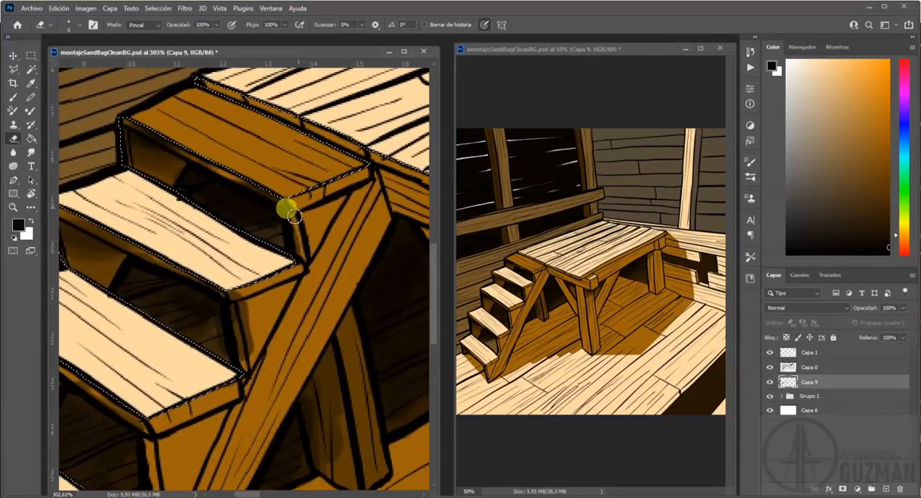
drag(256, 182, 185, 154)
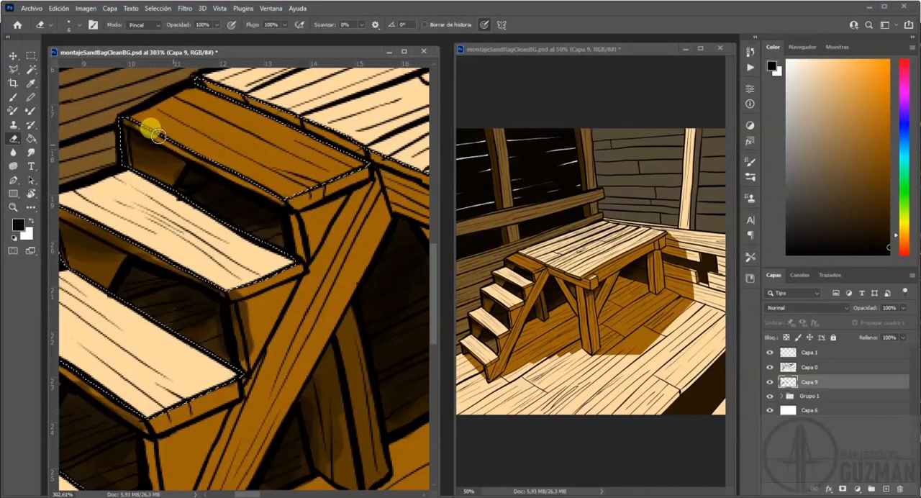
mouse_move(135, 120)
mouse_down()
mouse_move(275, 266)
mouse_move(195, 155)
mouse_move(180, 156)
mouse_move(267, 281)
mouse_move(236, 294)
mouse_move(119, 242)
mouse_move(215, 213)
mouse_up()
drag(158, 207, 224, 238)
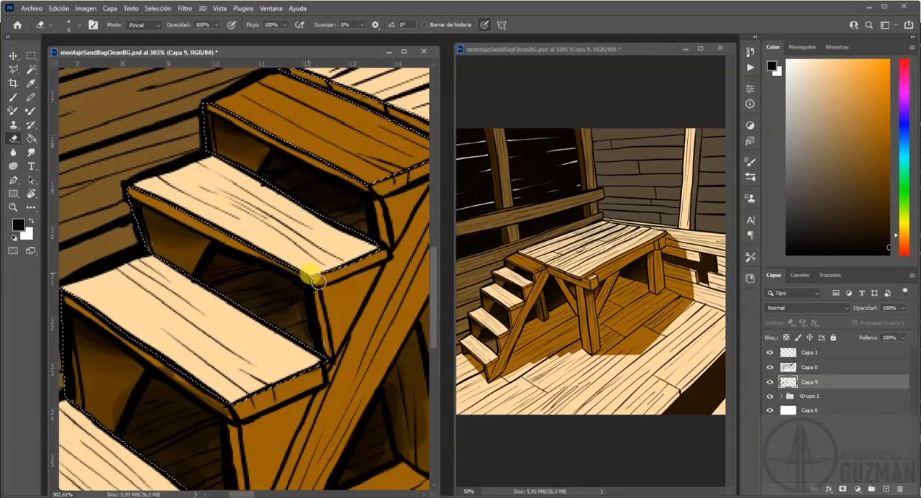
Erase the shading spill around the lower treads and their side supports, undoing one eraser stroke in the second tread's opening.
mouse_move(214, 431)
mouse_down()
mouse_move(196, 396)
mouse_move(130, 335)
mouse_move(245, 423)
mouse_move(371, 316)
mouse_up()
mouse_move(311, 358)
mouse_down()
mouse_move(280, 209)
mouse_move(329, 319)
mouse_up()
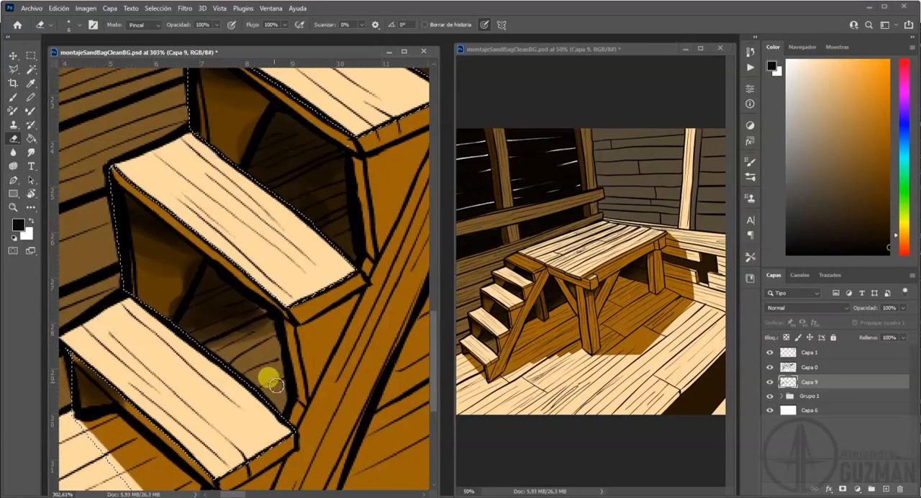
key(ctrl+z)
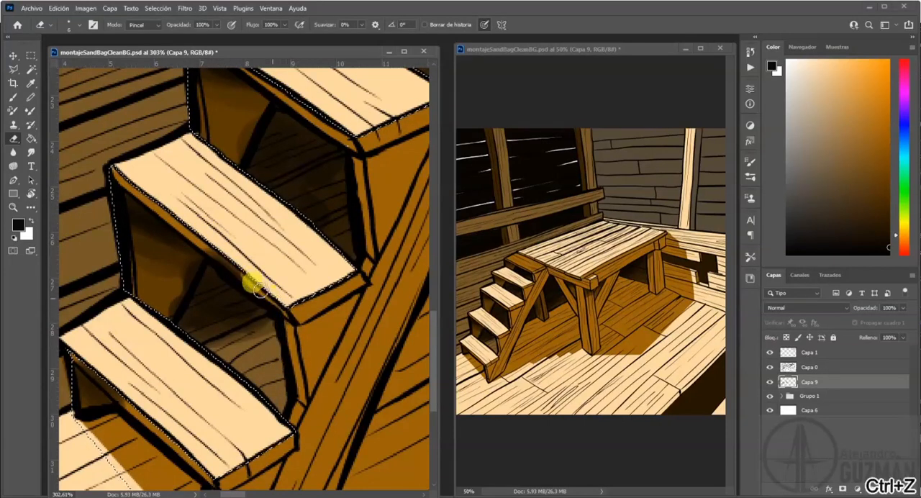
mouse_move(271, 352)
mouse_down()
mouse_move(321, 287)
mouse_move(328, 257)
mouse_up()
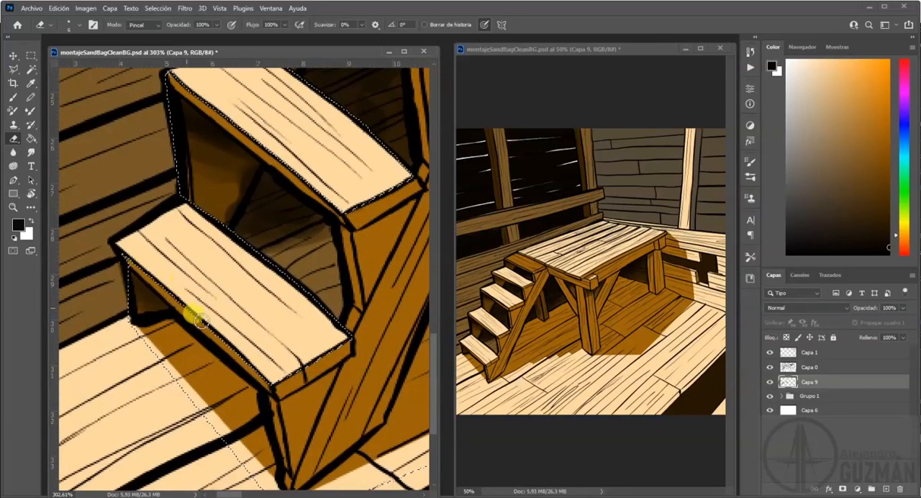
drag(249, 182, 236, 217)
Smudge the shadows inside the stair openings at 50% strength with a size 28 brush, and turn off sampling of all layers.
click(31, 152)
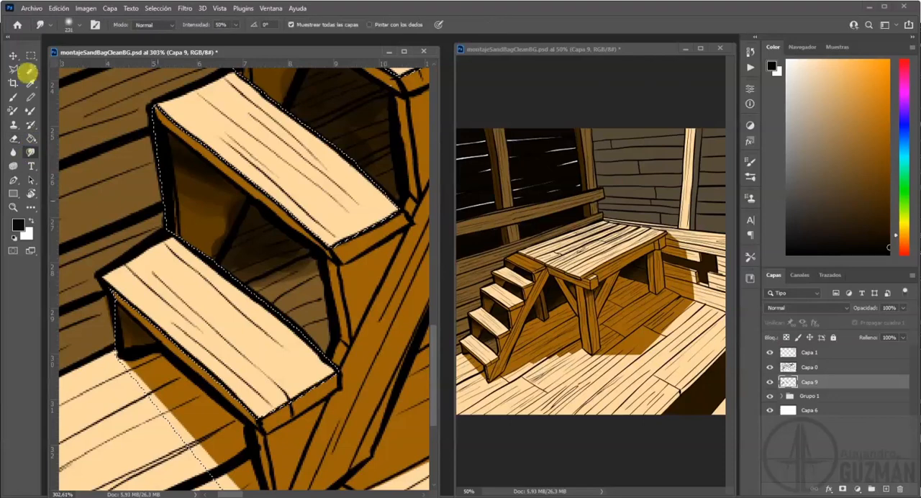
drag(284, 197, 119, 193)
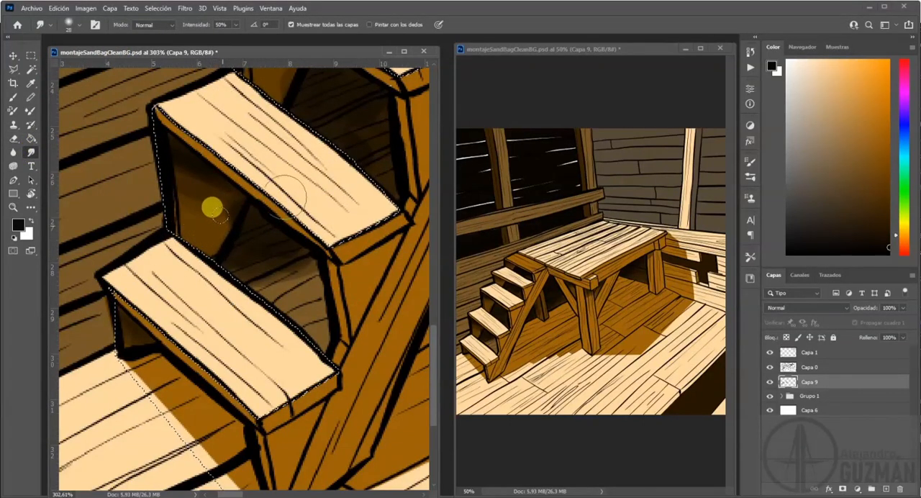
drag(358, 164, 281, 265)
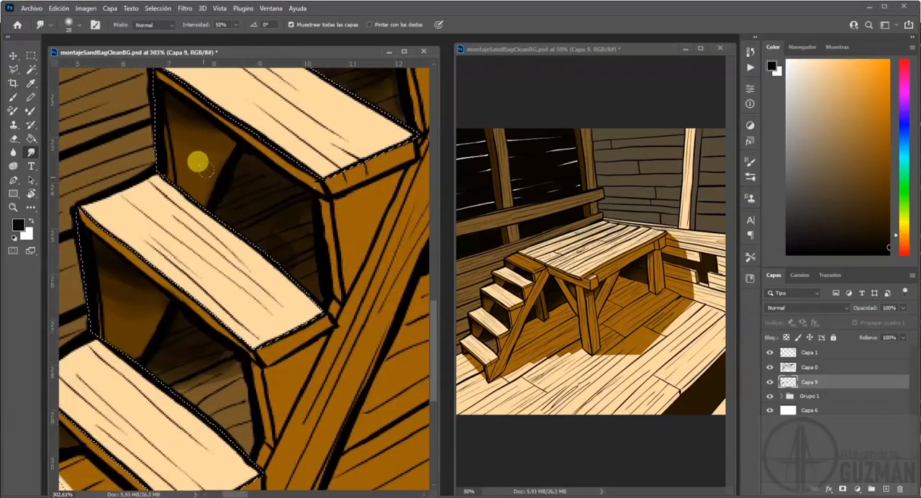
drag(314, 168, 213, 350)
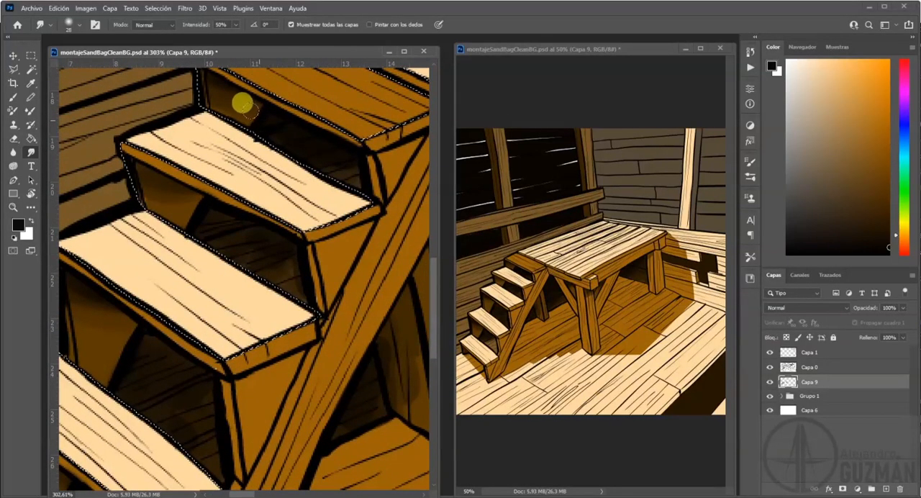
drag(319, 140, 211, 238)
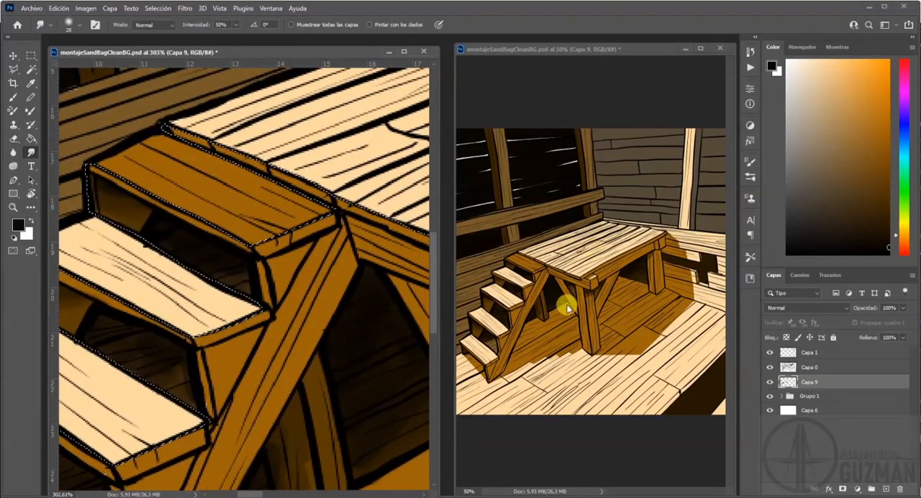
drag(365, 236, 198, 211)
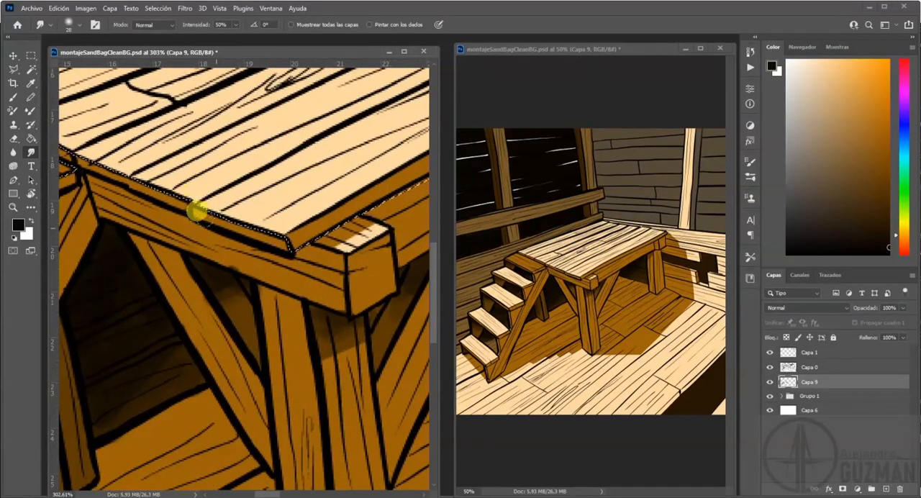
Touch up the lower stair opening with the eraser, and smudge the shadows there and below the platform's near corner.
key(e)
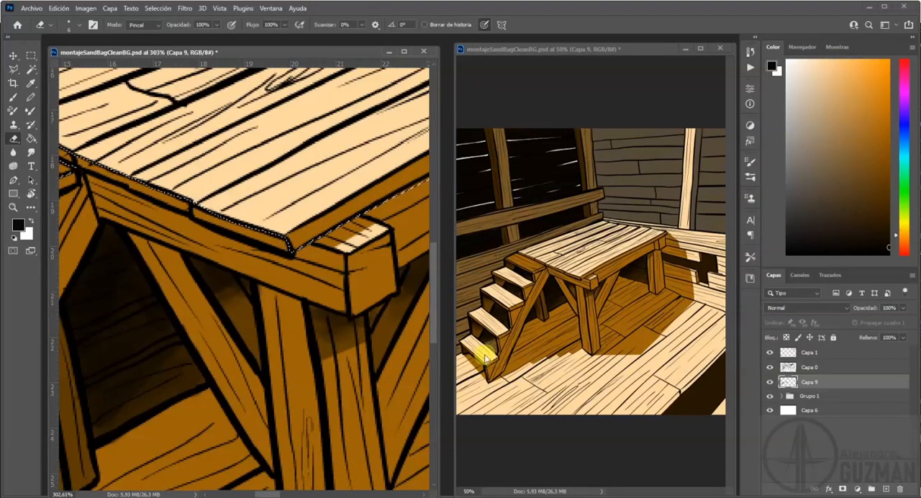
drag(222, 346, 403, 238)
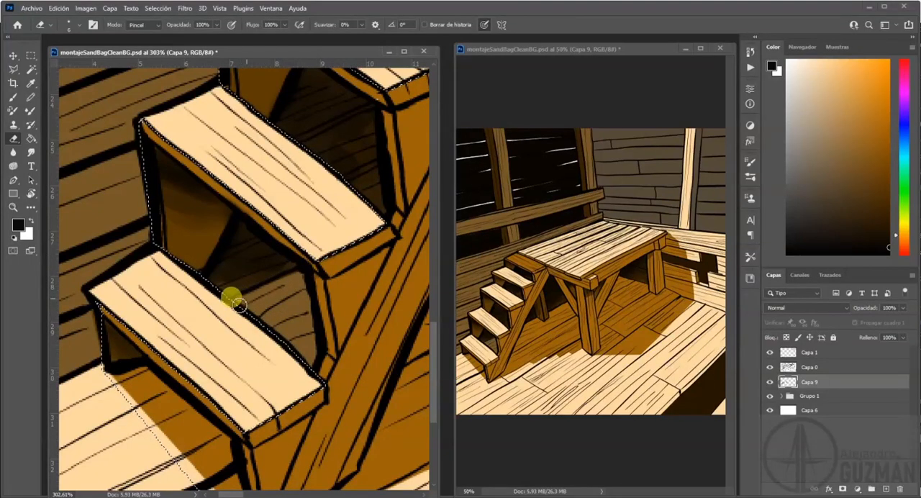
drag(325, 213, 72, 291)
click(31, 153)
mouse_move(337, 200)
mouse_down()
mouse_move(154, 349)
mouse_move(108, 347)
mouse_up()
drag(321, 250, 276, 267)
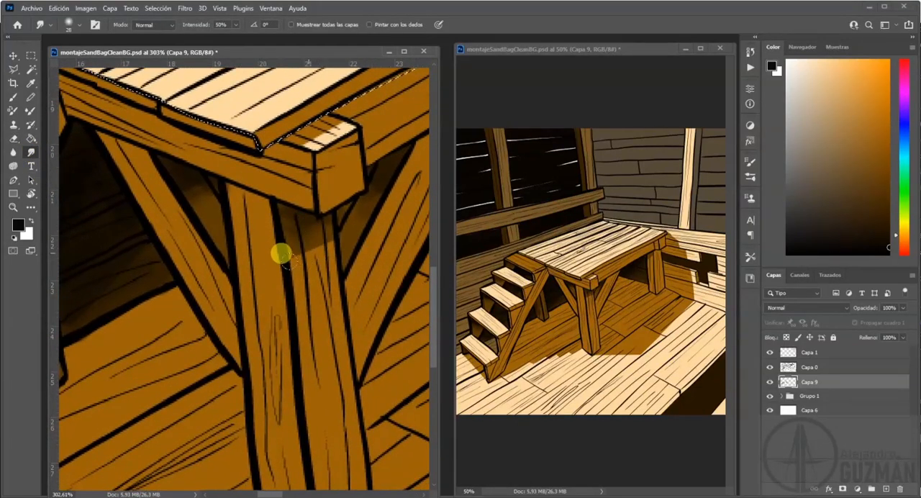
Clear the old selection, outline the top step's tread with the Polygonal Lasso and delete its shadow from Capa 3 in Grupo 1.
click(785, 395)
click(803, 428)
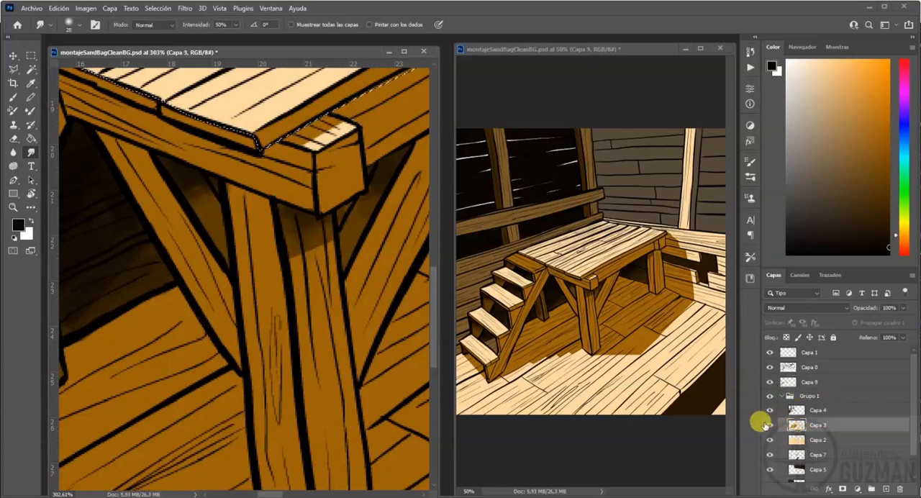
key(ctrl+d)
drag(164, 172, 327, 285)
drag(155, 252, 222, 319)
click(13, 69)
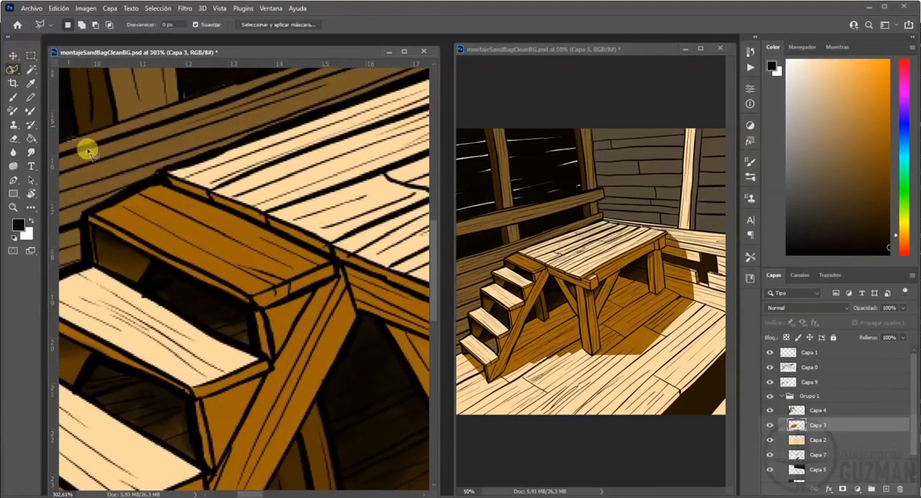
click(157, 183)
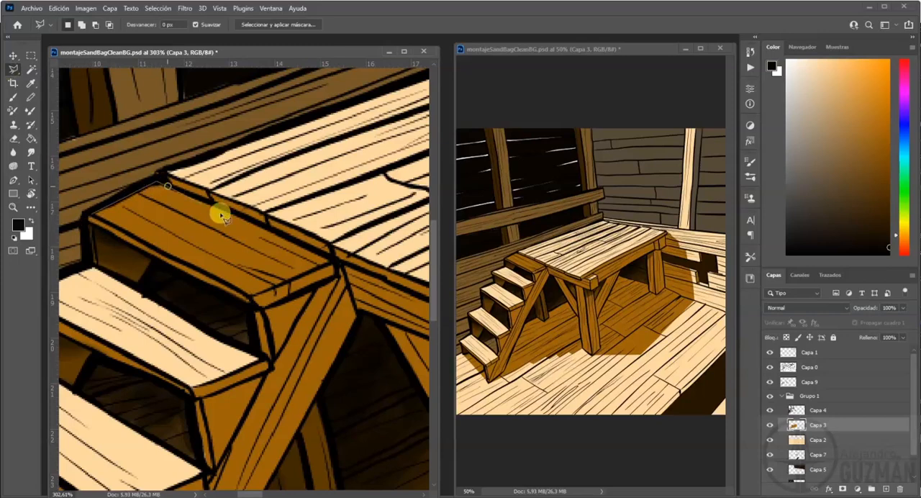
click(335, 263)
click(254, 295)
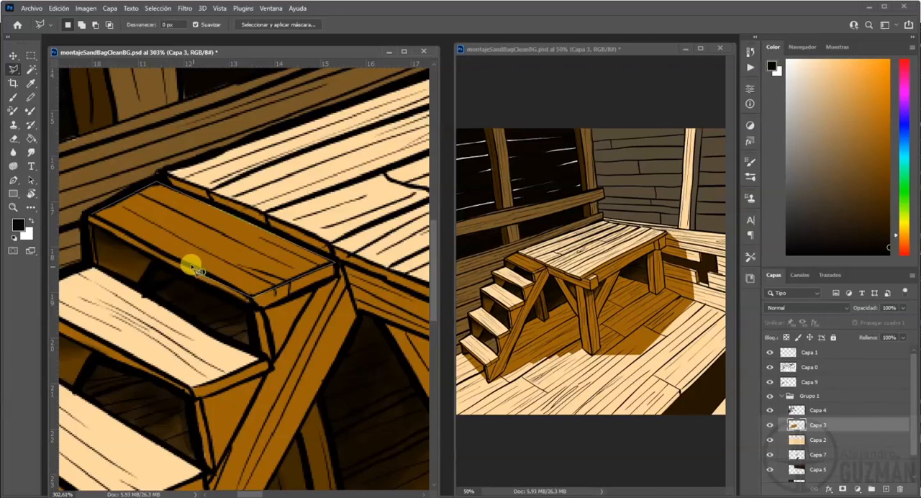
click(92, 218)
key(Delete)
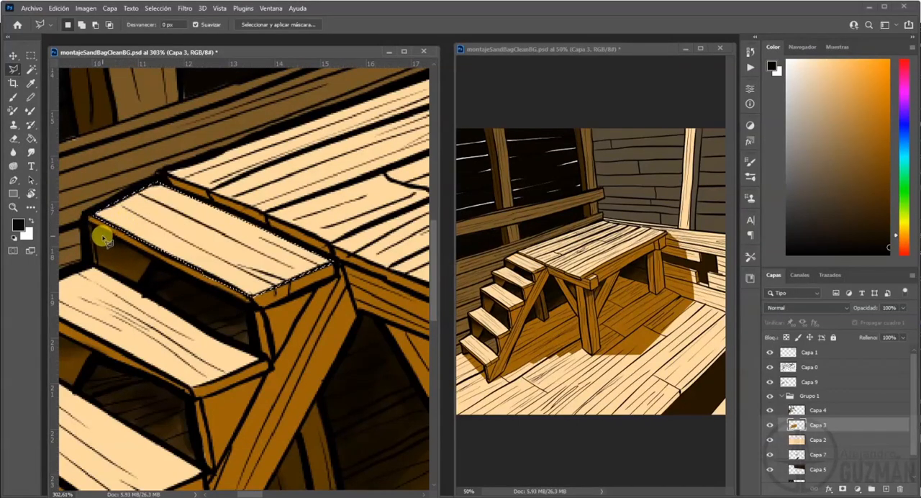
key(ctrl+d)
Collapse Grupo 1 and add a new empty layer directly above it for the stairs.
click(31, 151)
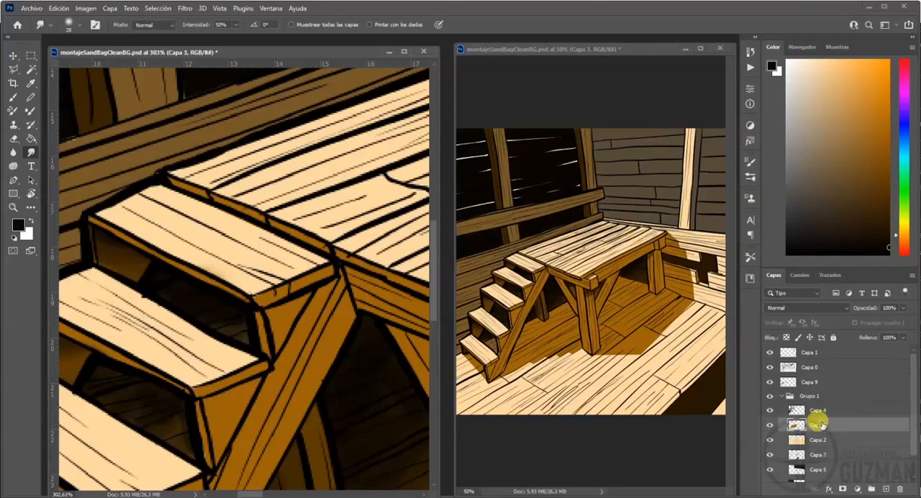
click(786, 397)
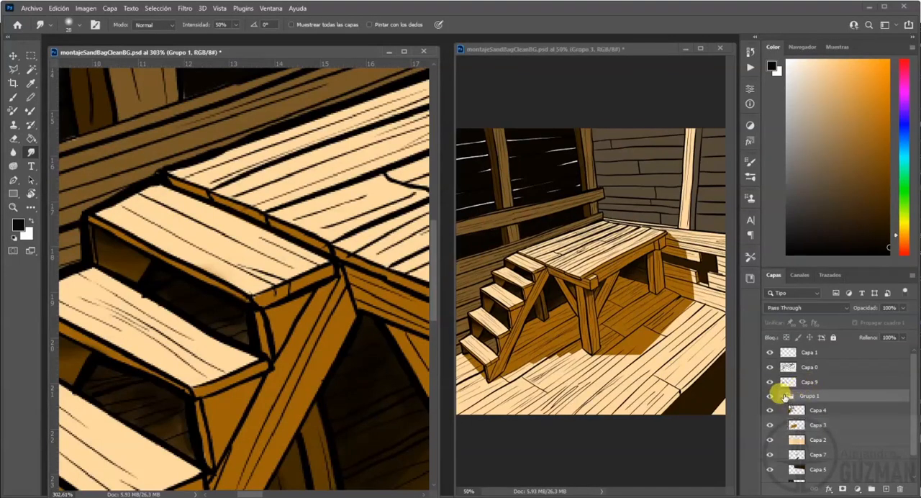
click(782, 396)
click(889, 489)
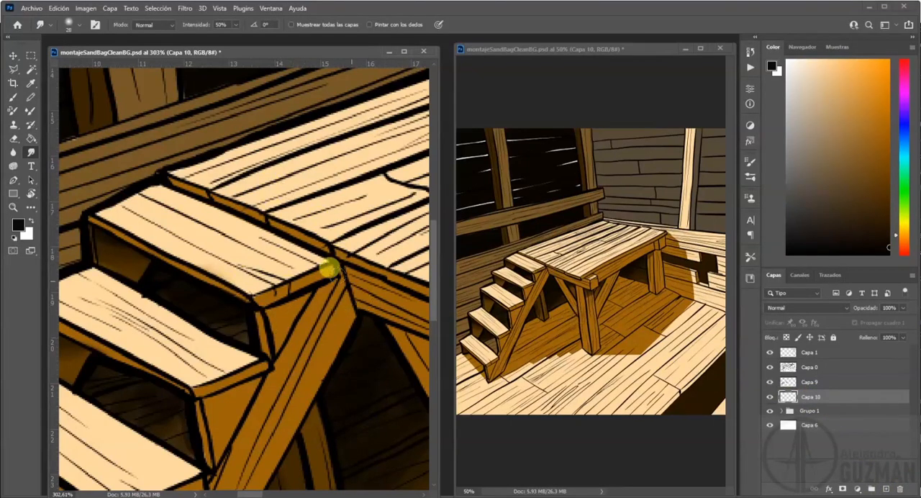
drag(261, 373, 295, 222)
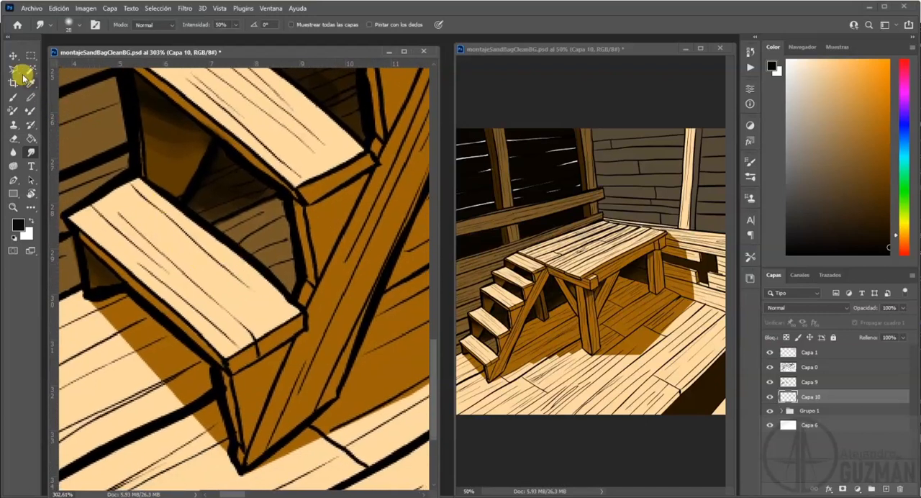
Outline the lower stair opening and the floor shadow beside the bottom step with the Polygonal Lasso.
click(21, 73)
mouse_move(279, 195)
mouse_down()
mouse_move(307, 276)
mouse_move(295, 305)
mouse_move(212, 224)
mouse_move(244, 248)
mouse_up()
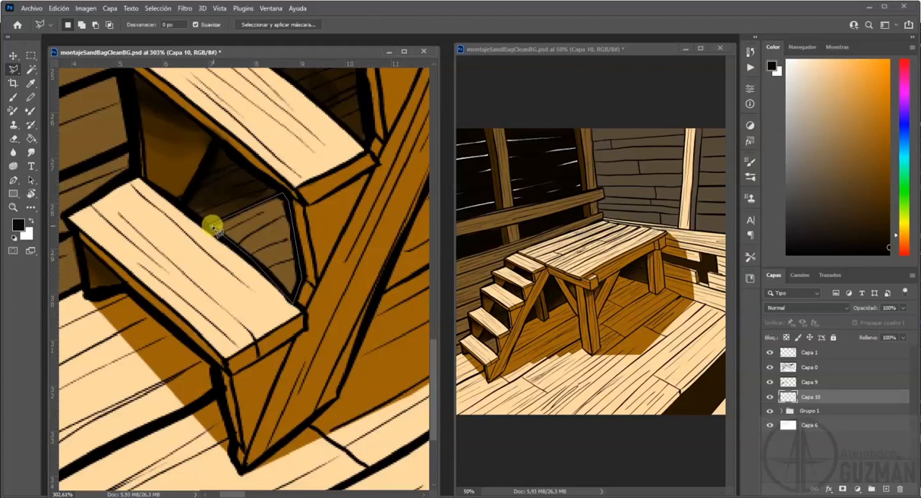
mouse_move(99, 293)
mouse_down()
mouse_move(124, 286)
mouse_move(189, 356)
mouse_move(209, 361)
mouse_move(231, 456)
mouse_move(178, 384)
mouse_move(96, 298)
mouse_up()
Extend the selection over the floor shadow, tracing up the stair's diagonal support and around the back leg's foot.
scroll(181, 326, right, 4)
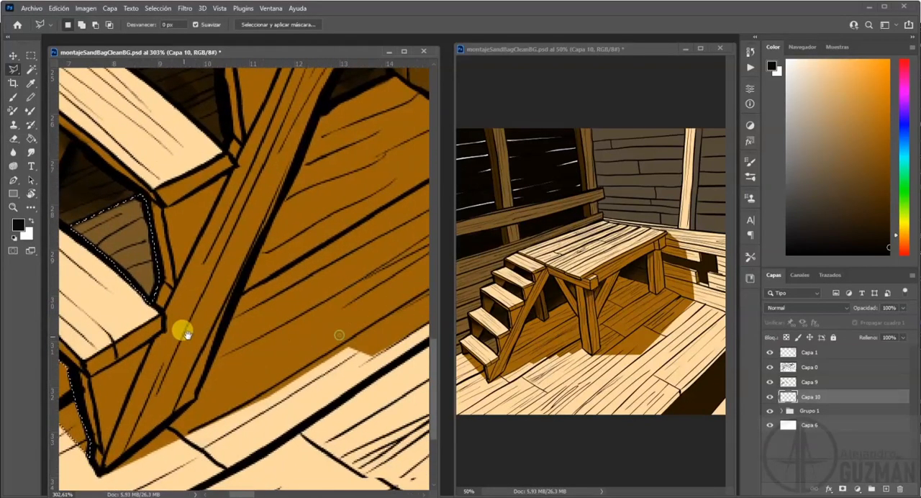
key(shift)
click(189, 394)
drag(331, 234, 195, 329)
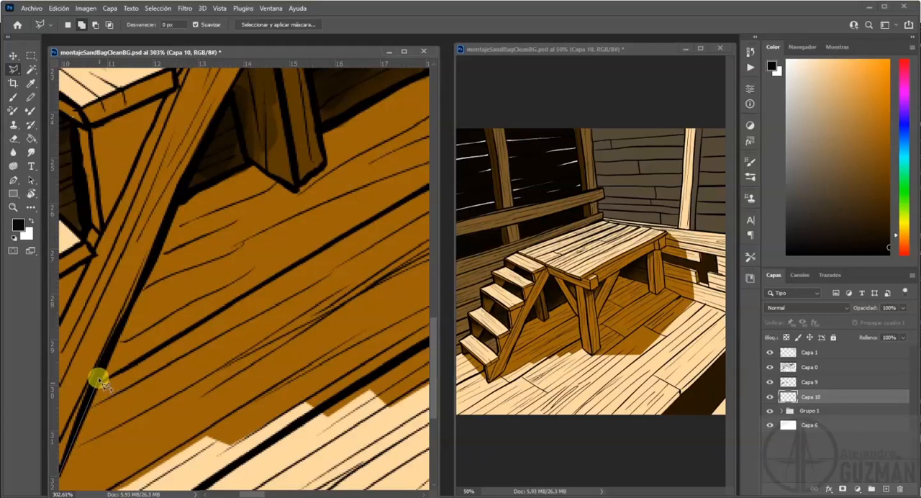
click(178, 200)
click(221, 176)
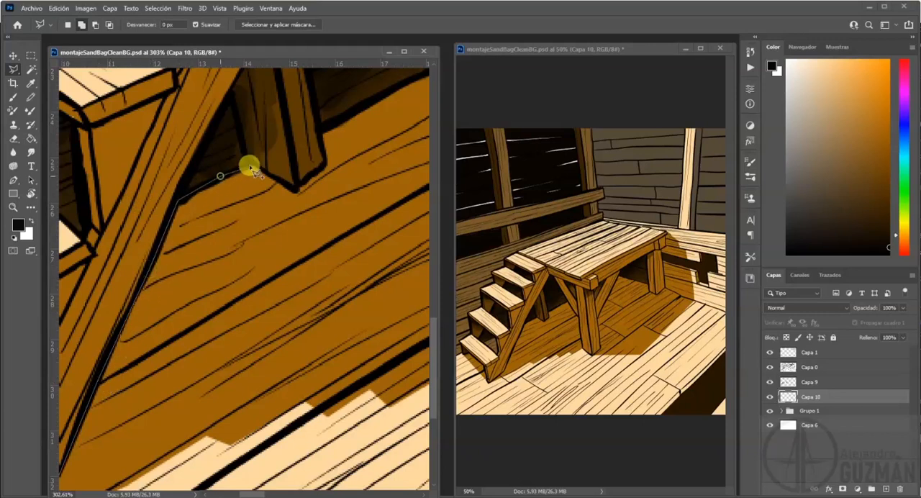
click(251, 165)
click(324, 164)
drag(319, 168, 154, 251)
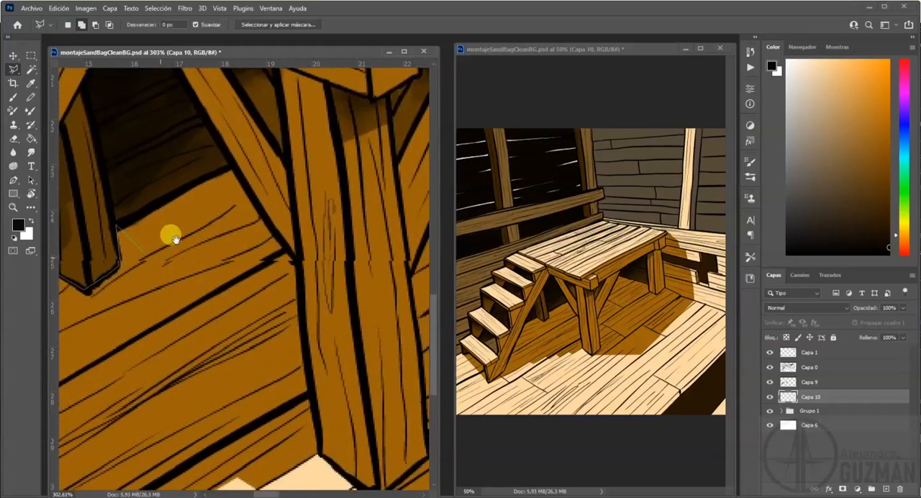
Continue the outline along the wall base, brace and front leg, and close it just outside the shadow's floor edge at the stairs.
click(231, 171)
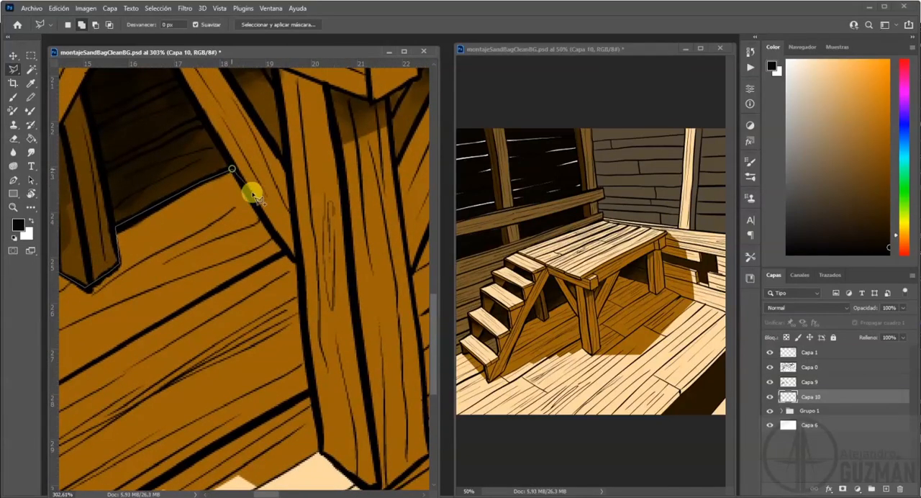
click(295, 260)
click(320, 452)
drag(275, 442, 313, 282)
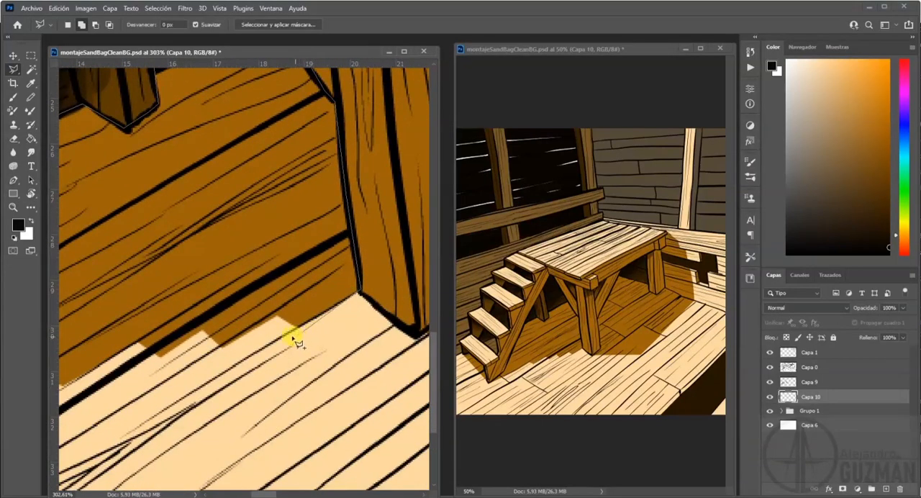
drag(185, 393, 408, 311)
drag(101, 407, 324, 311)
click(246, 323)
mouse_move(391, 244)
mouse_down()
mouse_move(200, 344)
mouse_move(114, 403)
mouse_up()
Trace a second floor area from the front leg's foot up the brace, along the back wall and around the far leg.
mouse_move(358, 267)
mouse_down()
mouse_move(128, 385)
mouse_move(228, 280)
mouse_up()
shift+click(121, 456)
click(166, 419)
click(150, 244)
mouse_move(247, 150)
mouse_down()
mouse_move(177, 271)
mouse_move(178, 345)
mouse_up()
click(206, 177)
click(241, 187)
click(291, 201)
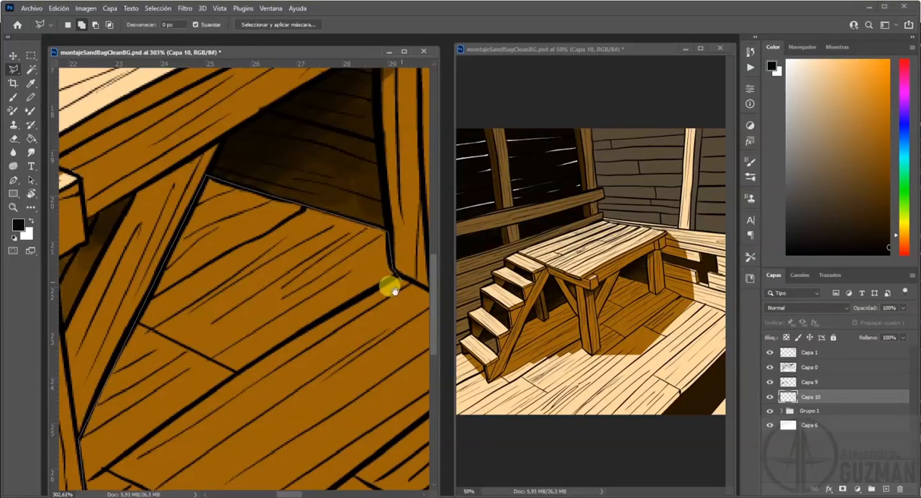
drag(394, 290, 260, 241)
click(303, 190)
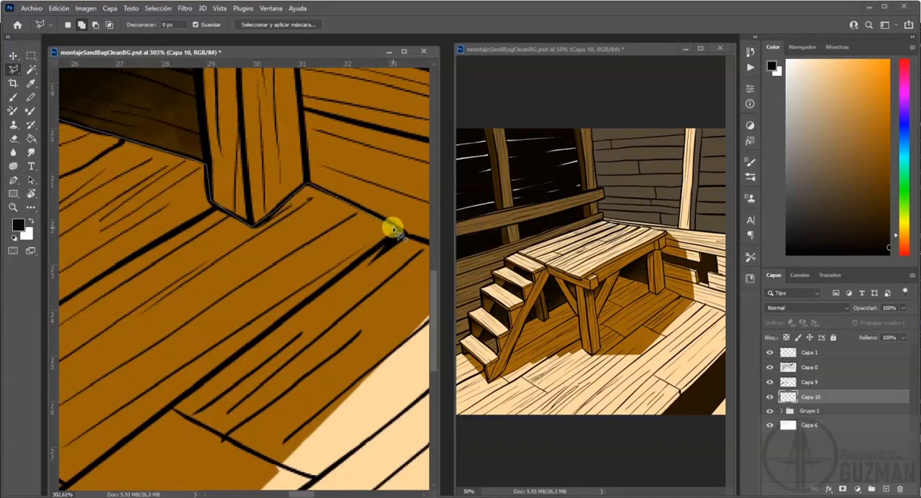
drag(401, 235, 243, 211)
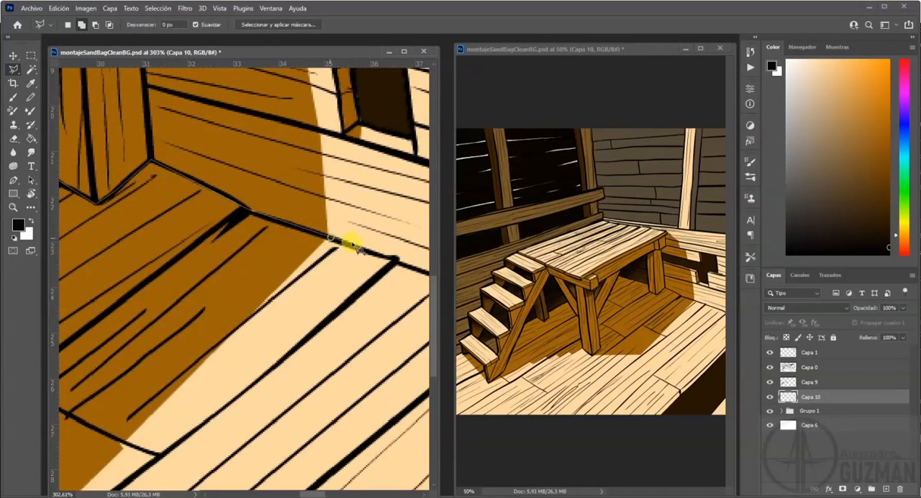
Close the second floor outline around the outer edge of the platform's cast shadow back to the front leg's foot.
mouse_move(248, 381)
mouse_down()
mouse_move(246, 354)
mouse_move(273, 318)
mouse_up()
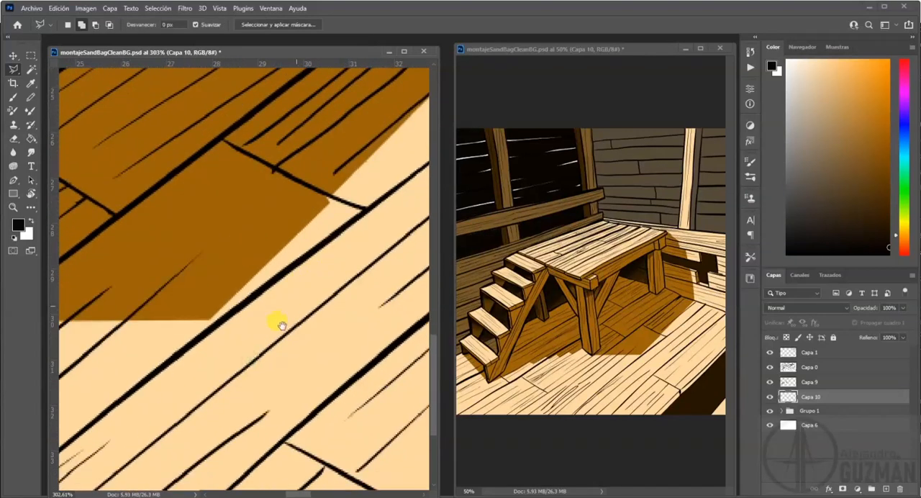
drag(216, 351, 359, 297)
drag(188, 335, 434, 312)
mouse_move(151, 337)
mouse_down()
mouse_move(261, 336)
mouse_move(254, 336)
mouse_up()
click(348, 299)
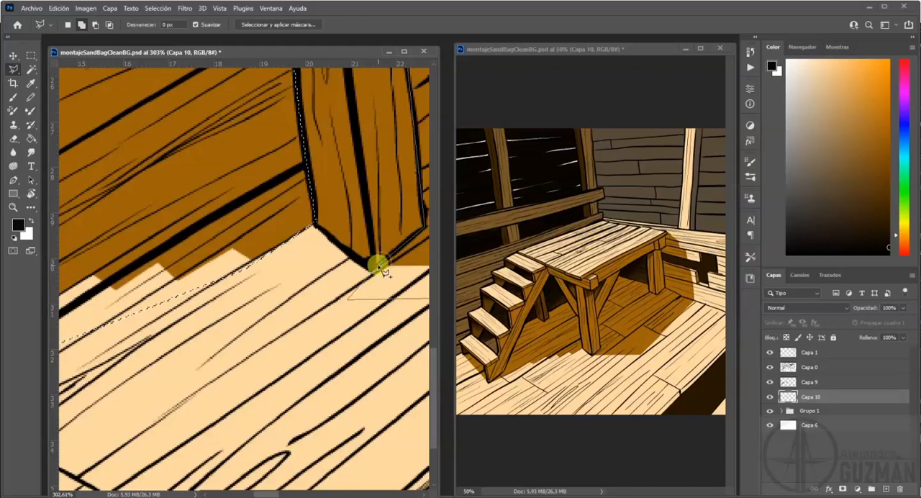
click(385, 259)
Paint a soft black shadow inside the selection on Capa 10, under the stairs and platform, with a size 153 brush at 52% opacity.
drag(400, 99, 284, 266)
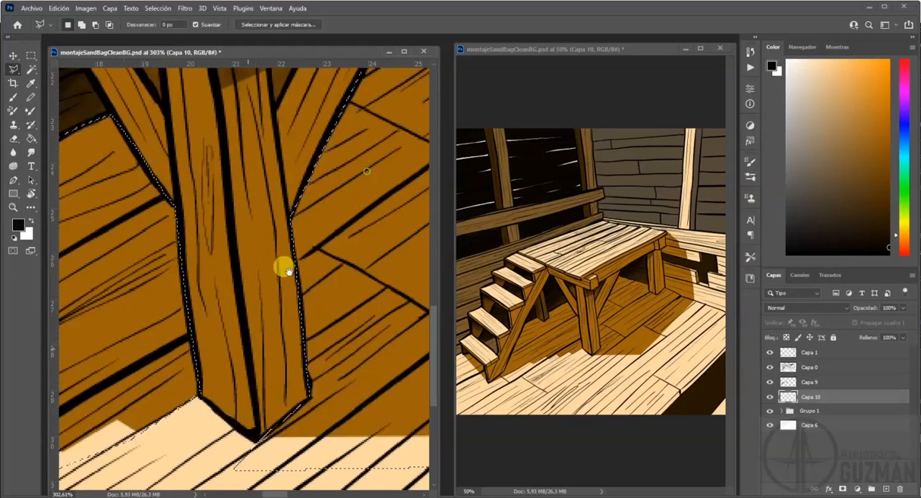
drag(339, 220, 260, 313)
key(ctrl+minus)
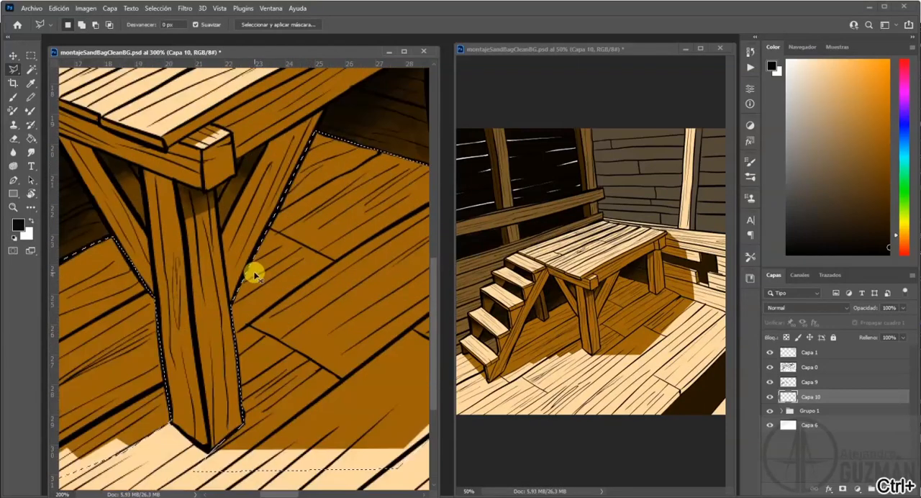
key(ctrl+minus)
key(ctrl+minus)
key(ctrl+minus)
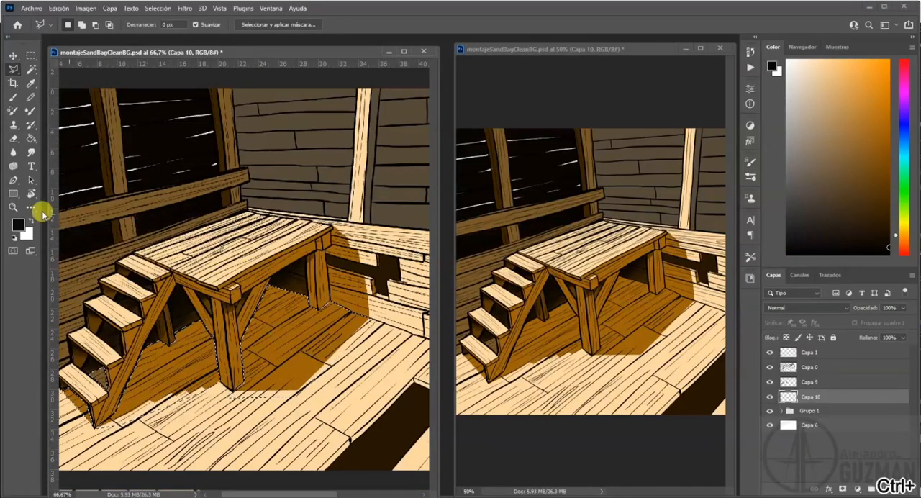
click(15, 96)
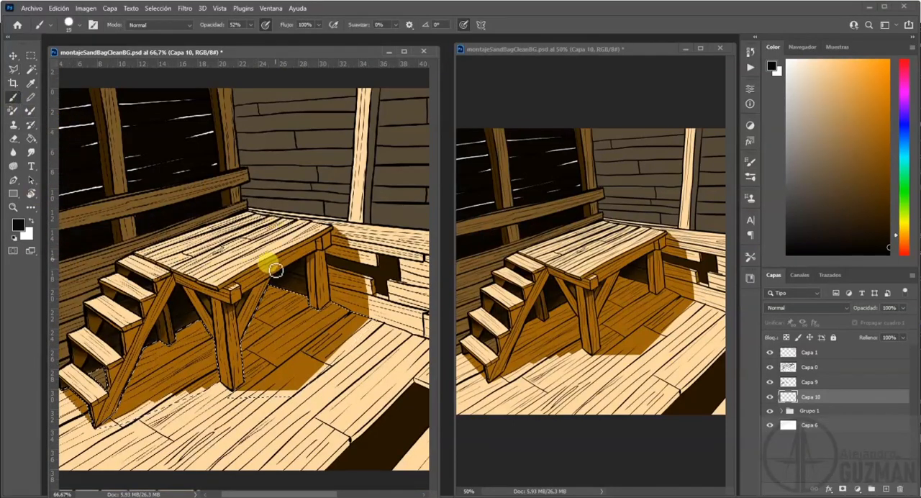
drag(257, 276, 283, 283)
mouse_move(56, 372)
mouse_down()
mouse_move(312, 243)
mouse_move(206, 319)
mouse_move(280, 282)
mouse_move(244, 309)
mouse_move(247, 317)
mouse_move(266, 309)
mouse_move(260, 319)
mouse_move(322, 284)
mouse_move(292, 283)
mouse_move(191, 329)
mouse_move(131, 336)
mouse_move(206, 278)
mouse_move(242, 325)
mouse_move(326, 283)
mouse_move(320, 289)
mouse_up()
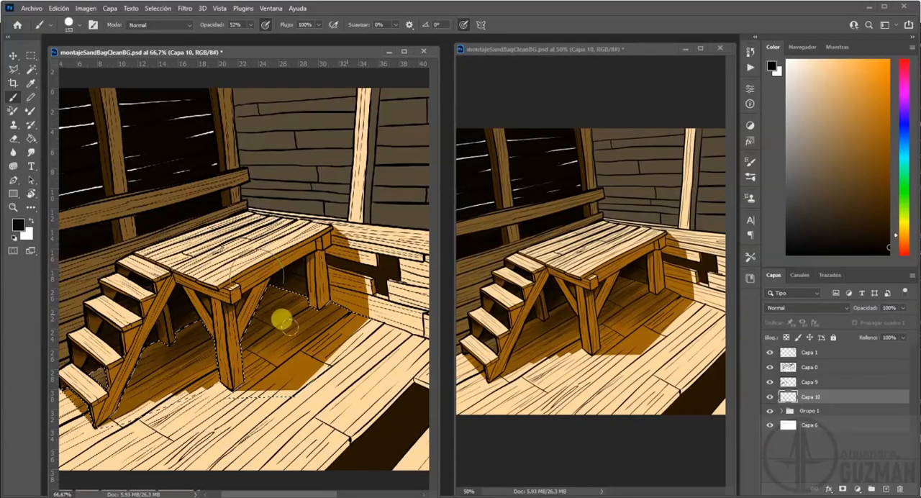
mouse_move(211, 317)
mouse_down()
mouse_move(280, 267)
mouse_move(177, 313)
mouse_move(239, 268)
mouse_up()
mouse_move(173, 288)
mouse_down()
mouse_move(235, 254)
mouse_move(177, 307)
mouse_up()
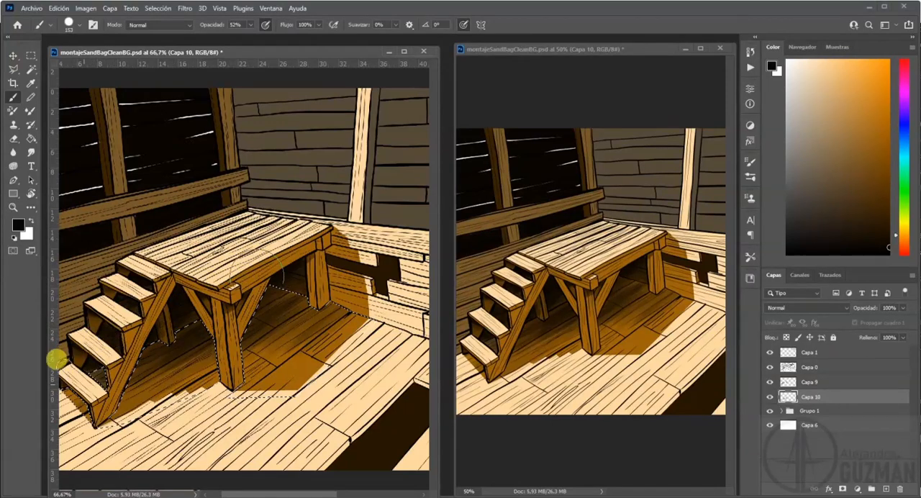
mouse_move(59, 358)
mouse_down()
mouse_move(274, 269)
mouse_move(195, 323)
mouse_move(255, 295)
mouse_move(148, 325)
mouse_move(279, 270)
mouse_move(180, 256)
mouse_up()
Deepen the selected floor shadow under the platform with a near-black size 50 brush, clear the selection and save the document.
click(18, 225)
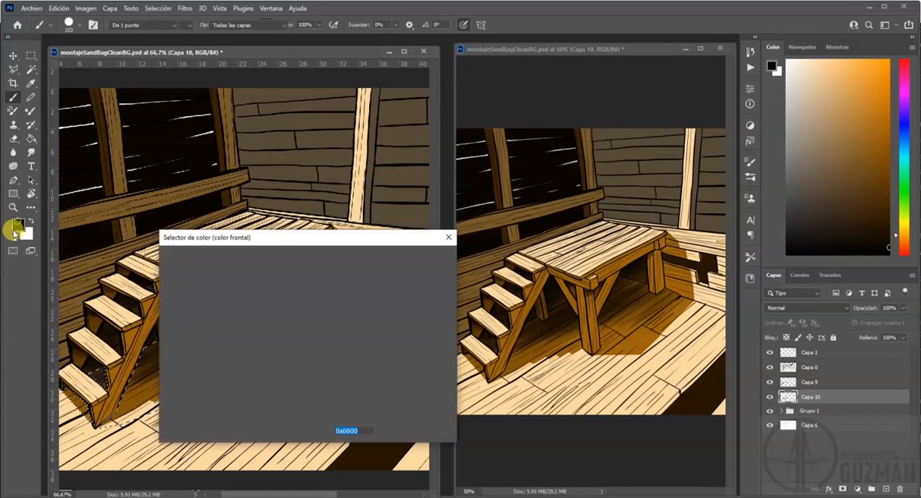
click(413, 258)
mouse_move(181, 305)
mouse_down()
mouse_move(116, 316)
mouse_move(282, 245)
mouse_up()
key(ctrl+z)
alt+drag(290, 275, 280, 281)
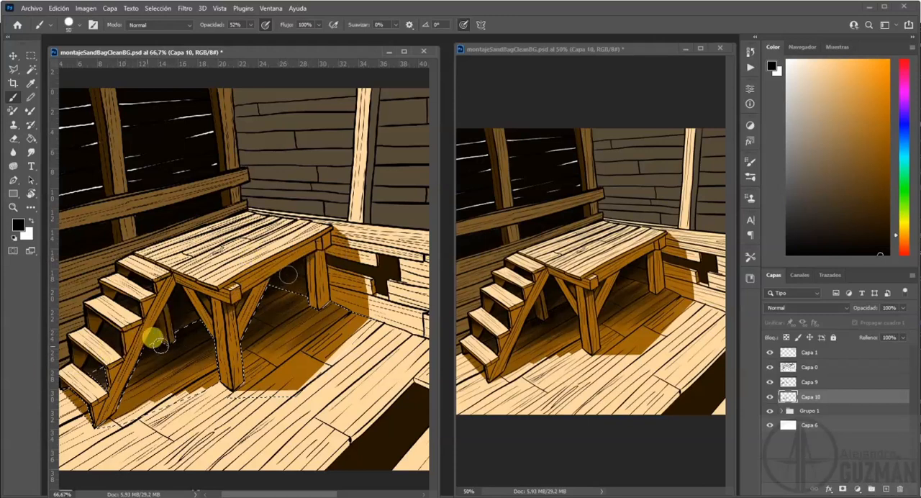
mouse_move(120, 395)
mouse_down()
mouse_move(203, 338)
mouse_move(126, 402)
mouse_move(244, 336)
mouse_move(231, 340)
mouse_move(281, 357)
mouse_move(316, 305)
mouse_move(255, 318)
mouse_move(268, 326)
mouse_move(273, 293)
mouse_move(289, 294)
mouse_move(278, 284)
mouse_move(298, 302)
mouse_move(317, 297)
mouse_move(297, 314)
mouse_move(307, 318)
mouse_move(300, 316)
mouse_move(304, 303)
mouse_move(348, 315)
mouse_move(305, 349)
mouse_move(305, 358)
mouse_move(314, 357)
mouse_move(286, 352)
mouse_move(263, 378)
mouse_move(295, 351)
mouse_move(272, 372)
mouse_move(306, 355)
mouse_move(291, 379)
mouse_move(274, 379)
mouse_move(279, 354)
mouse_move(190, 376)
mouse_move(211, 346)
mouse_move(153, 370)
mouse_move(158, 349)
mouse_move(180, 335)
mouse_move(270, 368)
mouse_move(281, 359)
mouse_move(281, 325)
mouse_move(285, 339)
mouse_move(263, 327)
mouse_move(291, 288)
mouse_move(319, 320)
mouse_move(246, 372)
mouse_move(272, 365)
mouse_move(317, 326)
mouse_move(247, 360)
mouse_move(328, 315)
mouse_move(297, 353)
mouse_move(276, 340)
mouse_move(241, 361)
mouse_move(282, 327)
mouse_move(209, 289)
mouse_move(165, 324)
mouse_move(285, 318)
mouse_up()
key(ctrl+d)
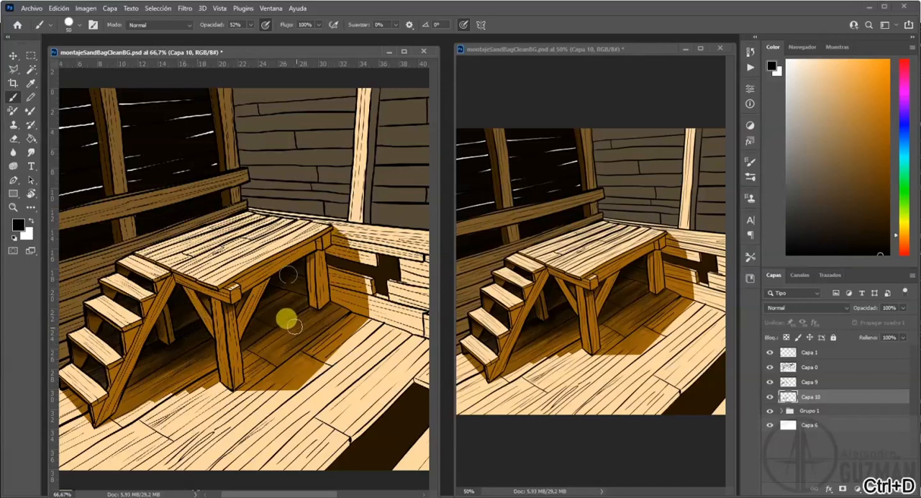
key(ctrl+s)
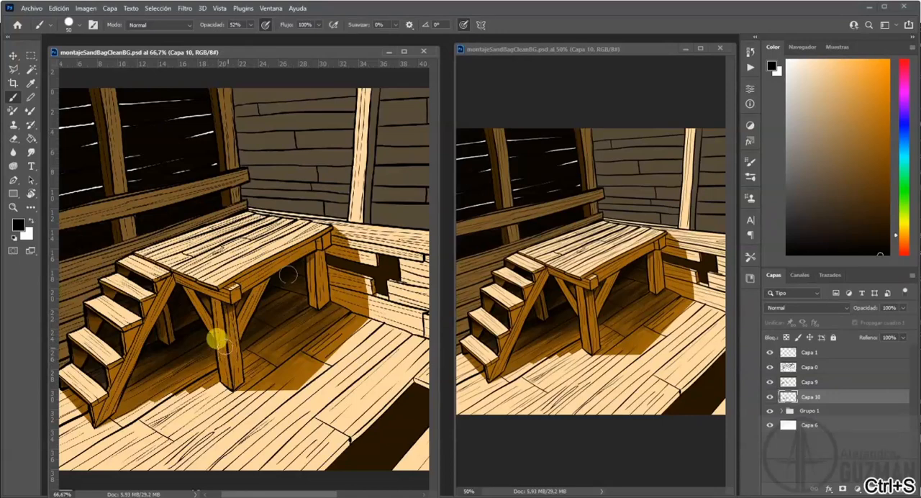
Choose a saturated reddish brown as the foreground colour, using the brown swatches painted over the wall post as reference.
click(18, 225)
drag(266, 352, 290, 347)
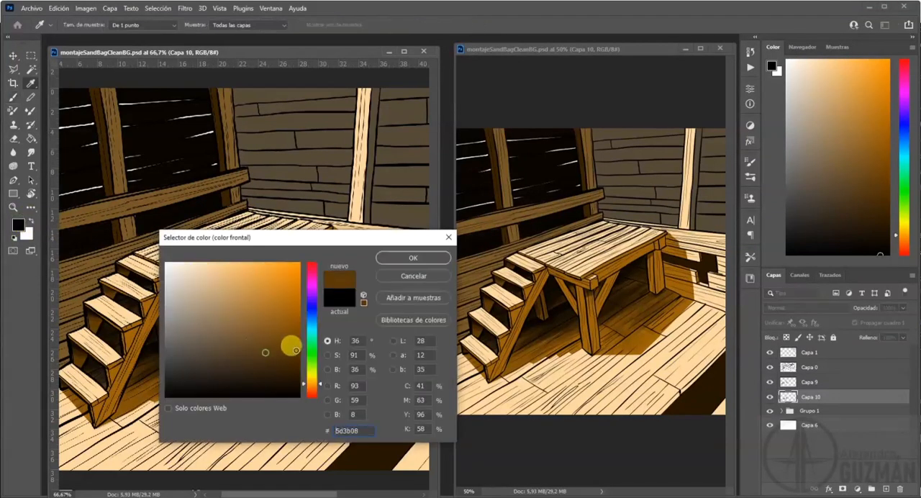
click(413, 258)
key(b)
drag(641, 187, 530, 205)
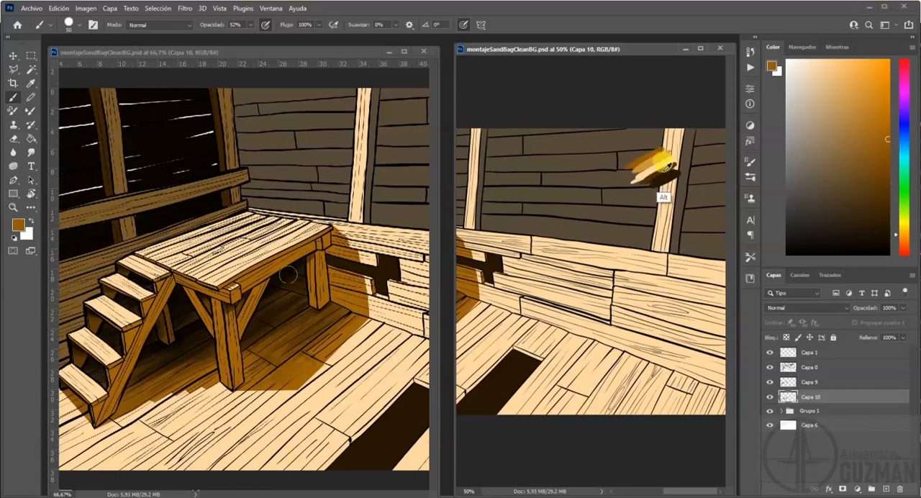
mouse_move(338, 262)
mouse_down()
mouse_move(324, 297)
mouse_move(351, 293)
mouse_up()
alt+click(663, 171)
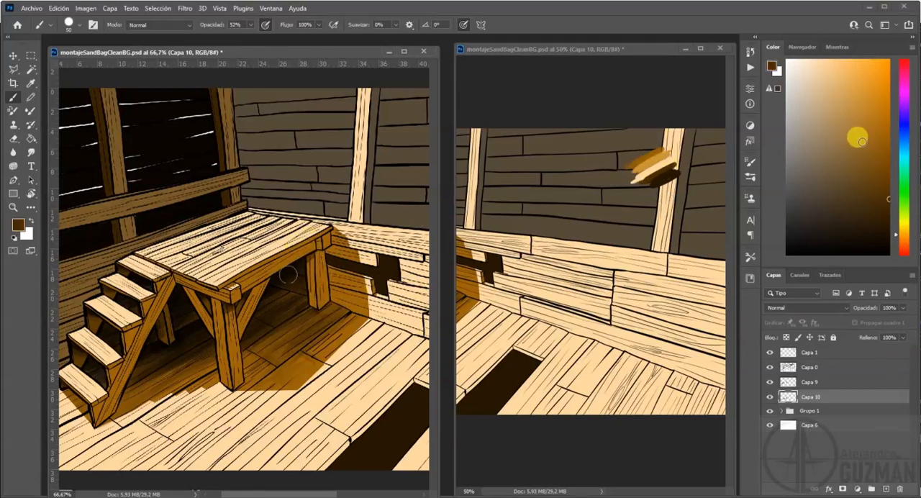
click(874, 164)
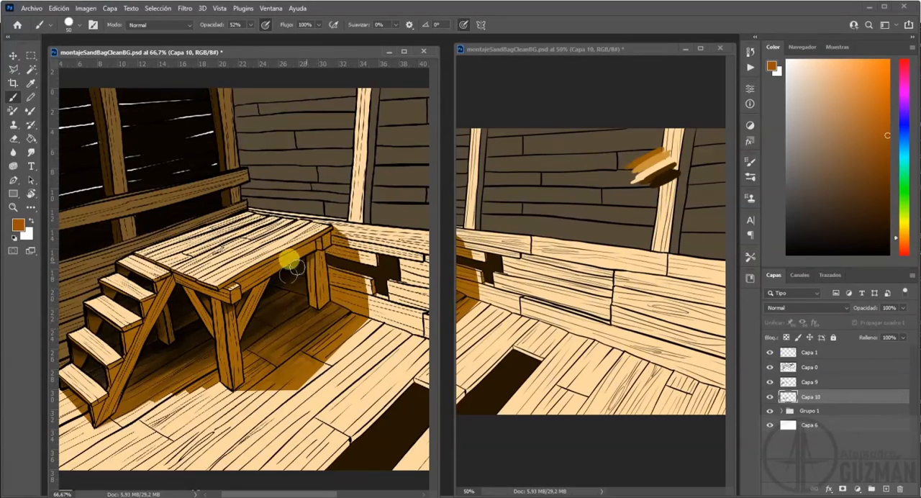
Tint the platform's long beam, front brace and front leg with the reddish brown using a size 32 brush.
key(ctrl+plus)
key(ctrl+plus)
drag(263, 341, 174, 289)
drag(232, 195, 222, 194)
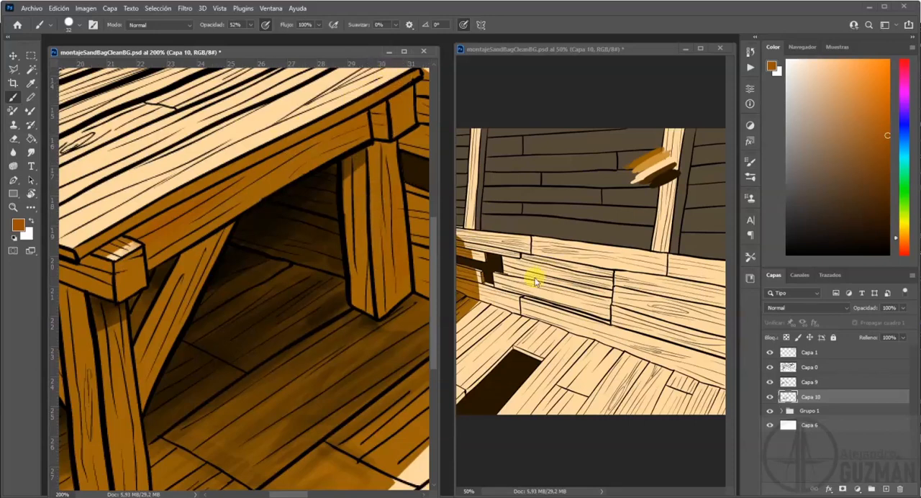
scroll(551, 270, left, 8)
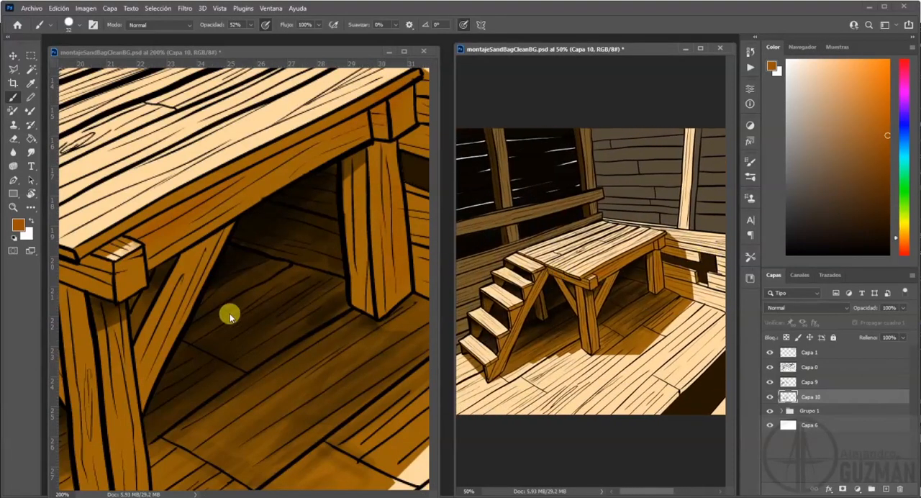
click(90, 320)
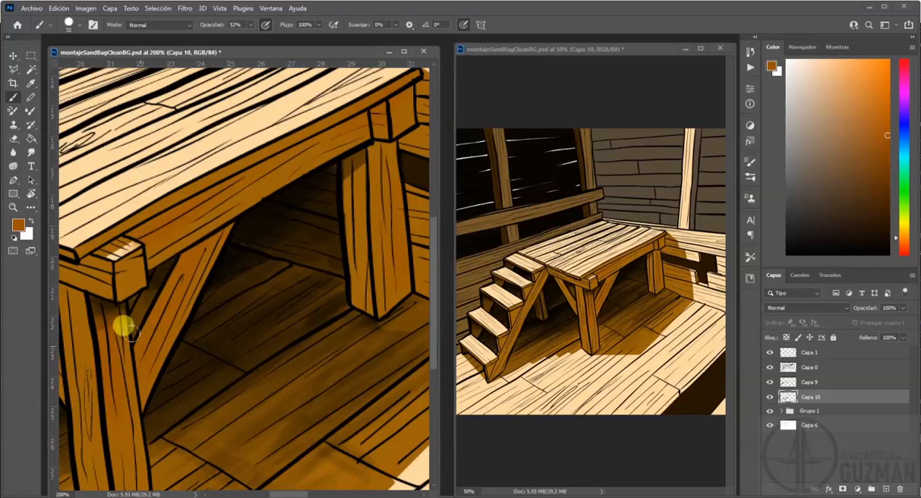
Continue the reddish-brown tint on the shaded wall boards beside the far leg and along the stair's diagonal support.
scroll(225, 252, right, 6)
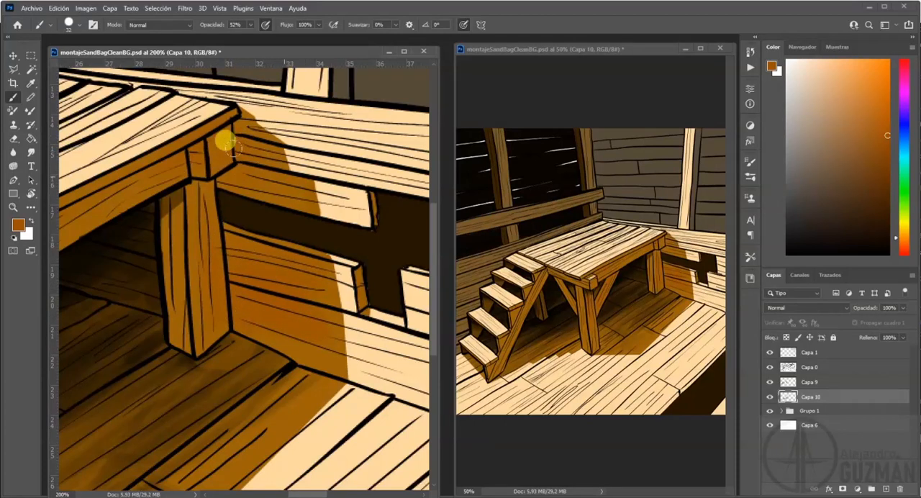
drag(126, 365, 247, 288)
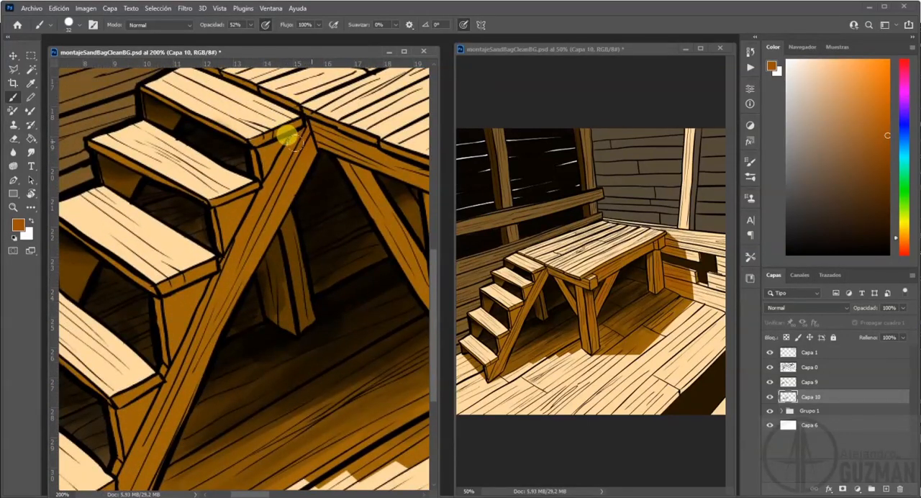
drag(154, 385, 221, 263)
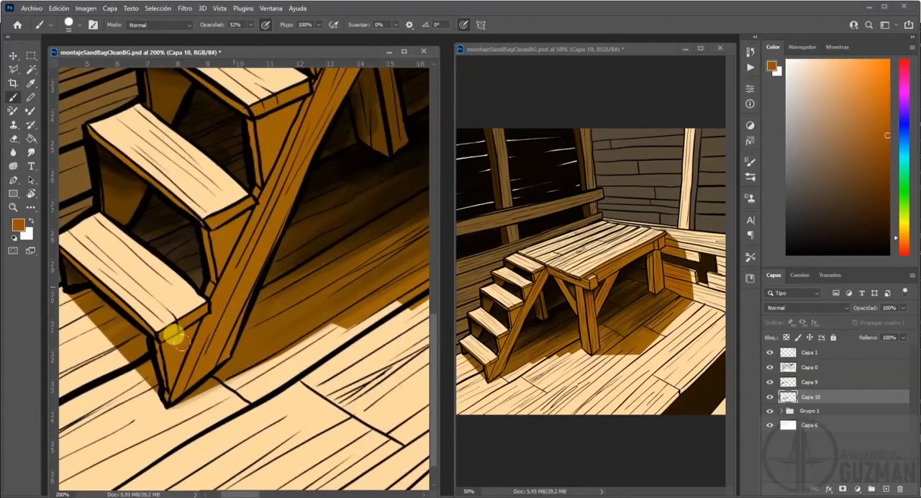
Sample the dark brown from the opening in the wall and shade the stair's side pieces and diagonal support with it.
alt+click(706, 257)
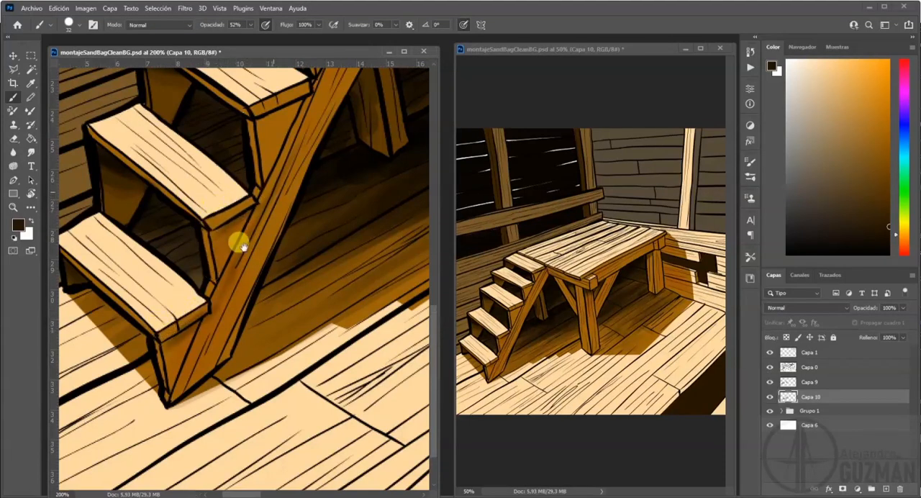
drag(246, 249, 184, 390)
drag(323, 87, 295, 115)
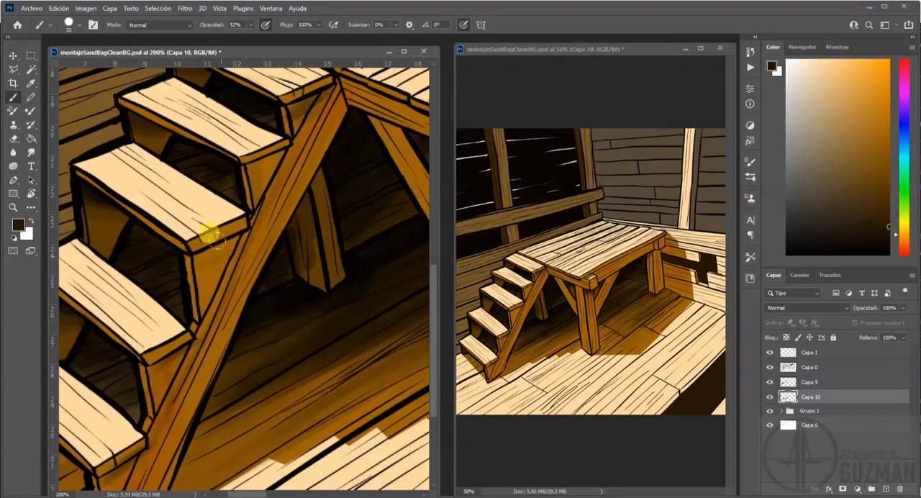
drag(264, 242, 144, 330)
mouse_move(229, 172)
mouse_down()
mouse_move(284, 189)
mouse_move(215, 156)
mouse_move(260, 193)
mouse_move(347, 208)
mouse_up()
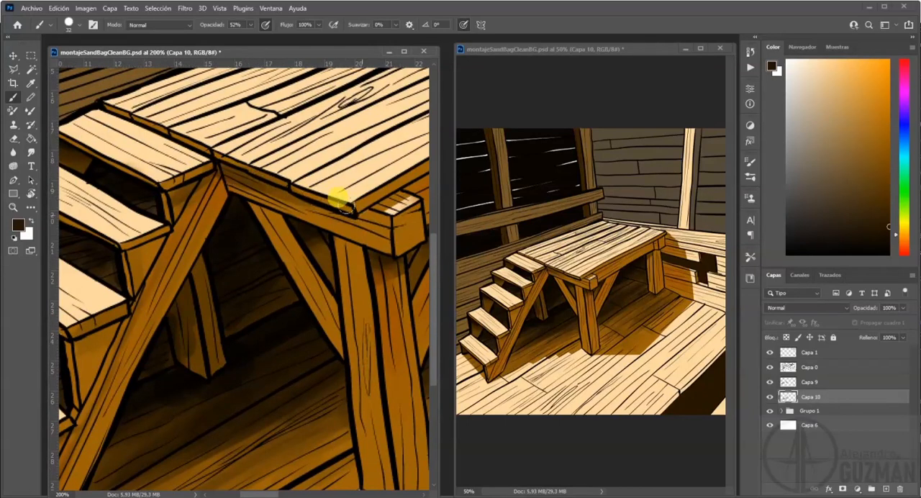
Add soft dark brown shading to the platform's front leg, its braces and the near part of the long beam.
drag(379, 250, 277, 221)
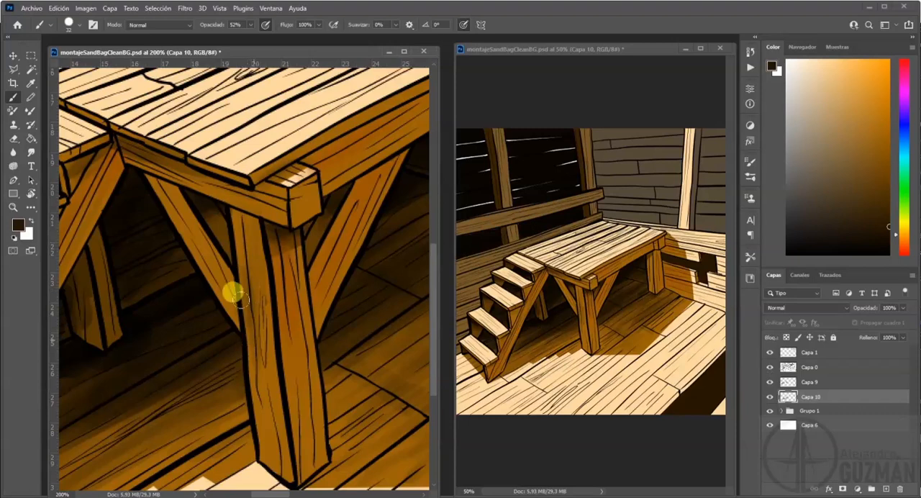
drag(264, 459, 269, 426)
drag(309, 468, 315, 405)
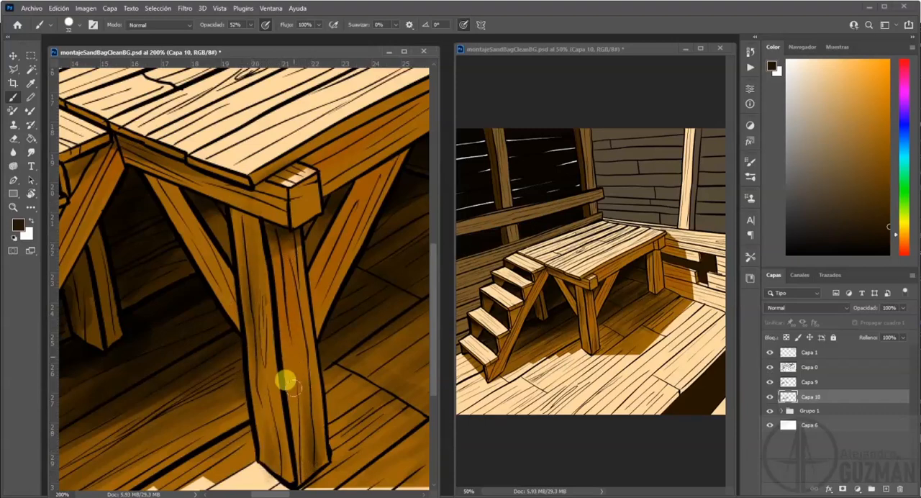
drag(323, 237, 226, 344)
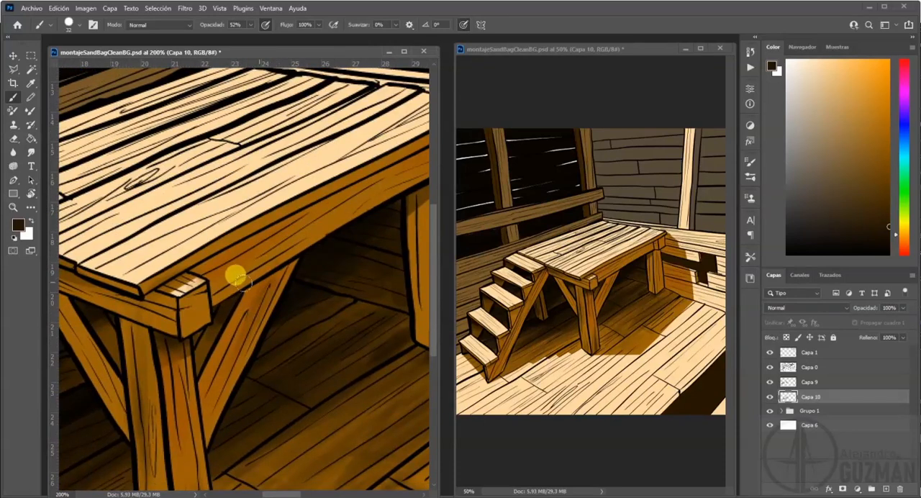
drag(364, 219, 255, 292)
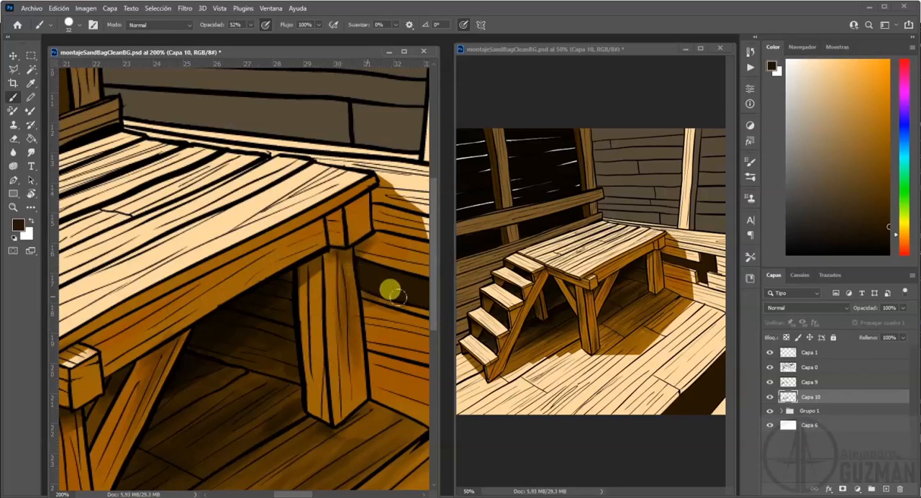
Shade the platform's far leg, the beam's far end and the shadowed wall boards beside them with the dark brown.
mouse_move(347, 314)
mouse_down()
mouse_move(241, 280)
mouse_move(316, 274)
mouse_up()
mouse_move(264, 203)
mouse_down()
mouse_move(266, 154)
mouse_move(273, 190)
mouse_up()
drag(269, 160, 310, 185)
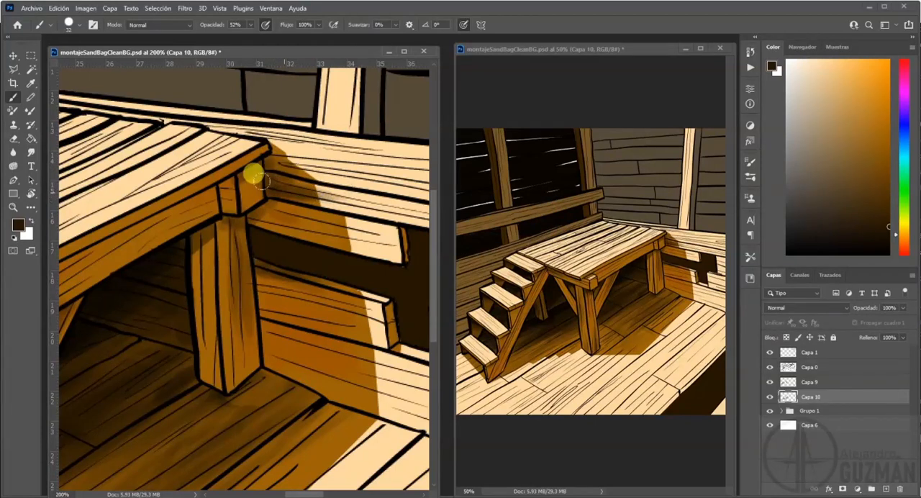
drag(210, 196, 197, 202)
drag(137, 213, 127, 219)
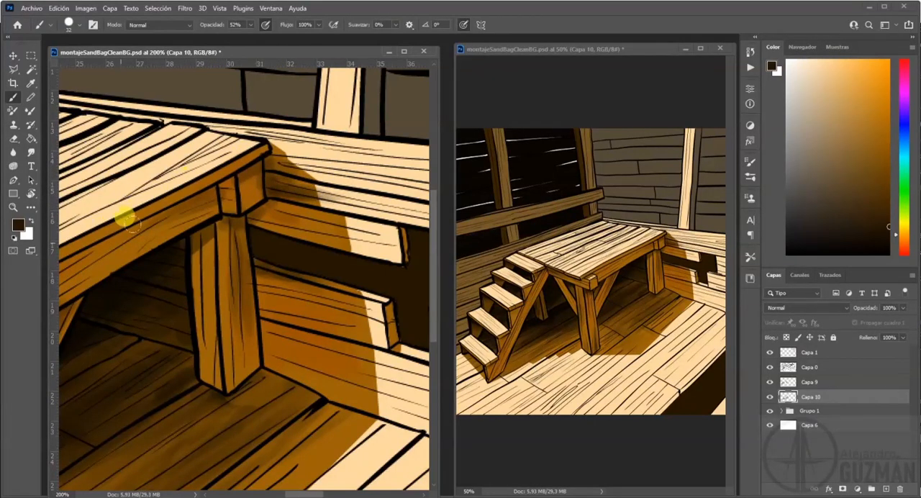
mouse_move(182, 206)
mouse_down()
mouse_move(210, 194)
mouse_move(104, 266)
mouse_move(219, 186)
mouse_up()
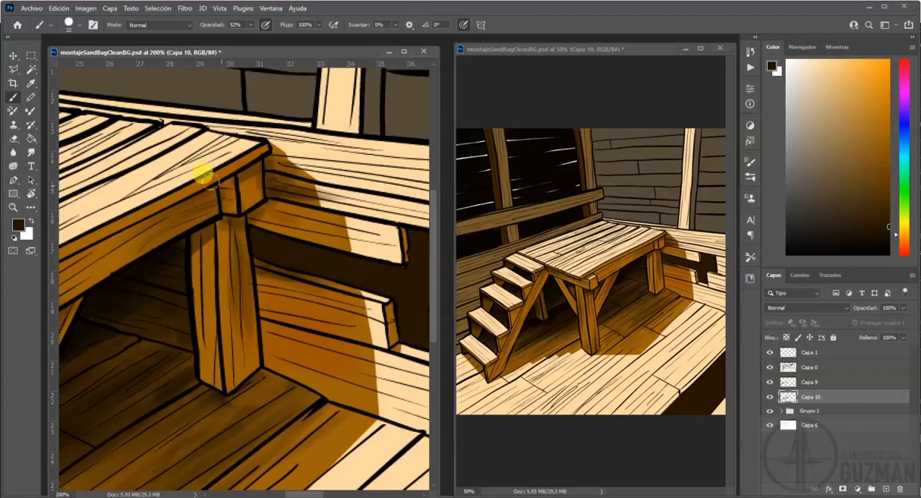
drag(149, 220, 190, 226)
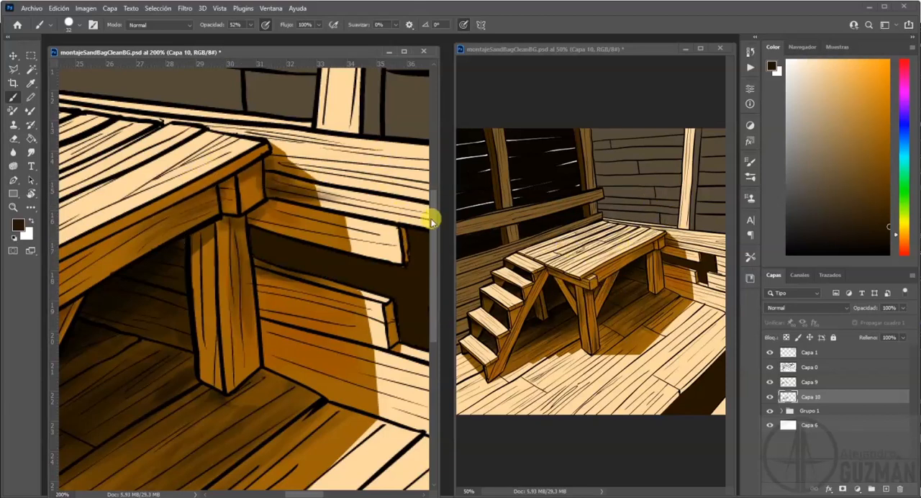
Brush faint dark brown shading streaks along the planks of the platform's top.
mouse_move(207, 124)
mouse_down()
mouse_move(222, 124)
mouse_move(166, 181)
mouse_move(353, 208)
mouse_up()
mouse_move(388, 150)
mouse_down()
mouse_move(225, 196)
mouse_move(125, 241)
mouse_move(57, 285)
mouse_move(220, 214)
mouse_up()
drag(156, 209, 266, 200)
drag(277, 175, 291, 164)
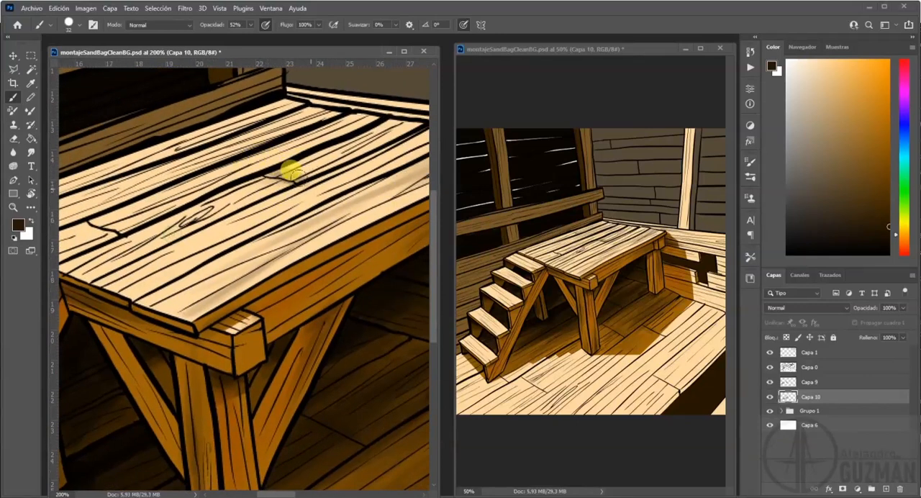
mouse_move(205, 189)
mouse_down()
mouse_move(185, 204)
mouse_move(160, 201)
mouse_move(89, 222)
mouse_move(331, 98)
mouse_move(284, 100)
mouse_move(162, 153)
mouse_move(306, 92)
mouse_move(298, 108)
mouse_move(203, 163)
mouse_move(188, 166)
mouse_move(160, 136)
mouse_move(176, 147)
mouse_move(146, 140)
mouse_move(204, 148)
mouse_move(138, 151)
mouse_move(333, 155)
mouse_up()
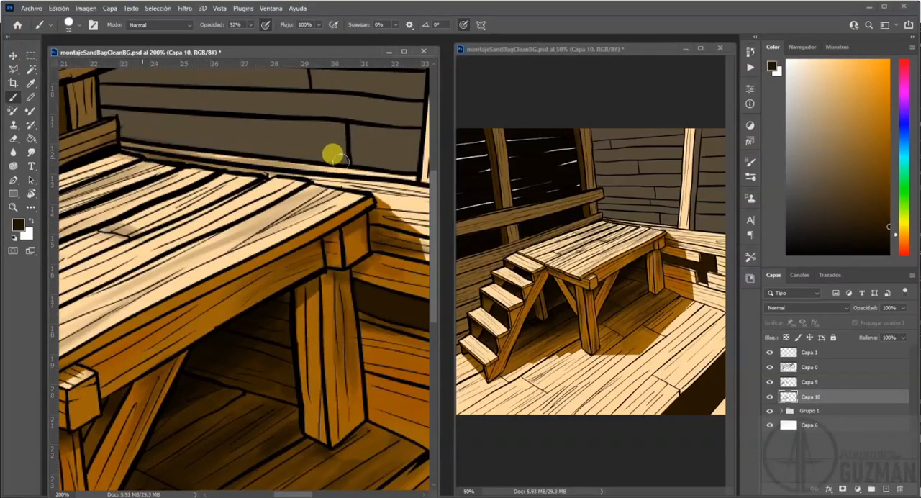
Darken the grey wall boards in the corner above the platform and erase the spill over the post and rail.
mouse_move(230, 182)
mouse_down()
mouse_move(283, 275)
mouse_move(367, 381)
mouse_up()
mouse_move(260, 279)
mouse_down()
mouse_move(235, 283)
mouse_move(266, 251)
mouse_move(401, 255)
mouse_move(355, 282)
mouse_move(265, 305)
mouse_move(301, 329)
mouse_move(351, 304)
mouse_move(280, 279)
mouse_move(279, 269)
mouse_move(353, 290)
mouse_move(297, 327)
mouse_move(265, 294)
mouse_move(333, 284)
mouse_move(332, 272)
mouse_move(256, 230)
mouse_up()
key(e)
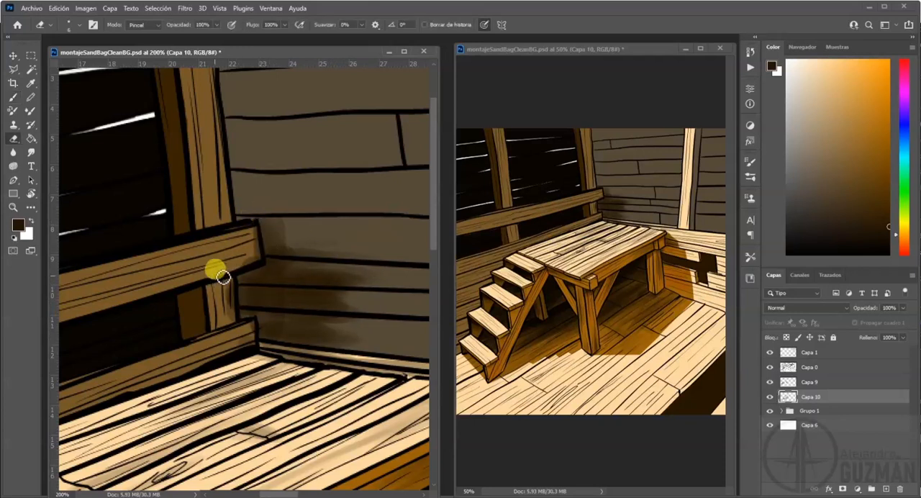
mouse_move(260, 246)
mouse_down()
mouse_move(218, 285)
mouse_move(225, 325)
mouse_move(235, 313)
mouse_move(229, 277)
mouse_move(236, 349)
mouse_move(252, 330)
mouse_up()
drag(273, 208, 261, 291)
Extend the dark shading up the grey wall boards beside the corner post and erase the spill on the post.
key(b)
mouse_move(224, 201)
mouse_down()
mouse_move(318, 192)
mouse_move(216, 195)
mouse_move(401, 185)
mouse_move(327, 213)
mouse_up()
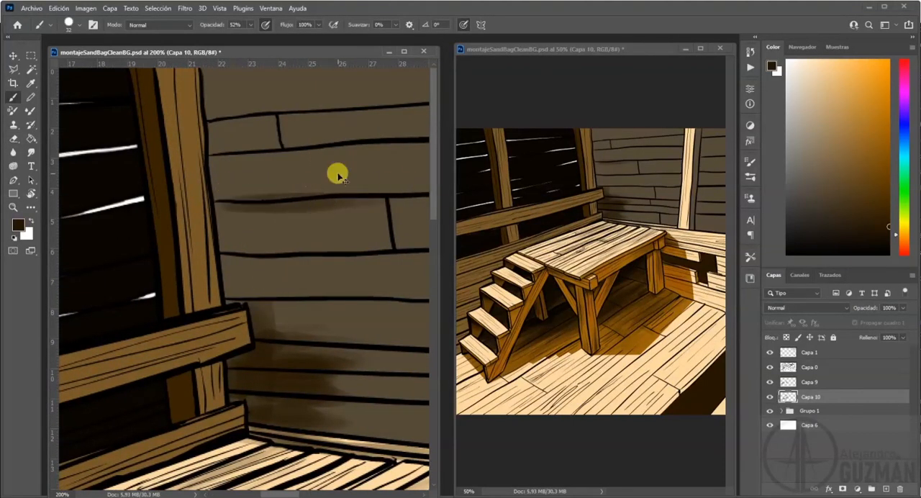
key(ctrl+minus)
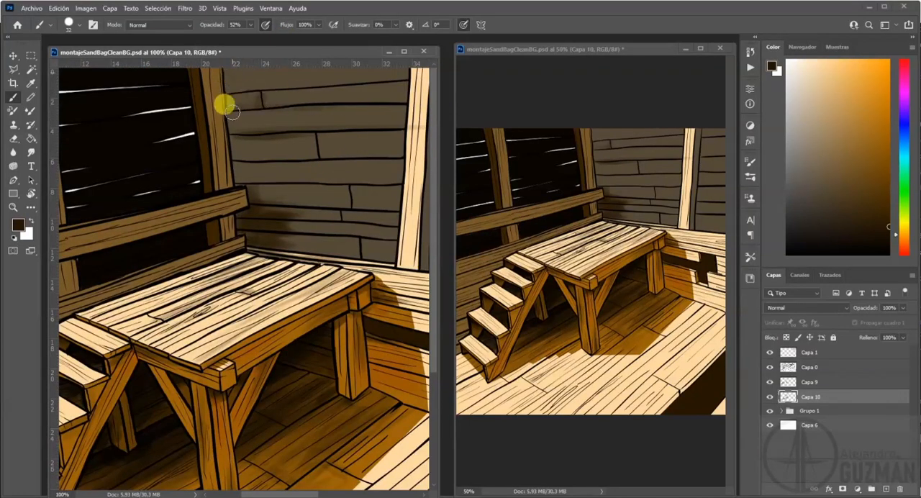
drag(226, 91, 248, 92)
drag(230, 124, 317, 119)
mouse_move(262, 124)
mouse_down()
mouse_move(290, 156)
mouse_move(281, 148)
mouse_move(288, 129)
mouse_up()
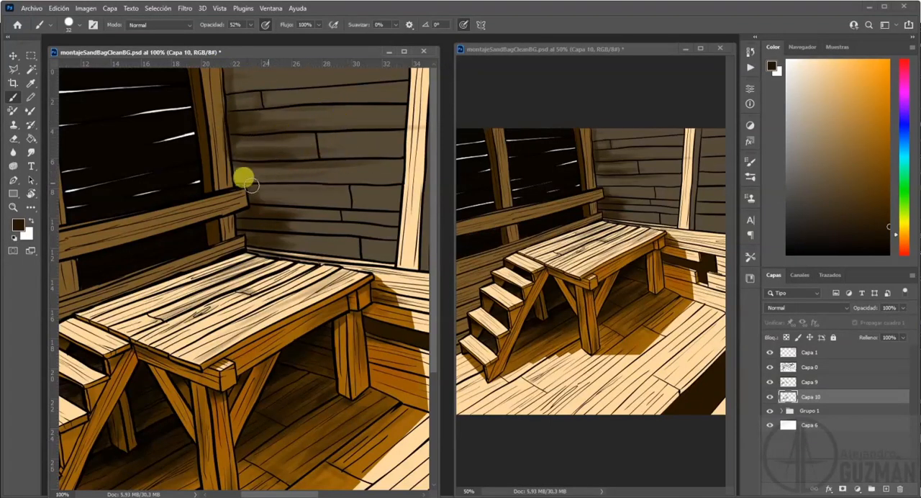
key(e)
mouse_move(201, 124)
mouse_down()
mouse_move(226, 174)
mouse_move(228, 153)
mouse_move(230, 169)
mouse_move(216, 167)
mouse_move(222, 130)
mouse_up()
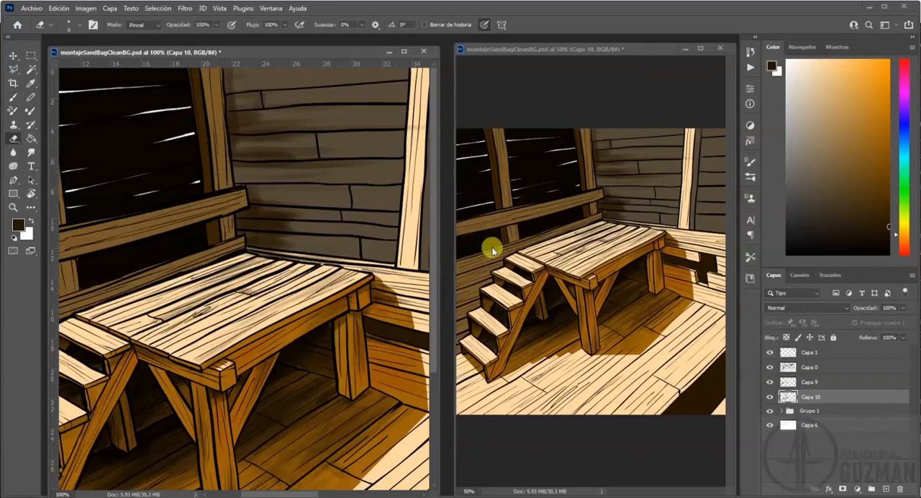
Shade the side wall's boards beside the upper stair steps with the dark brown brush.
mouse_move(182, 309)
mouse_down()
mouse_move(368, 261)
mouse_move(340, 241)
mouse_up()
key(b)
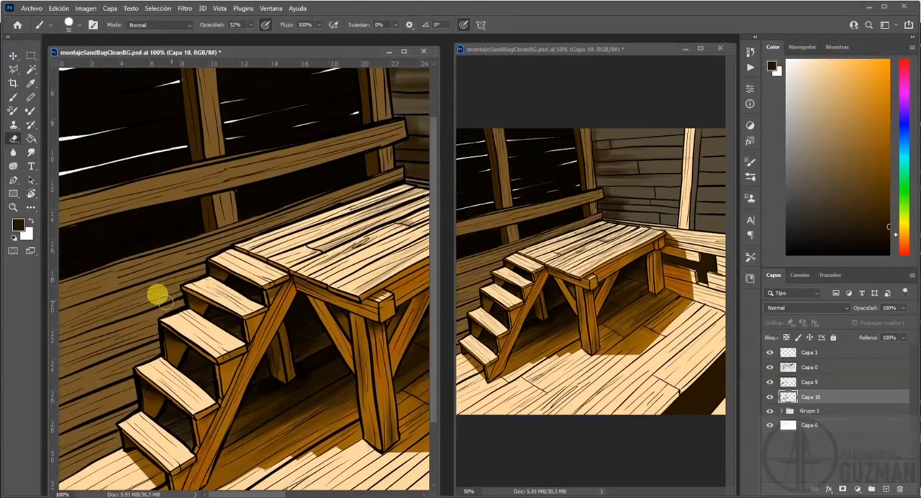
drag(206, 288, 220, 267)
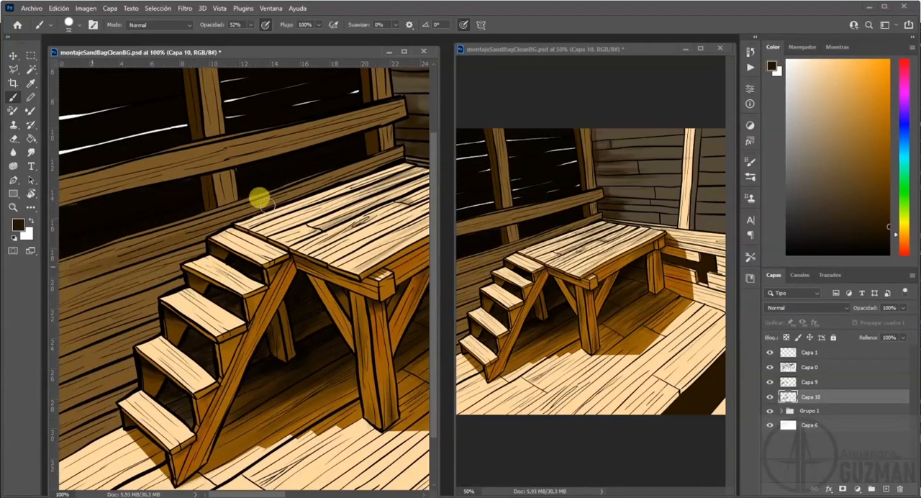
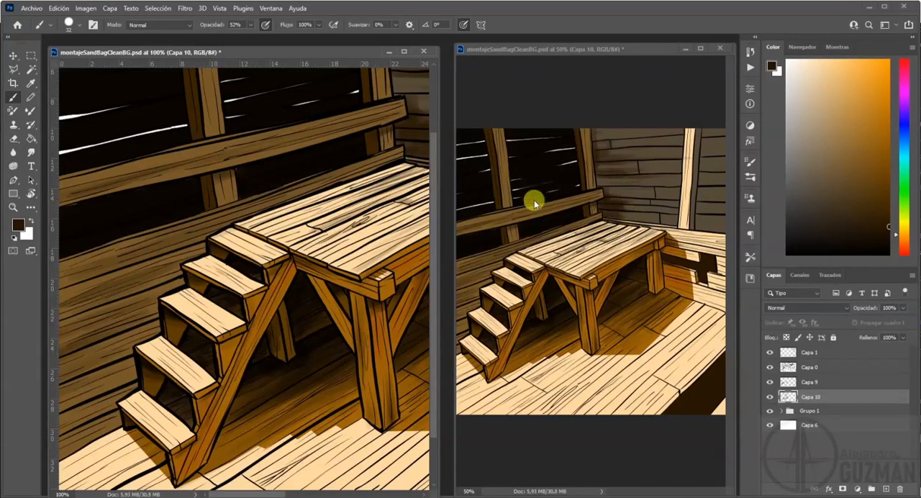
Shade the grey wall boards beside the light wooden post with dark brown and erase the spill at the post's foot.
scroll(233, 218, up, 2)
scroll(267, 208, right, 6)
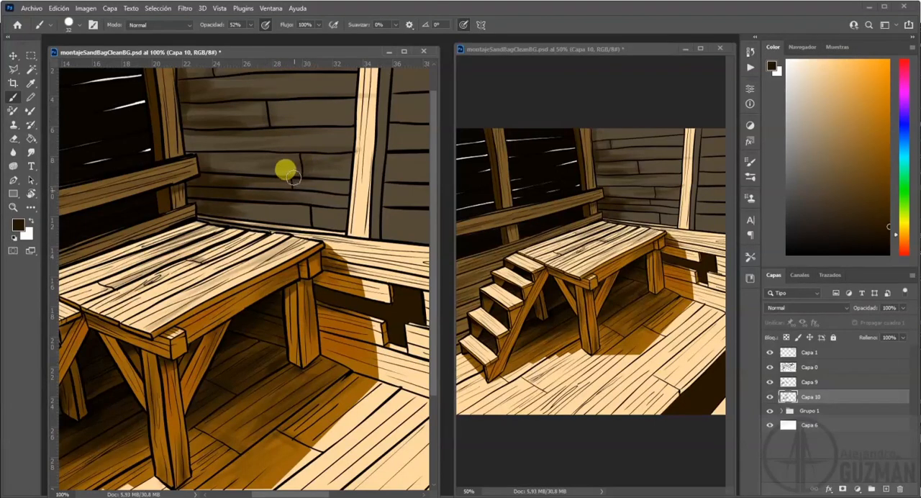
key(e)
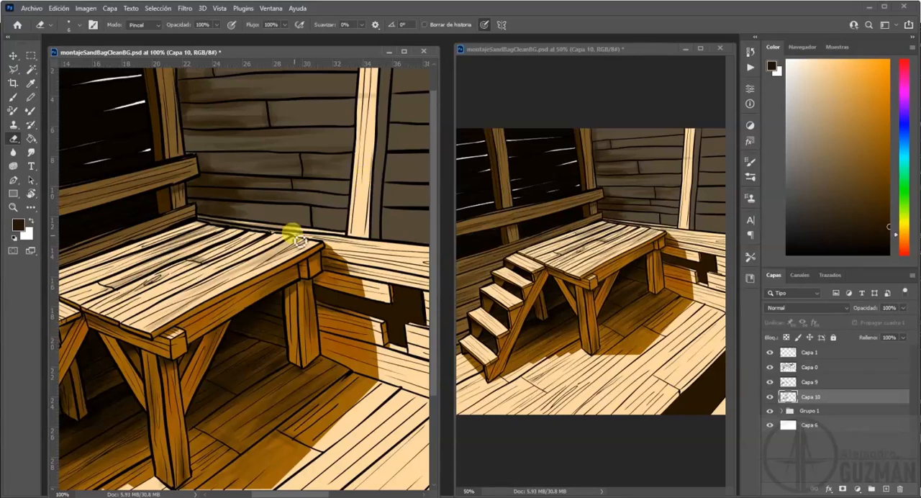
scroll(198, 215, right, 6)
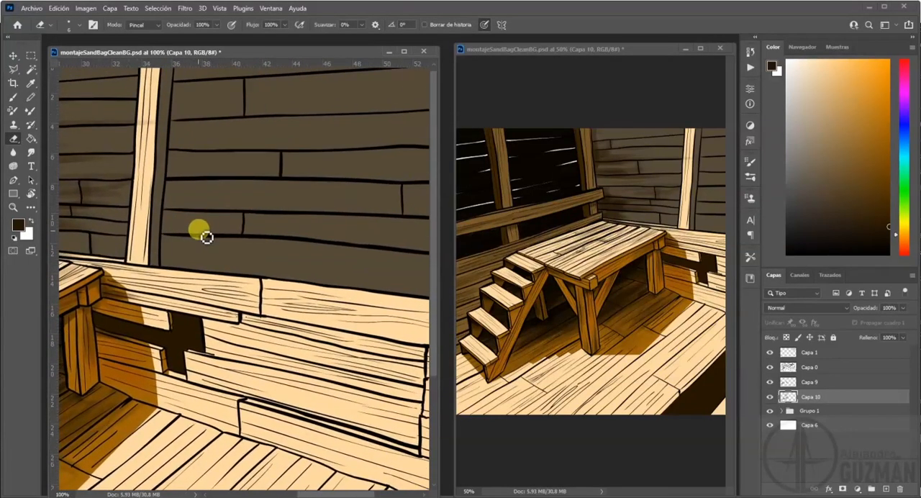
key(b)
mouse_move(192, 81)
mouse_down()
mouse_move(343, 76)
mouse_move(232, 84)
mouse_move(223, 115)
mouse_move(240, 96)
mouse_move(244, 108)
mouse_move(244, 81)
mouse_move(197, 88)
mouse_move(177, 80)
mouse_move(174, 96)
mouse_move(182, 114)
mouse_move(183, 93)
mouse_move(195, 102)
mouse_move(229, 93)
mouse_move(190, 115)
mouse_move(366, 110)
mouse_move(199, 96)
mouse_move(281, 121)
mouse_move(287, 133)
mouse_move(266, 137)
mouse_move(401, 148)
mouse_move(258, 179)
mouse_move(196, 175)
mouse_move(377, 208)
mouse_move(176, 210)
mouse_move(338, 226)
mouse_move(254, 238)
mouse_move(222, 230)
mouse_move(241, 234)
mouse_move(236, 215)
mouse_move(230, 226)
mouse_move(298, 236)
mouse_move(200, 234)
mouse_move(370, 252)
mouse_move(329, 260)
mouse_move(229, 235)
mouse_move(165, 235)
mouse_up()
mouse_move(150, 200)
mouse_down()
mouse_move(153, 264)
mouse_move(162, 185)
mouse_move(157, 209)
mouse_up()
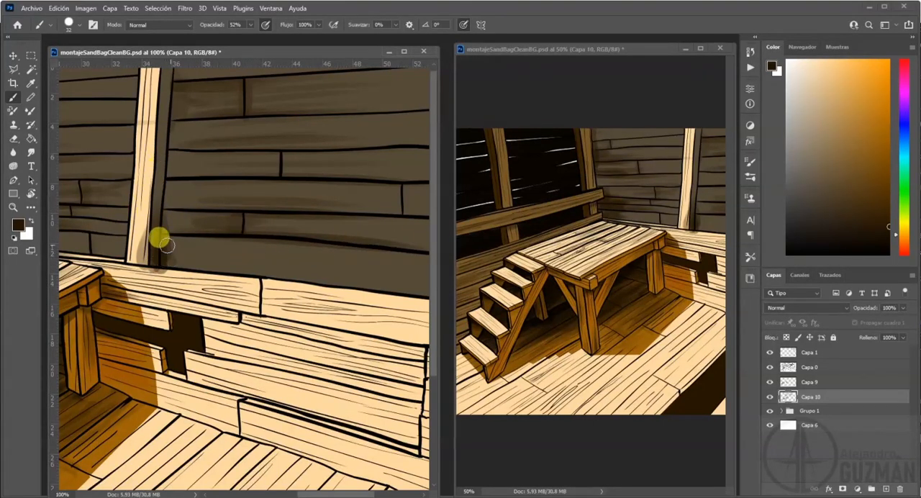
key(e)
drag(133, 255, 139, 261)
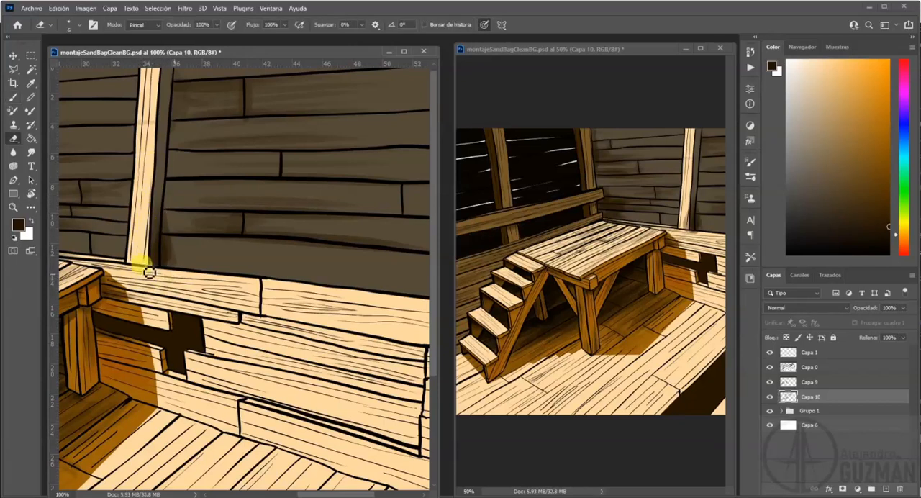
Smudge the dark shading at the post's foot and brush more along the lowest grey board beside it.
click(32, 153)
drag(133, 194, 146, 234)
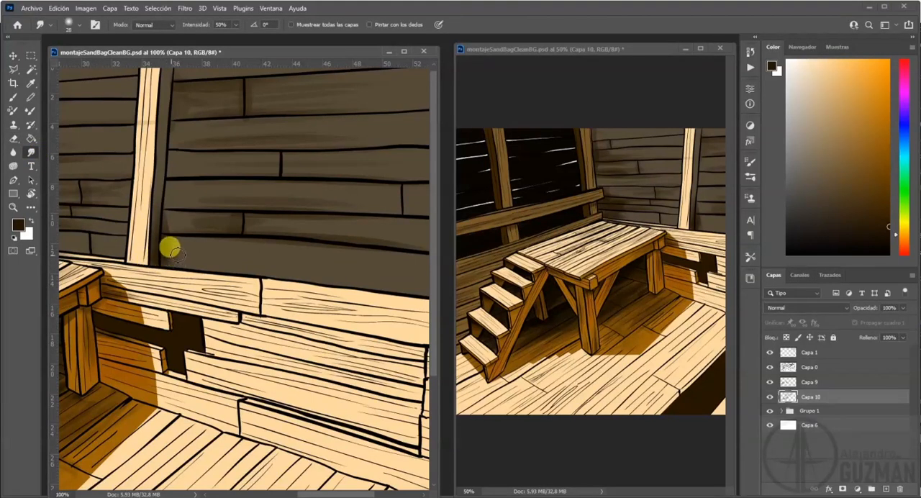
drag(176, 236, 63, 190)
key(b)
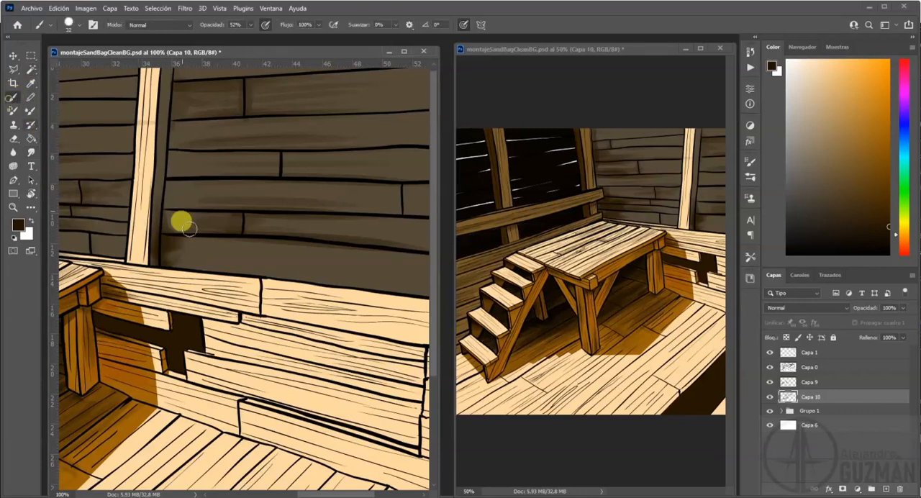
drag(175, 257, 225, 268)
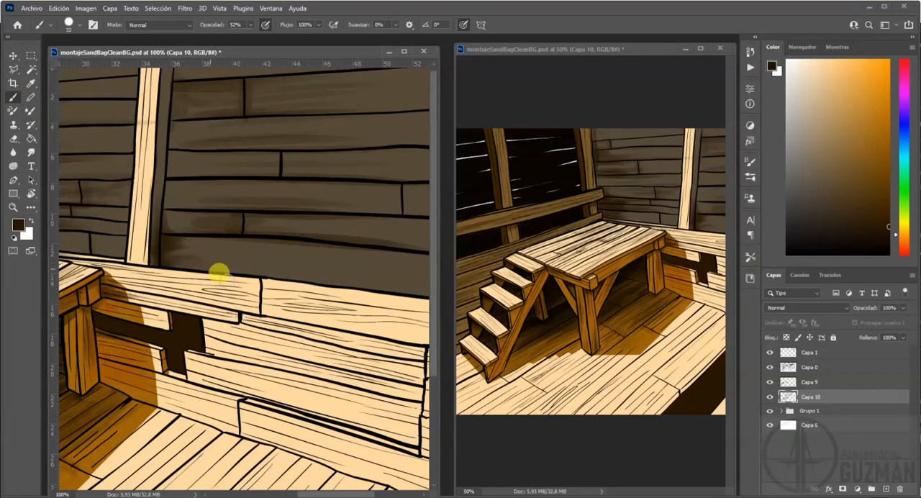
Brush faint dark shading on the low plank wall beside the platform leg and along its base at the floor.
drag(86, 304, 94, 305)
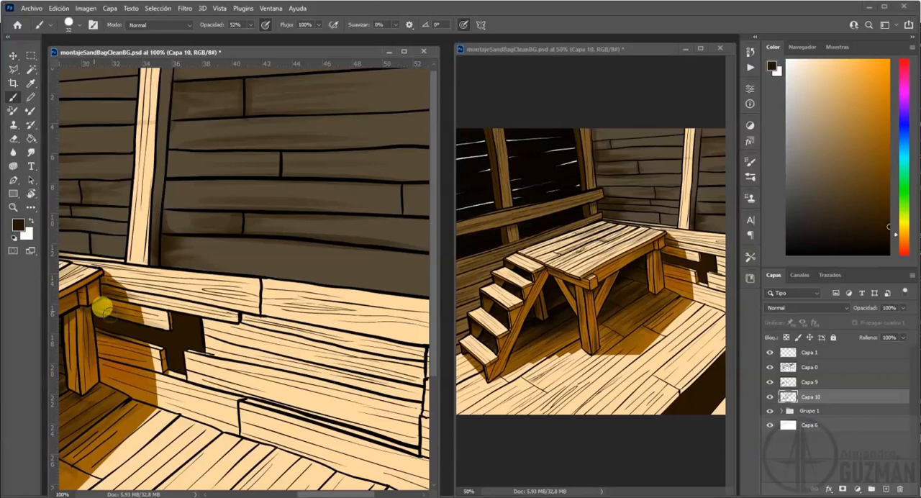
mouse_move(132, 347)
mouse_down()
mouse_move(99, 339)
mouse_move(138, 364)
mouse_up()
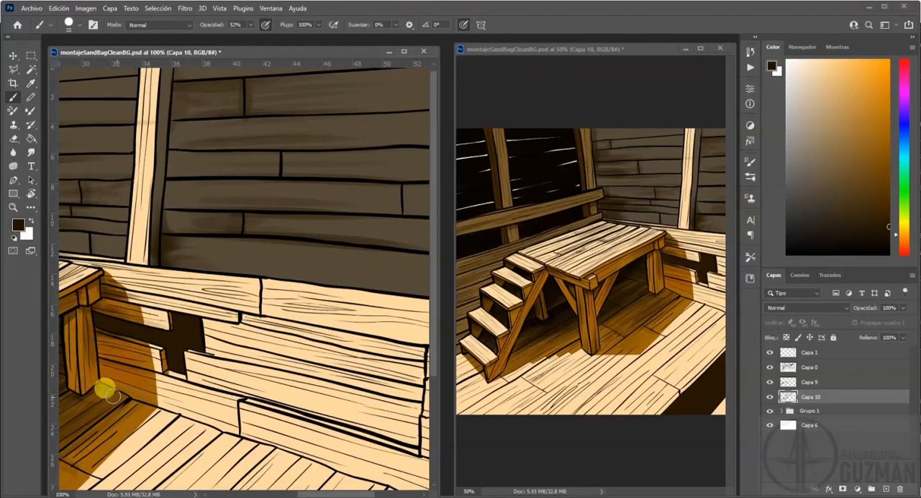
drag(148, 403, 164, 411)
key(ctrl+z)
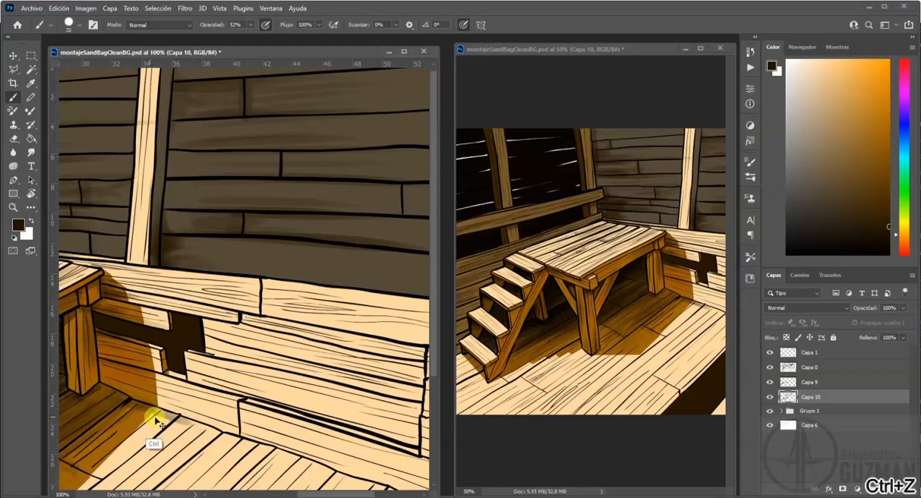
drag(149, 401, 169, 411)
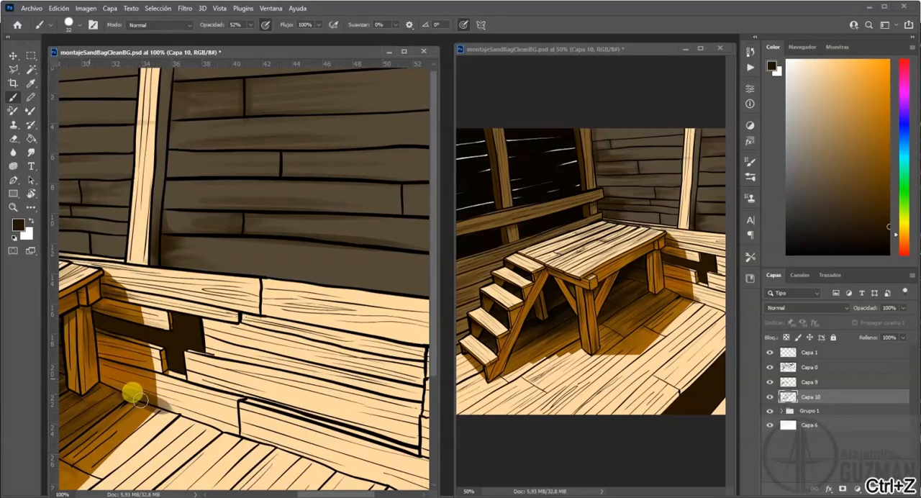
key(ctrl+z)
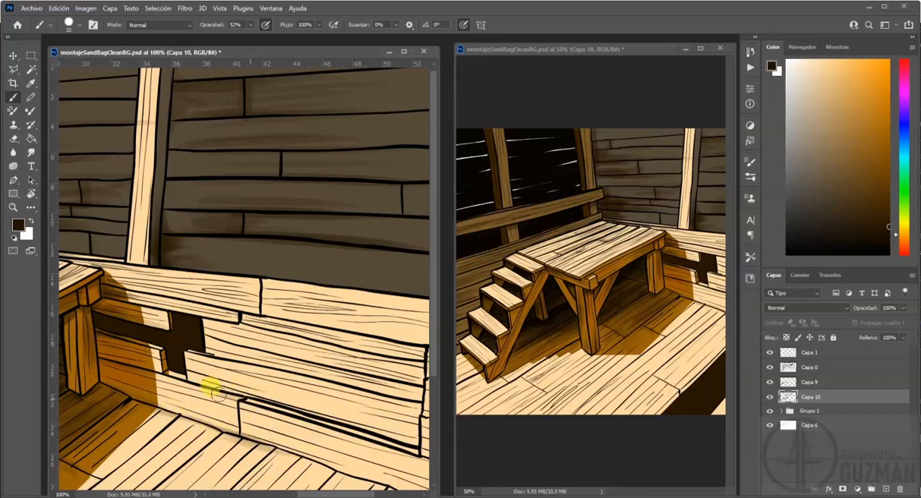
Shade the floor planks in front of the stairs with soft dark strokes around the plank joint.
drag(328, 341, 305, 231)
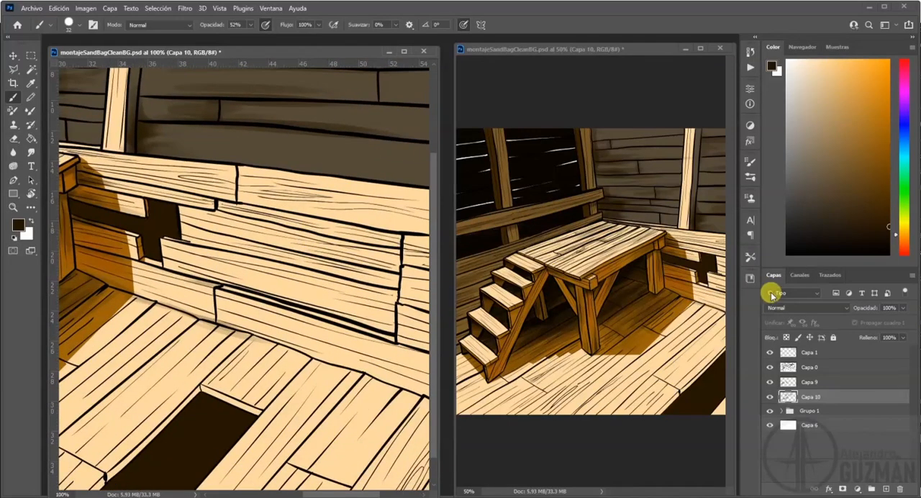
drag(617, 274, 597, 268)
drag(242, 321, 406, 295)
drag(189, 339, 344, 332)
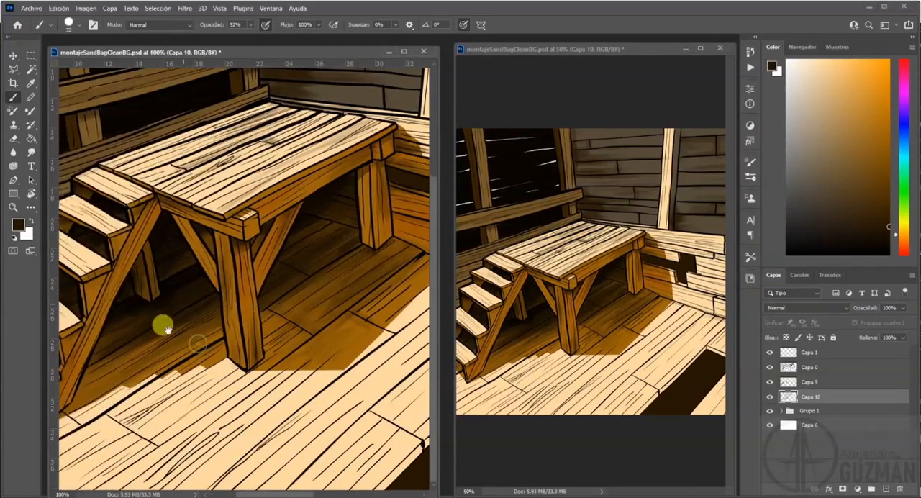
mouse_move(102, 415)
mouse_down()
mouse_move(137, 437)
mouse_move(128, 425)
mouse_move(191, 383)
mouse_move(131, 428)
mouse_up()
key(ctrl+z)
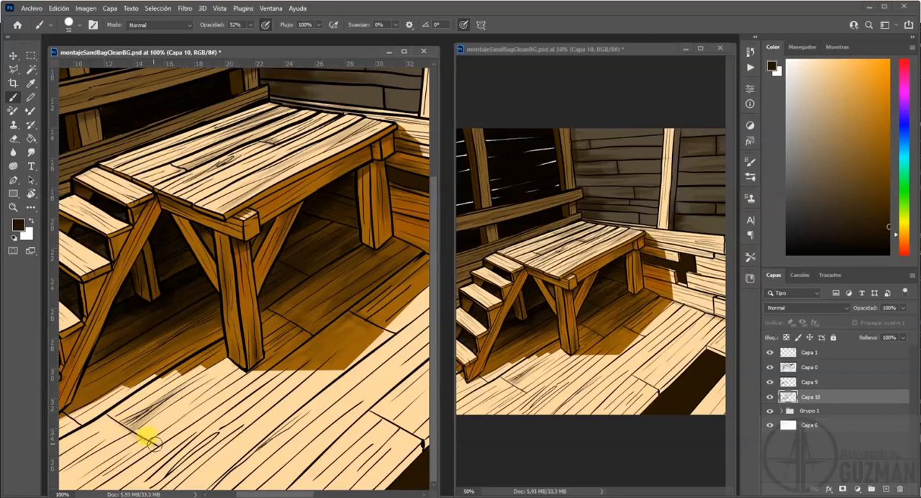
mouse_move(121, 469)
mouse_down()
mouse_move(92, 487)
mouse_move(218, 392)
mouse_up()
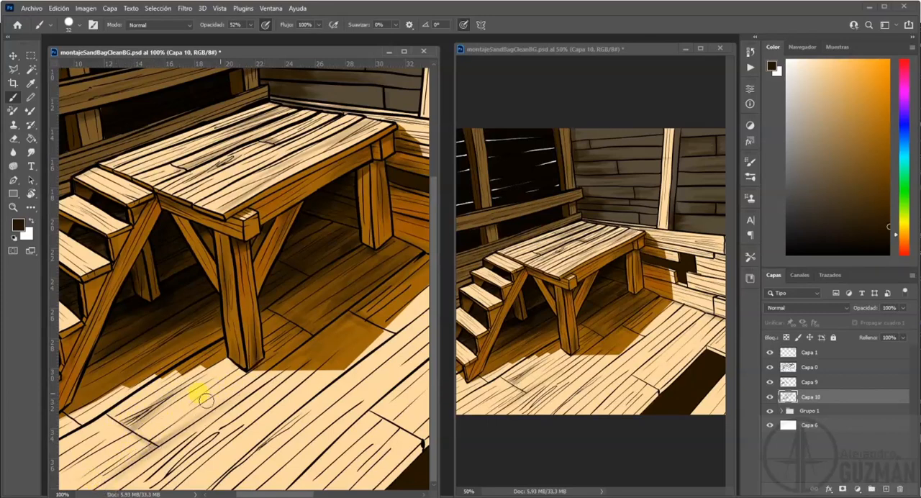
drag(86, 473, 78, 464)
mouse_move(132, 433)
mouse_down()
mouse_move(69, 467)
mouse_move(74, 489)
mouse_up()
Brush dark shading along the long floor planks between the platform's shadow and the floor opening.
mouse_move(311, 352)
mouse_down()
mouse_move(165, 463)
mouse_move(359, 341)
mouse_move(181, 488)
mouse_move(409, 329)
mouse_move(279, 431)
mouse_move(256, 436)
mouse_move(384, 337)
mouse_move(248, 453)
mouse_move(270, 432)
mouse_up()
mouse_move(338, 389)
mouse_down()
mouse_move(226, 387)
mouse_move(153, 492)
mouse_move(321, 350)
mouse_up()
mouse_move(388, 280)
mouse_down()
mouse_move(249, 390)
mouse_move(173, 411)
mouse_move(294, 296)
mouse_move(277, 325)
mouse_move(189, 362)
mouse_move(85, 450)
mouse_up()
mouse_move(147, 425)
mouse_down()
mouse_move(228, 321)
mouse_move(266, 327)
mouse_move(230, 335)
mouse_move(164, 407)
mouse_up()
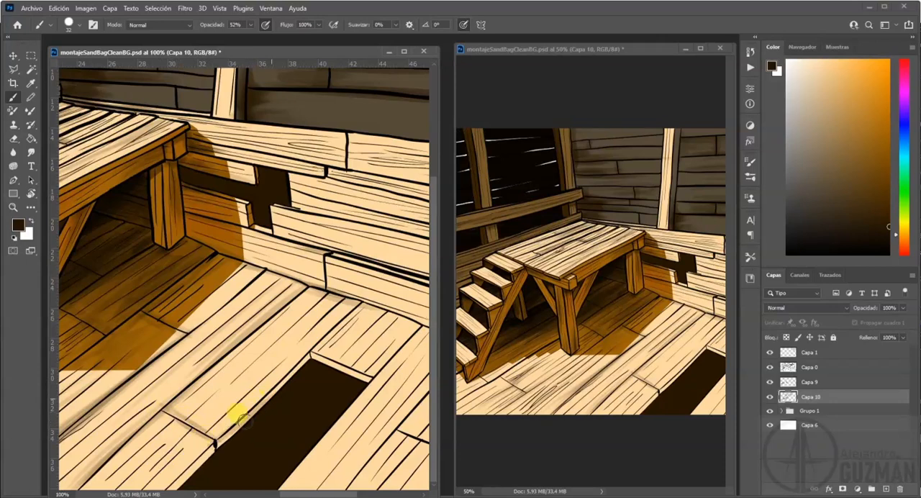
Shade the plank edge along the long side of the floor opening and erase the excess.
mouse_move(290, 366)
mouse_down()
mouse_move(235, 432)
mouse_move(252, 413)
mouse_up()
mouse_move(204, 452)
mouse_down()
mouse_move(186, 467)
mouse_move(216, 432)
mouse_move(200, 451)
mouse_up()
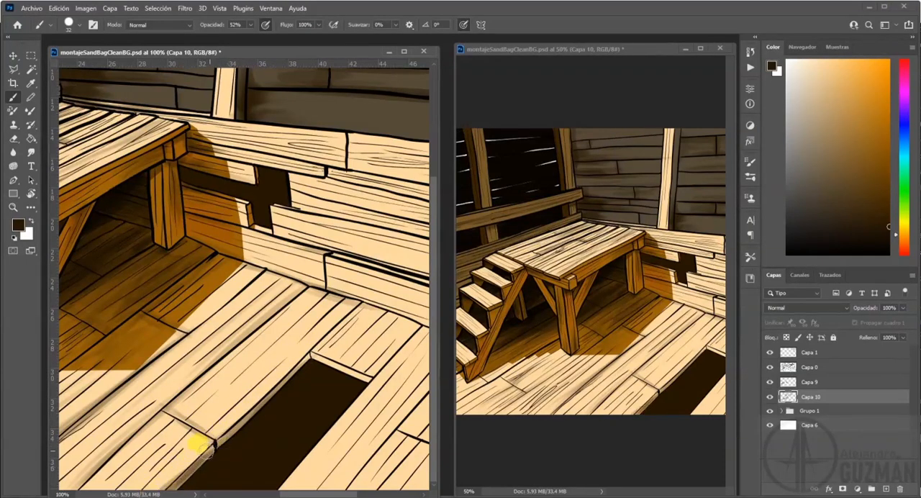
key(e)
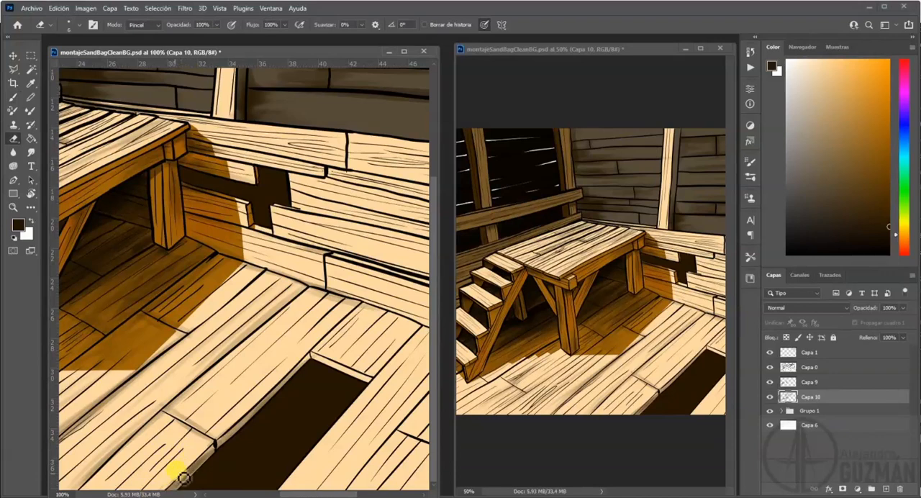
key(b)
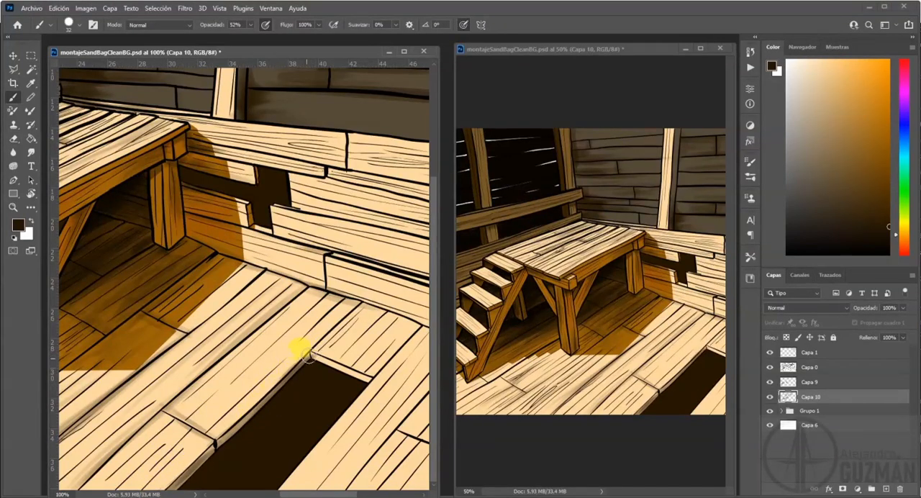
key(e)
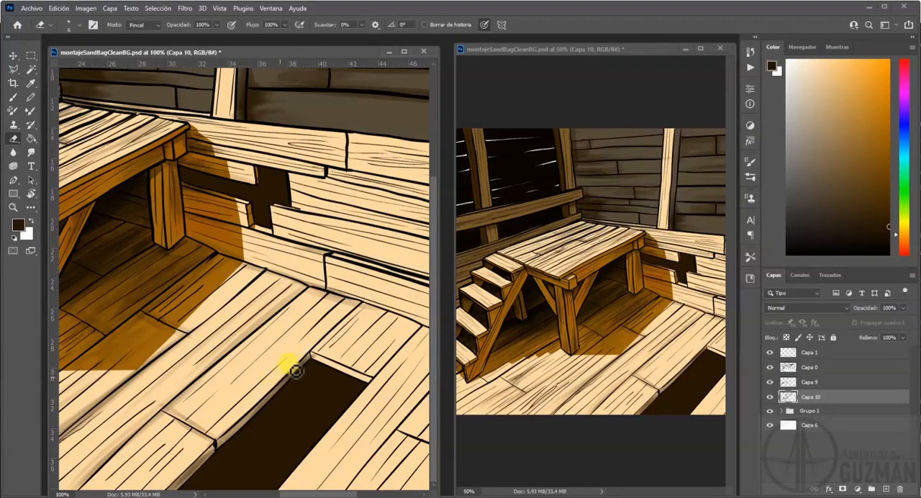
Shade the floor plank on the far side of the opening and the short board at the opening's end, cleaning the edge.
key(b)
drag(330, 315, 201, 312)
drag(719, 312, 568, 308)
drag(371, 336, 337, 338)
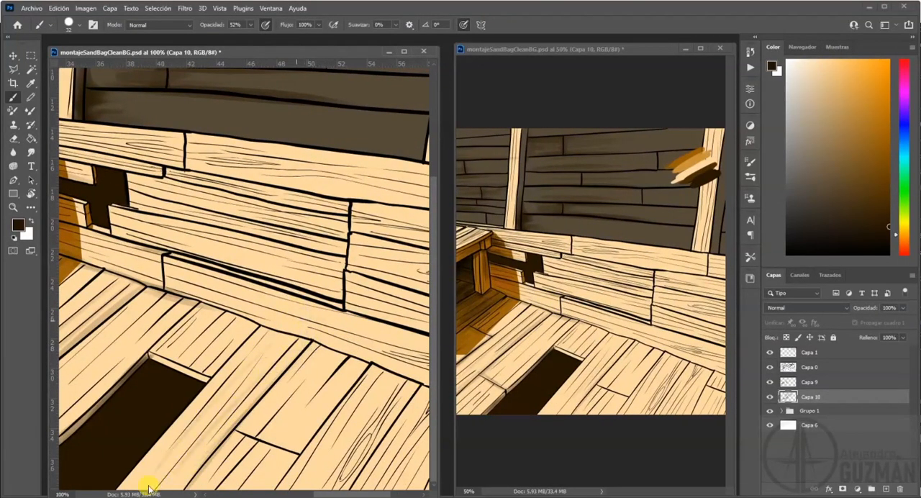
drag(156, 354, 169, 368)
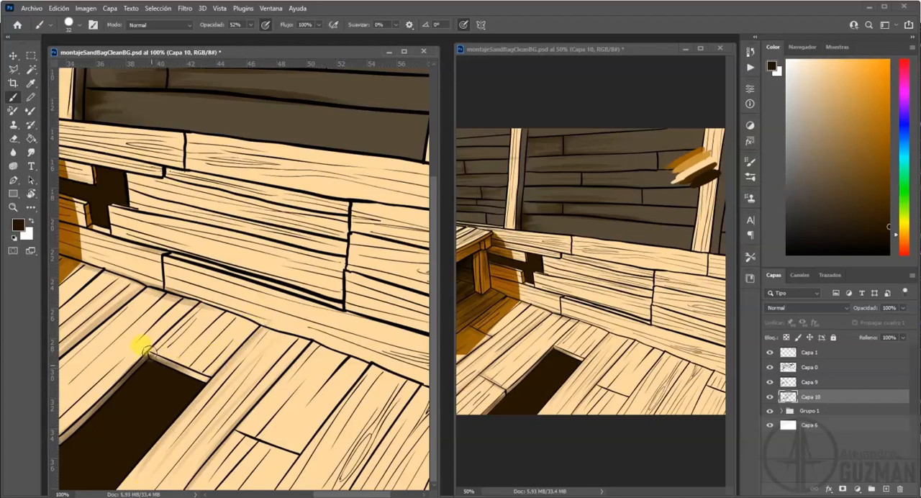
key(e)
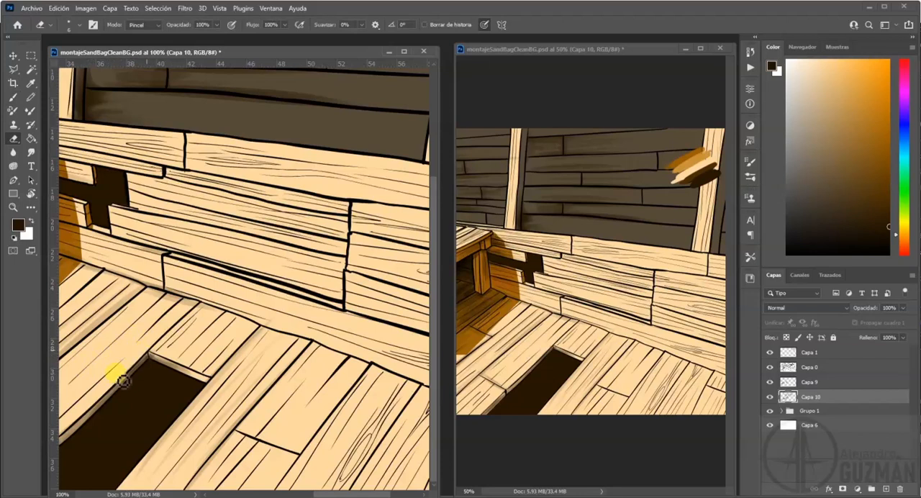
Shade the floor planks beyond the opening along their seams, around the short plank joint and the wood knot.
key(b)
mouse_move(286, 450)
mouse_down()
mouse_move(273, 434)
mouse_move(227, 425)
mouse_up()
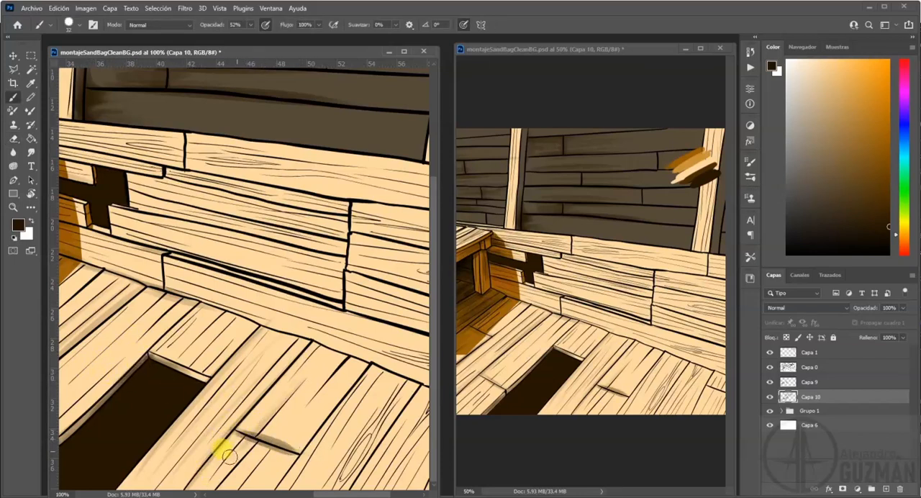
drag(296, 354, 218, 479)
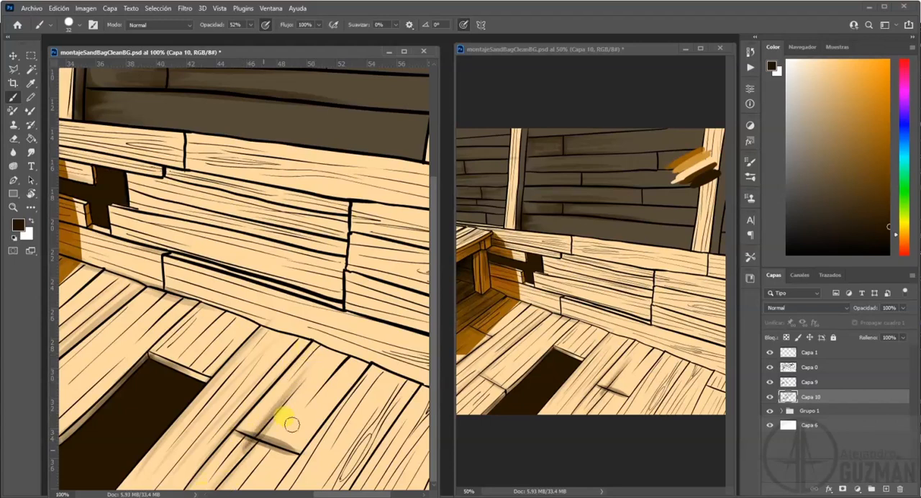
drag(334, 354, 268, 434)
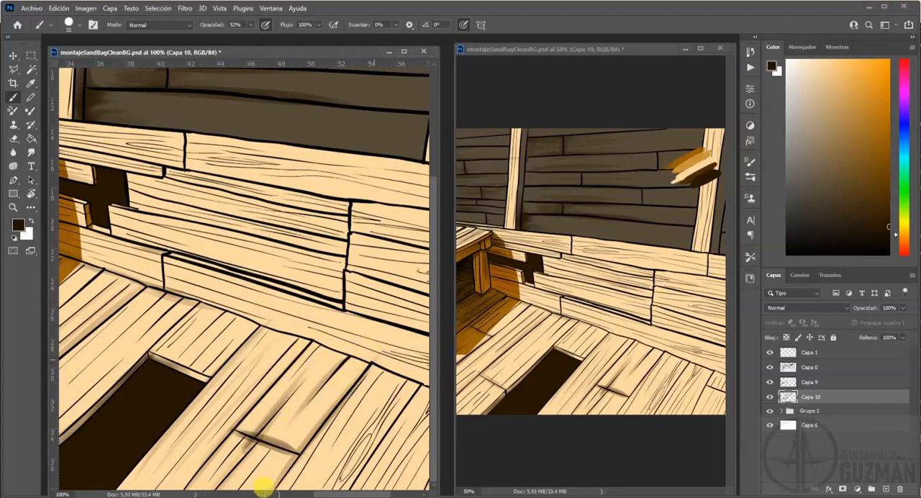
drag(391, 372, 324, 477)
drag(394, 393, 370, 453)
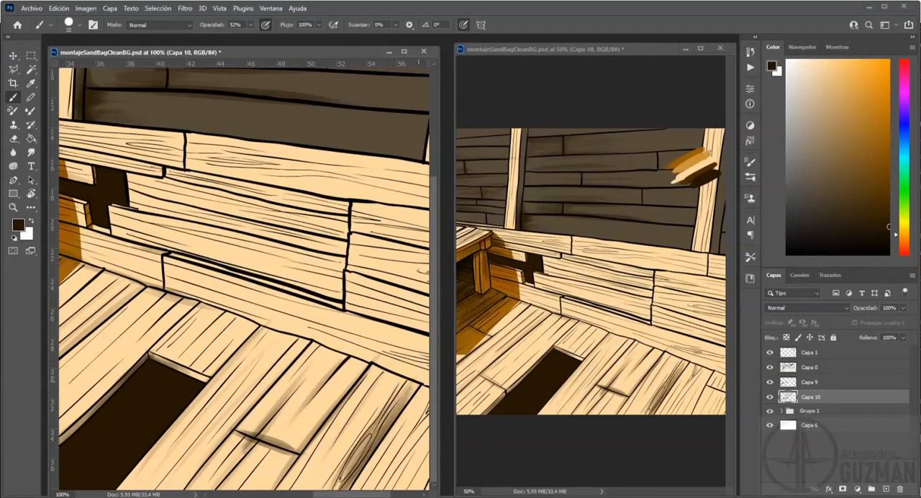
Shade the remaining floor planks and the seam where the floor meets the low plank wall.
mouse_move(388, 379)
mouse_down()
mouse_move(411, 372)
mouse_move(288, 329)
mouse_up()
mouse_move(155, 267)
mouse_down()
mouse_move(335, 335)
mouse_move(175, 278)
mouse_move(339, 329)
mouse_move(154, 343)
mouse_up()
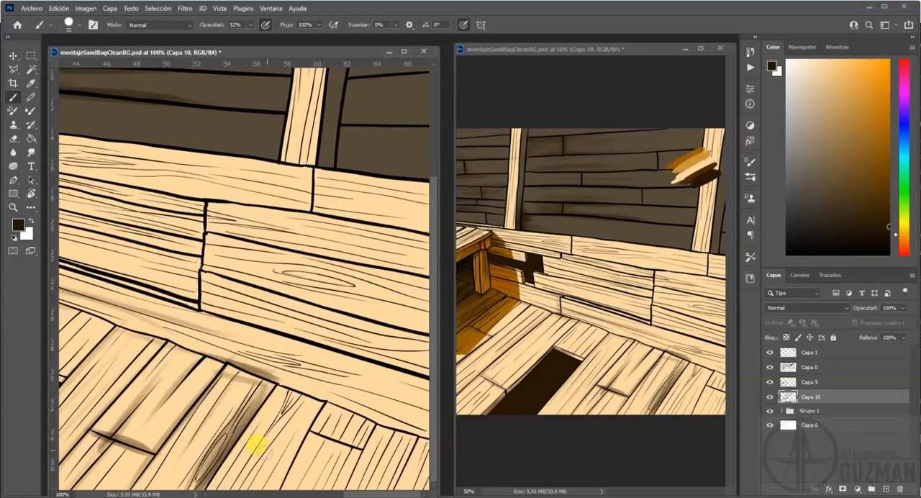
mouse_move(324, 399)
mouse_down()
mouse_move(276, 483)
mouse_move(277, 447)
mouse_move(301, 391)
mouse_move(320, 409)
mouse_move(334, 397)
mouse_move(291, 387)
mouse_move(364, 423)
mouse_move(371, 415)
mouse_move(352, 481)
mouse_move(419, 421)
mouse_up()
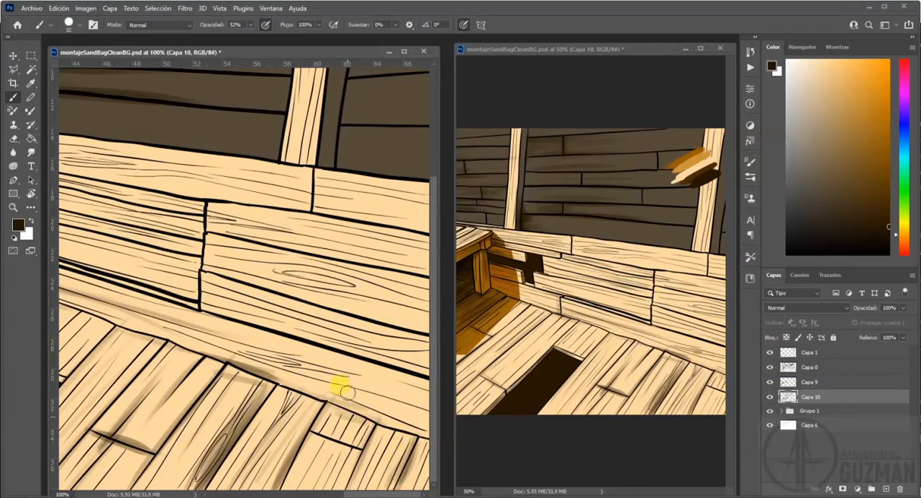
Brush dark shading over the low wall's planks, deepening it beside the vertical joint and under the top board.
drag(285, 336, 213, 360)
mouse_move(204, 265)
mouse_down()
mouse_move(188, 375)
mouse_move(190, 345)
mouse_up()
mouse_move(130, 336)
mouse_down()
mouse_move(102, 302)
mouse_move(283, 337)
mouse_up()
mouse_move(127, 278)
mouse_down()
mouse_move(298, 282)
mouse_move(319, 263)
mouse_move(189, 228)
mouse_move(302, 233)
mouse_move(137, 189)
mouse_move(411, 229)
mouse_up()
drag(299, 284, 170, 258)
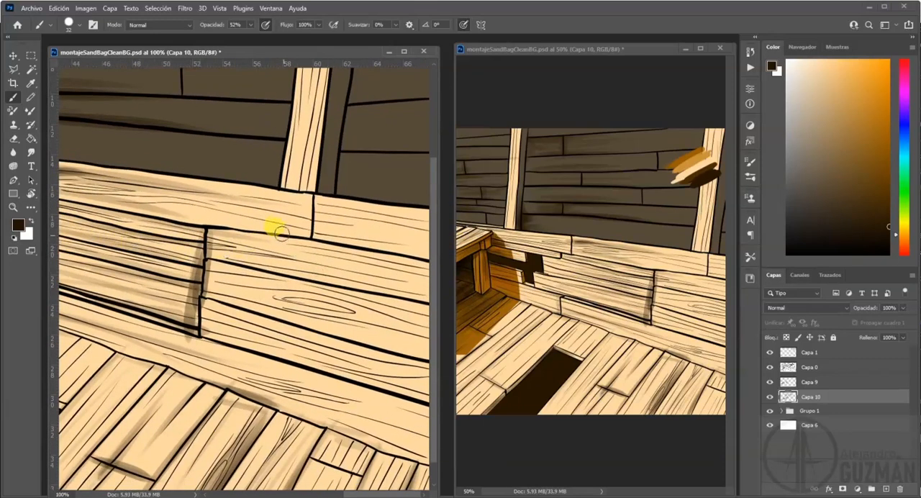
drag(192, 223, 319, 240)
Darken the shadowed side of the second post at its foot, cleaning the spill, and shade the low wall's planks beyond the joint.
scroll(165, 242, up, 3)
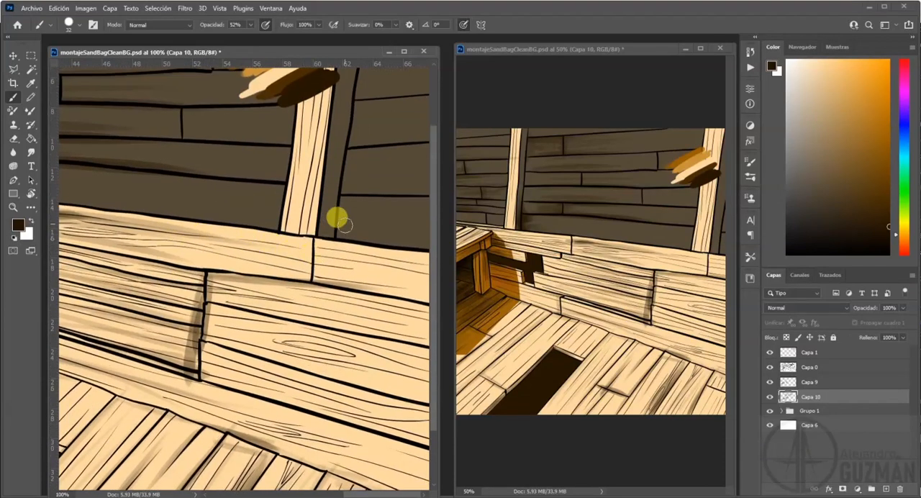
mouse_move(321, 204)
mouse_down()
mouse_move(309, 206)
mouse_move(324, 156)
mouse_move(307, 228)
mouse_up()
key(e)
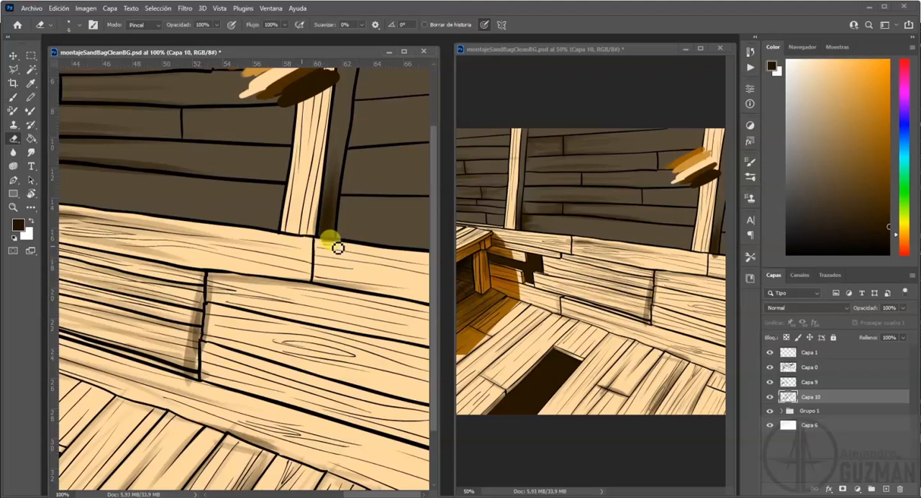
drag(337, 249, 317, 227)
mouse_move(380, 309)
mouse_down()
mouse_move(327, 279)
mouse_move(360, 341)
mouse_move(191, 303)
mouse_move(389, 356)
mouse_move(332, 295)
mouse_move(199, 268)
mouse_move(413, 299)
mouse_move(418, 313)
mouse_move(317, 296)
mouse_move(202, 298)
mouse_move(261, 363)
mouse_move(400, 400)
mouse_move(384, 343)
mouse_up()
key(b)
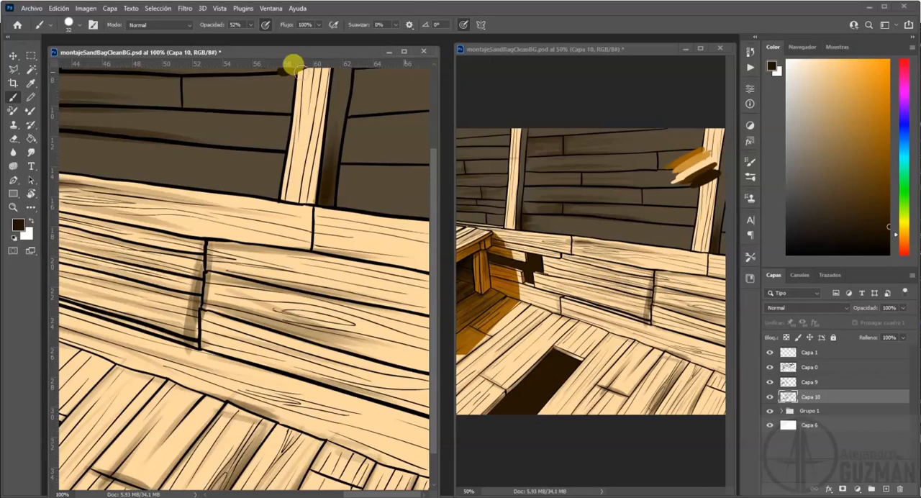
Soften the dark brown shading on layer Capa 10 with a 2.2-pixel Gaussian blur and save the document.
drag(449, 102, 149, 105)
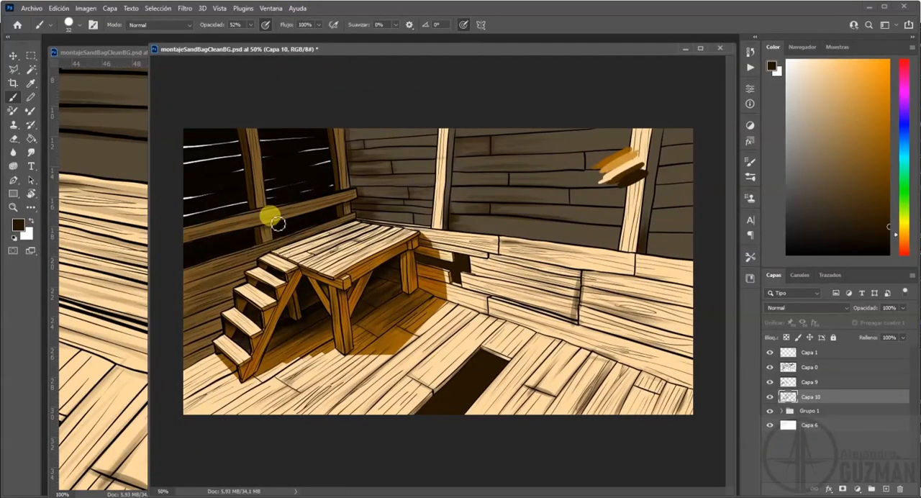
click(185, 8)
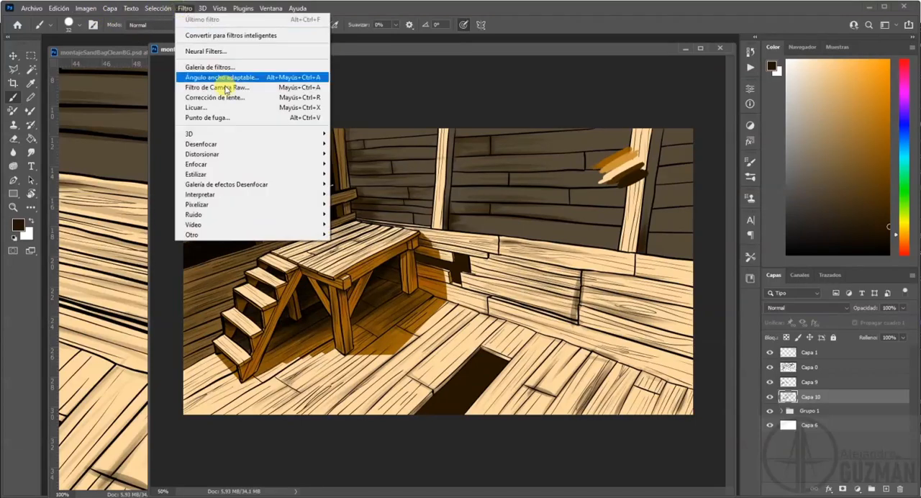
mouse_move(238, 146)
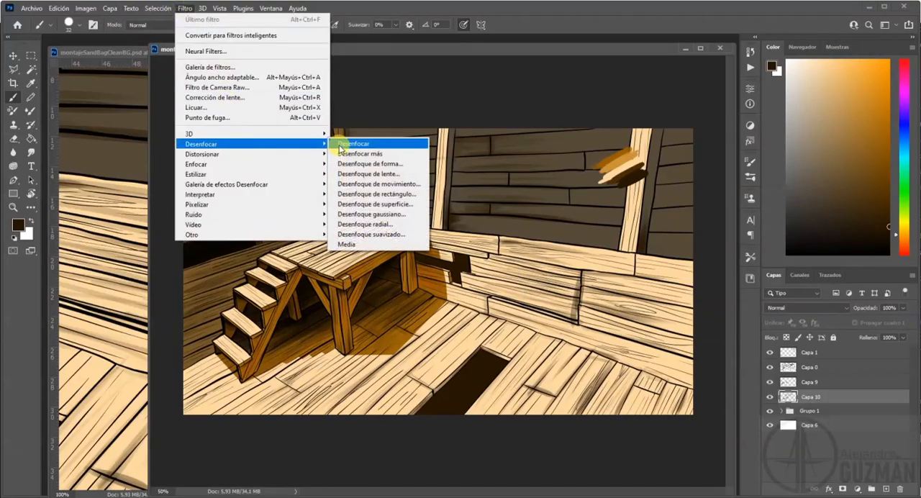
click(368, 213)
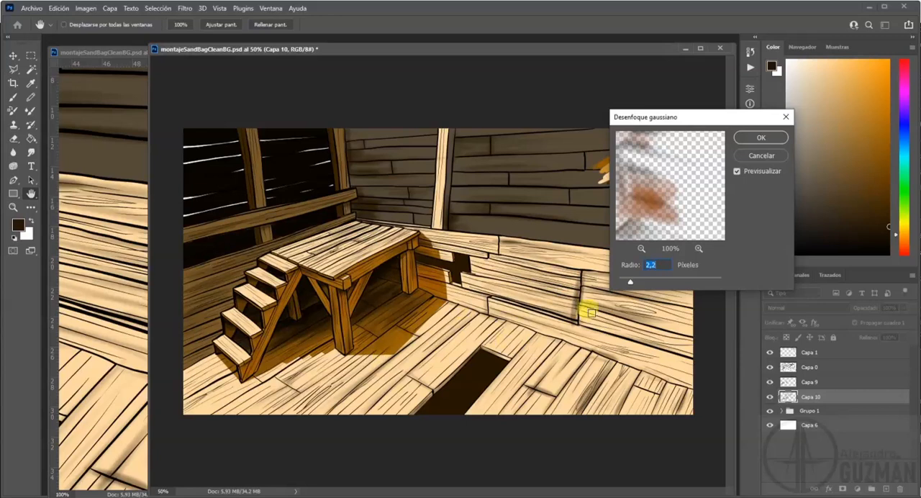
click(752, 143)
key(b)
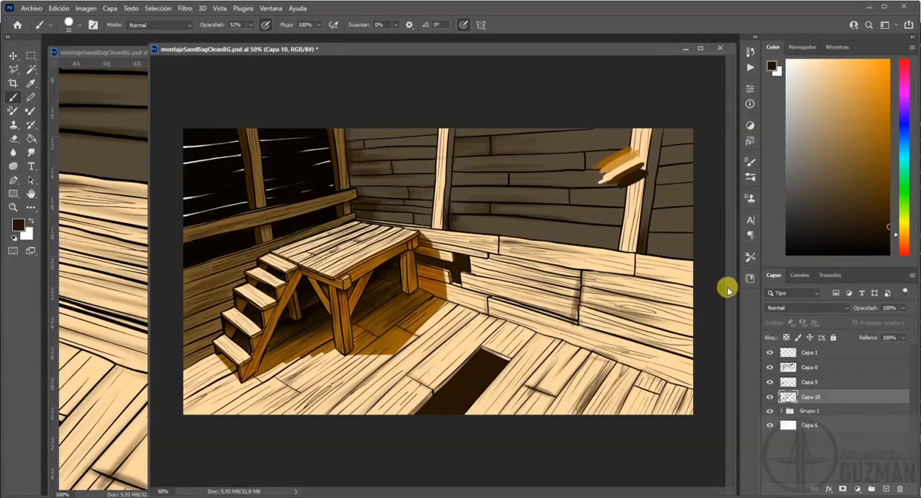
key(ctrl+s)
Add a new layer above Capa 10 and brush black shadow into the broken wall opening beside the platform, cleaning the spill on the leg.
click(14, 237)
click(13, 110)
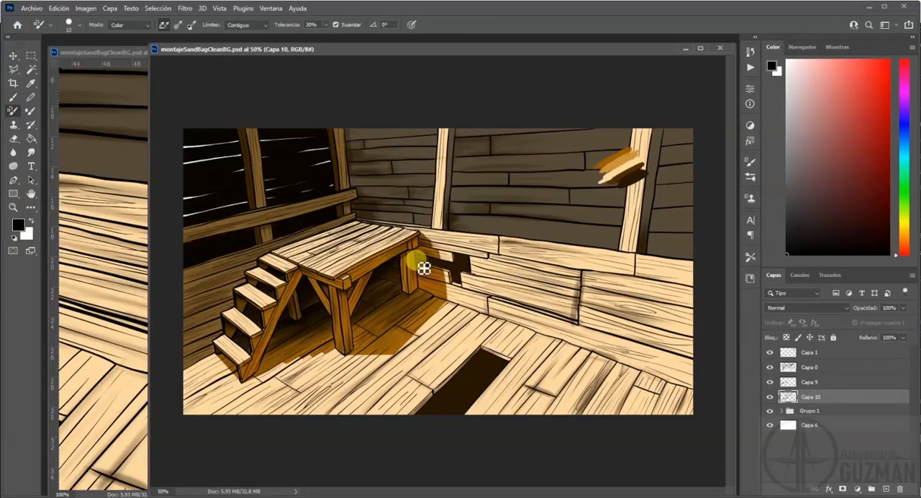
key(ctrl+plus)
key(ctrl+plus)
key(ctrl+plus)
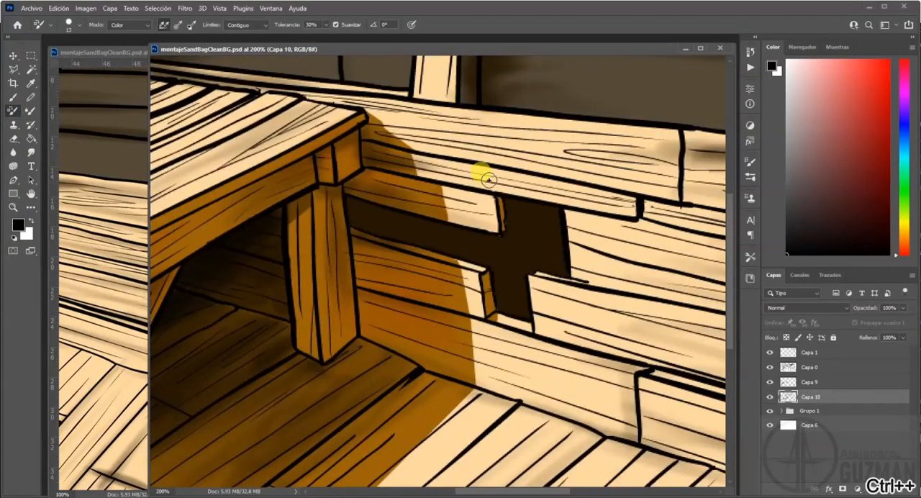
click(887, 489)
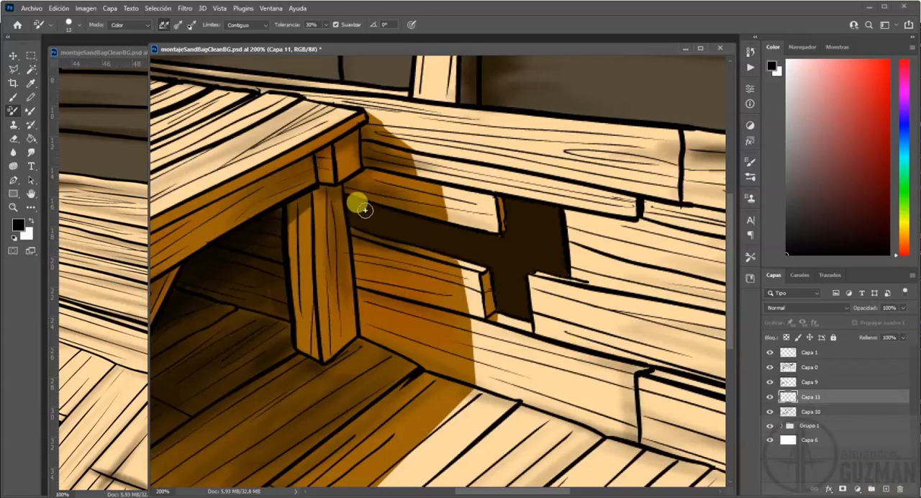
click(12, 99)
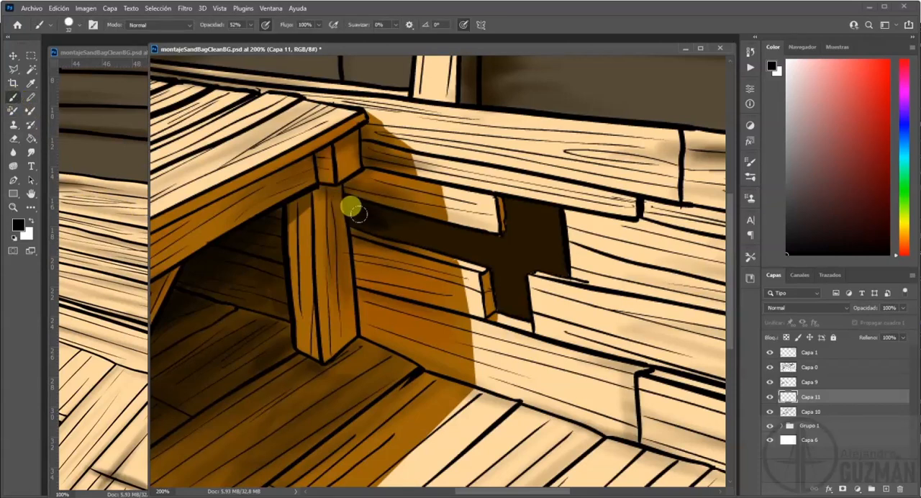
mouse_move(377, 213)
mouse_down()
mouse_move(486, 235)
mouse_move(524, 204)
mouse_move(513, 225)
mouse_move(395, 225)
mouse_move(516, 240)
mouse_move(511, 254)
mouse_move(531, 225)
mouse_up()
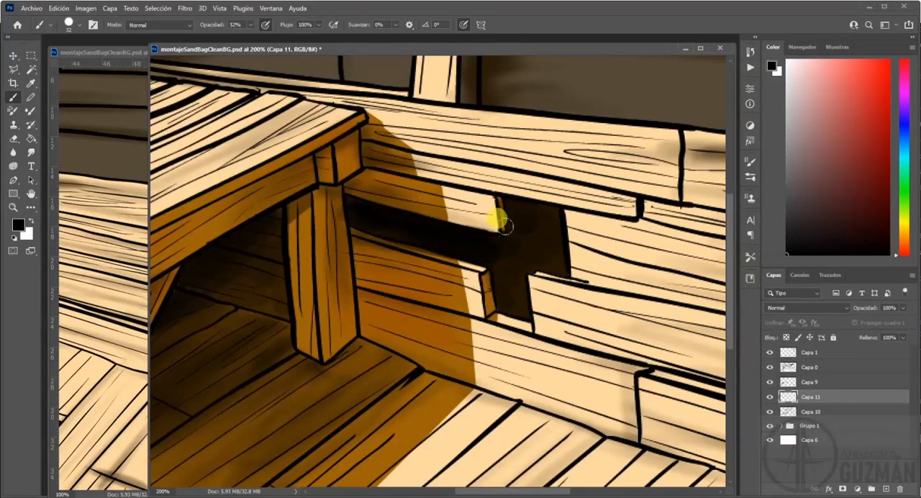
key(e)
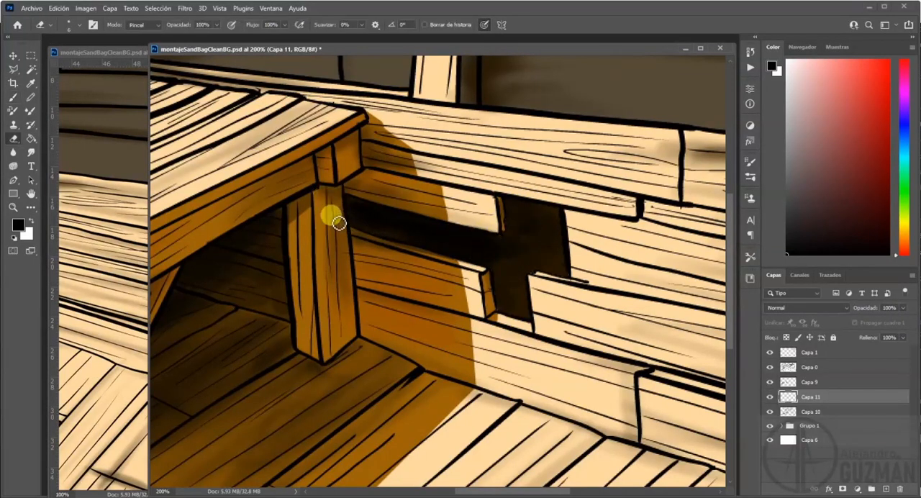
key(b)
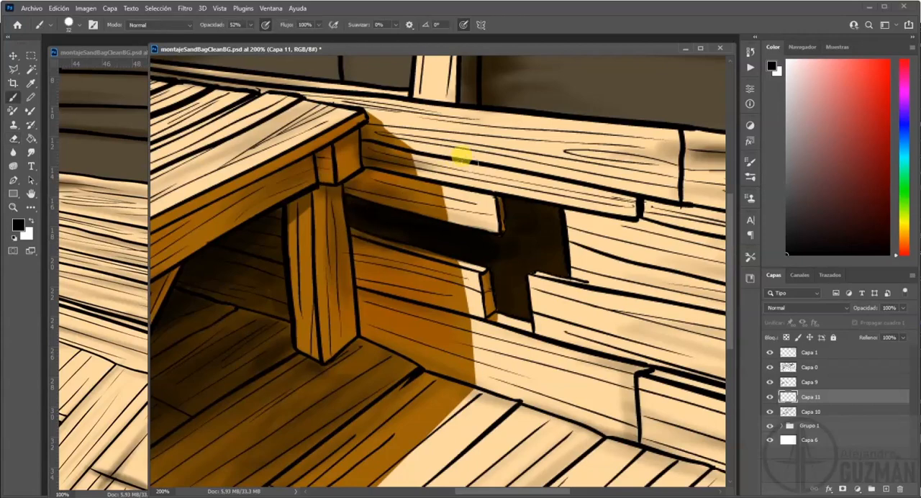
Brush black shadow over the back wall planks in the corner behind the platform and along the wall's lower edge.
drag(525, 171, 509, 247)
mouse_move(317, 208)
mouse_down()
mouse_move(389, 256)
mouse_move(518, 296)
mouse_up()
mouse_move(307, 223)
mouse_down()
mouse_move(298, 220)
mouse_move(308, 237)
mouse_move(341, 175)
mouse_move(300, 59)
mouse_move(347, 244)
mouse_move(298, 232)
mouse_move(342, 268)
mouse_move(480, 290)
mouse_move(298, 222)
mouse_move(355, 195)
mouse_move(392, 163)
mouse_move(317, 123)
mouse_move(444, 98)
mouse_move(365, 56)
mouse_move(450, 48)
mouse_move(387, 100)
mouse_move(307, 77)
mouse_move(416, 138)
mouse_move(285, 82)
mouse_move(294, 58)
mouse_move(322, 167)
mouse_up()
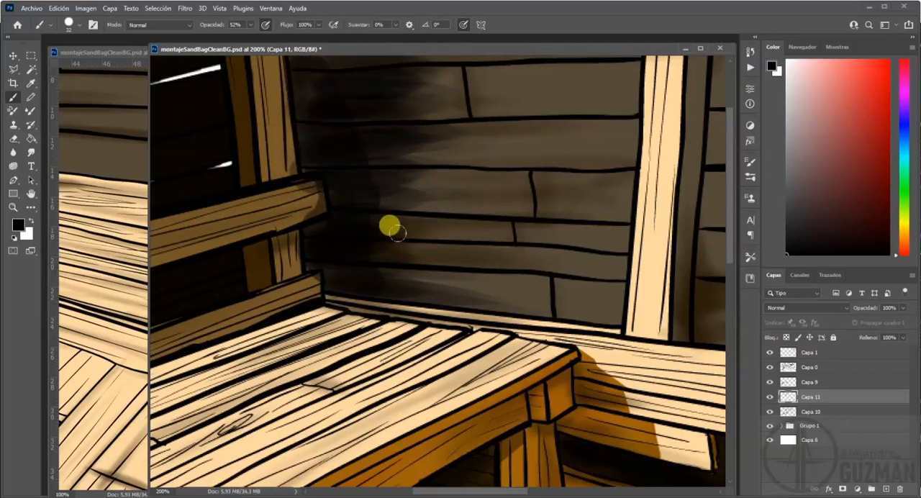
drag(419, 290, 569, 310)
Brush black shadow over the wall planks beside the first light post, erasing the spill on the post, low wall and corner beams.
drag(664, 310, 298, 302)
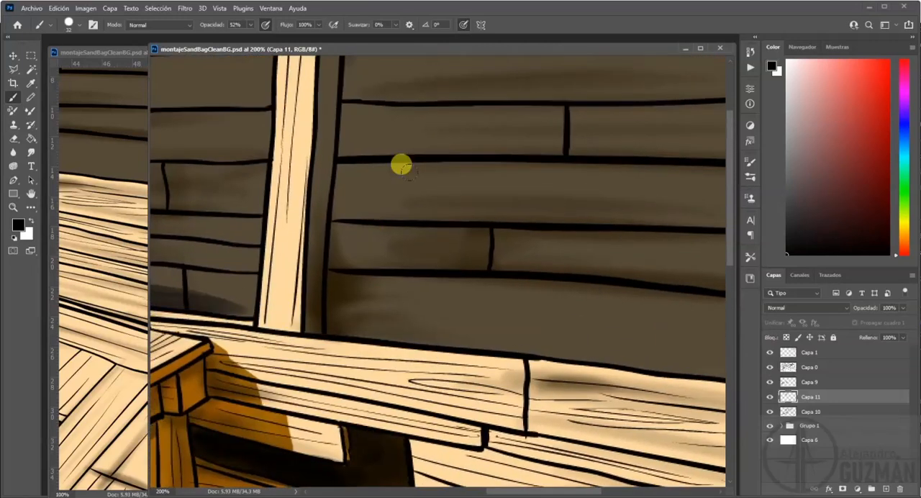
mouse_move(347, 71)
mouse_down()
mouse_move(335, 65)
mouse_move(326, 120)
mouse_move(333, 226)
mouse_move(324, 178)
mouse_move(306, 311)
mouse_move(477, 327)
mouse_move(342, 284)
mouse_move(440, 280)
mouse_move(370, 247)
mouse_move(372, 218)
mouse_move(402, 192)
mouse_move(357, 138)
mouse_move(409, 41)
mouse_move(463, 93)
mouse_move(442, 172)
mouse_move(339, 235)
mouse_move(456, 263)
mouse_move(353, 249)
mouse_move(576, 261)
mouse_up()
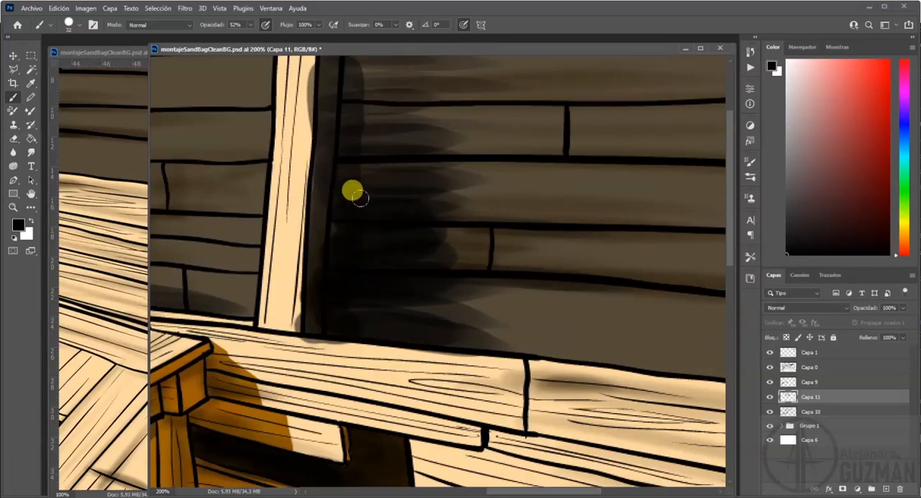
key(e)
drag(298, 92, 318, 80)
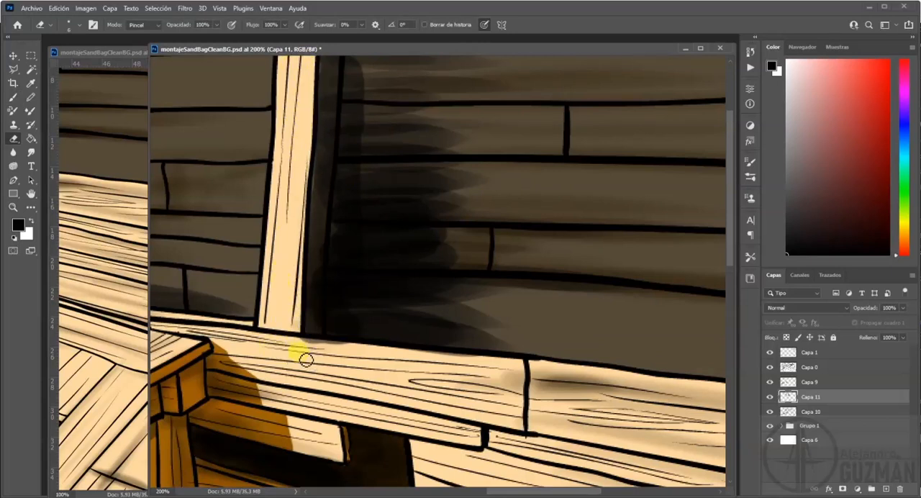
mouse_move(317, 237)
mouse_down()
mouse_move(502, 241)
mouse_move(362, 183)
mouse_up()
mouse_move(388, 219)
mouse_down()
mouse_move(405, 241)
mouse_move(402, 227)
mouse_move(402, 243)
mouse_move(380, 249)
mouse_move(397, 247)
mouse_move(370, 285)
mouse_move(398, 315)
mouse_up()
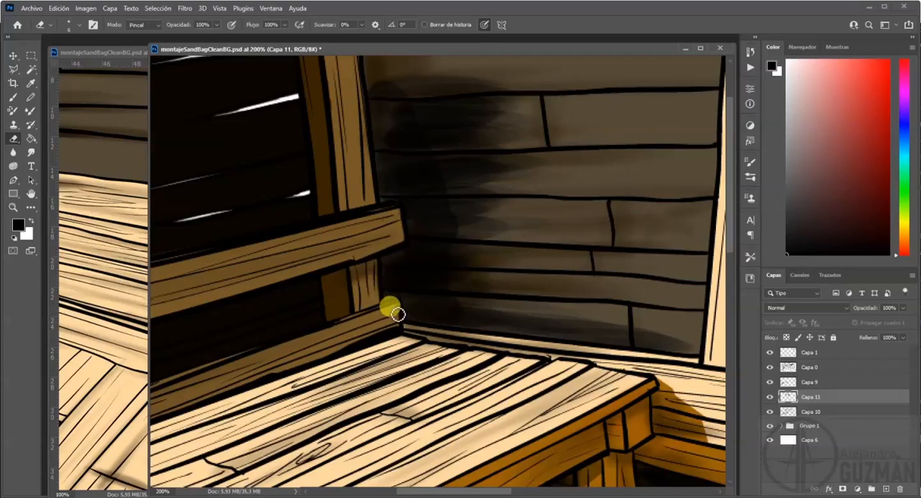
Smudge the black wall shadows in the corner and beside the first post, and set their layer's opacity to 67%.
key(ctrl+minus)
key(ctrl+minus)
key(ctrl+minus)
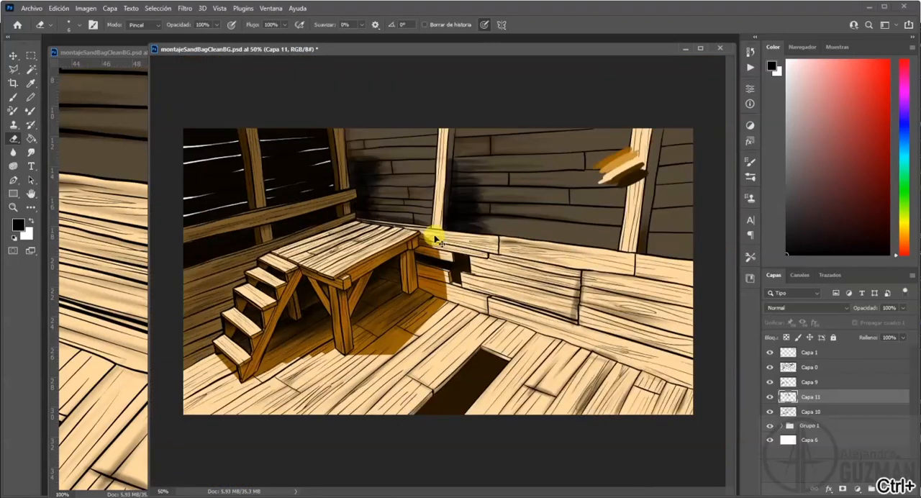
click(31, 152)
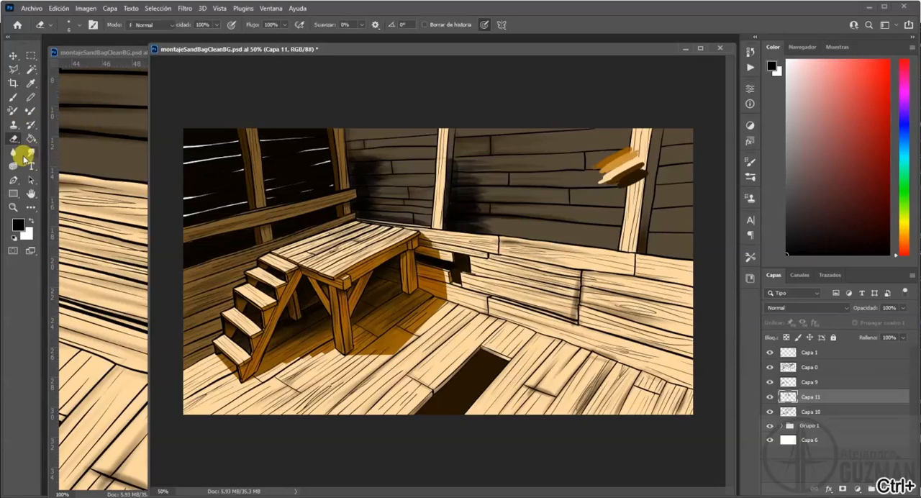
drag(400, 173, 409, 174)
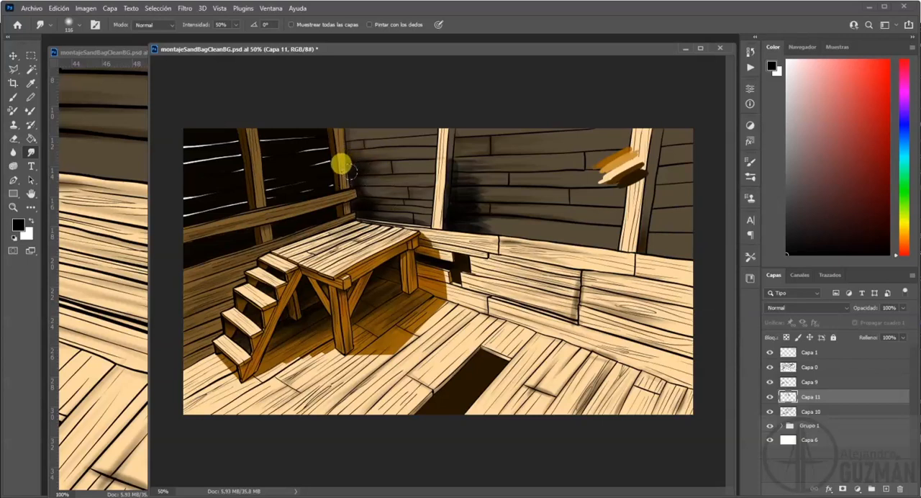
mouse_move(363, 179)
mouse_down()
mouse_move(400, 181)
mouse_move(376, 198)
mouse_move(404, 206)
mouse_up()
mouse_move(521, 203)
mouse_down()
mouse_move(469, 214)
mouse_move(563, 225)
mouse_move(503, 206)
mouse_move(525, 196)
mouse_move(466, 171)
mouse_move(479, 154)
mouse_up()
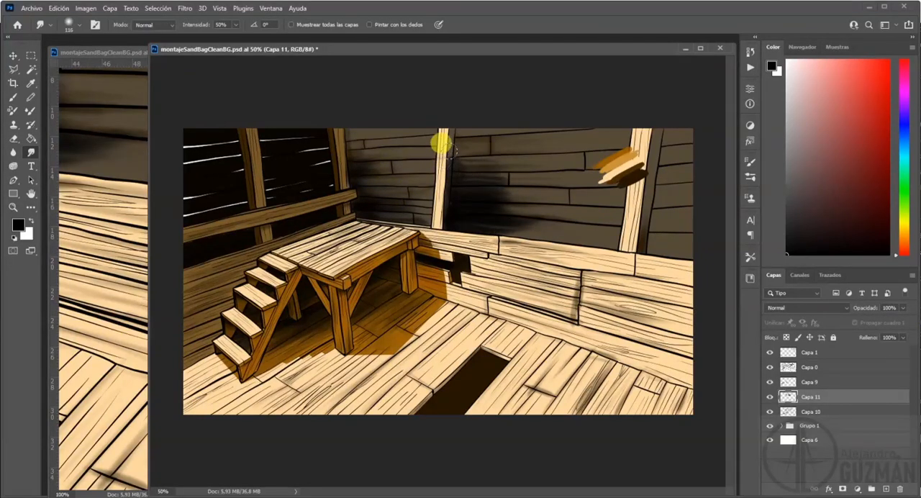
drag(459, 182, 451, 184)
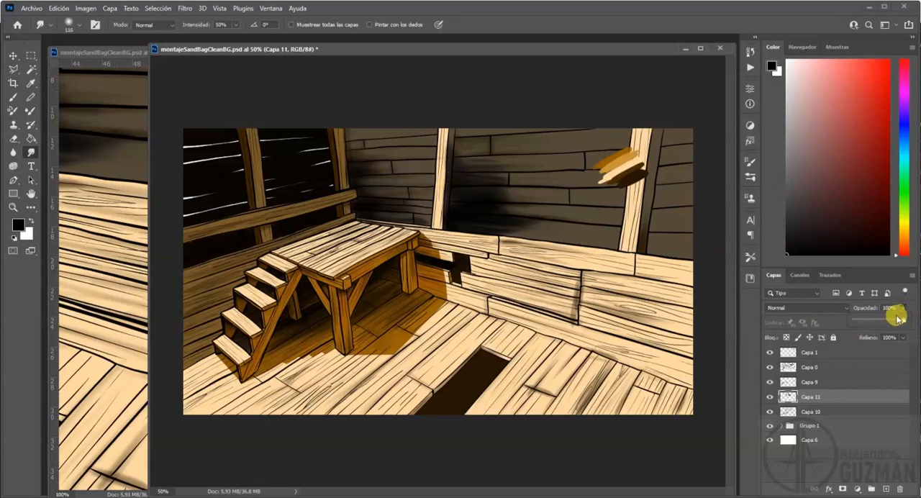
drag(898, 317, 889, 321)
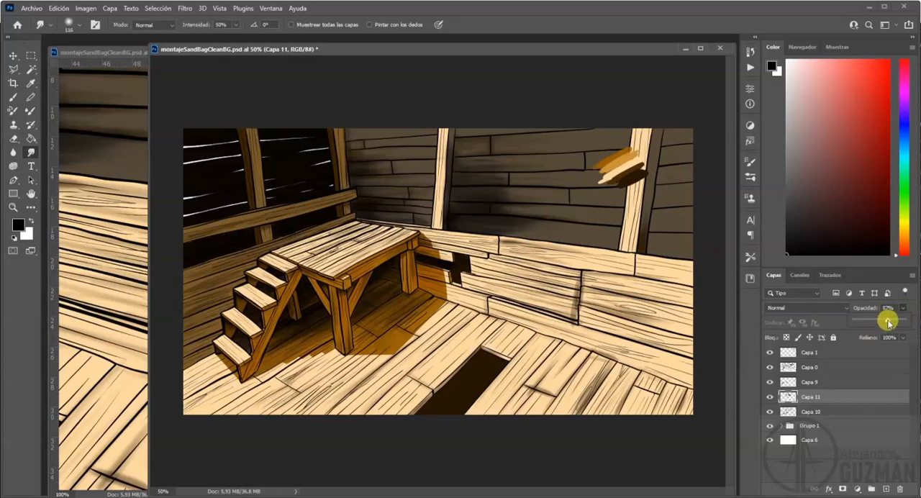
Brush black shadow beside the second light post and along the back wall's lower edge, smudging the strokes beside the post.
click(11, 100)
mouse_move(670, 187)
mouse_down()
mouse_move(668, 159)
mouse_move(664, 213)
mouse_move(661, 167)
mouse_move(656, 177)
mouse_move(658, 192)
mouse_move(668, 119)
mouse_move(648, 242)
mouse_move(649, 223)
mouse_move(654, 254)
mouse_move(709, 253)
mouse_move(664, 249)
mouse_move(708, 256)
mouse_move(667, 238)
mouse_move(663, 218)
mouse_move(674, 213)
mouse_move(659, 196)
mouse_move(680, 181)
mouse_move(664, 178)
mouse_move(690, 166)
mouse_move(672, 160)
mouse_move(696, 148)
mouse_move(670, 179)
mouse_move(693, 200)
mouse_move(672, 249)
mouse_move(654, 246)
mouse_move(672, 239)
mouse_move(644, 252)
mouse_move(699, 257)
mouse_move(667, 258)
mouse_up()
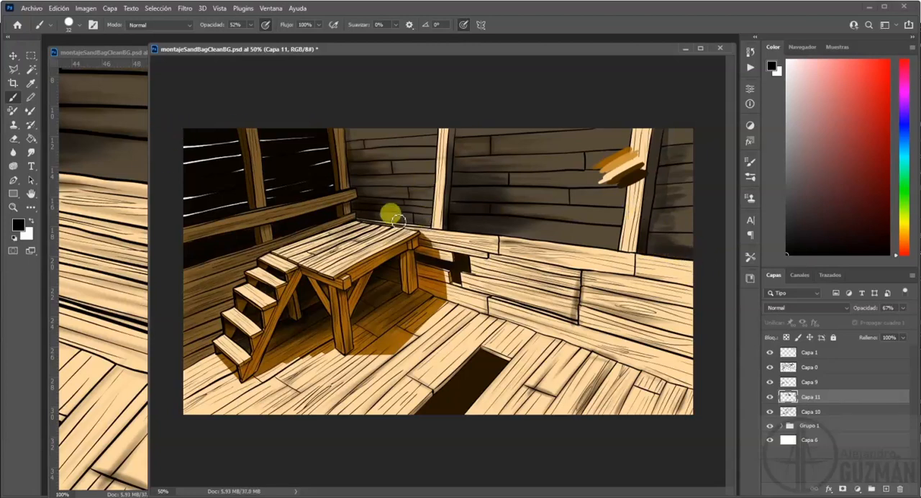
mouse_move(571, 239)
mouse_down()
mouse_move(511, 238)
mouse_move(608, 246)
mouse_up()
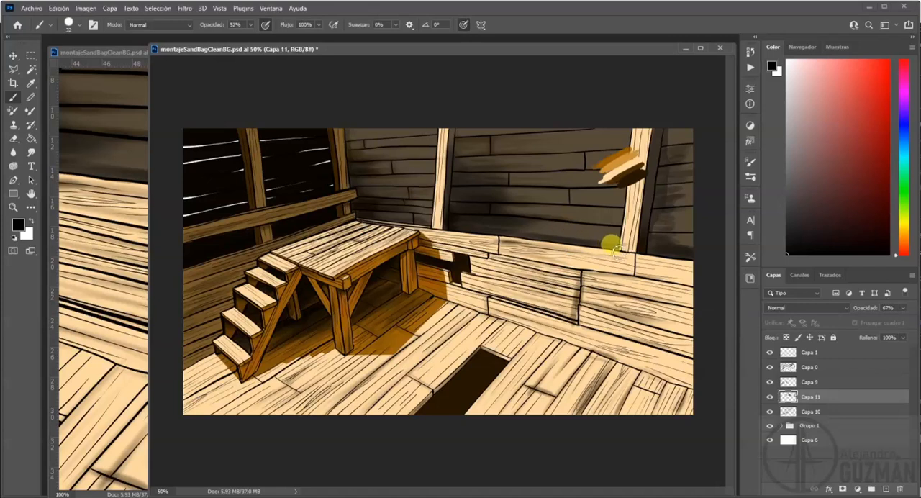
key(e)
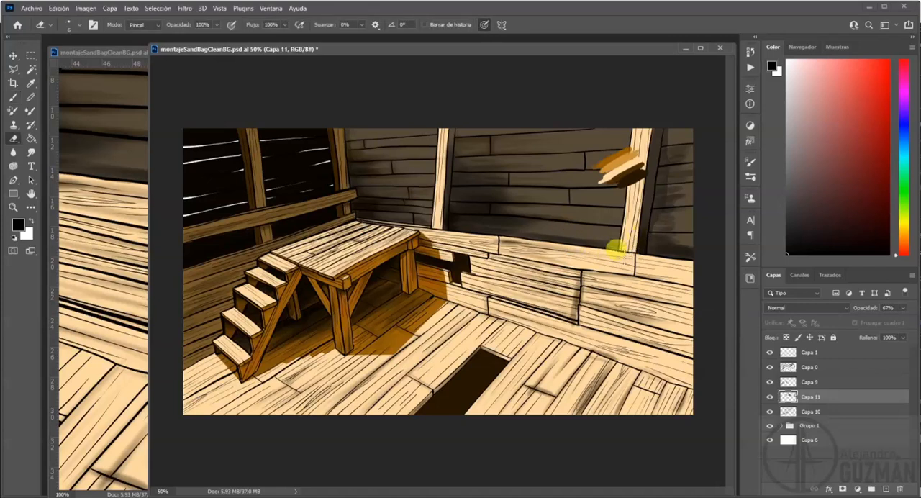
click(31, 152)
mouse_move(660, 136)
mouse_down()
mouse_move(683, 168)
mouse_move(679, 149)
mouse_move(658, 203)
mouse_up()
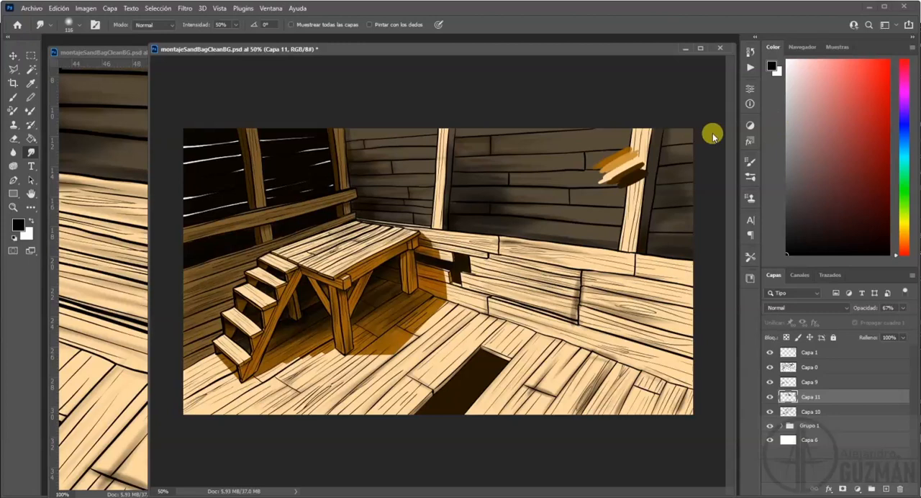
Hide the colour swatch layer Capa 1 and save the document.
click(770, 352)
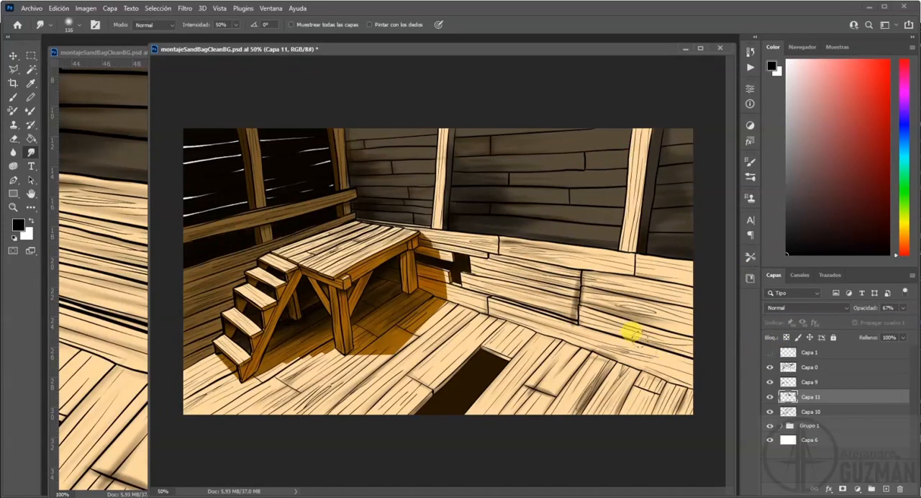
key(ctrl+s)
key(ctrl+shift+s)
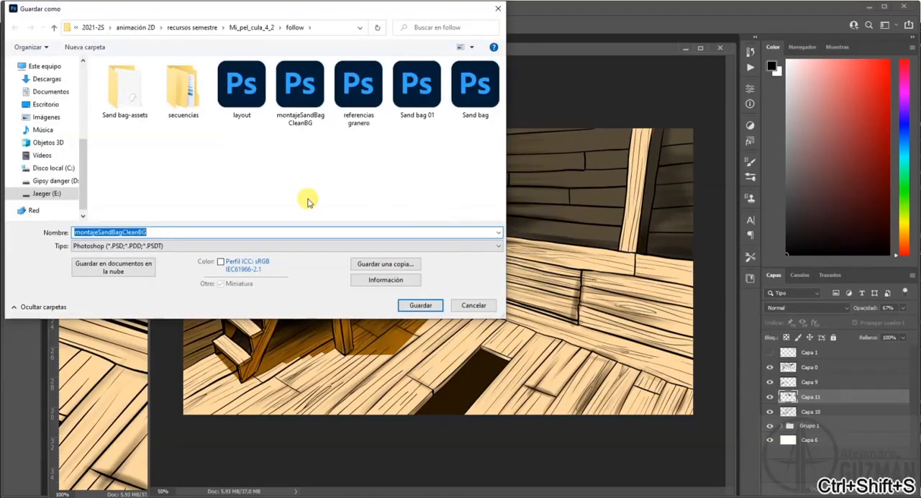
click(167, 248)
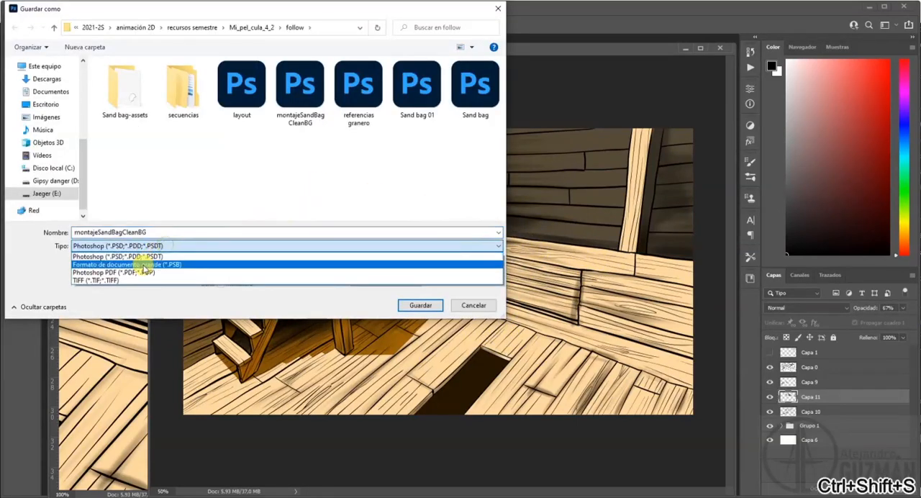
click(471, 303)
click(472, 305)
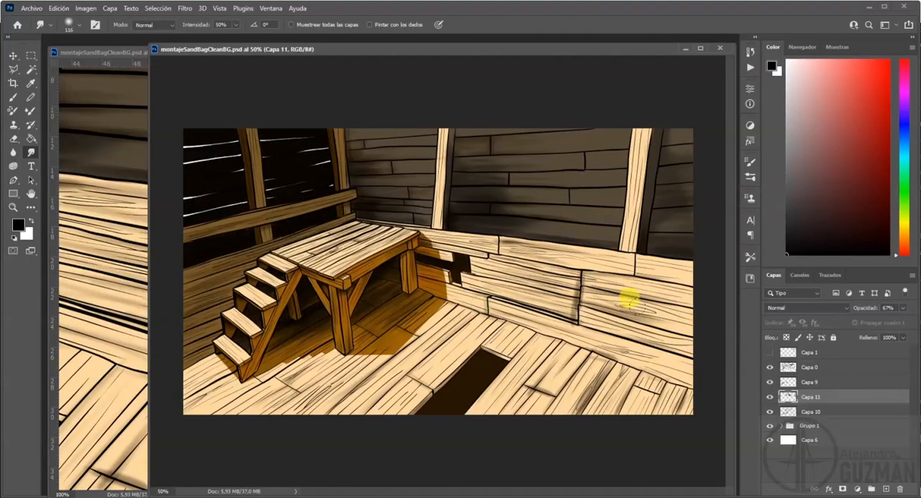
Save the layered document, and flatten the image, discarding the hidden layers.
key(ctrl+s)
click(911, 277)
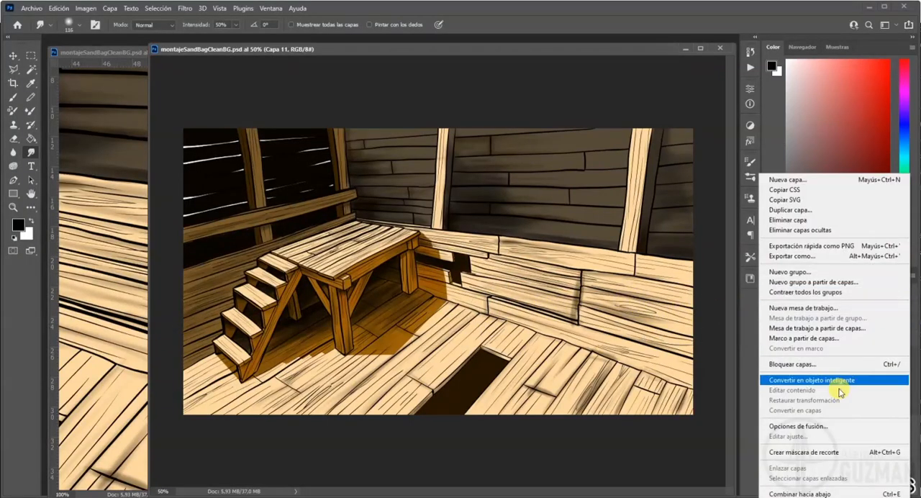
click(732, 379)
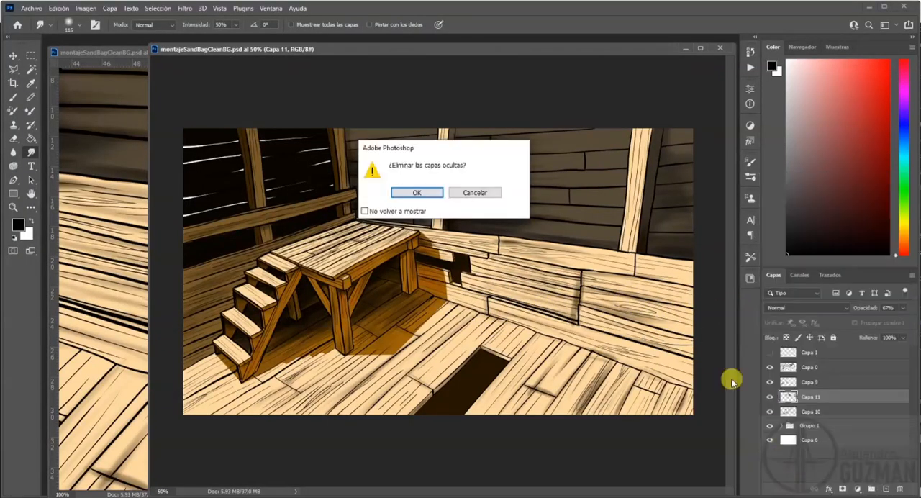
click(420, 200)
Save the flattened image as a JPEG named montajeSandBagCleanBGFinal in the follow folder.
key(ctrl+shift+s)
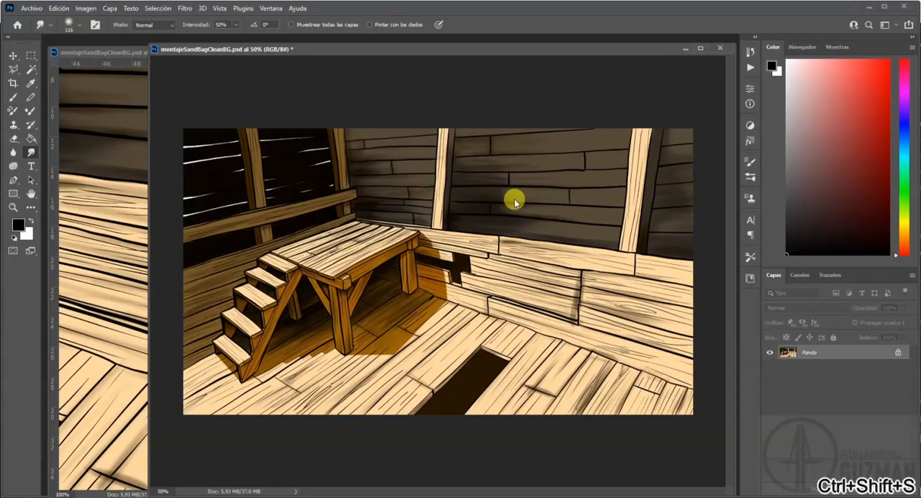
click(115, 245)
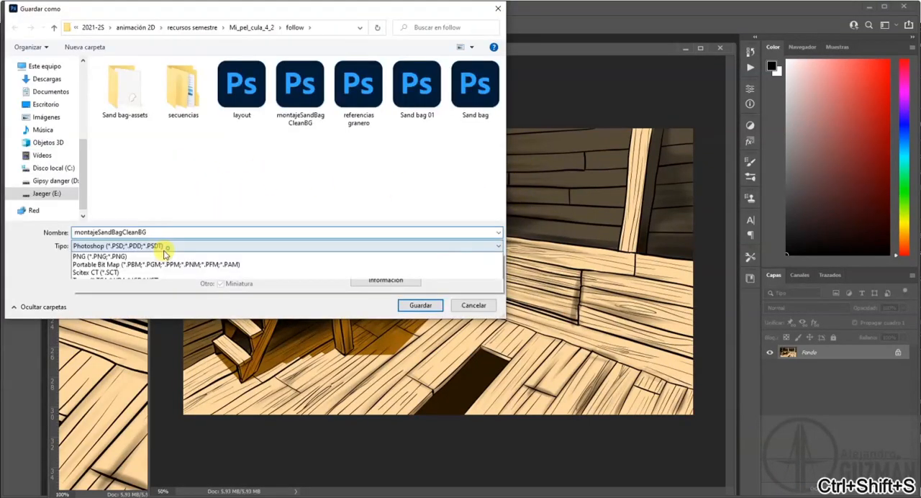
click(119, 321)
click(168, 232)
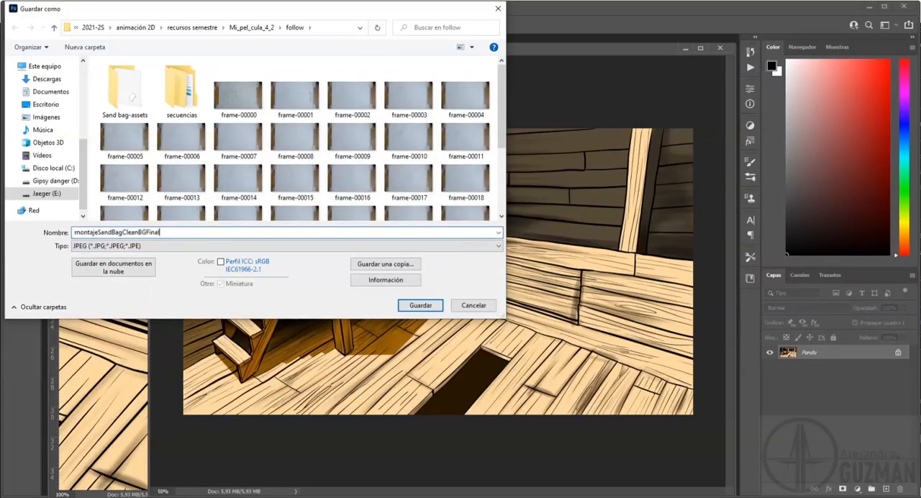
click(422, 305)
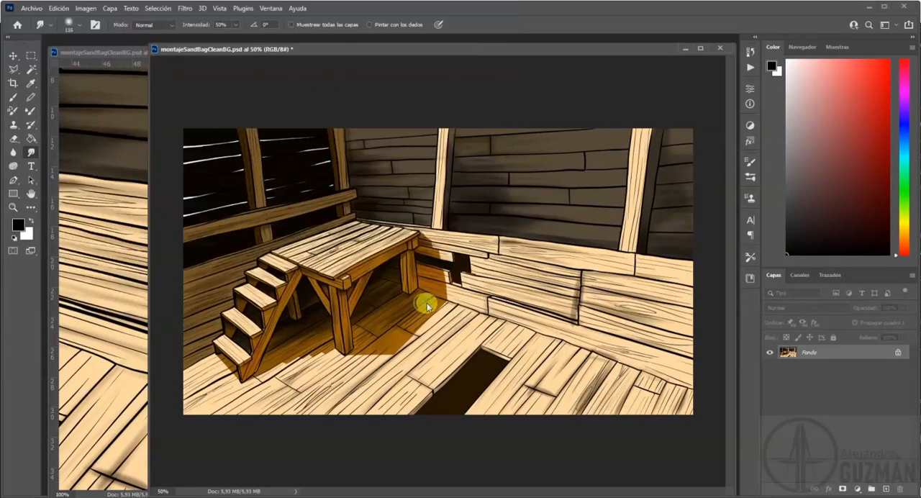
click(580, 151)
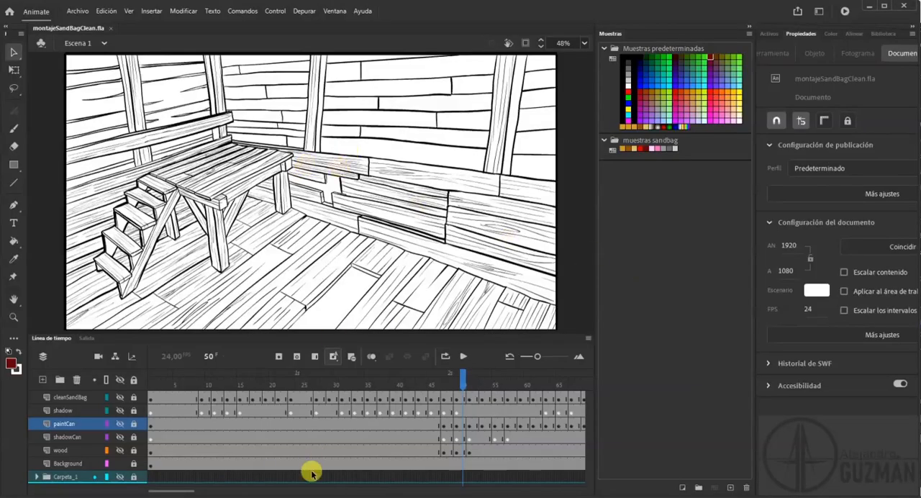
In Animate's montajeSandBagClean.fla, add a layer directly below Background and name it BgColor.
click(75, 465)
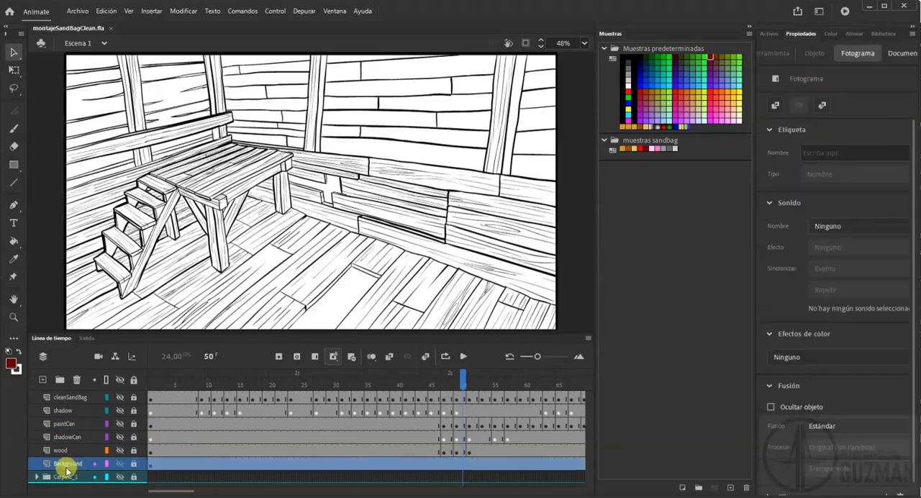
click(43, 379)
scroll(78, 414, down, 1)
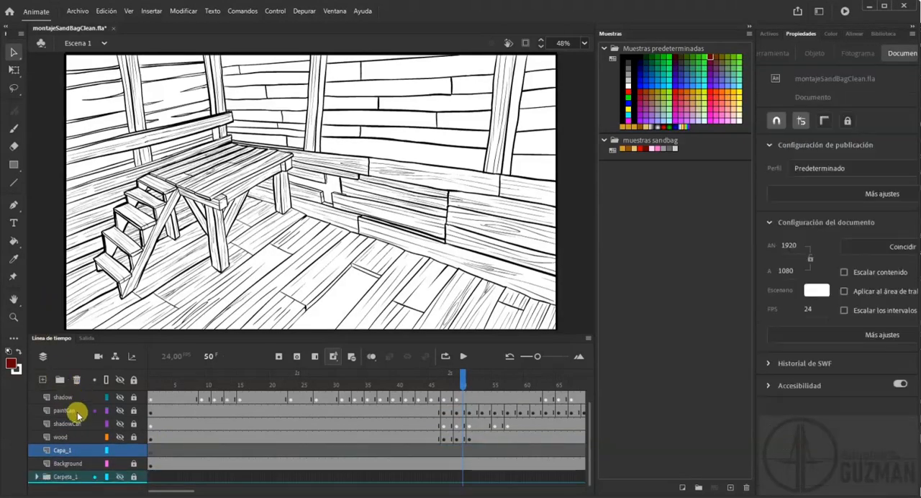
drag(60, 450, 65, 468)
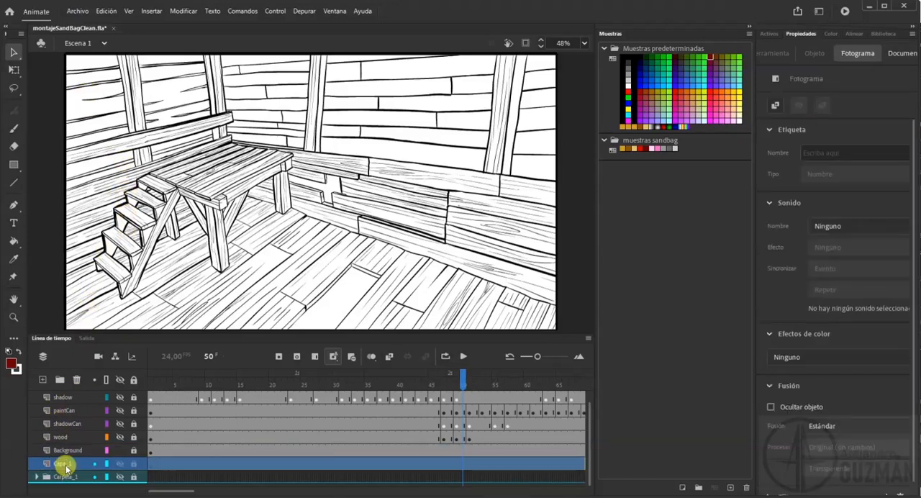
double_click(64, 465)
text(BgColor)
key(Return)
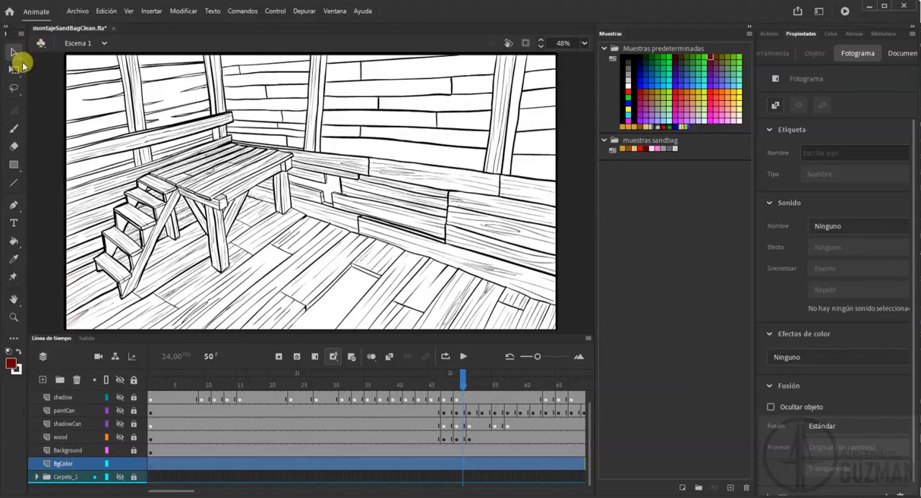
Import montajeSandBagCleanBGFinal from the follow folder to the stage in frame 1 of the BgColor layer.
click(150, 464)
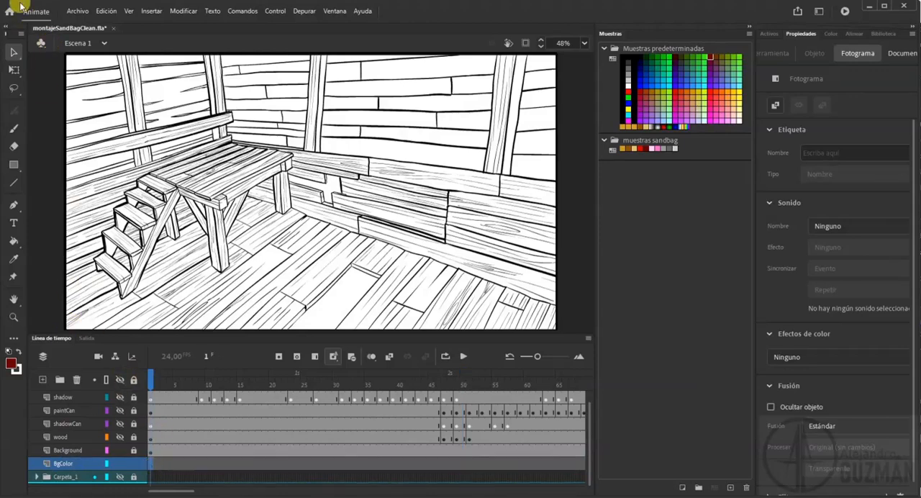
click(72, 12)
mouse_move(141, 167)
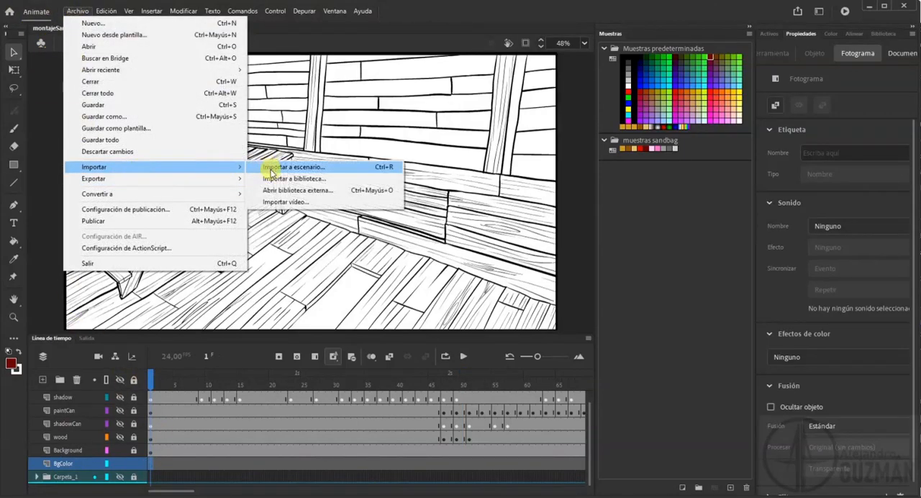
click(278, 170)
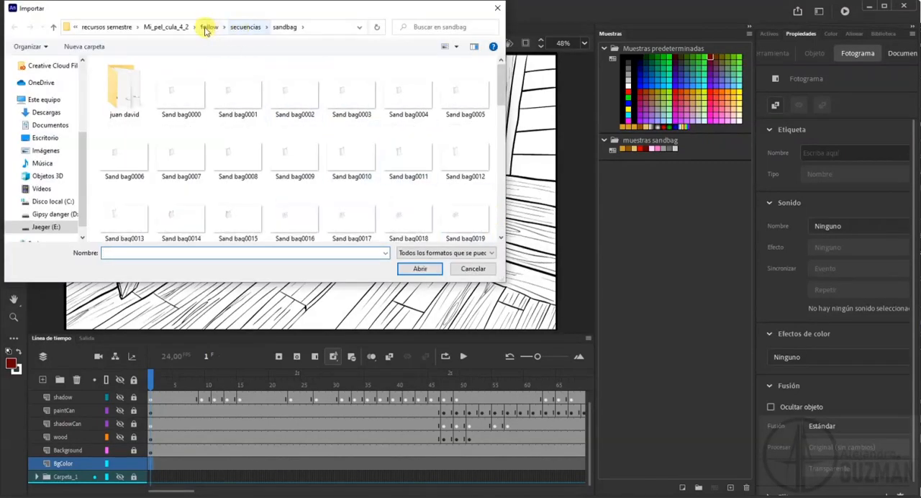
click(207, 27)
scroll(320, 137, down, 3)
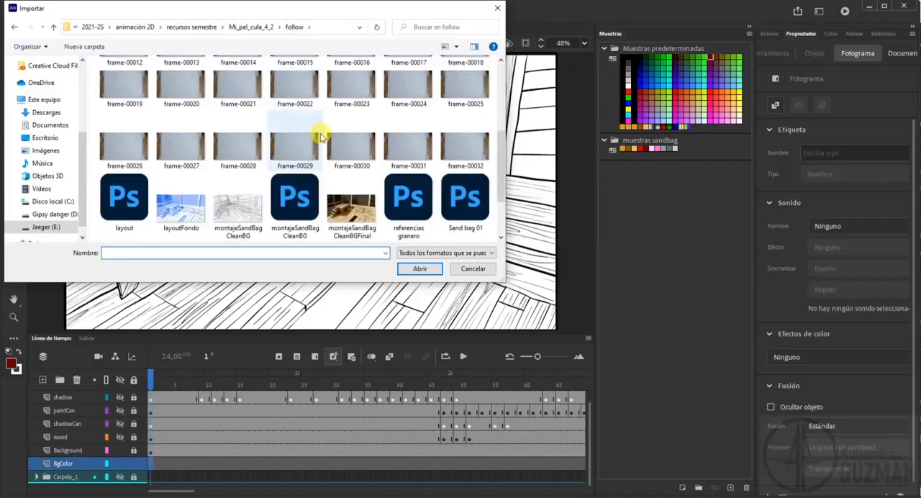
scroll(321, 137, down, 1)
click(355, 173)
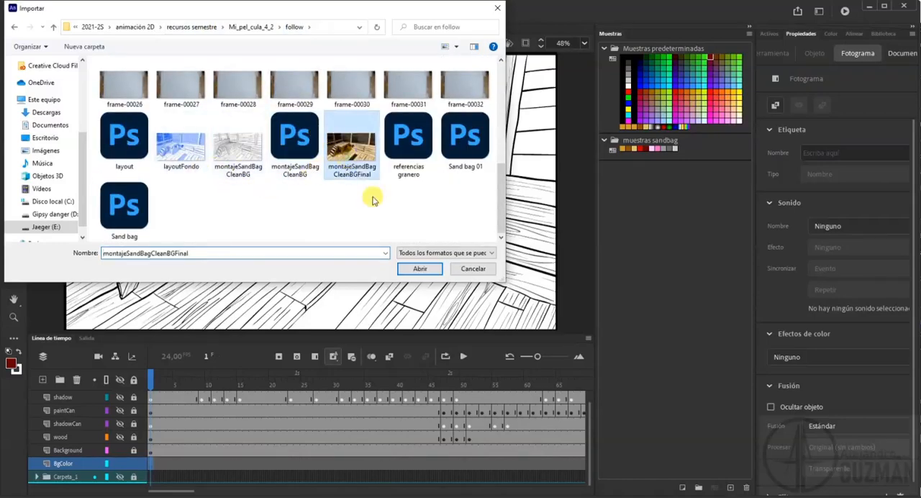
click(418, 269)
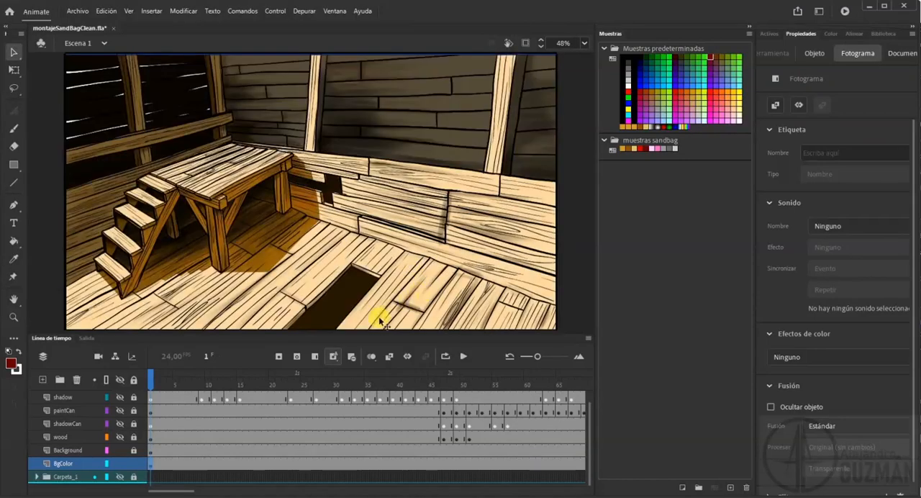
Lock the BgColor layer and hide the Background line-art layer.
click(134, 464)
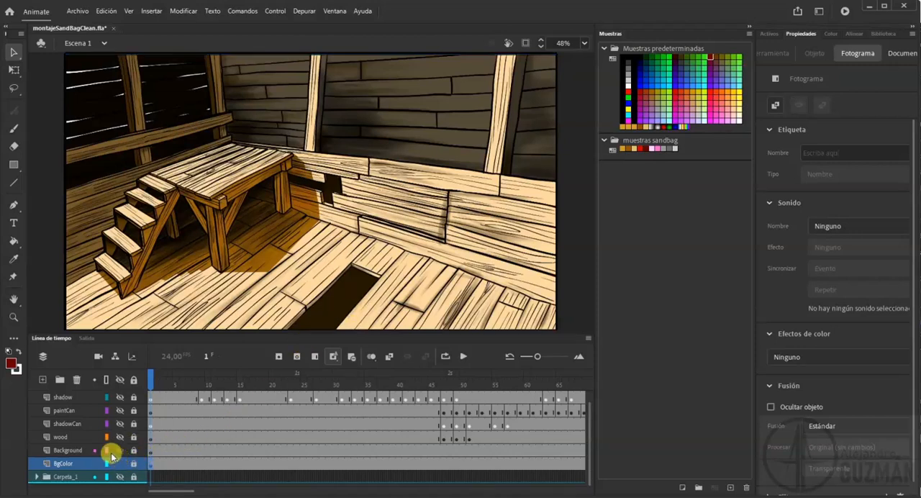
click(118, 451)
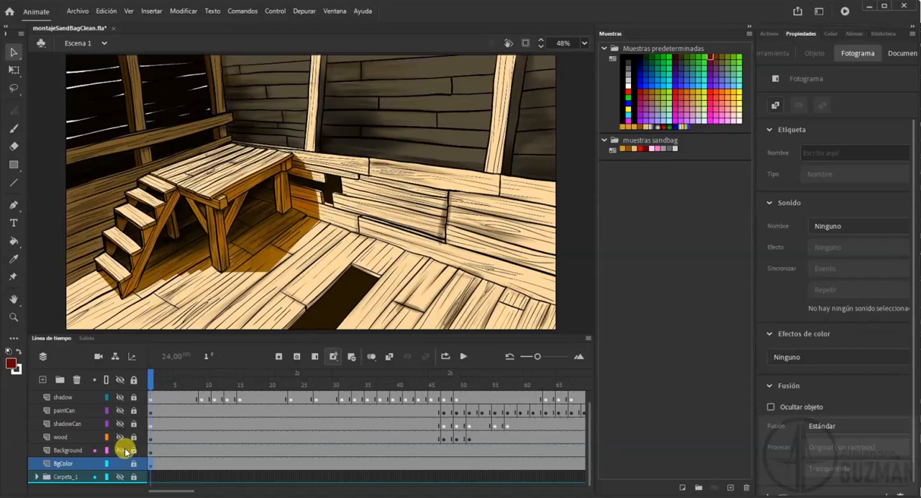
click(564, 251)
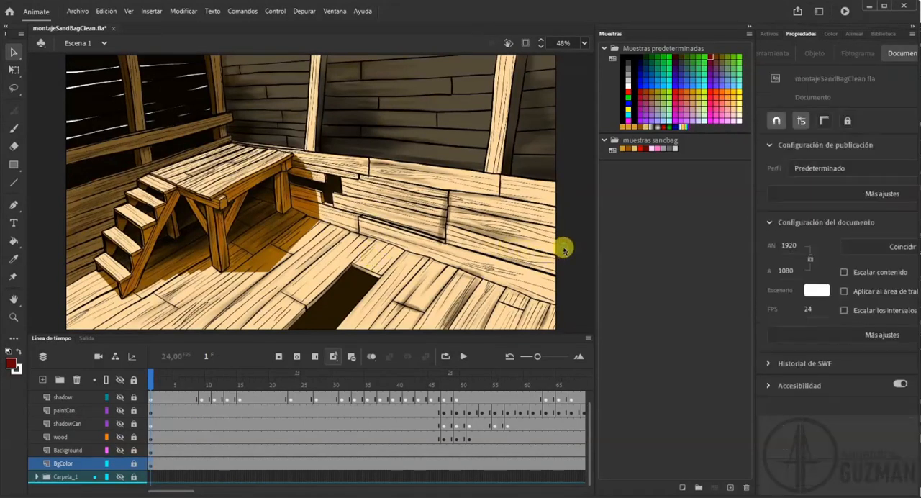
Compare the linework up close with the Background layer shown and hidden, leave it shown, and fit the stage to the window.
click(13, 317)
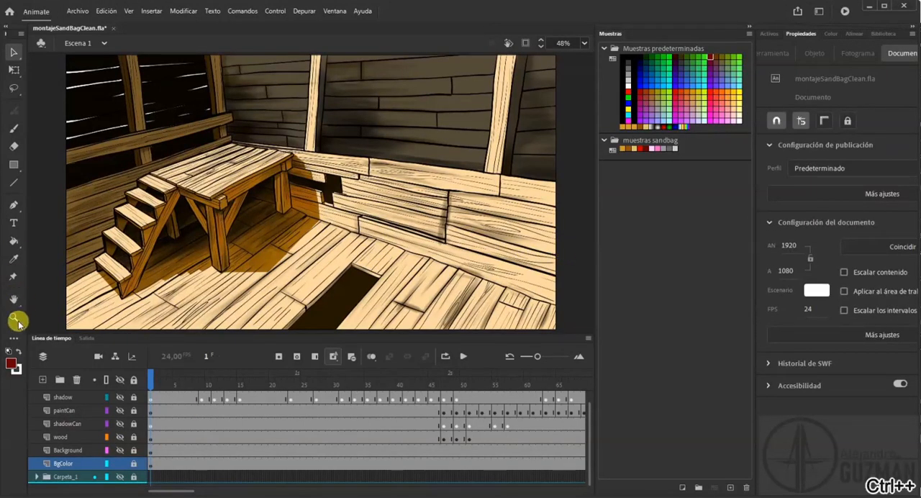
click(248, 167)
scroll(327, 201, down, 5)
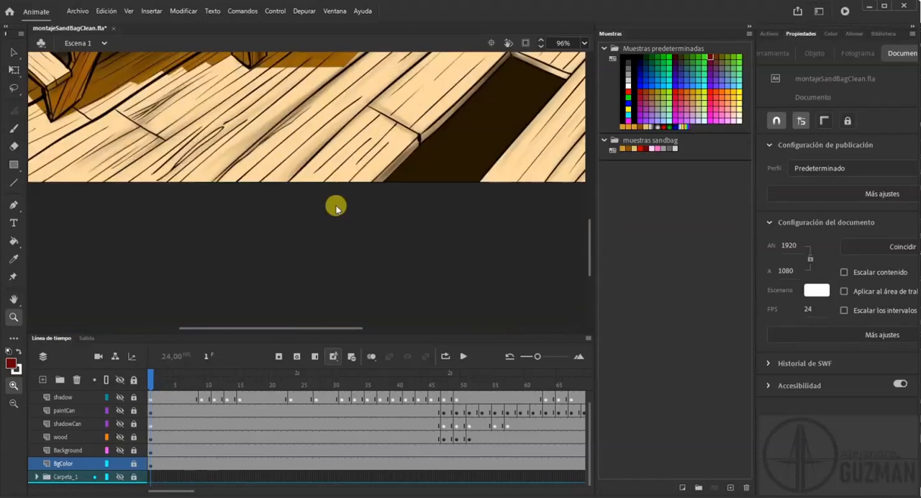
scroll(331, 202, up, 3)
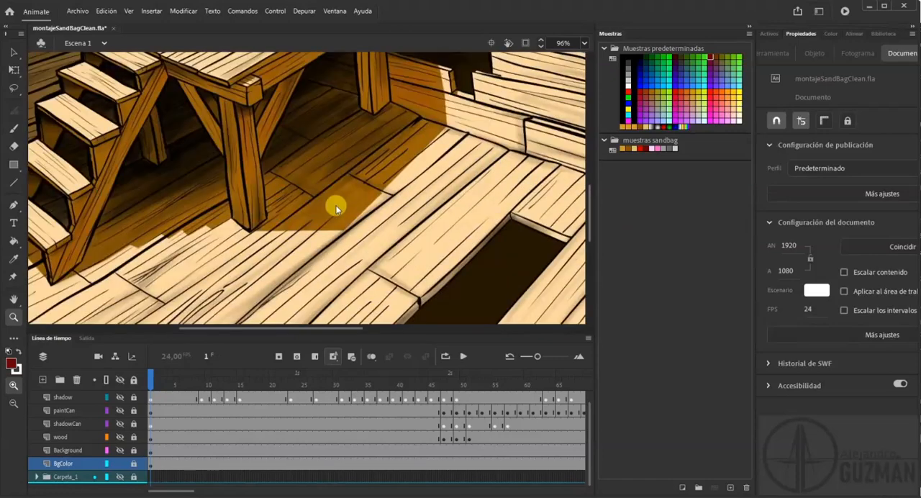
click(120, 451)
click(119, 451)
click(119, 451)
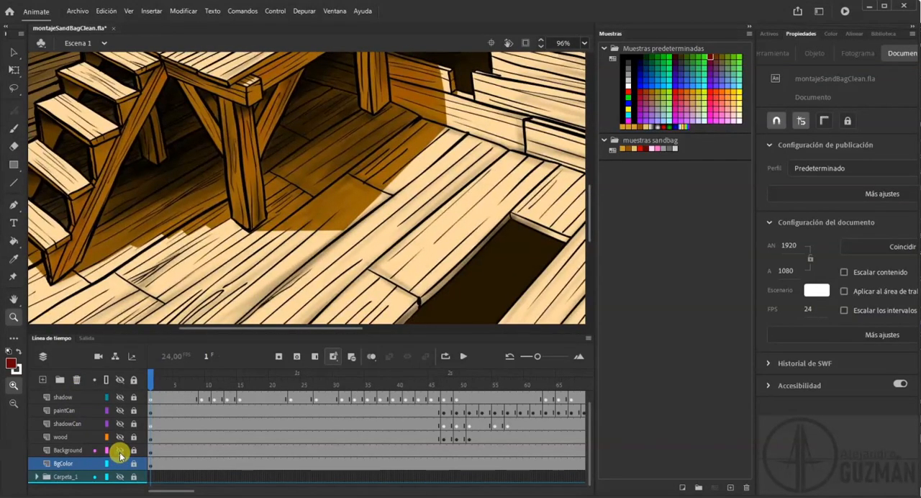
click(119, 451)
click(119, 452)
click(120, 451)
click(119, 451)
alt+click(317, 202)
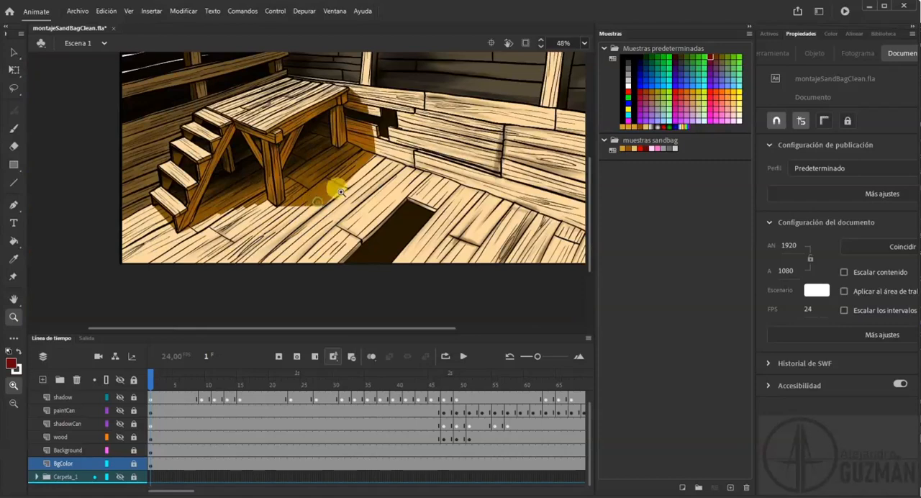
alt+click(348, 213)
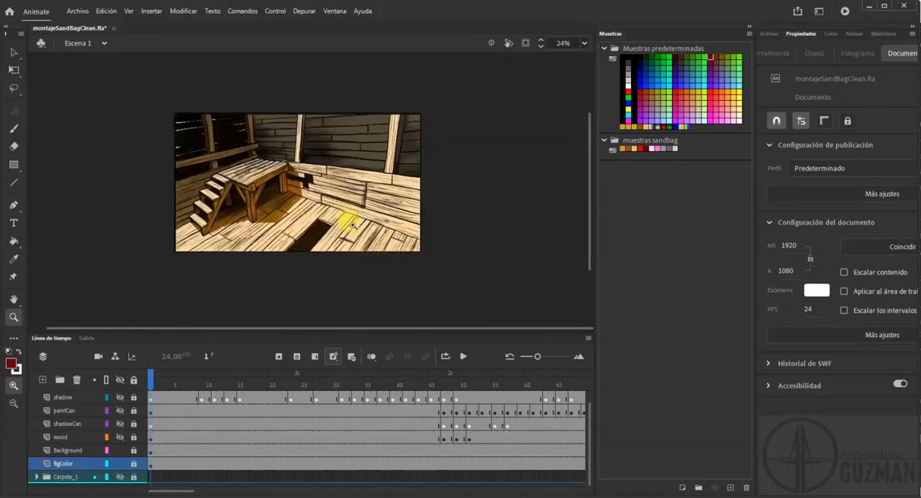
drag(154, 94, 470, 294)
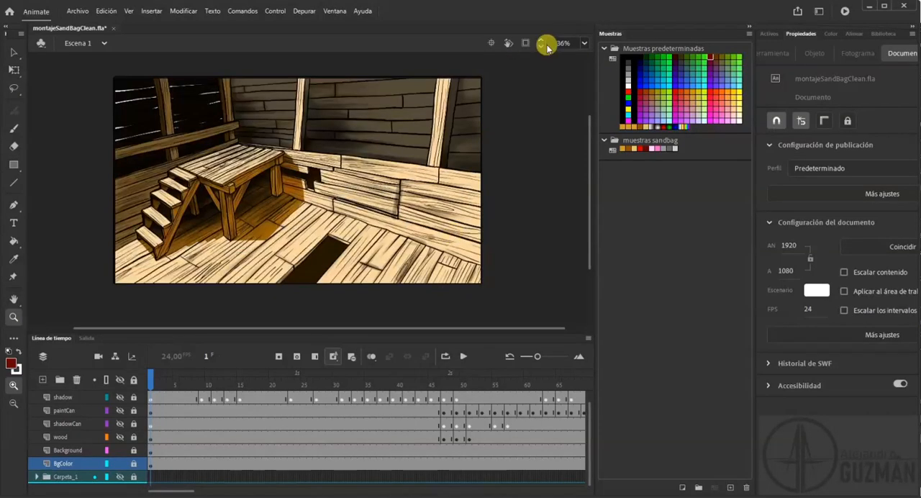
click(584, 45)
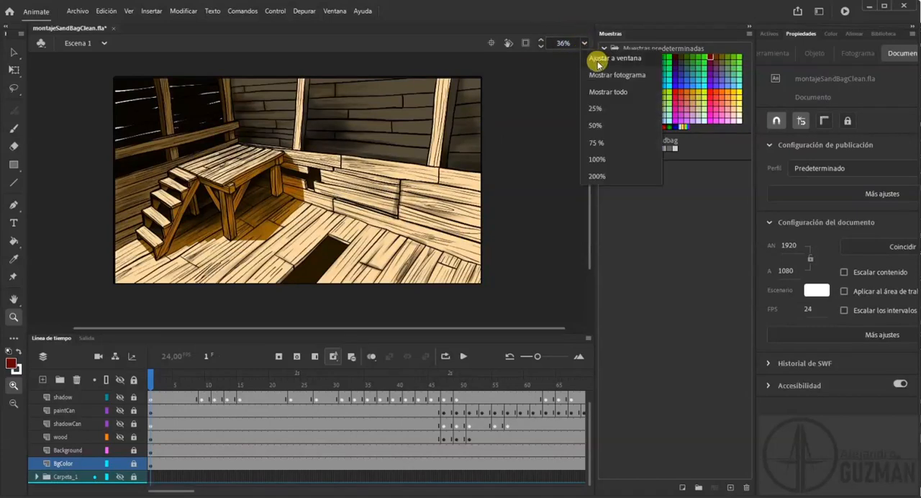
click(597, 60)
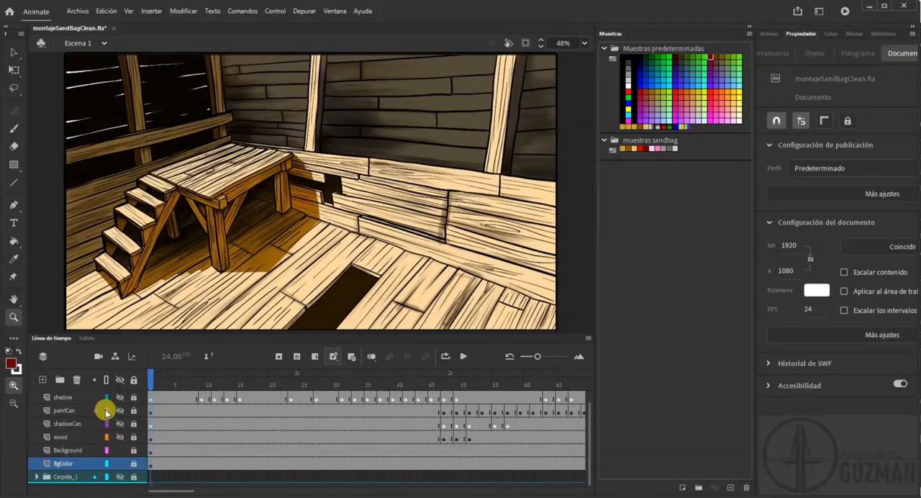
Show the wood, shadowCan, paintCan, shadow and cleanSandBag layers and preview the first frames over the coloured background.
drag(121, 437, 122, 402)
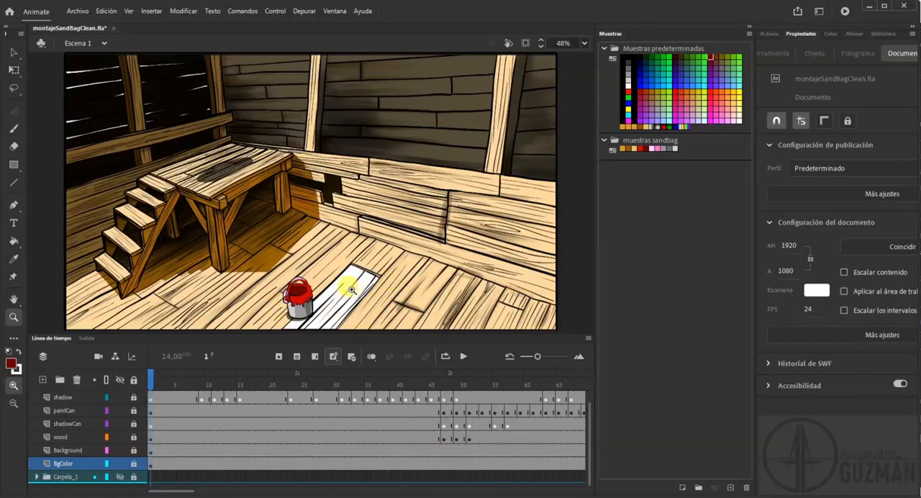
scroll(126, 398, up, 1)
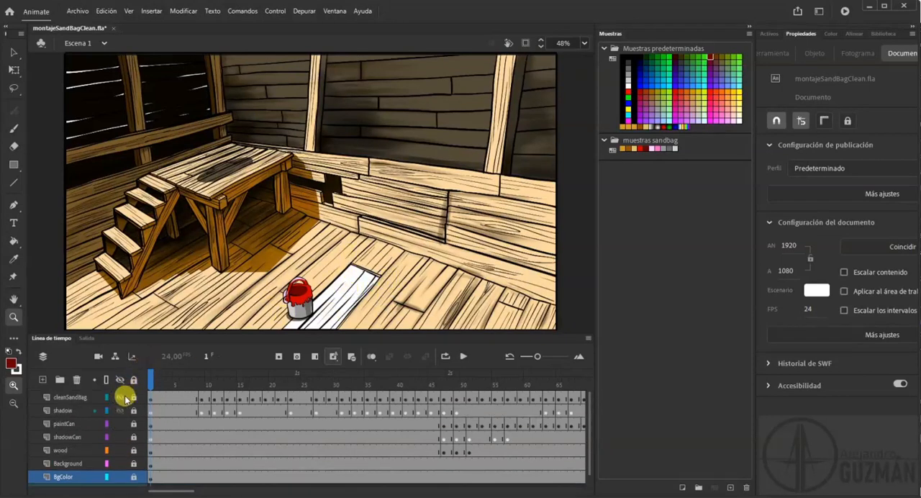
click(121, 400)
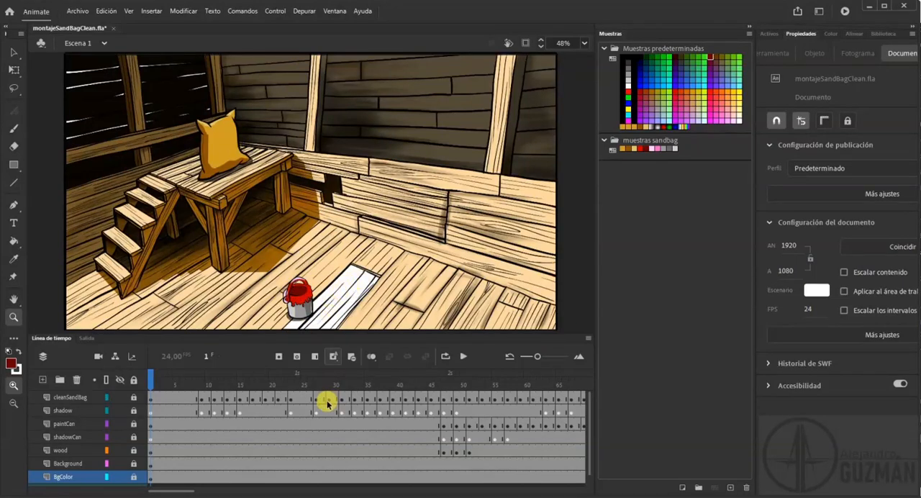
mouse_move(175, 381)
mouse_down()
mouse_move(582, 386)
mouse_move(86, 390)
mouse_move(216, 397)
mouse_move(581, 384)
mouse_move(226, 403)
mouse_move(150, 382)
mouse_up()
Unlock the wood layer and recolour the loose plank's white fill in frame 1 with the light tan sampled from the floor.
click(150, 451)
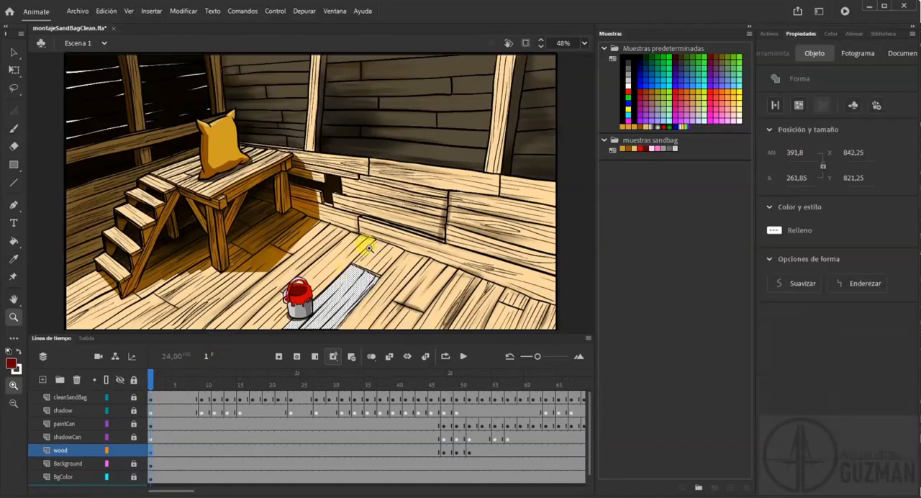
click(365, 245)
scroll(277, 257, down, 3)
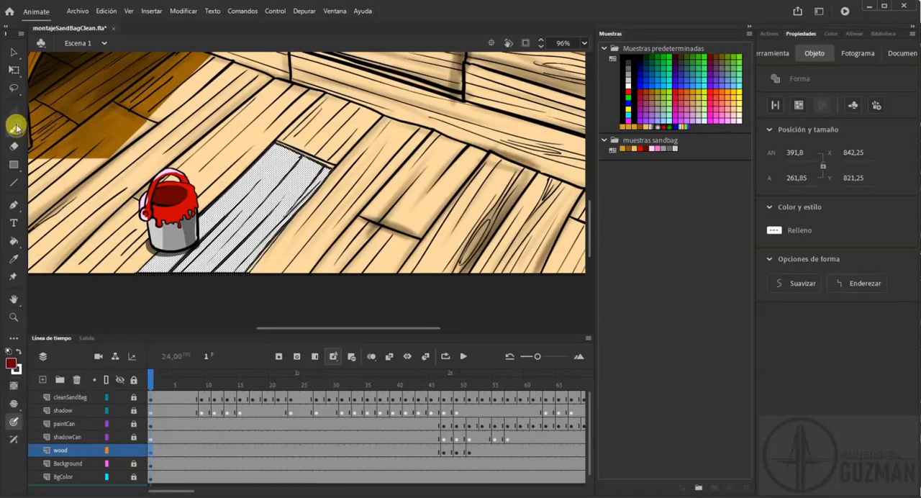
click(12, 52)
click(277, 114)
click(279, 160)
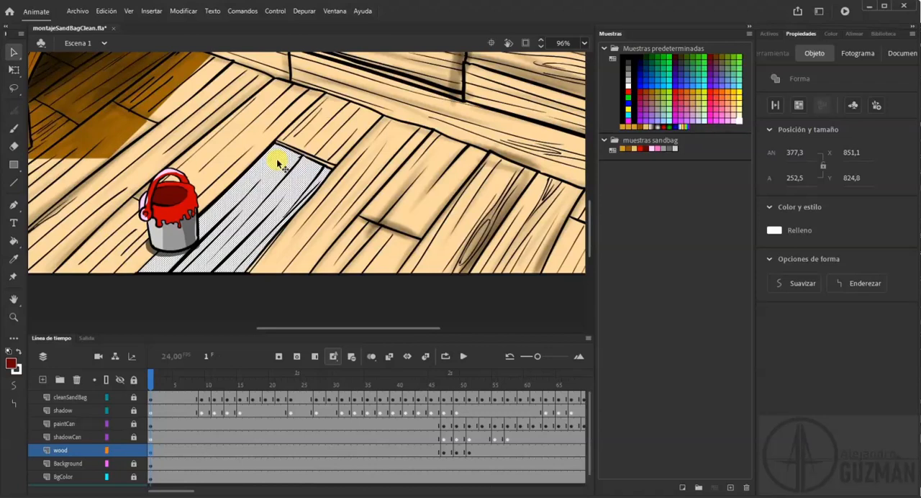
click(14, 241)
click(15, 261)
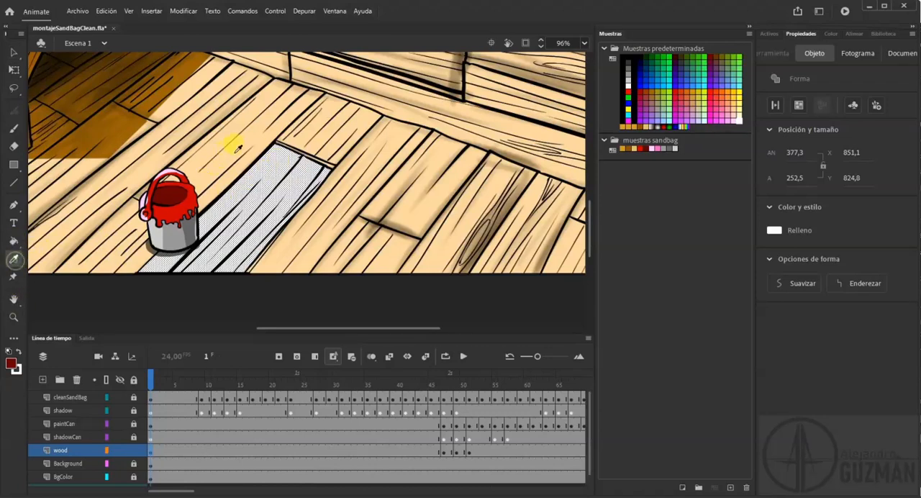
click(247, 149)
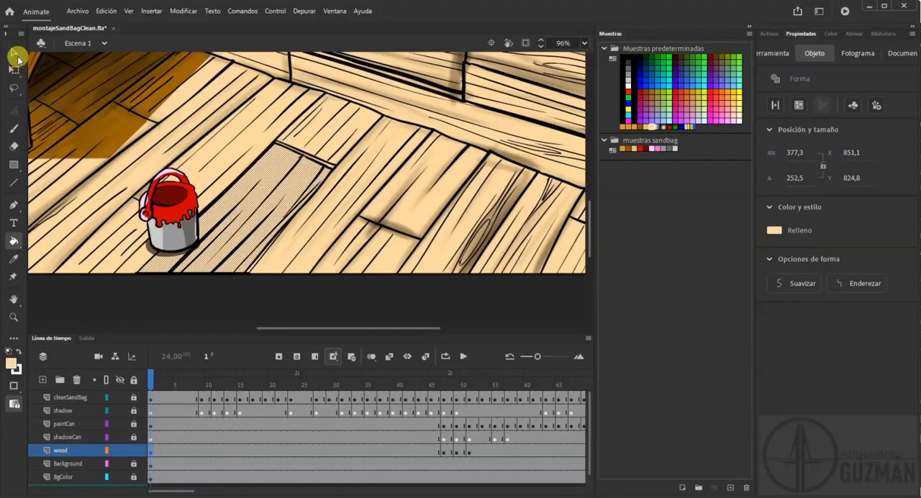
Save the sampled light tan as a swatch in the muestras sandbag folder and deselect the plank.
click(685, 151)
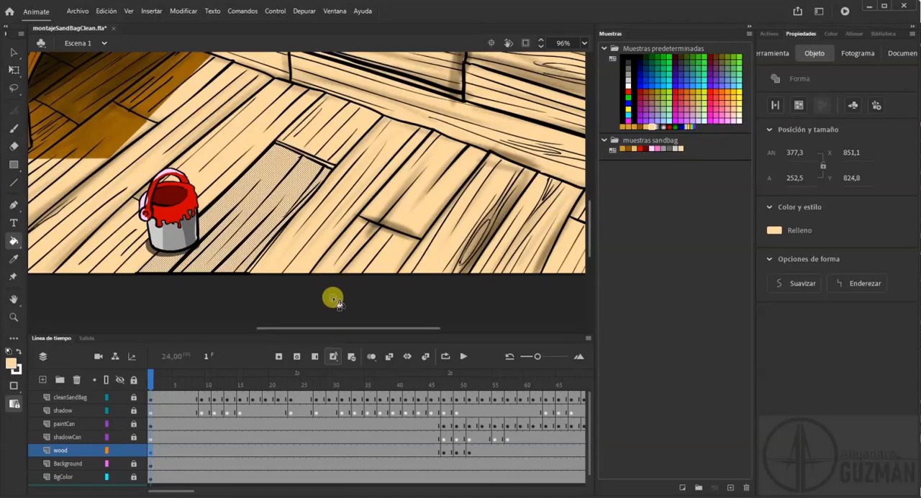
click(13, 51)
click(280, 282)
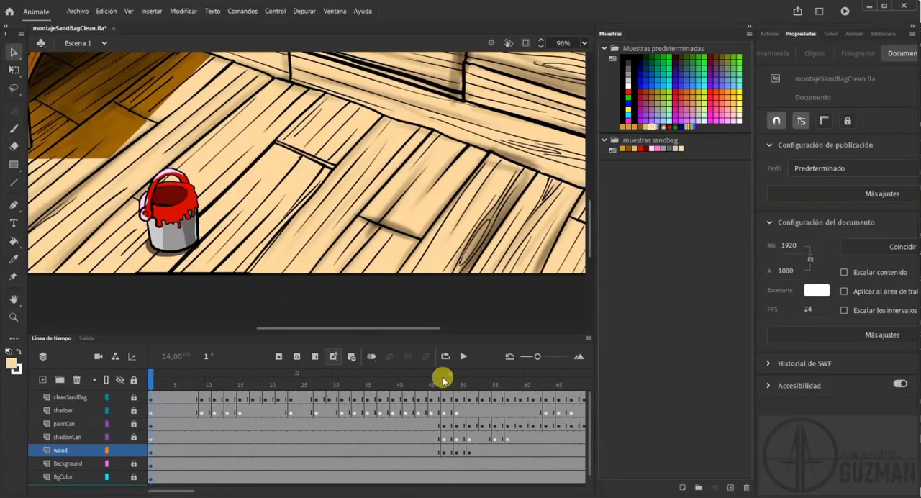
In frame 47 of the wood layer, recolour the plank's white fill areas with the saved light tan swatch and deselect them.
drag(154, 377, 444, 407)
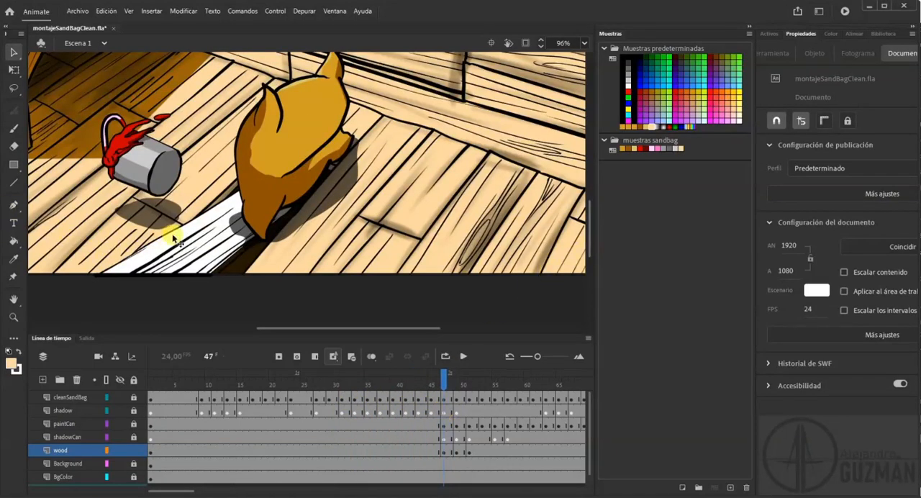
click(198, 231)
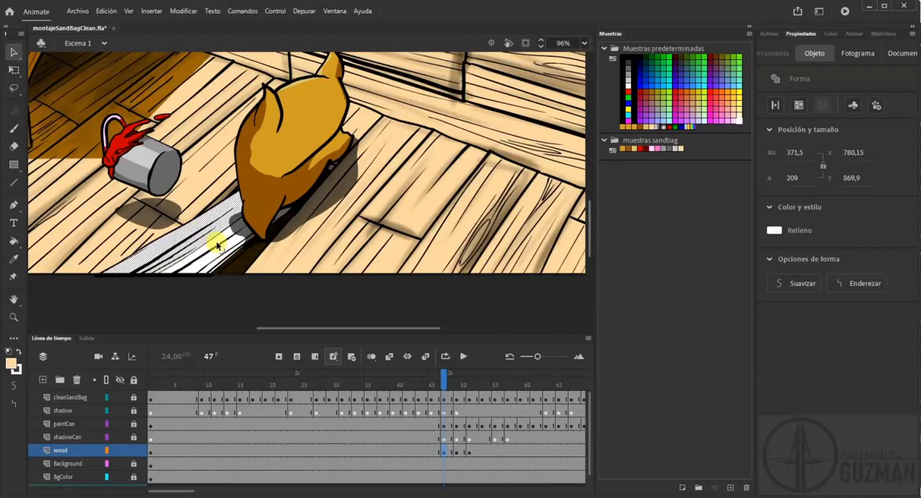
drag(218, 244, 220, 255)
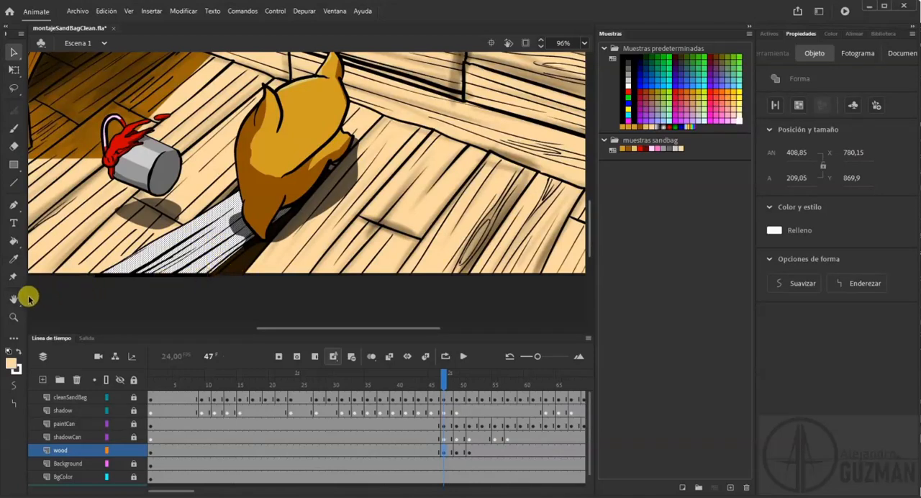
click(13, 315)
drag(83, 144, 326, 298)
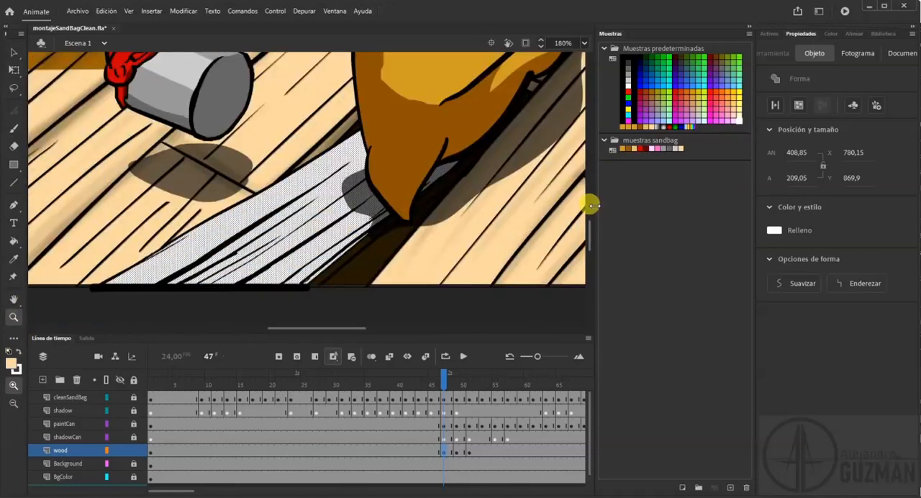
click(681, 151)
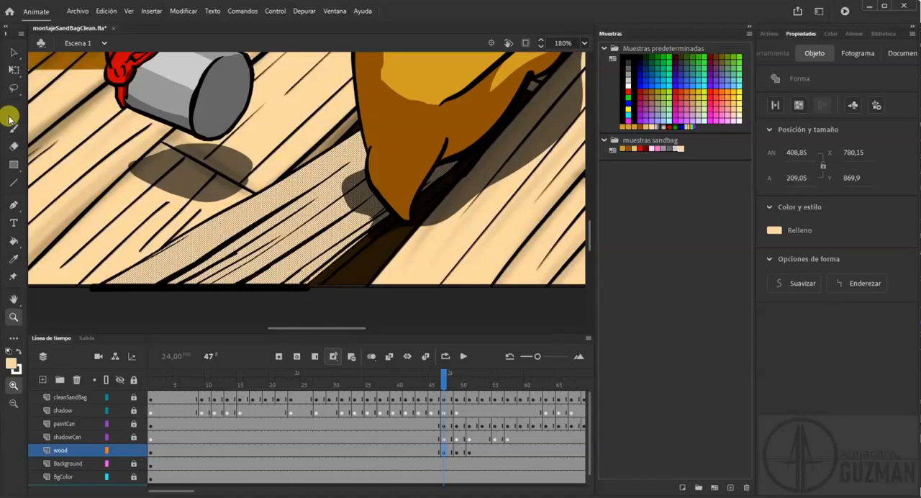
click(14, 51)
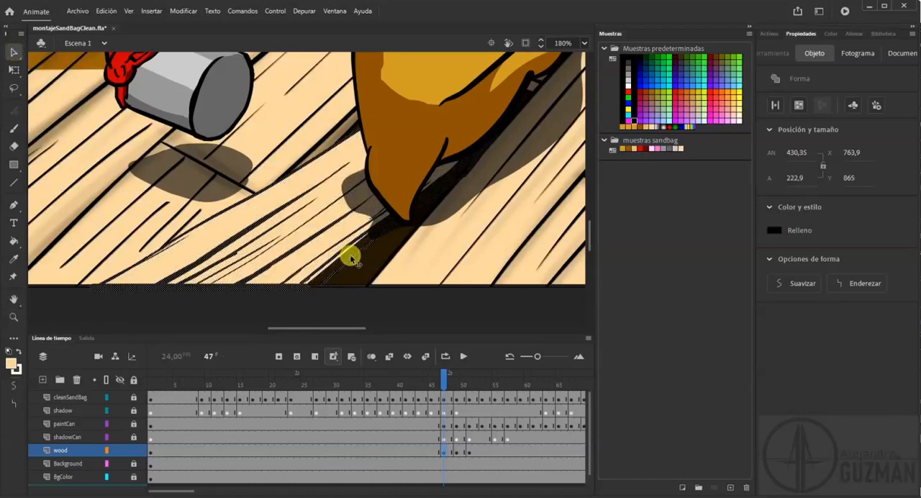
click(324, 289)
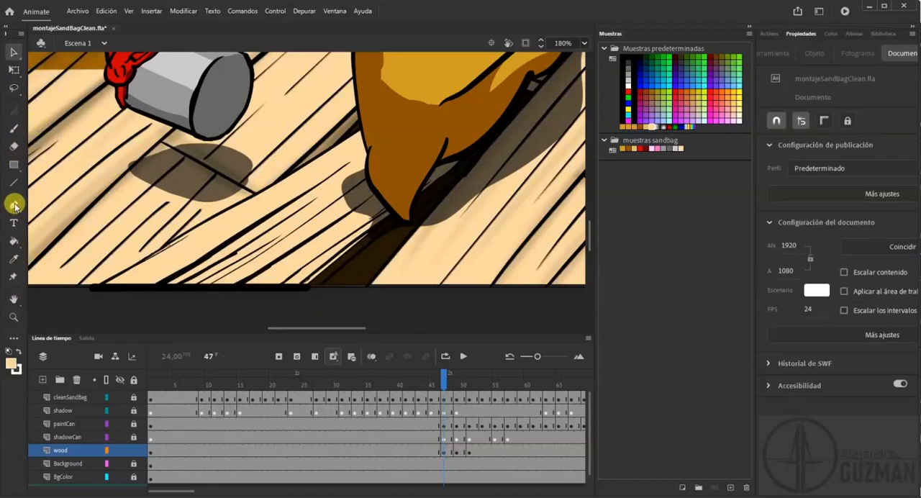
Sample the shaded floor's brown beside the table leg as the fill colour and save it in the muestras sandbag swatches.
click(13, 241)
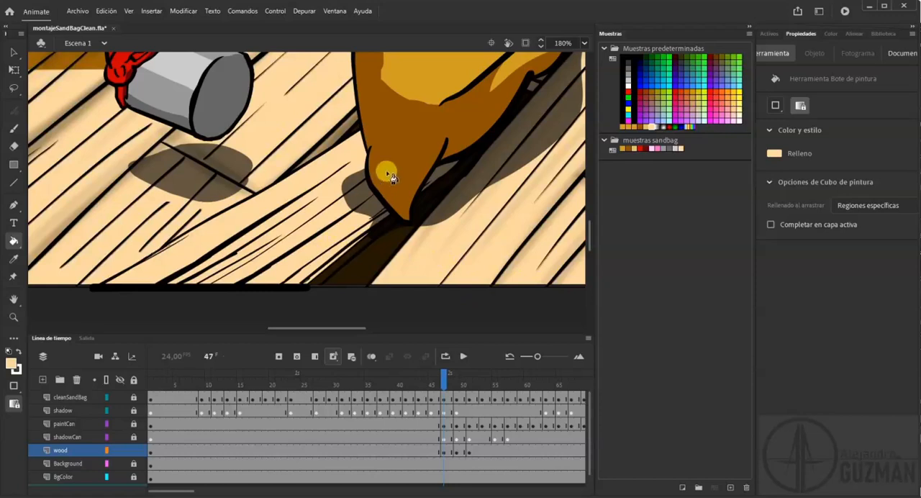
drag(118, 128, 304, 224)
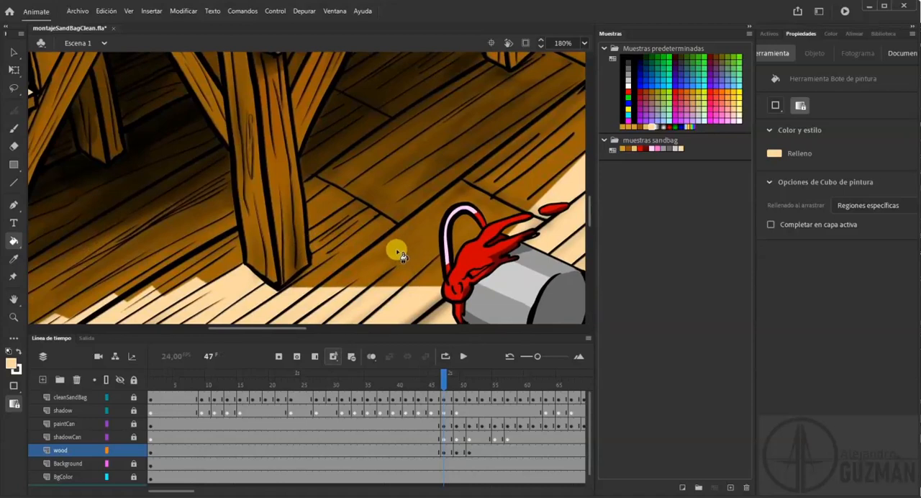
key(alt)
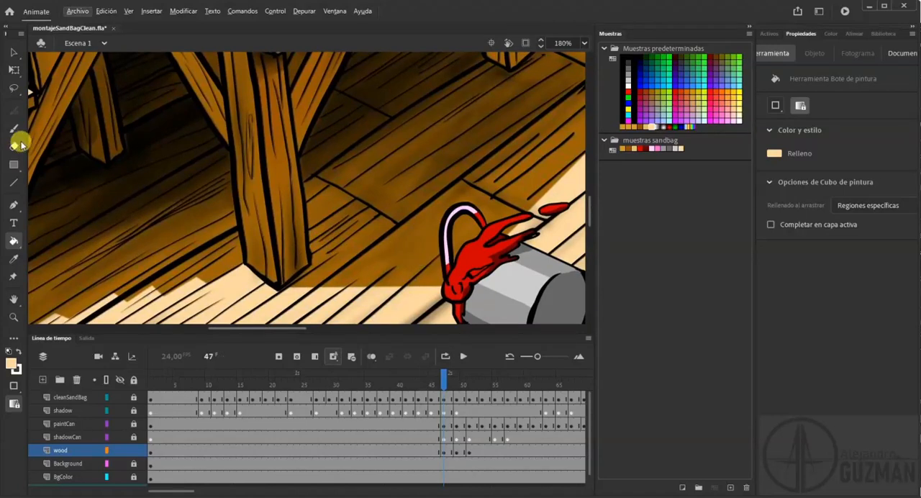
click(14, 260)
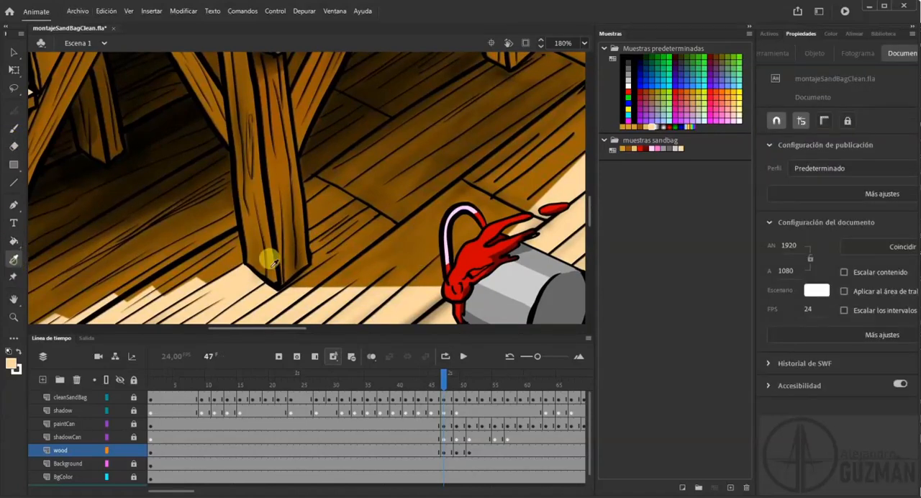
click(412, 260)
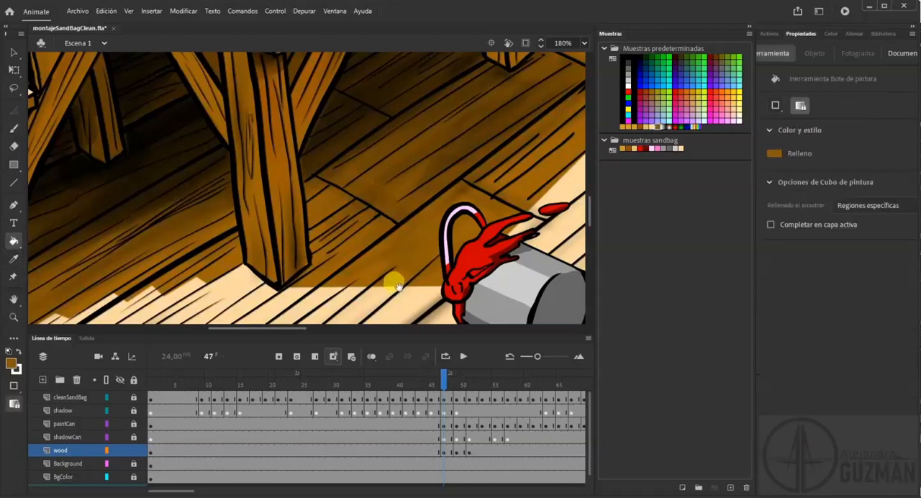
drag(425, 264, 334, 170)
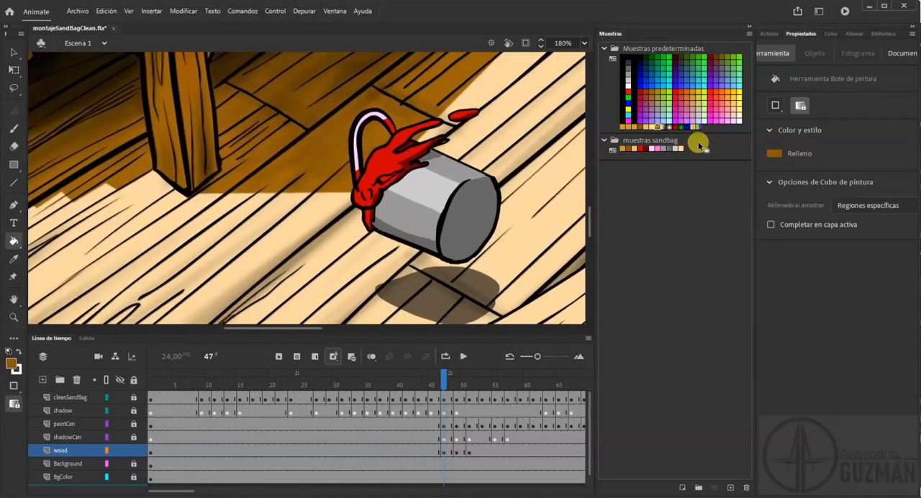
drag(469, 255, 275, 93)
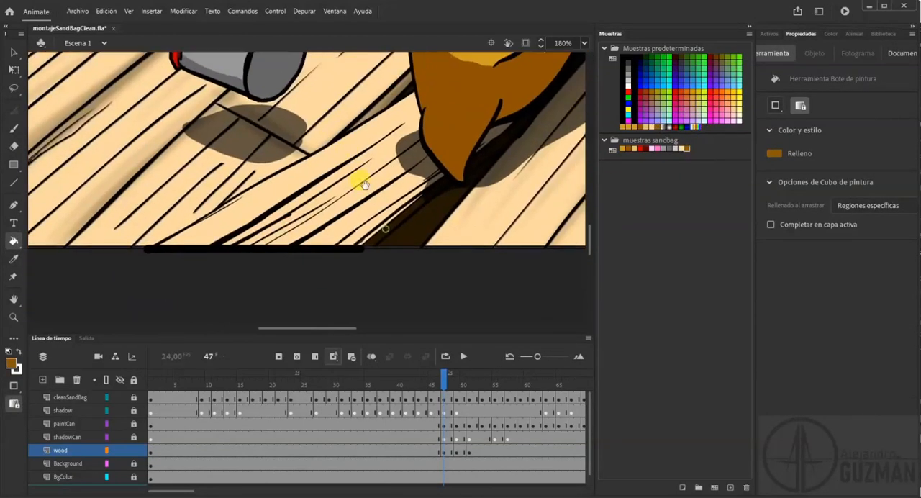
click(395, 231)
click(379, 245)
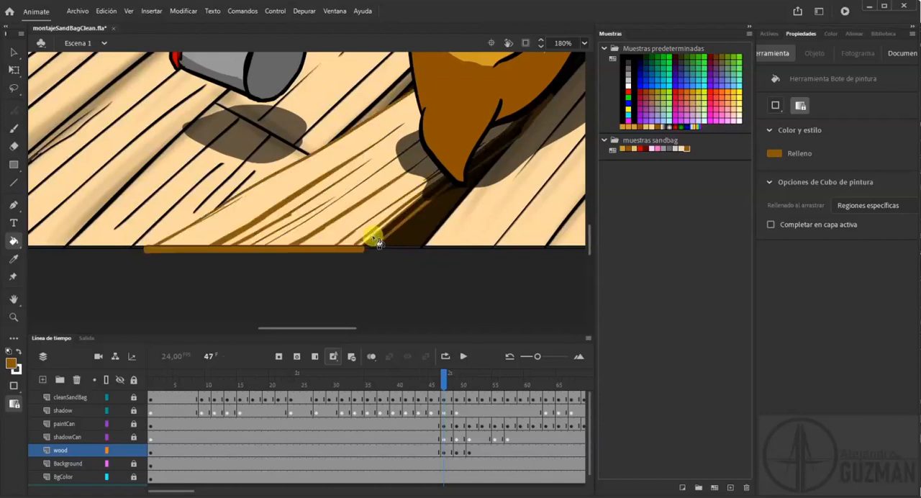
key(ctrl+z)
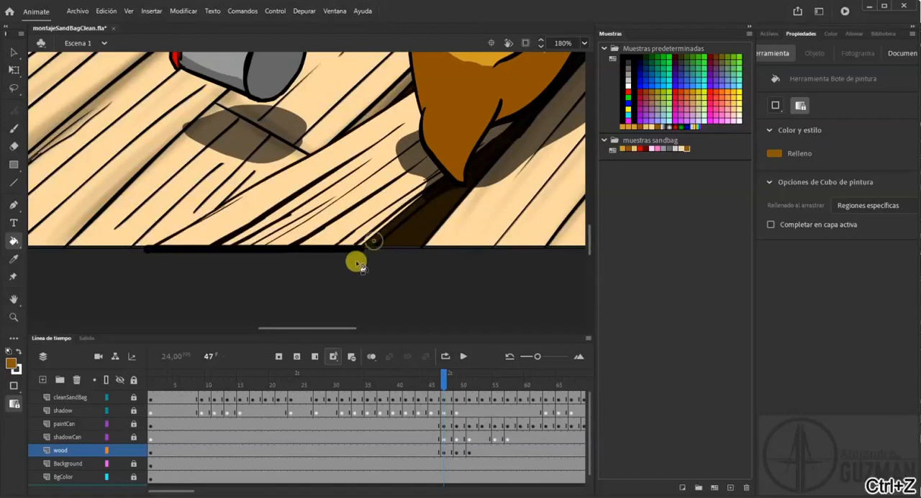
Paint a black classic-brush mark at the stage's lower edge to start closing the outline of the plank's side in frame 47.
click(13, 128)
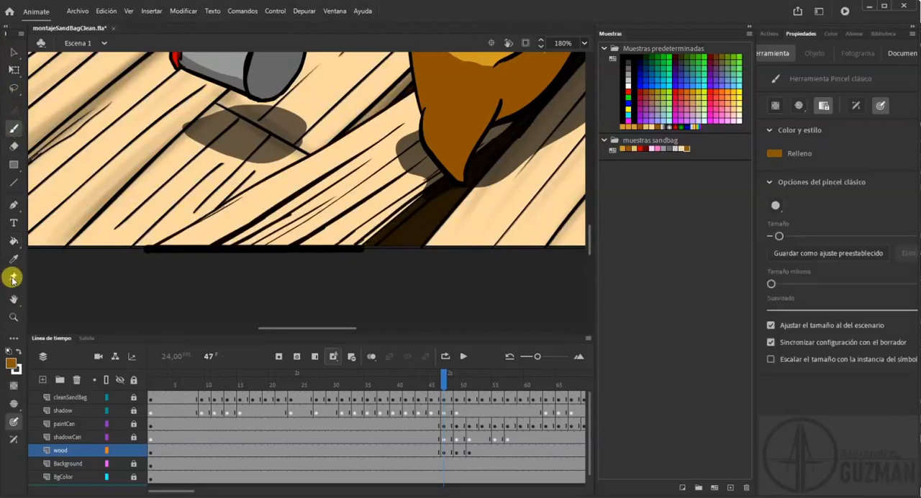
click(8, 352)
click(10, 364)
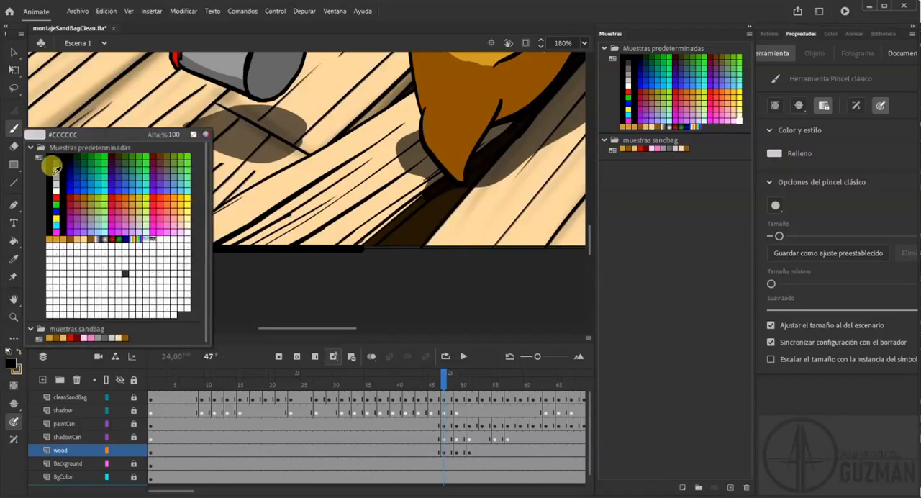
click(51, 148)
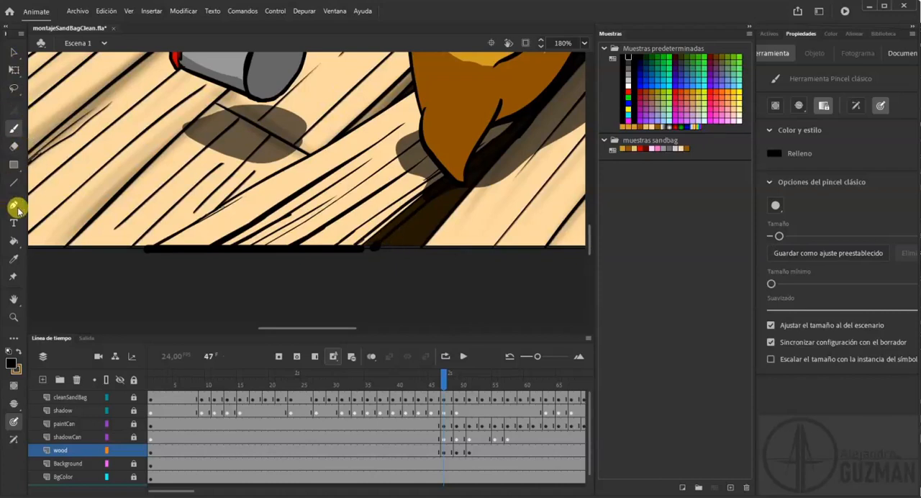
click(15, 239)
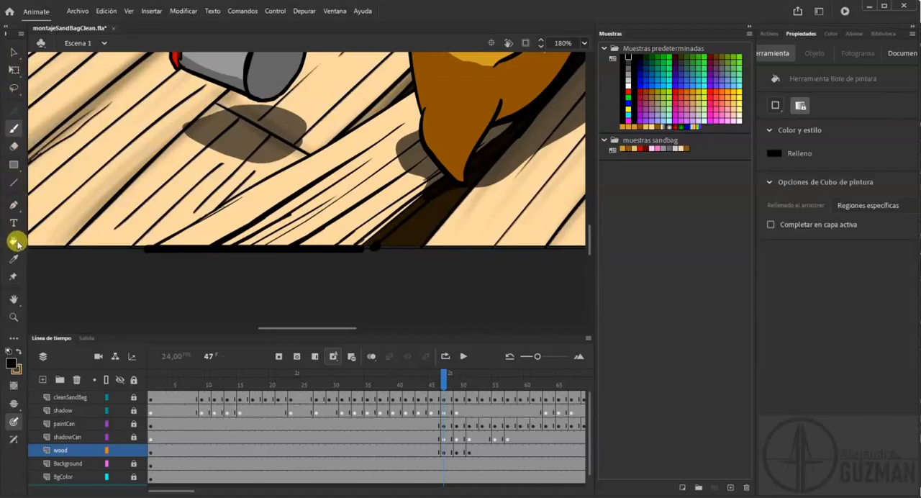
click(382, 238)
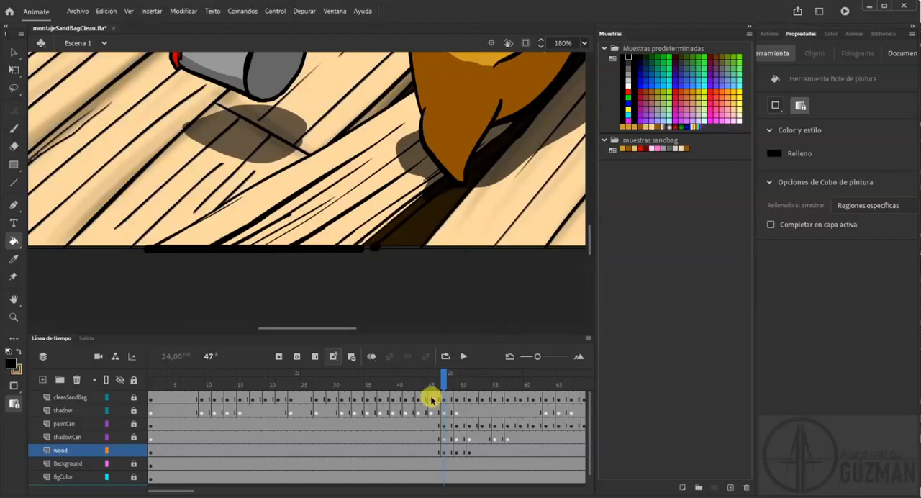
Check the plank's outline with the Background layer hidden, show it again, and brush the remaining gap closed in black.
click(122, 465)
click(122, 466)
click(122, 465)
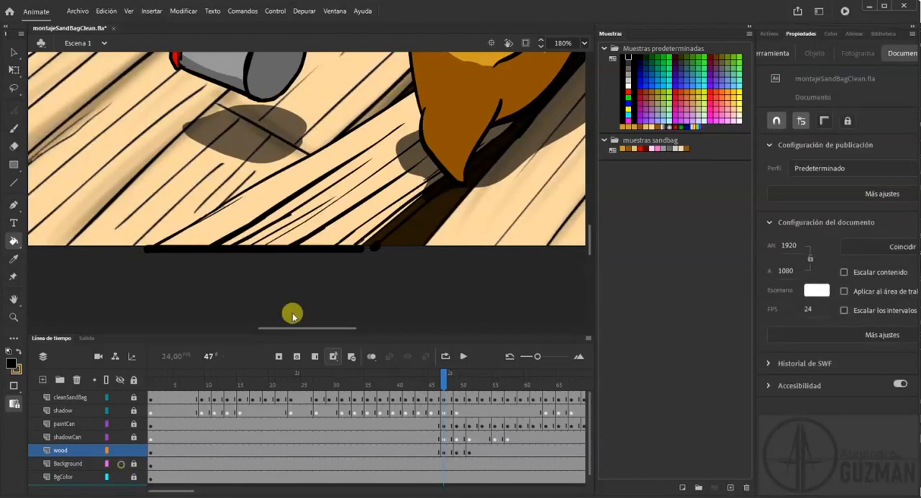
click(15, 128)
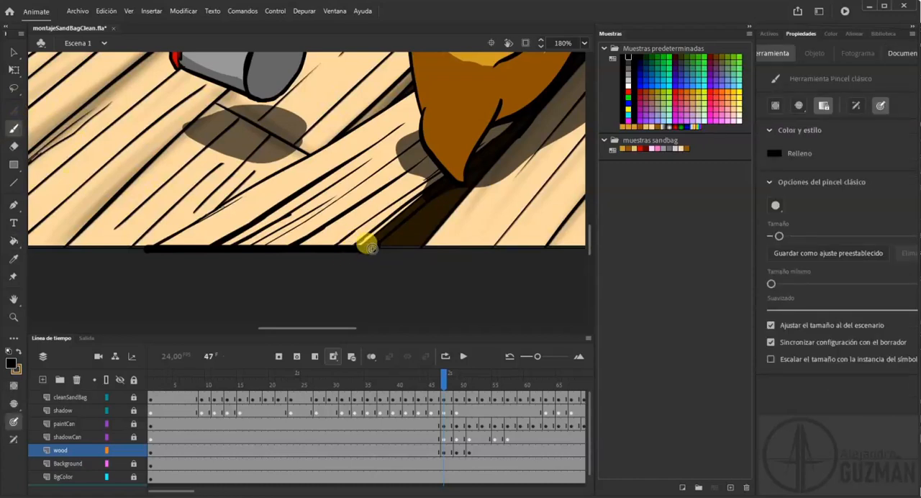
Fill the enclosed side face of the plank in frame 47 with the sampled brown.
click(15, 240)
click(18, 352)
click(387, 230)
key(ctrl+z)
click(386, 231)
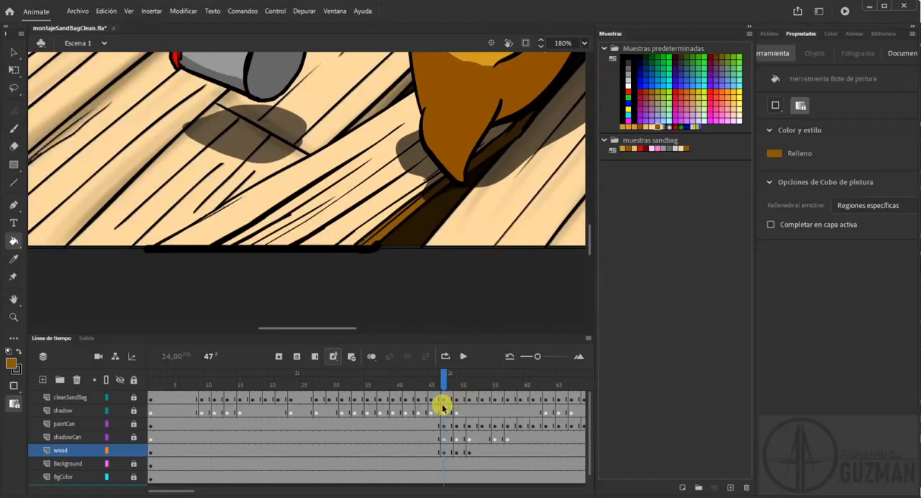
In frame 49, fill the plank's side face with the brown and its white top areas with the light tan swatch.
click(451, 382)
click(456, 382)
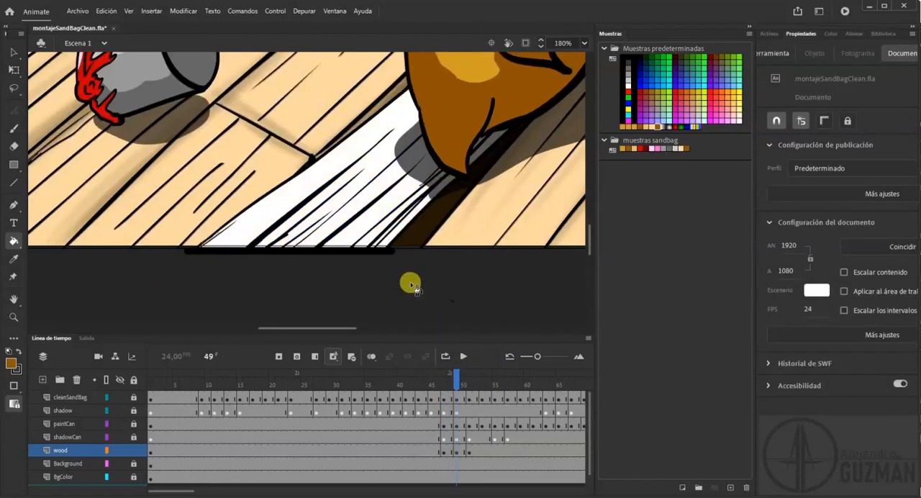
click(389, 243)
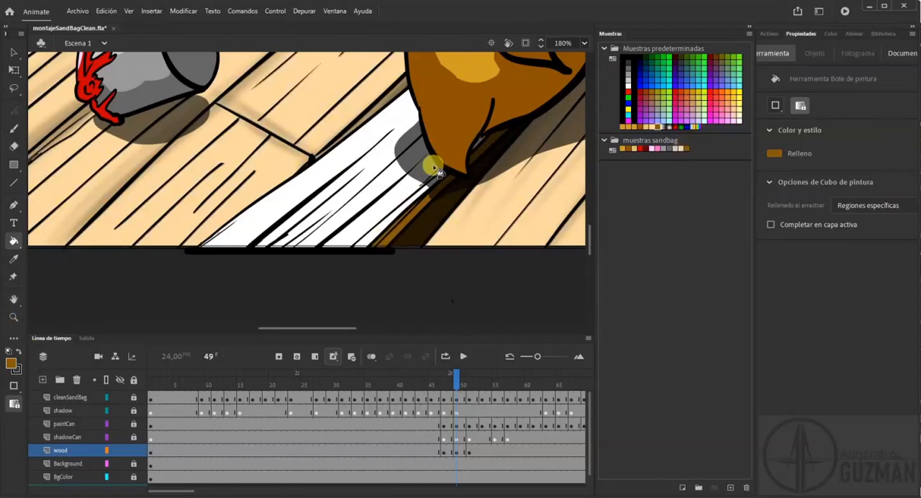
click(679, 149)
click(380, 164)
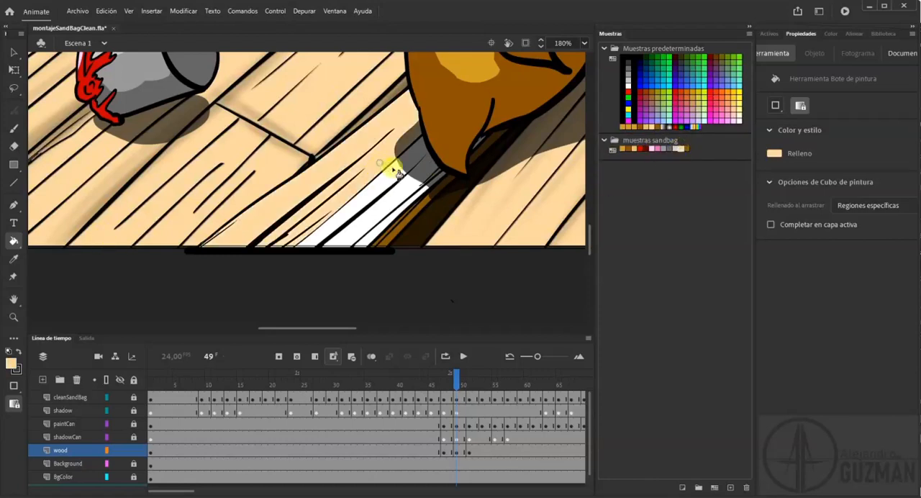
click(422, 174)
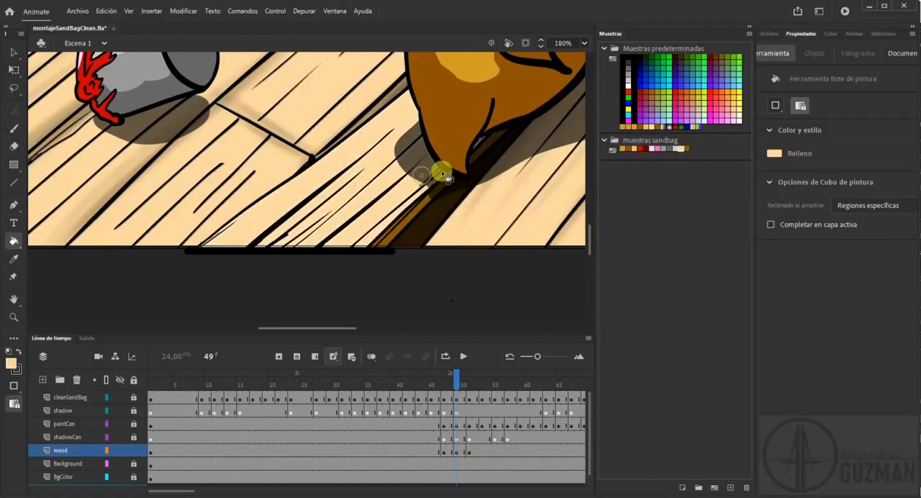
Undo the stray tan fill in frame 49, and fill the plank's white top areas in frame 51 with light tan.
click(478, 146)
key(ctrl+z)
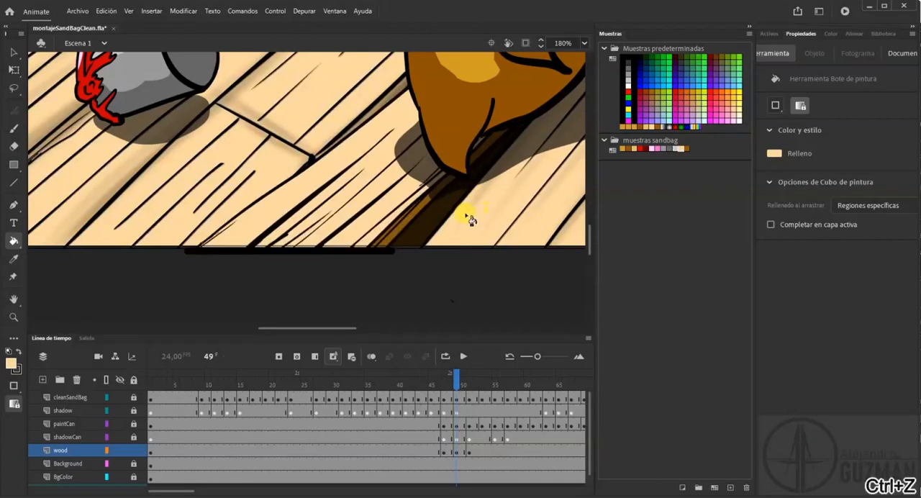
mouse_move(456, 378)
mouse_down()
mouse_move(438, 376)
mouse_move(468, 382)
mouse_up()
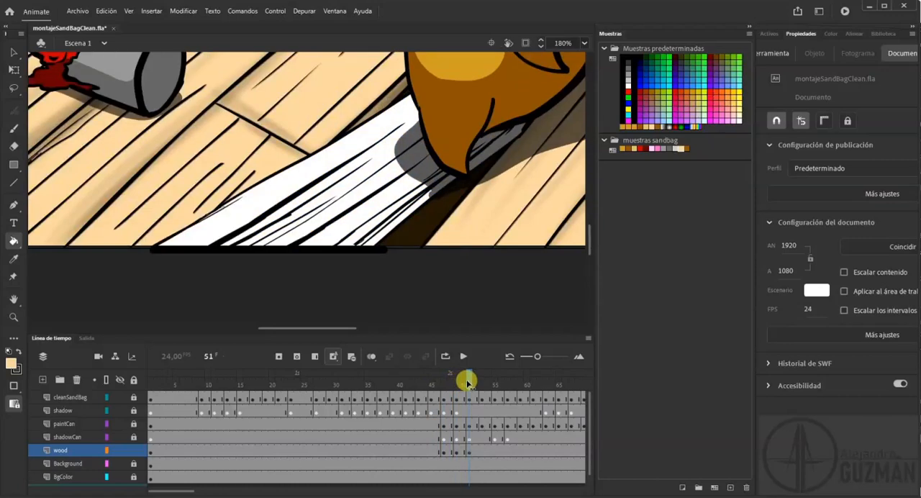
click(379, 144)
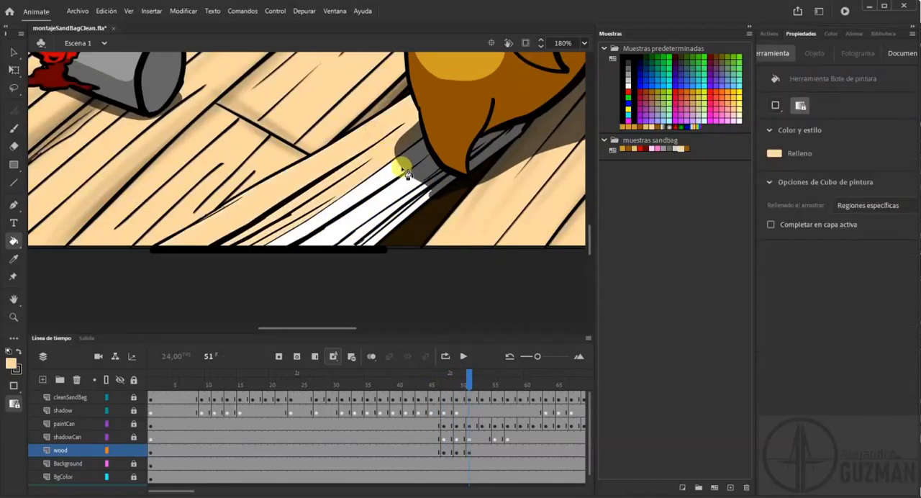
click(407, 174)
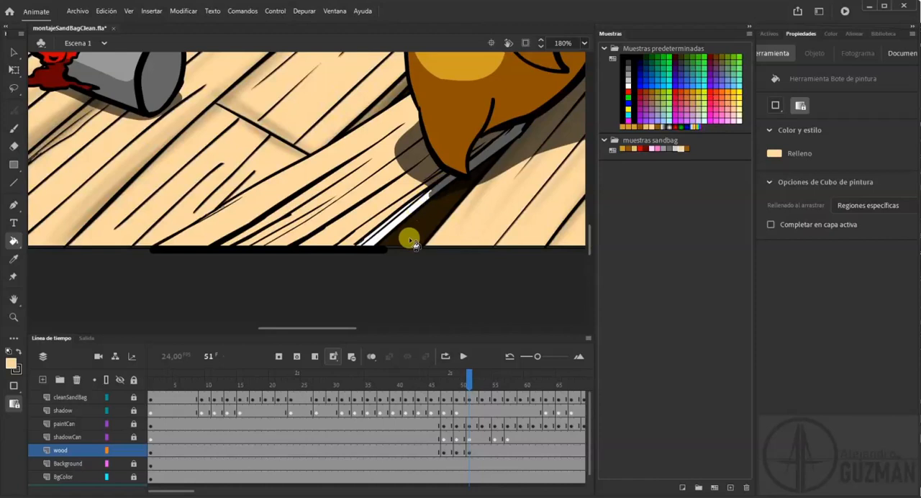
Fill the white gaps along the plank's side face in frame 51 with the brown swatch from the muestras sandbag set.
click(686, 149)
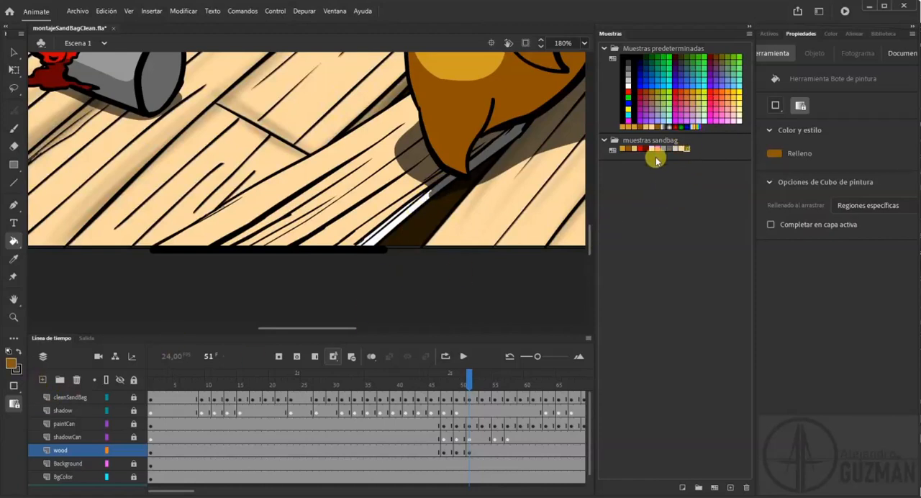
click(422, 199)
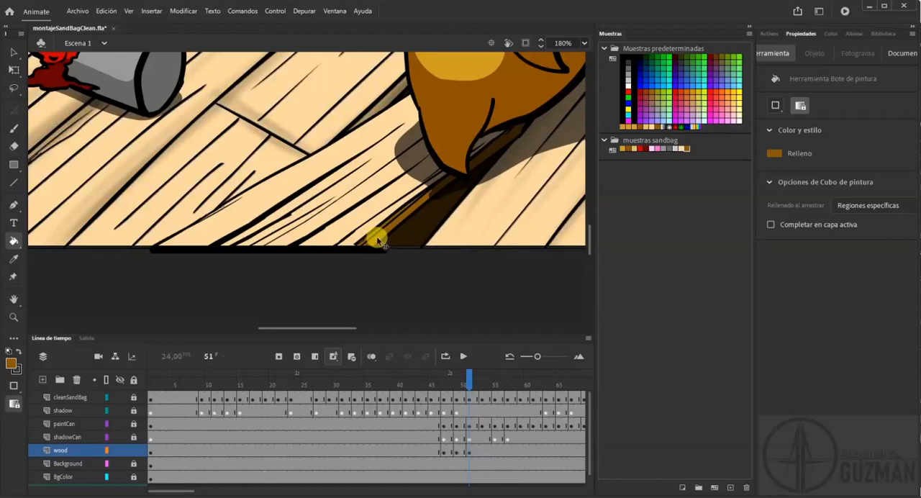
click(378, 240)
click(628, 124)
Review the coloured animation through frame 78 and back to frame 1 with the whole stage in view, and save the document.
click(583, 45)
click(587, 58)
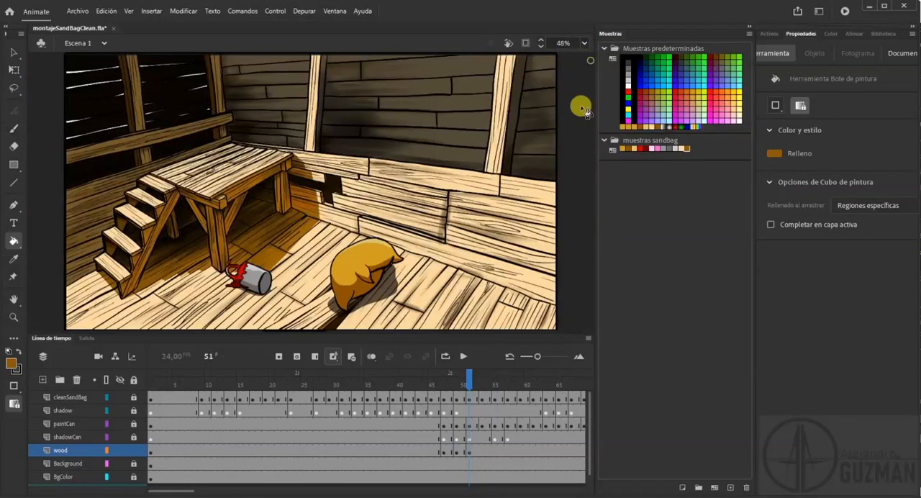
drag(471, 383, 592, 383)
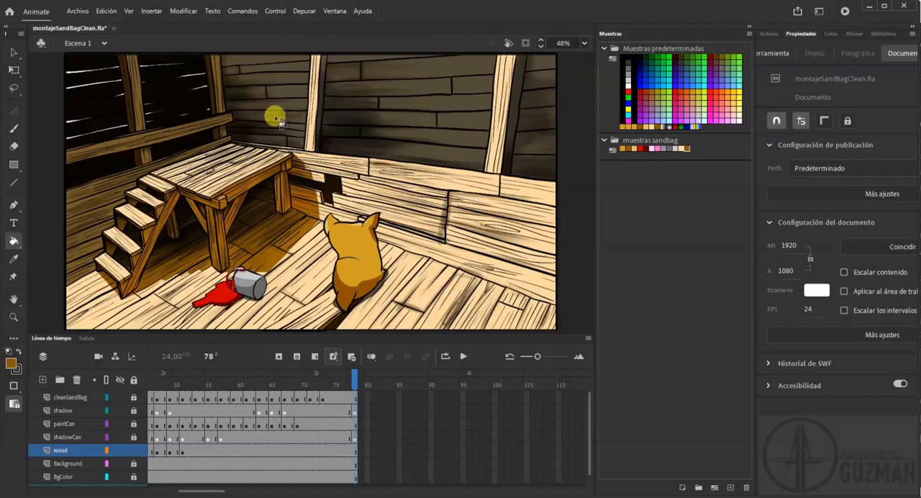
drag(345, 383, 126, 377)
key(ctrl+s)
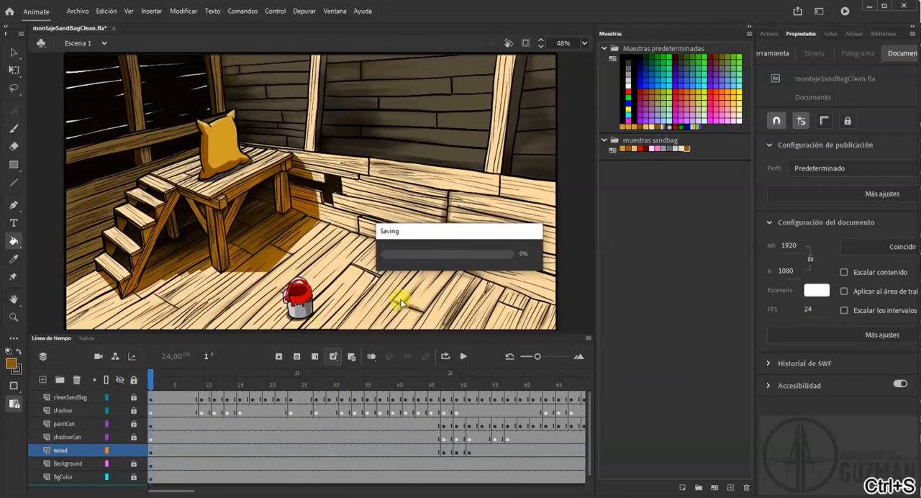